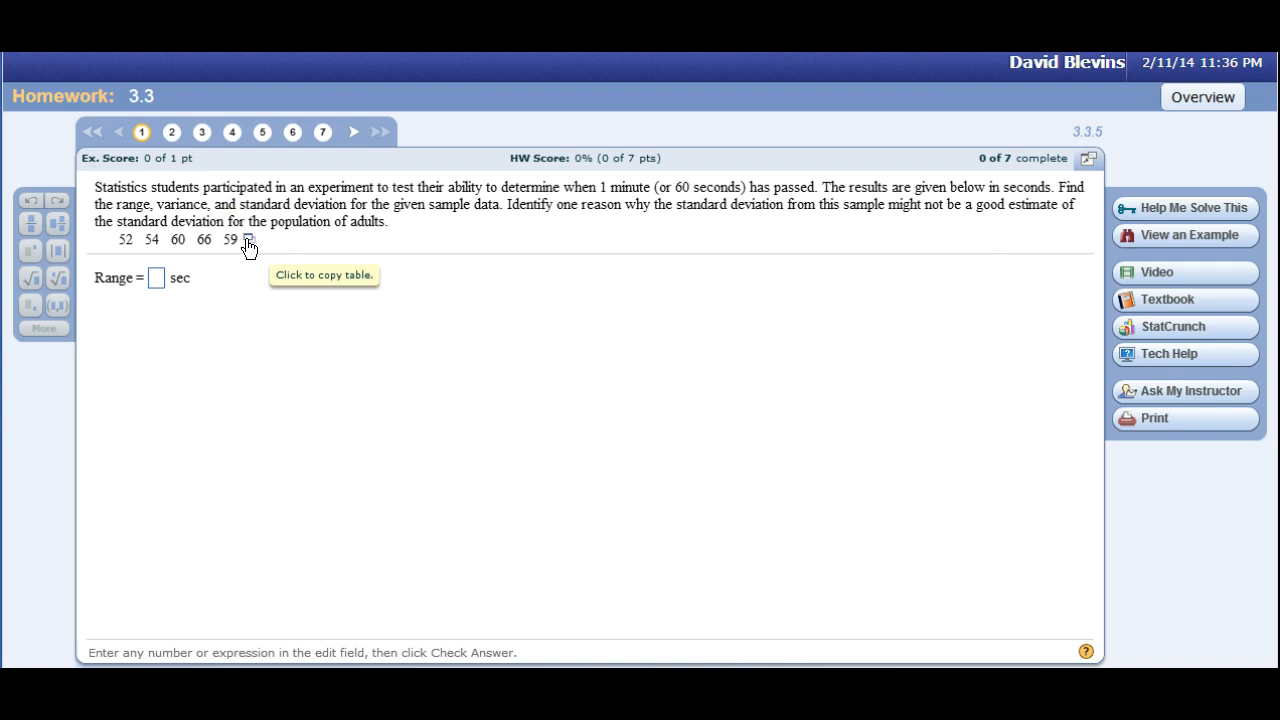
# Copy the question's data table to the clipboard, then switch to Excel and paste it starting at cell A1.
pyautogui.click(247, 241)
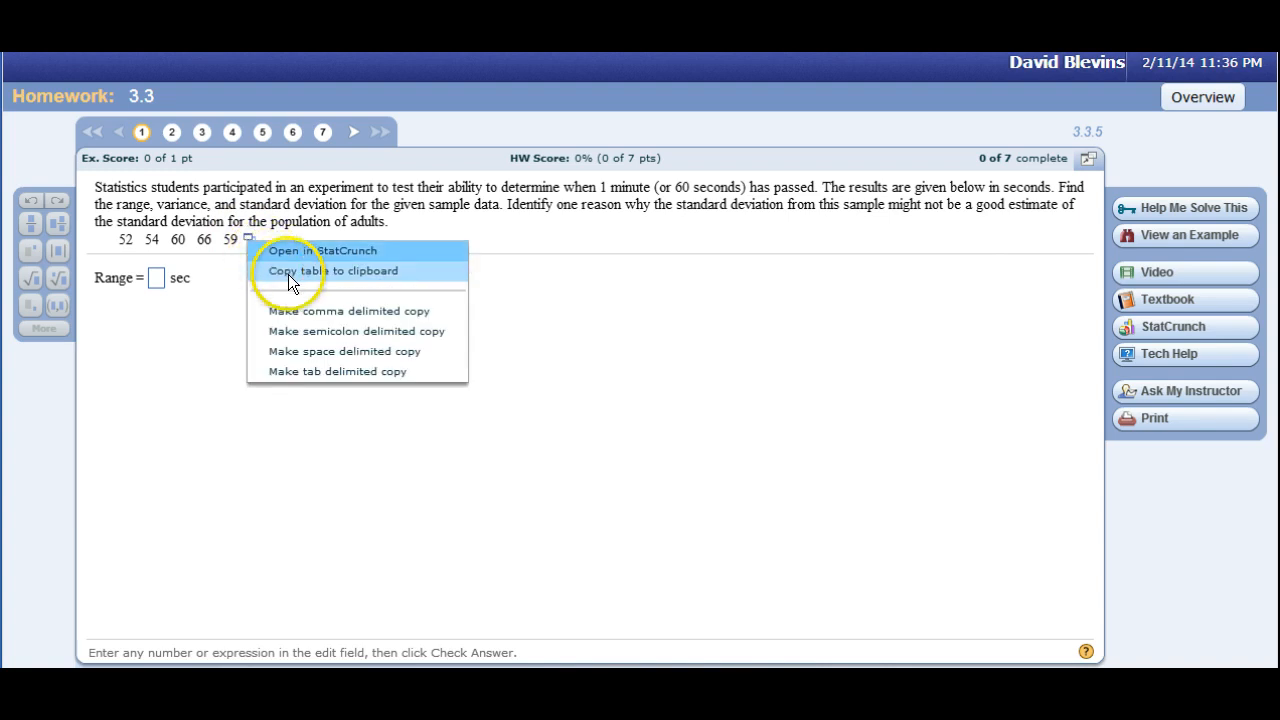
pyautogui.click(288, 272)
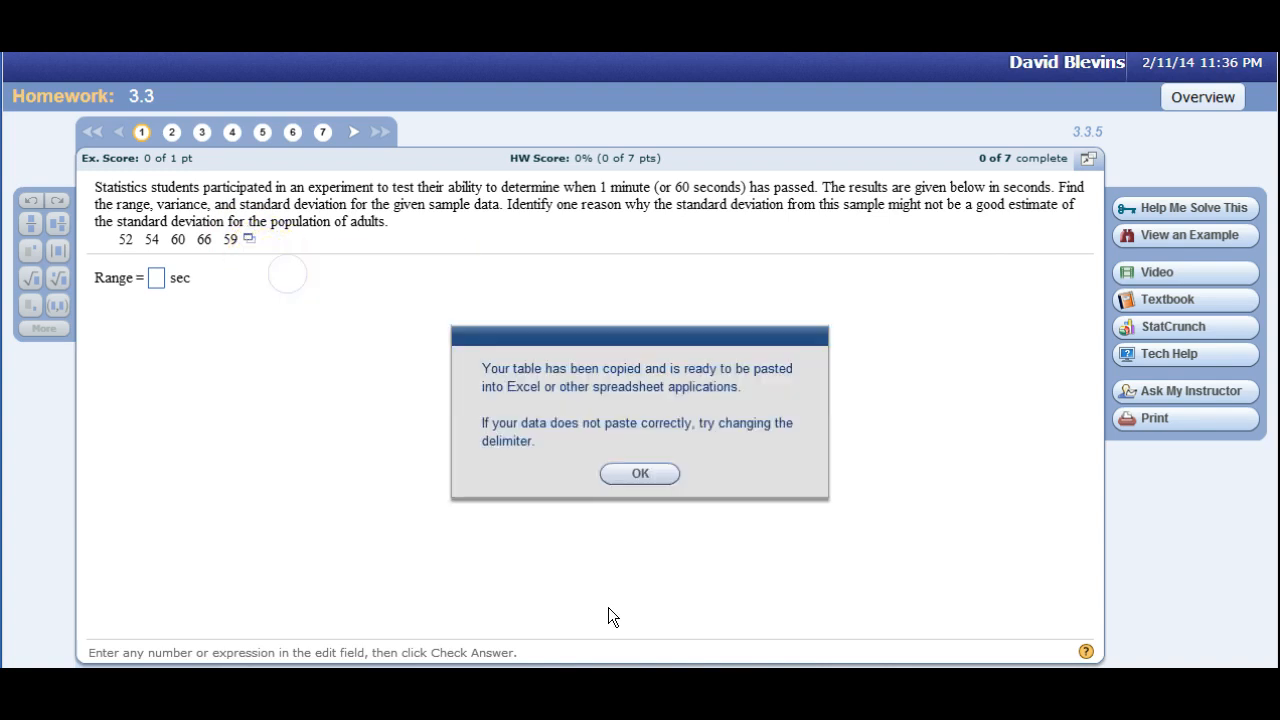
pyautogui.click(634, 474)
pyautogui.hotkey('alt', 'Tab')
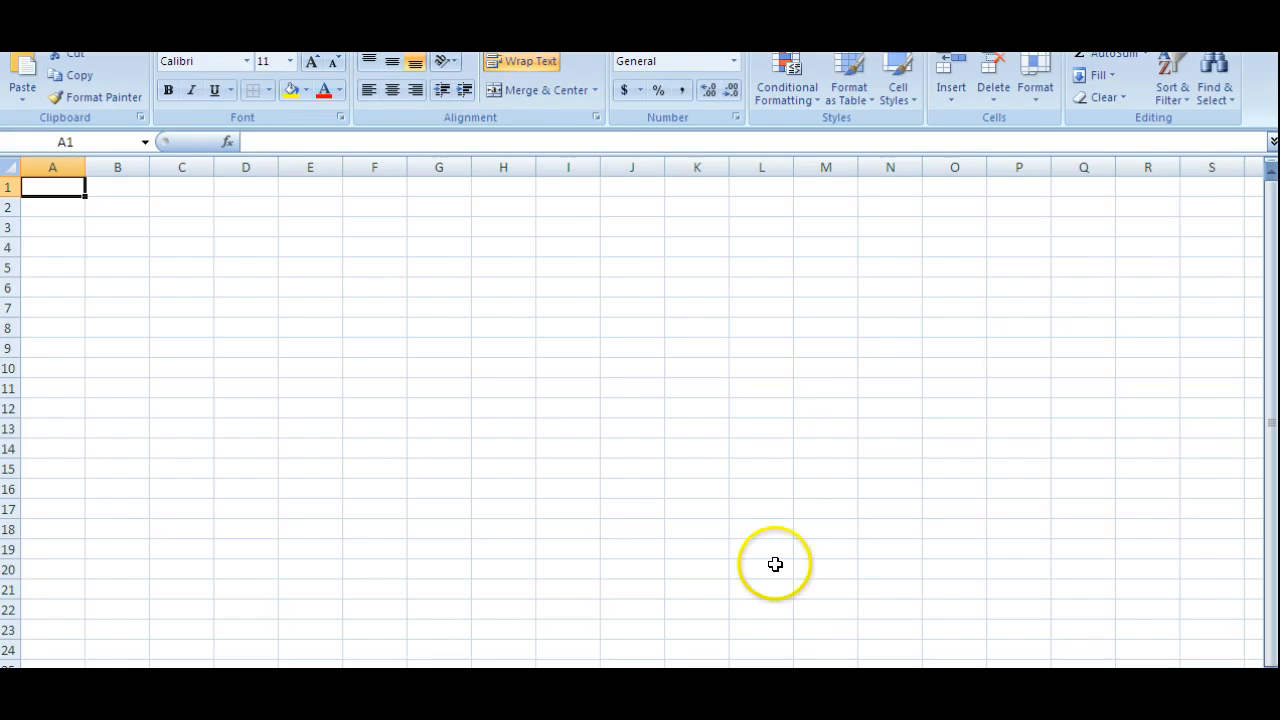
pyautogui.hotkey('ctrl', 'v')
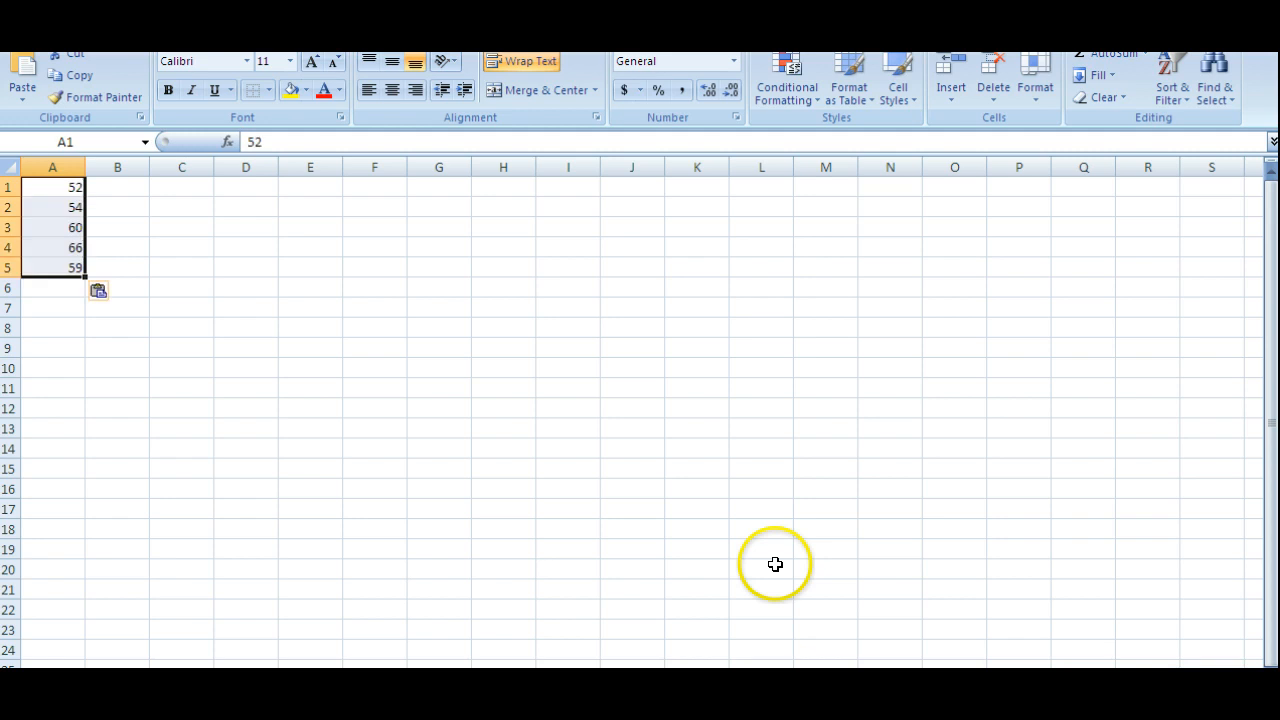
pyautogui.click(648, 567)
# Switch back to the homework question and submit 14 sec as the range.
pyautogui.hotkey('alt', 'Tab')
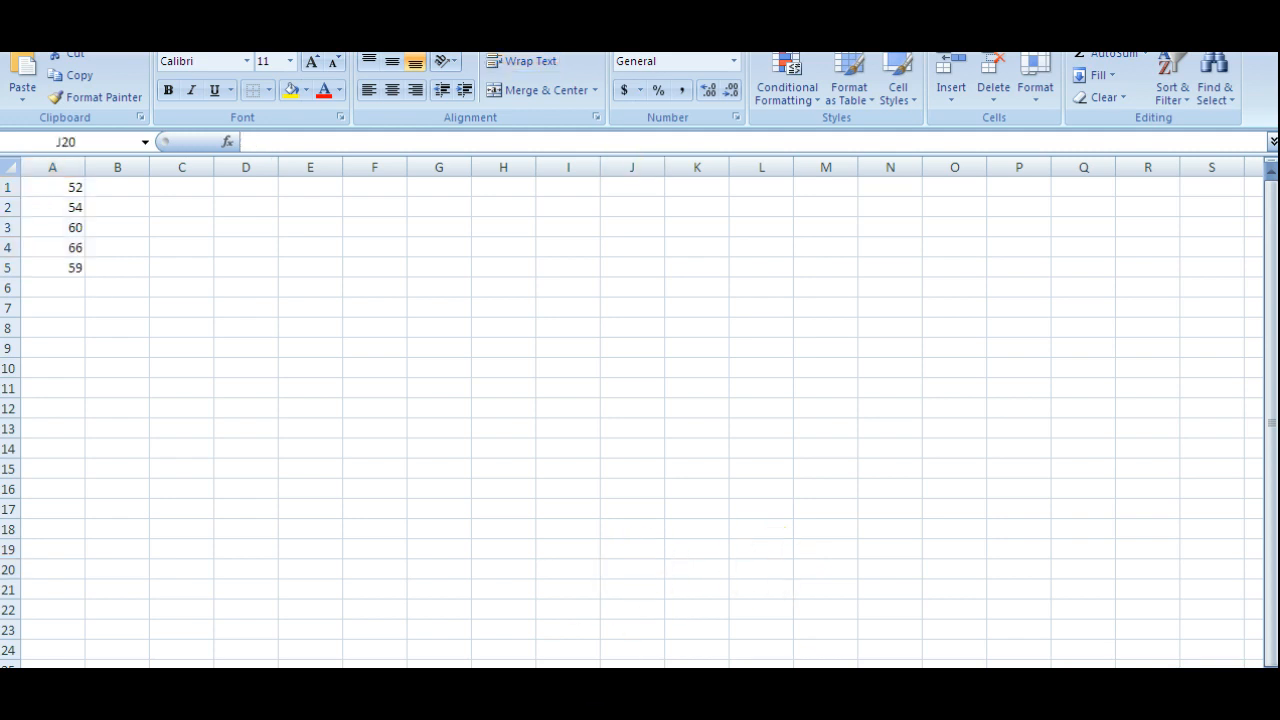
pyautogui.hotkey('alt', 'Tab')
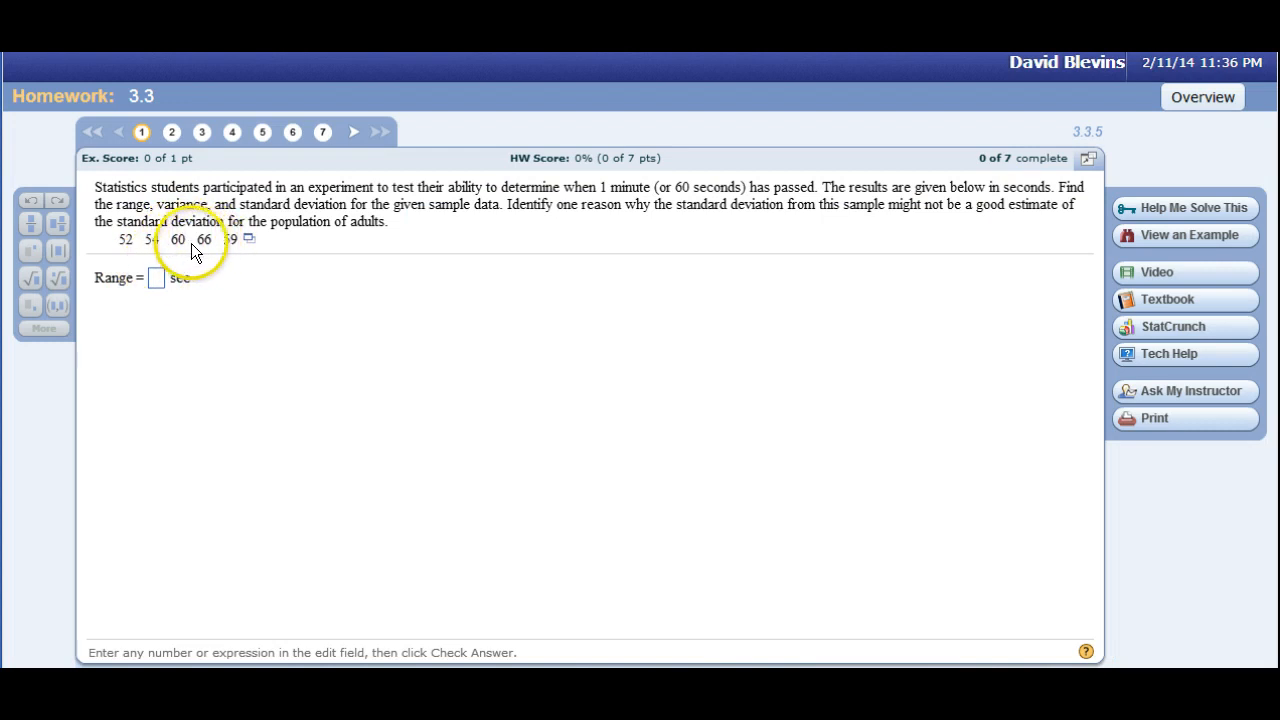
pyautogui.click(155, 279)
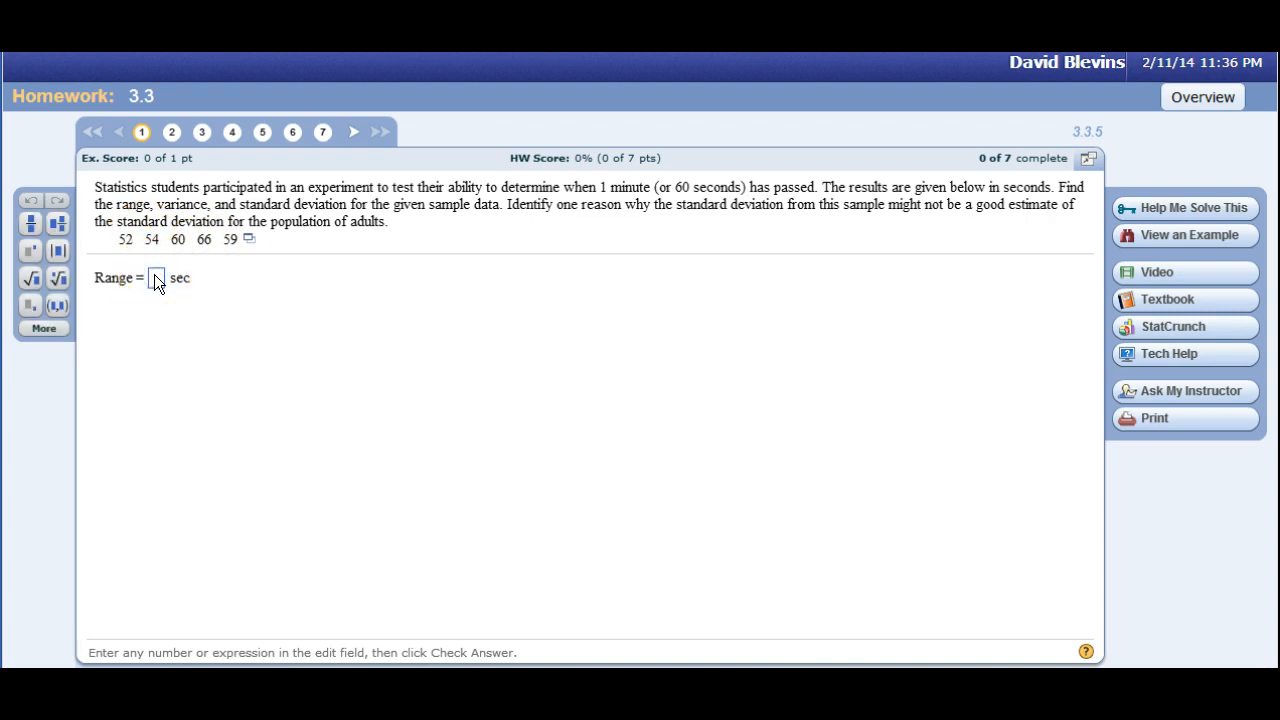
pyautogui.write('14')
pyautogui.press('Return')
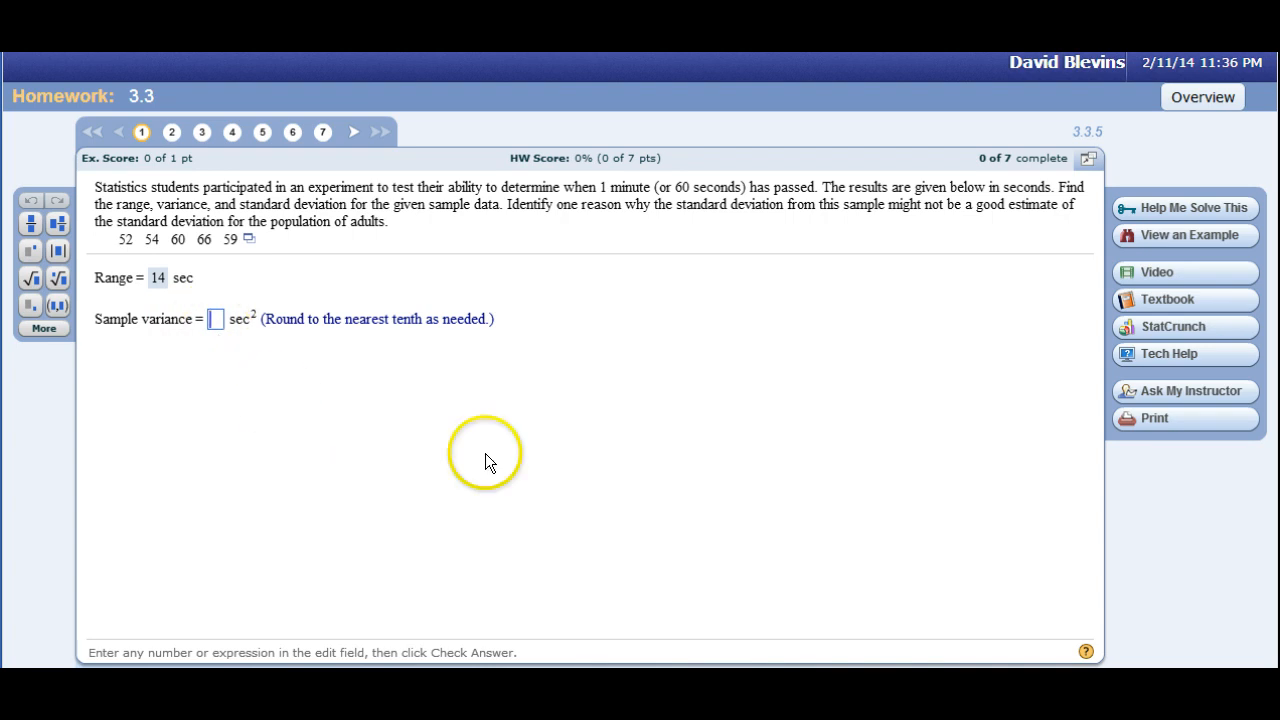
# Examine the worked example through the sample variance calculation, then close it.
pyautogui.click(1157, 238)
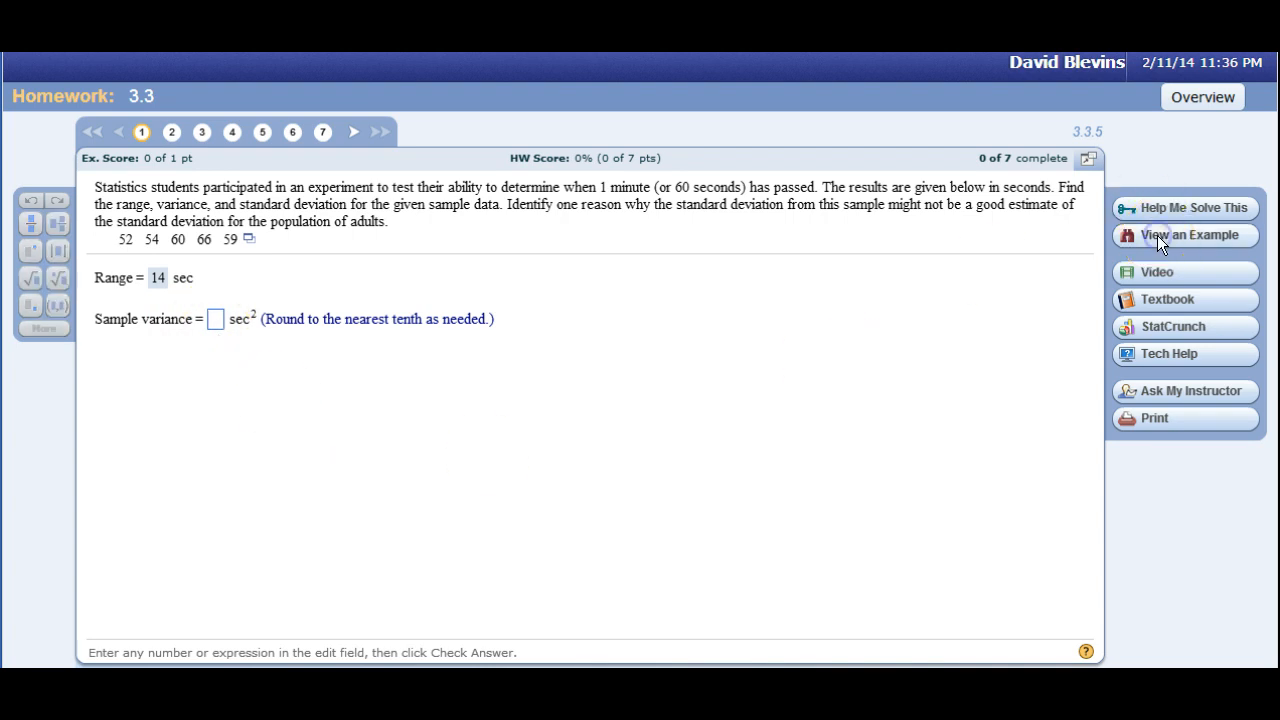
pyautogui.click(722, 638)
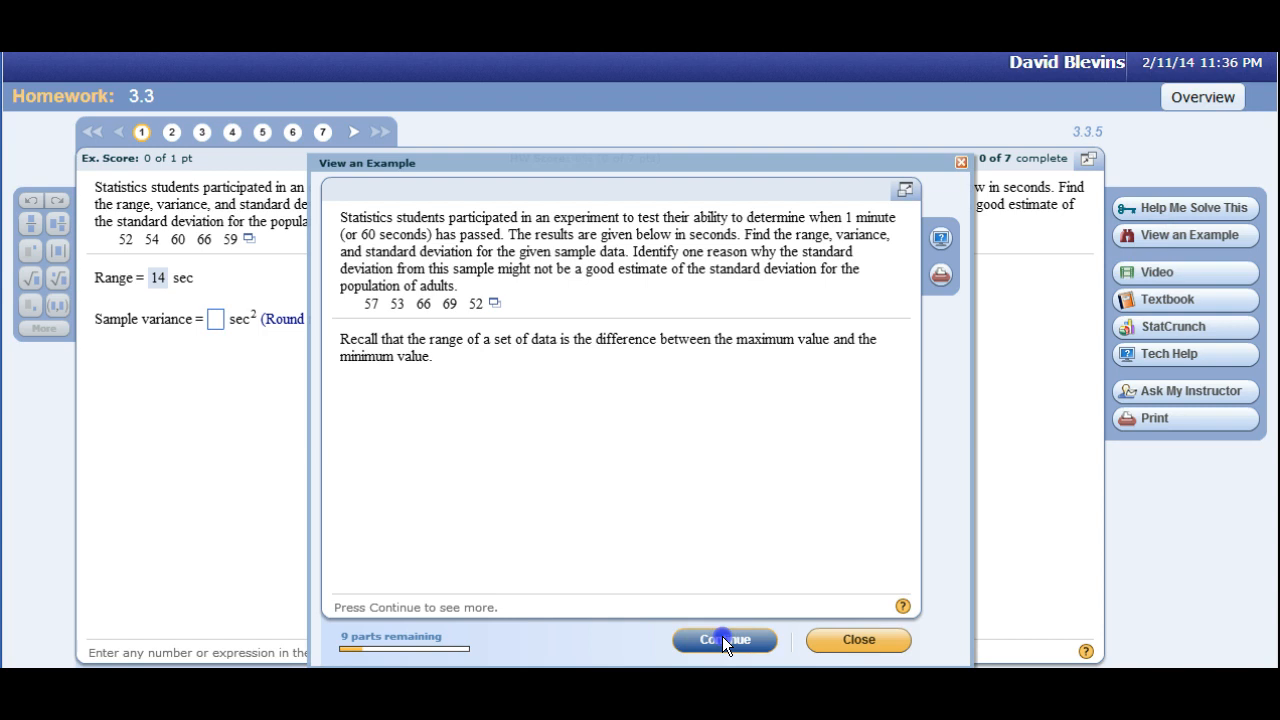
pyautogui.click(722, 638)
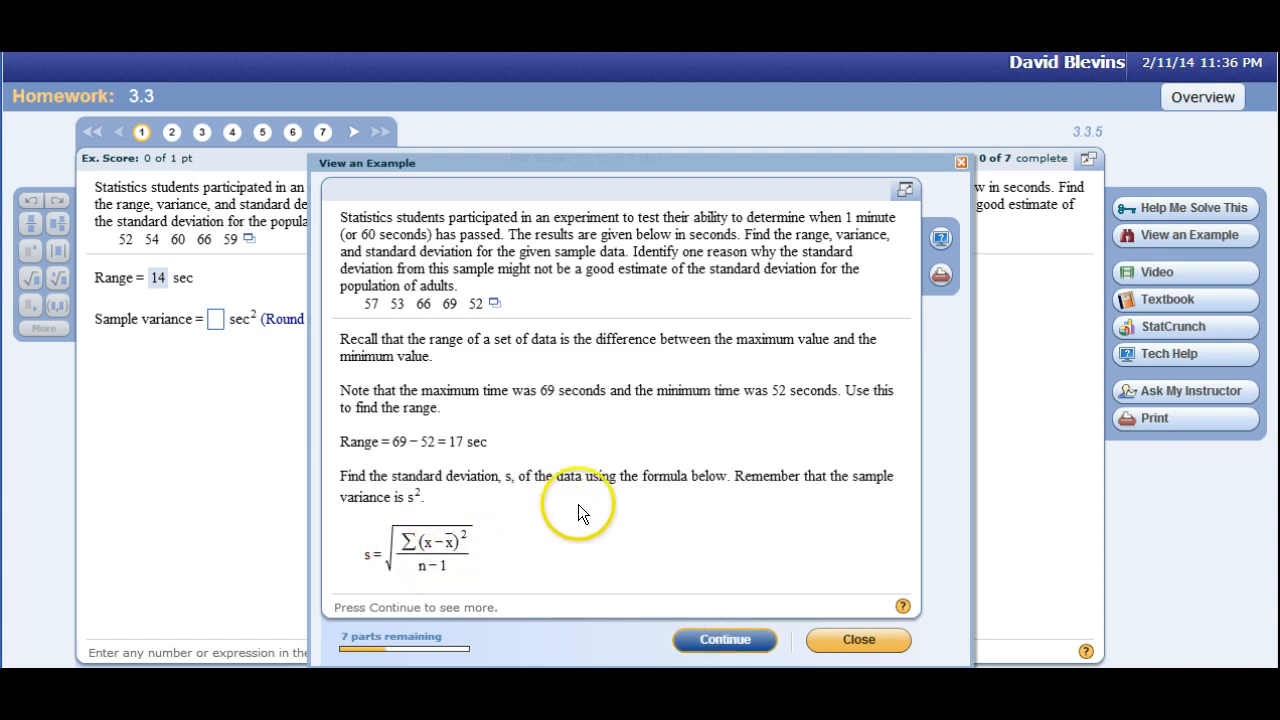
pyautogui.click(705, 629)
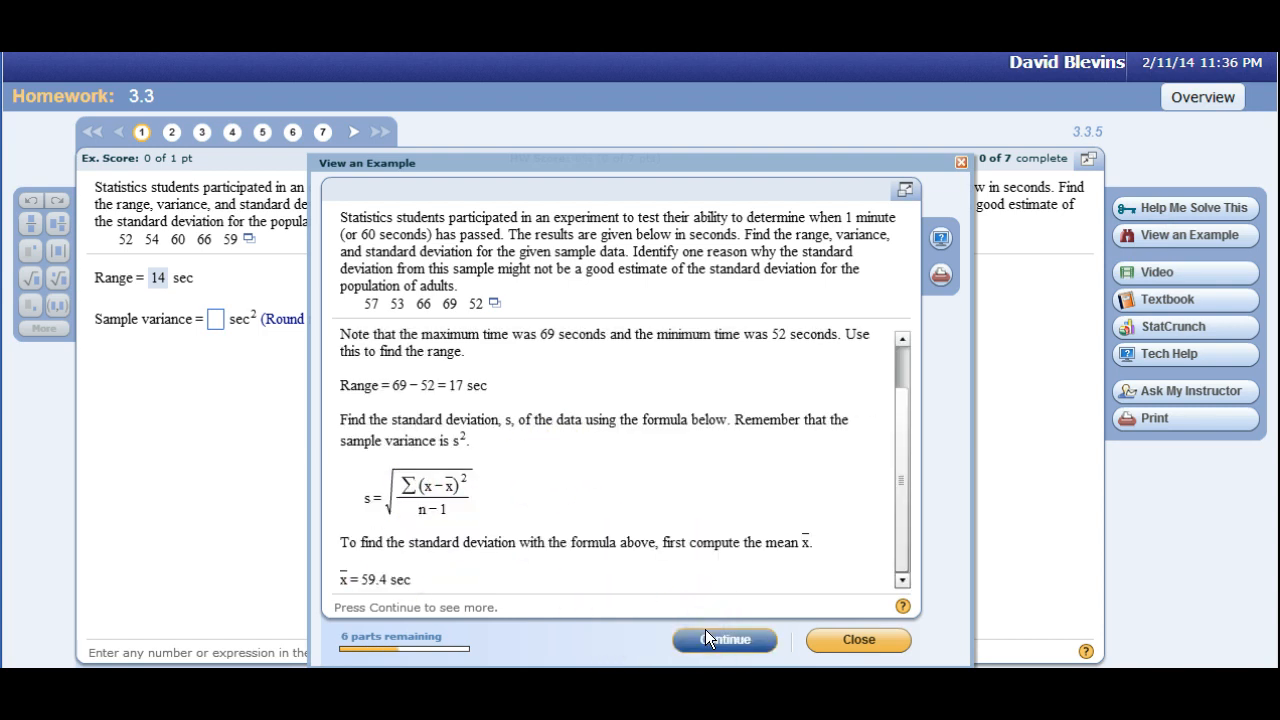
pyautogui.click(705, 637)
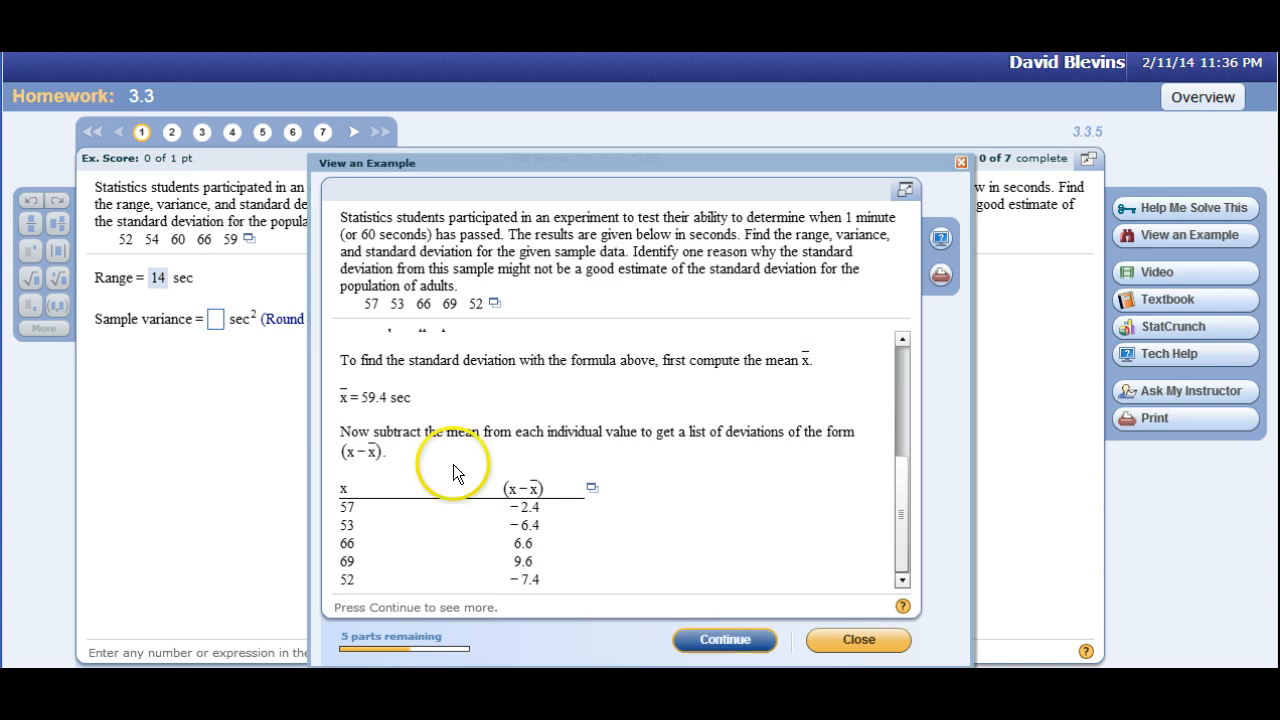
pyautogui.click(703, 636)
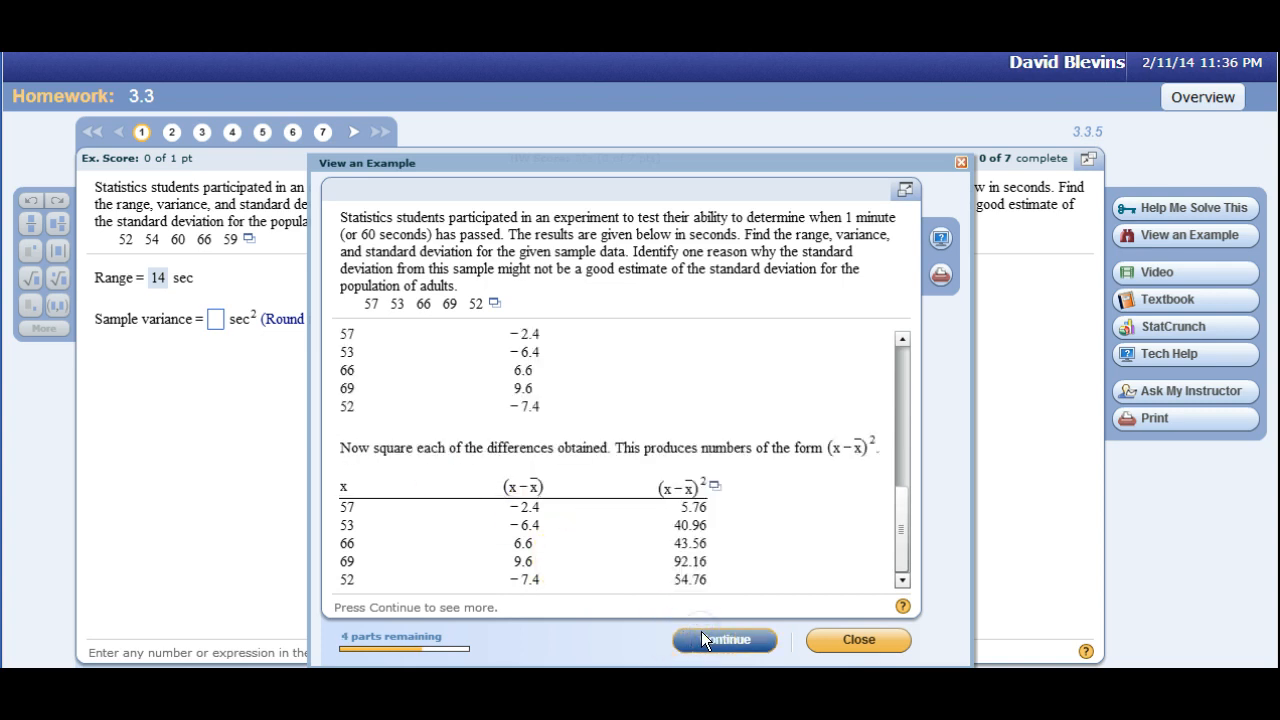
pyautogui.click(701, 631)
pyautogui.click(701, 631)
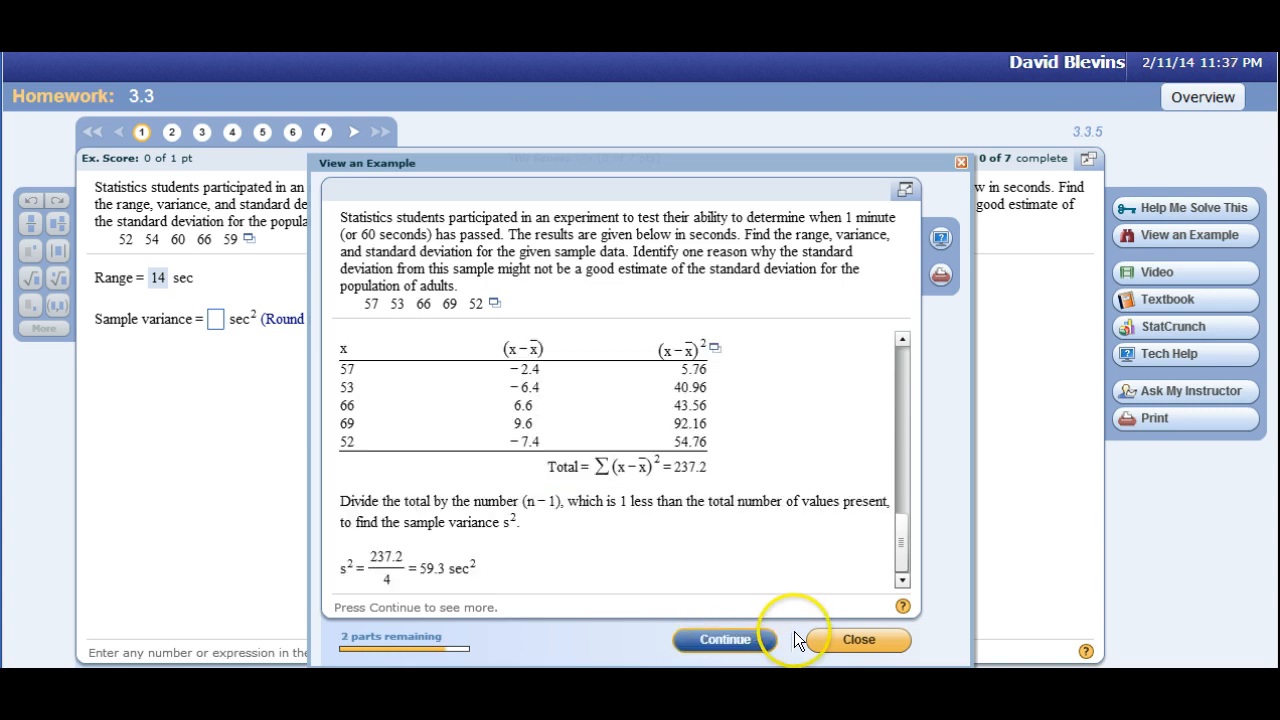
pyautogui.click(831, 631)
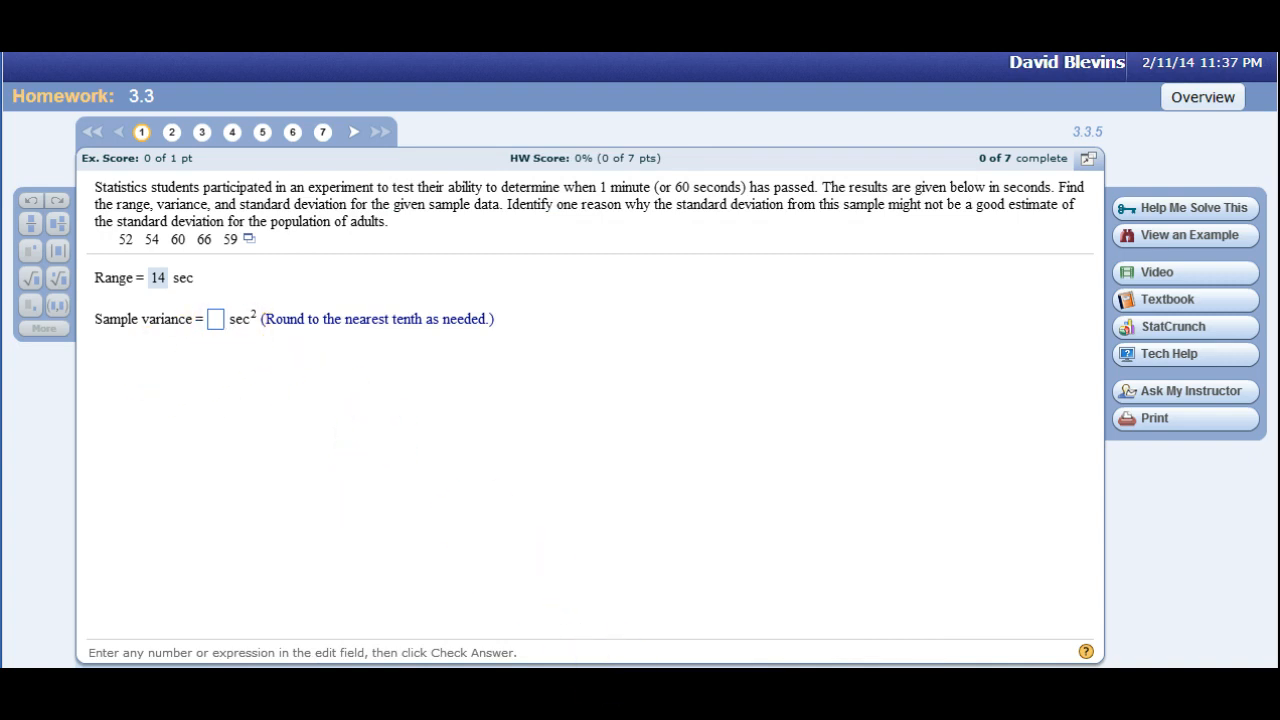
# Switch to Excel and calculate the sample variance of A1:A5 in cell A6 with the VAR function.
pyautogui.hotkey('alt', 'Tab')
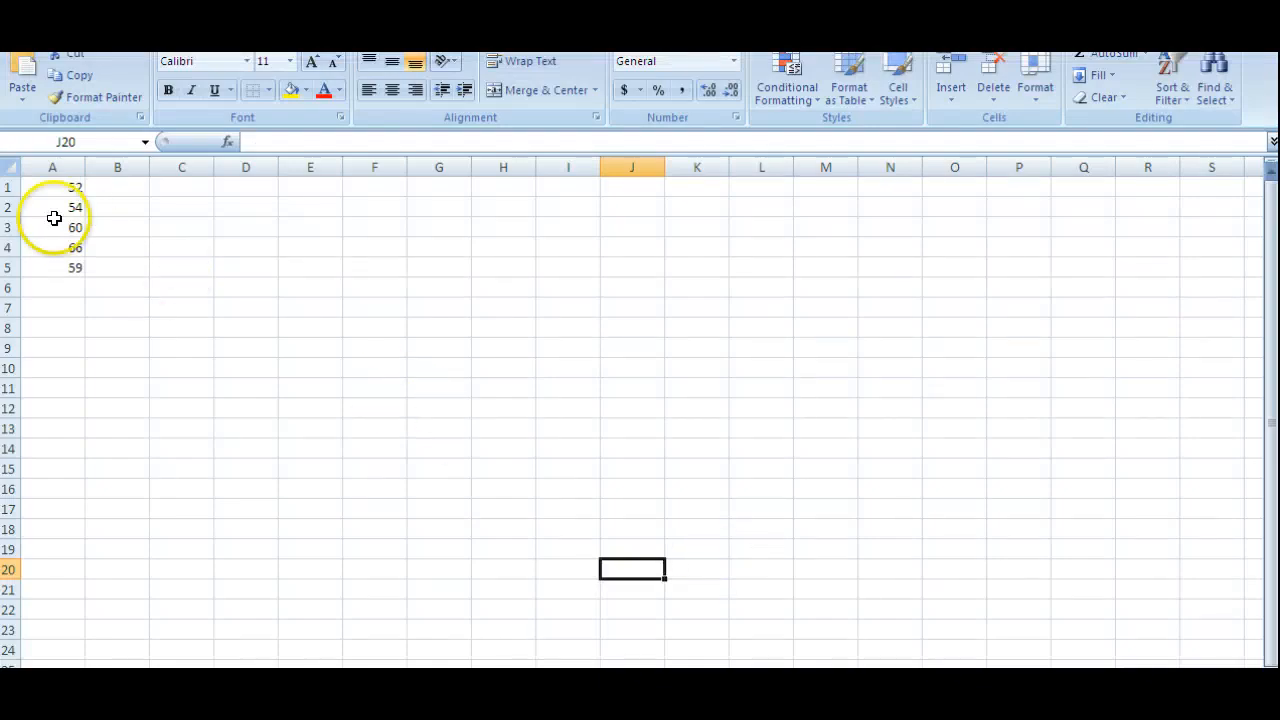
pyautogui.click(53, 286)
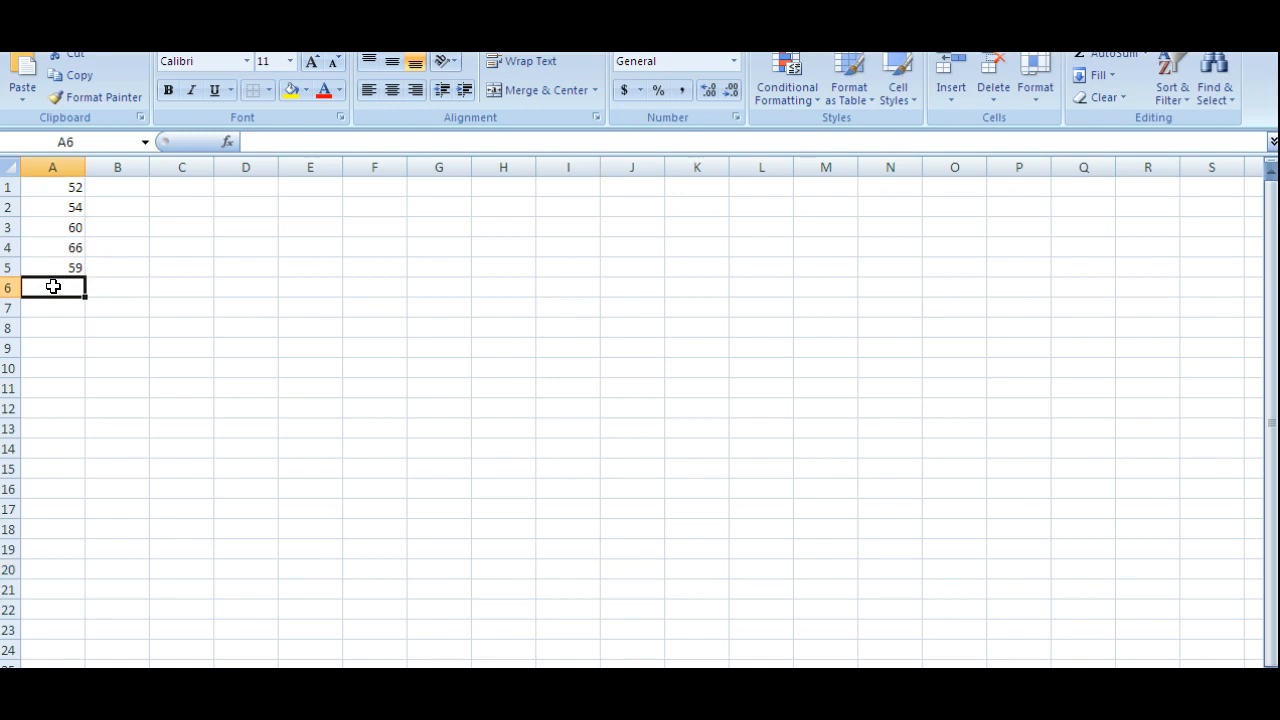
pyautogui.write('=')
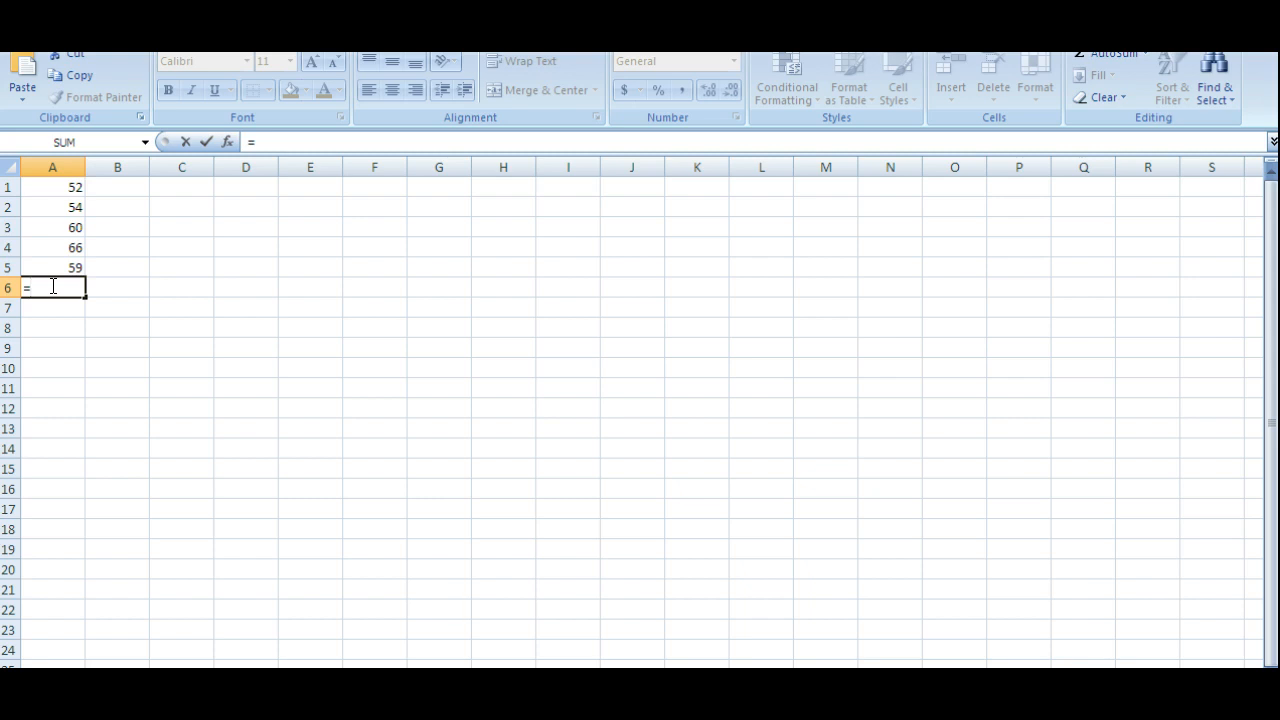
pyautogui.write('va')
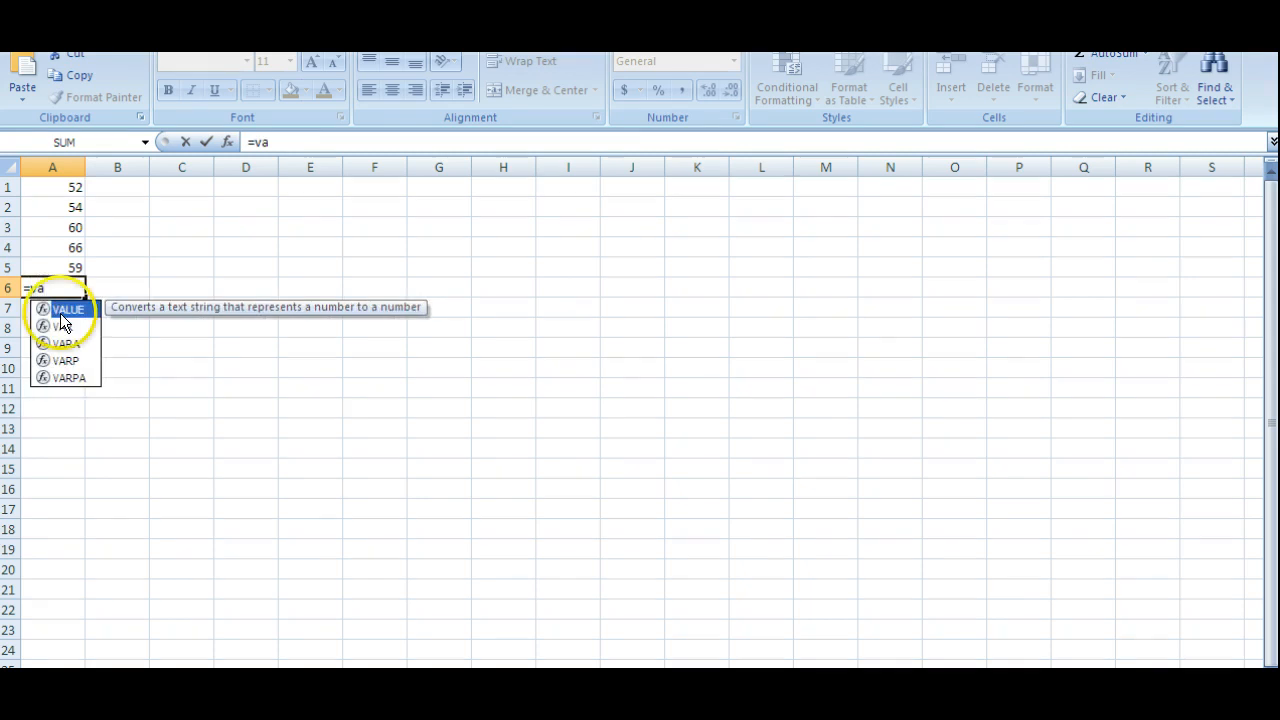
pyautogui.click(63, 327)
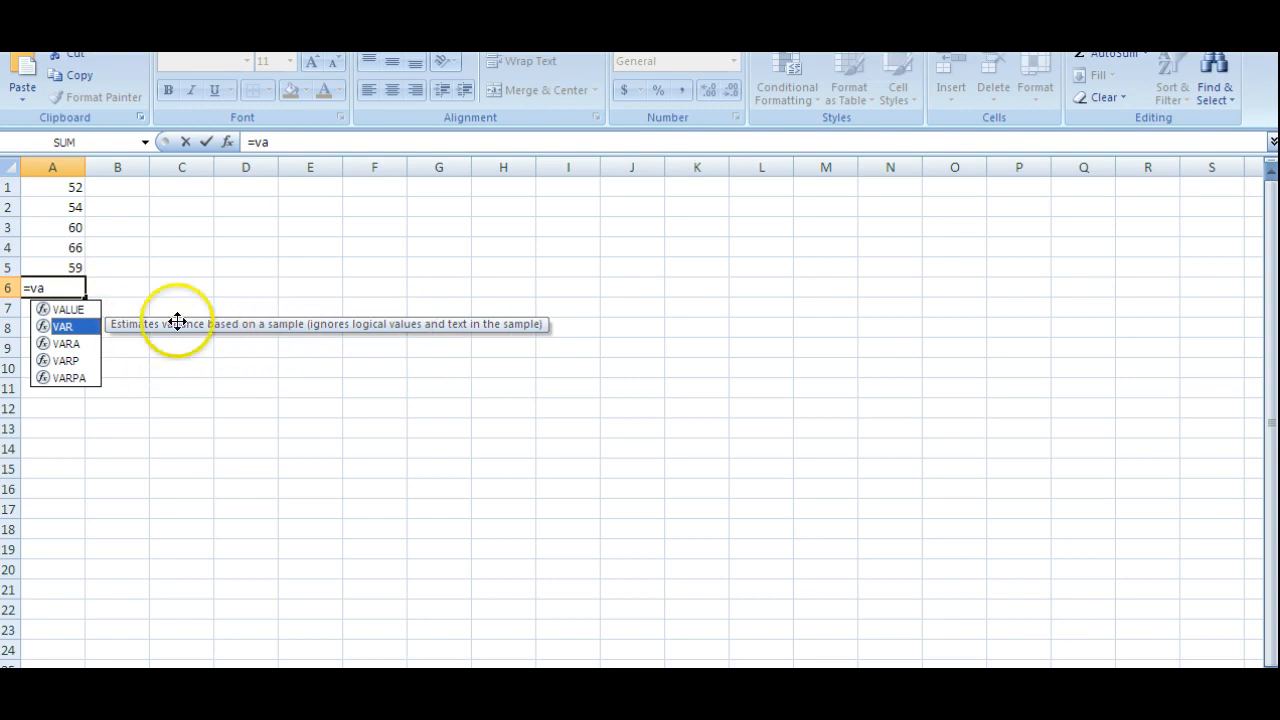
pyautogui.doubleClick(62, 325)
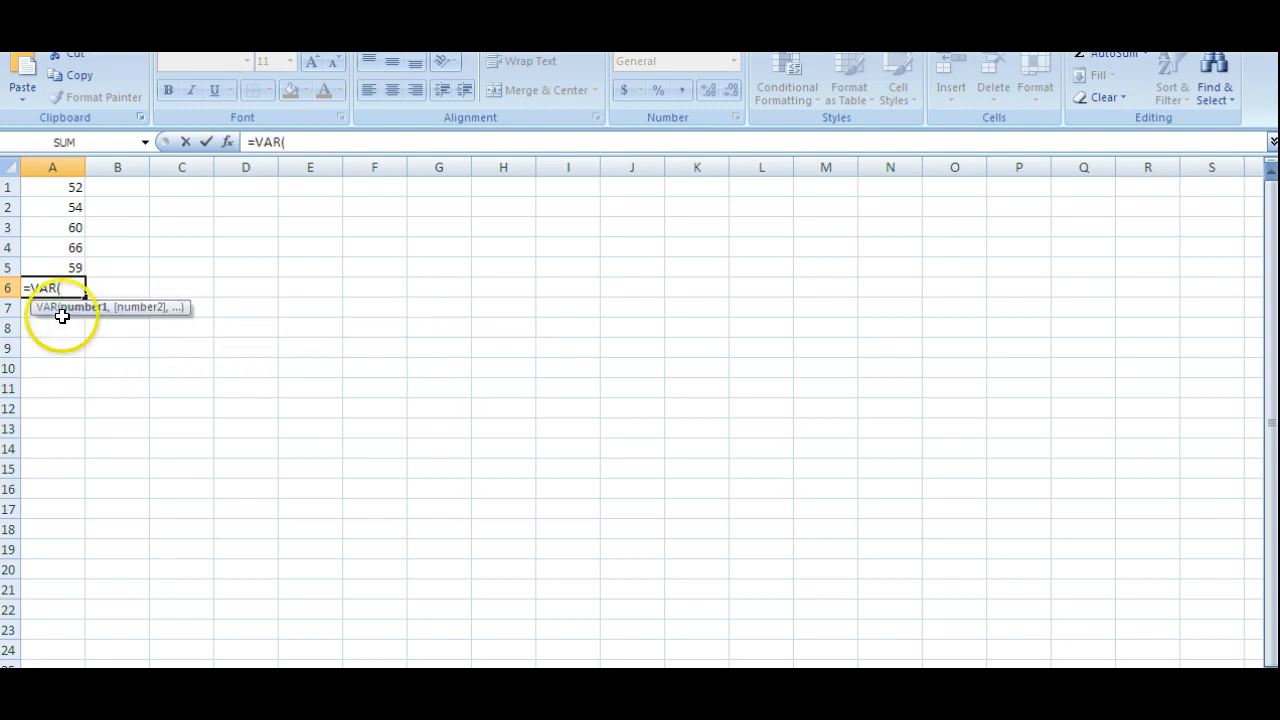
pyautogui.click(65, 190)
pyautogui.moveTo(65, 190); pyautogui.dragTo(65, 259)
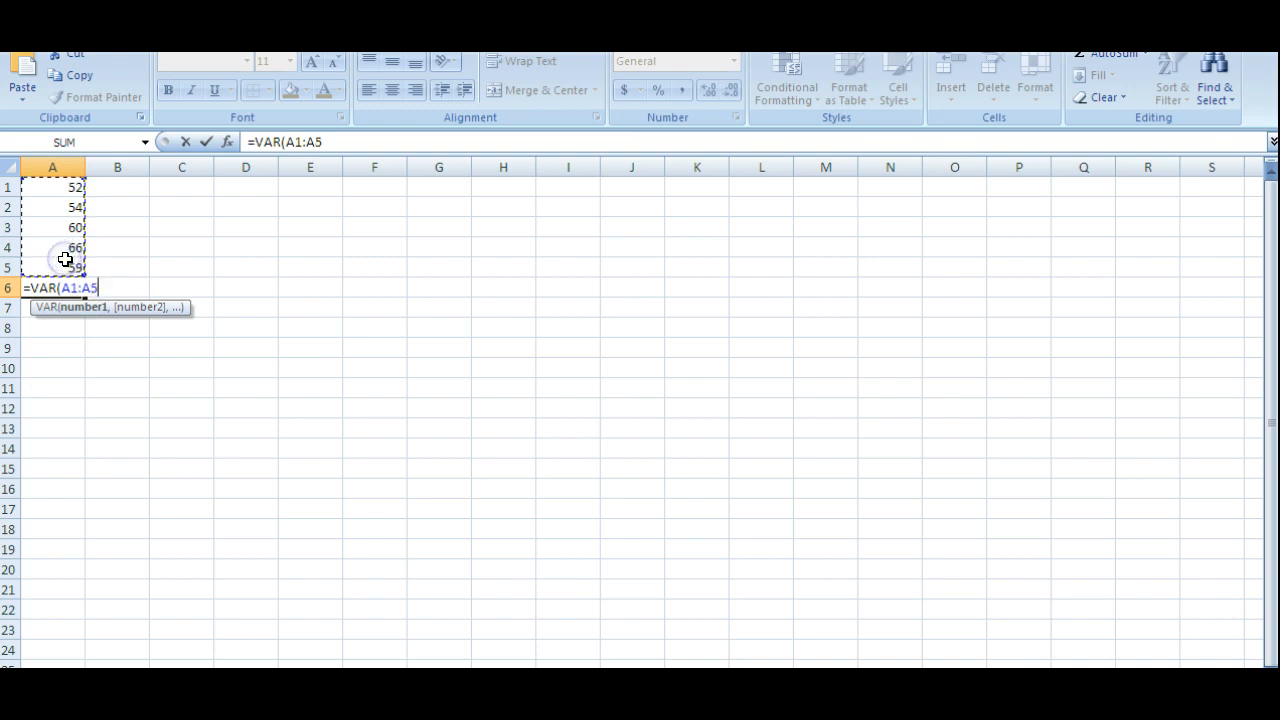
pyautogui.press('Return')
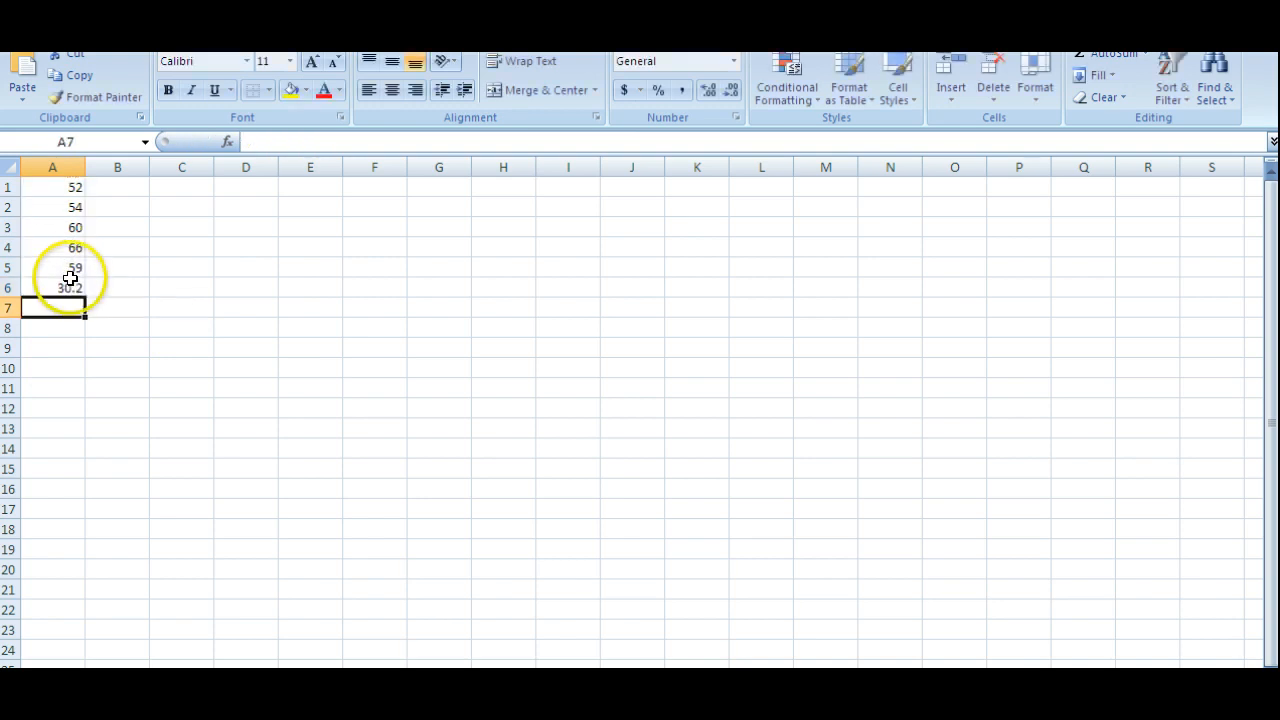
pyautogui.click(66, 286)
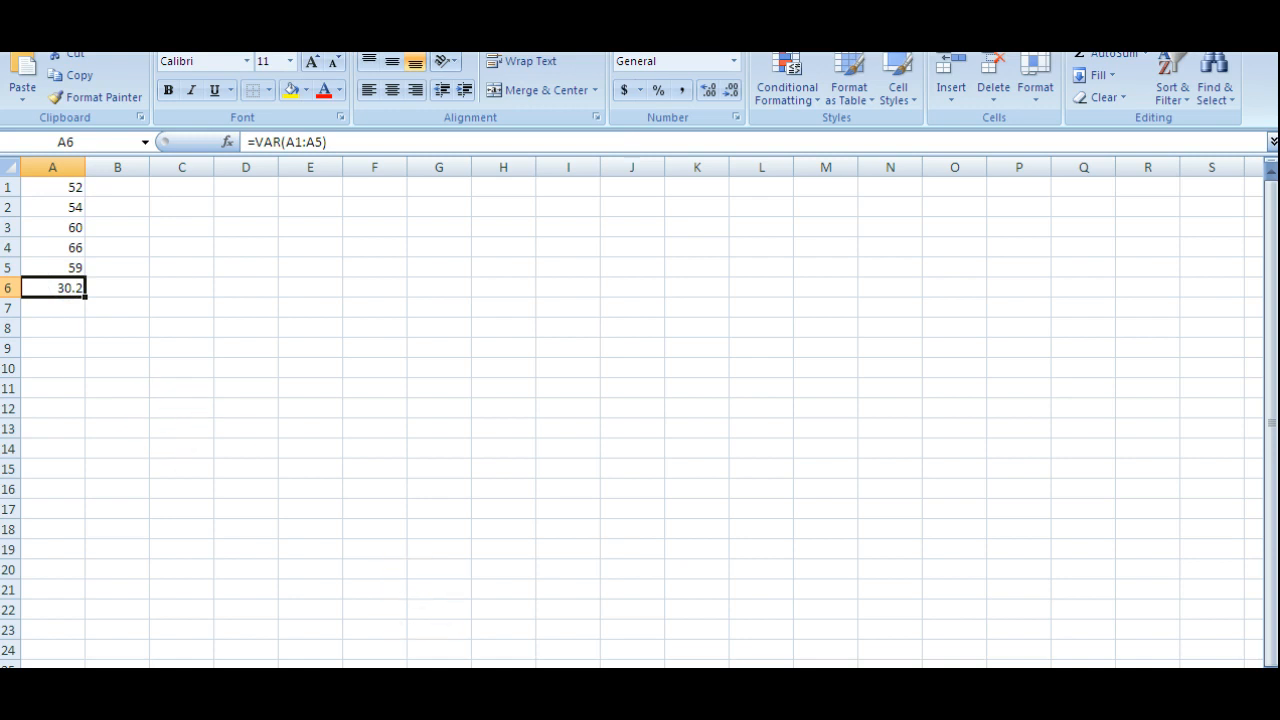
# Switch back to the homework question and submit 30.2 as the sample variance.
pyautogui.hotkey('alt', 'Tab')
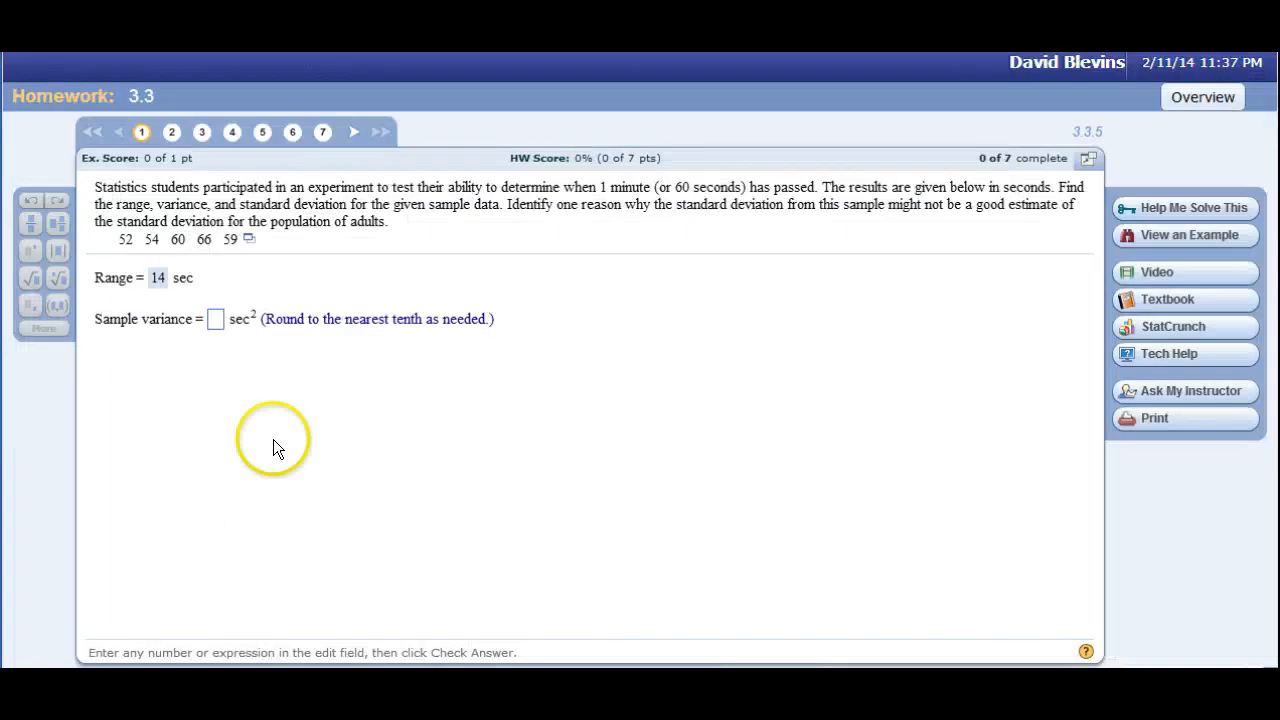
pyautogui.click(217, 321)
pyautogui.write('3')
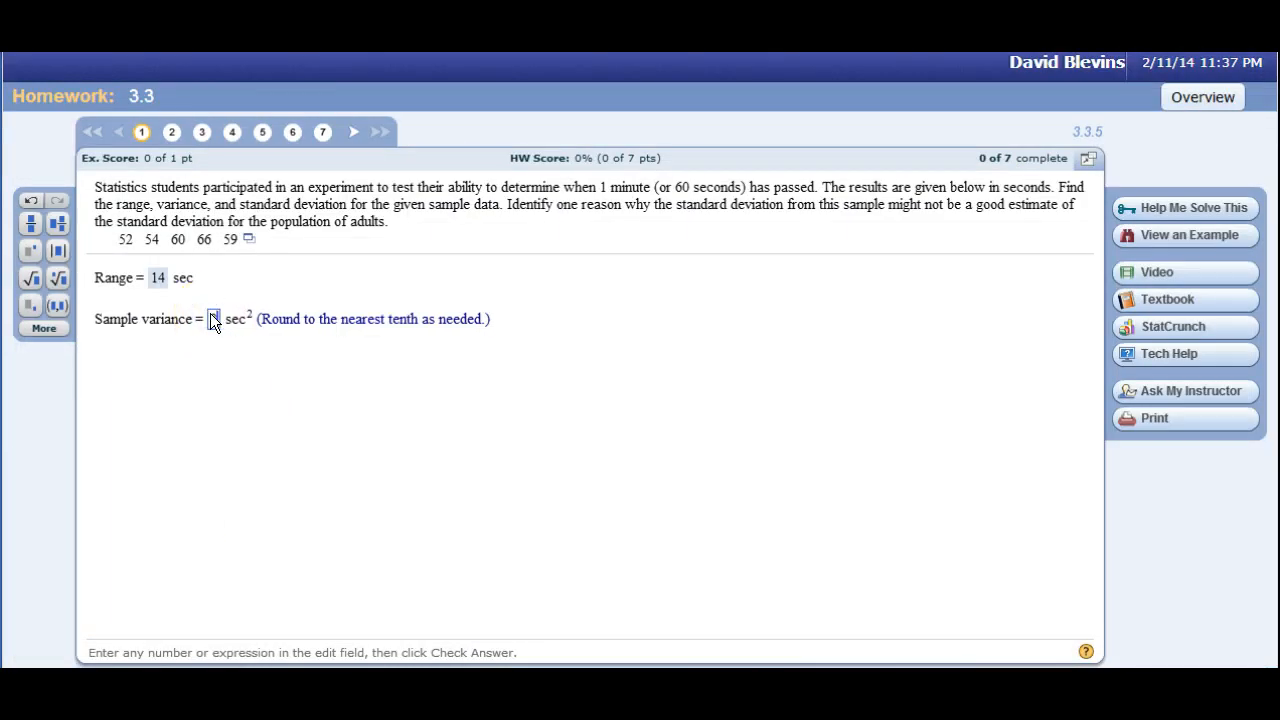
pyautogui.write('0.2')
pyautogui.press('Return')
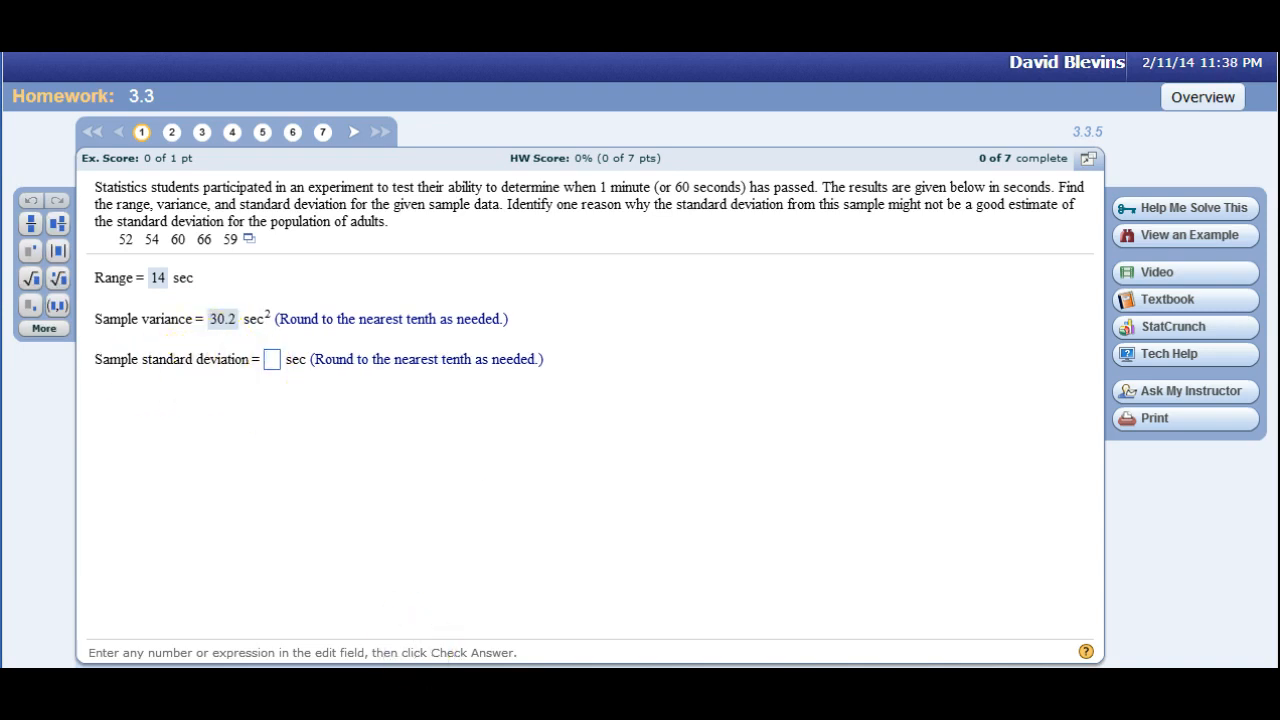
# Switch to Excel and calculate the sample standard deviation of A1:A5 in cell A7 with the STDEV function.
pyautogui.hotkey('alt', 'Tab')
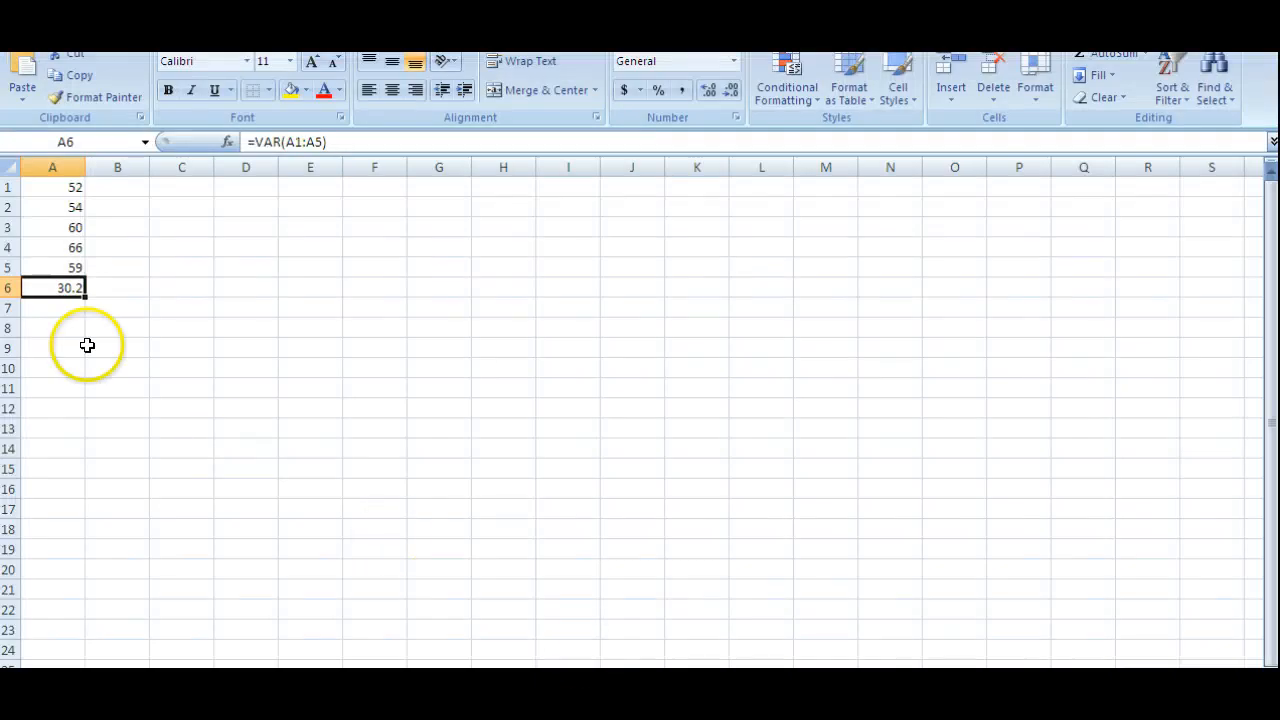
pyautogui.click(47, 309)
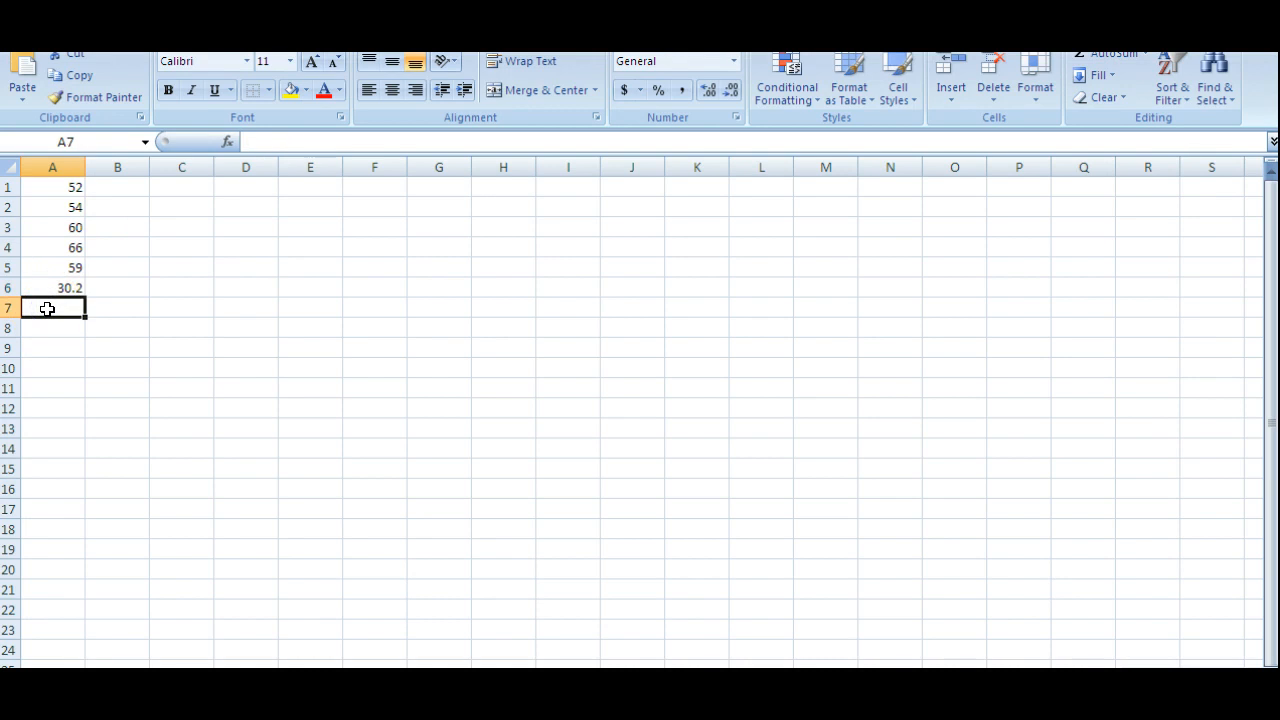
pyautogui.write('=st')
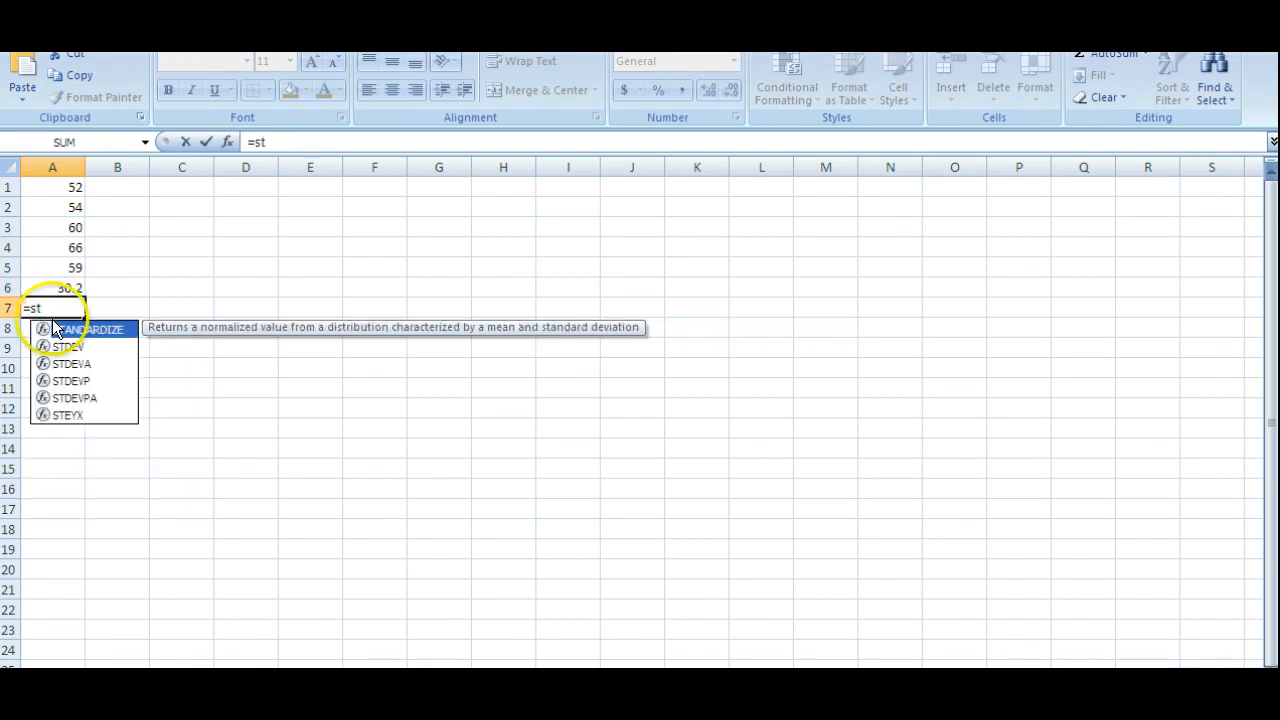
pyautogui.click(64, 348)
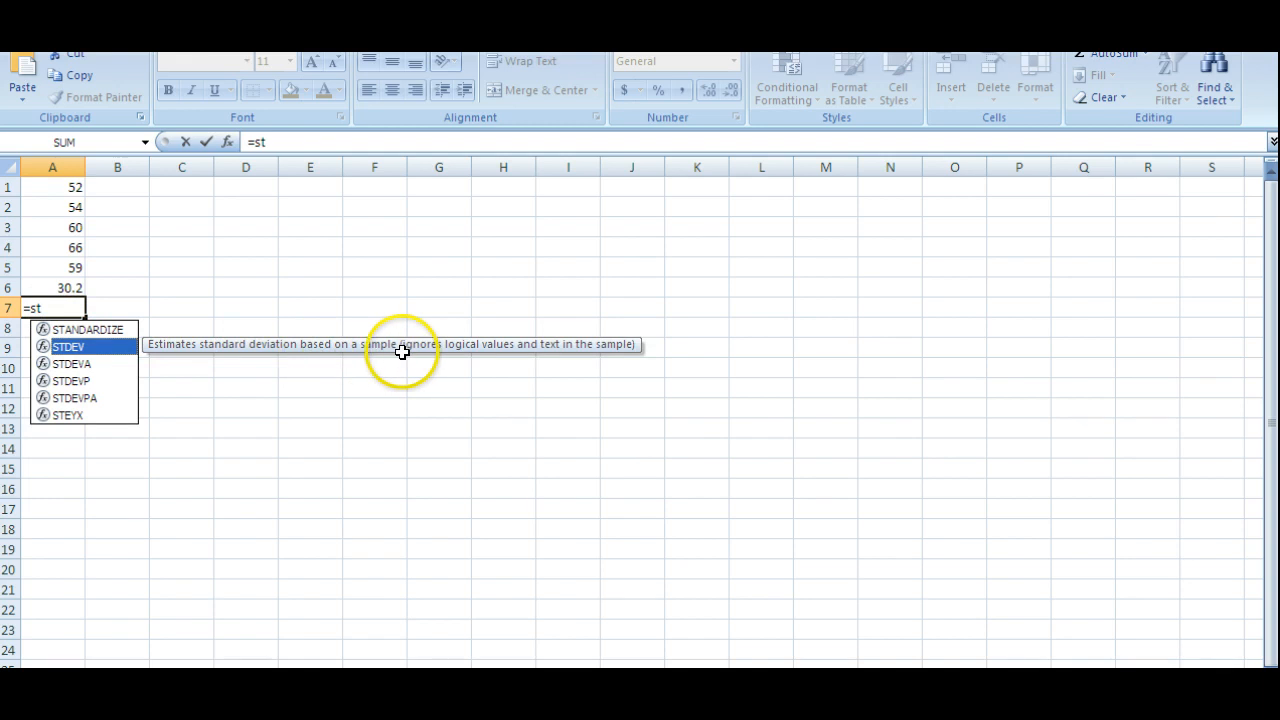
pyautogui.doubleClick(71, 350)
pyautogui.moveTo(57, 183); pyautogui.dragTo(56, 262)
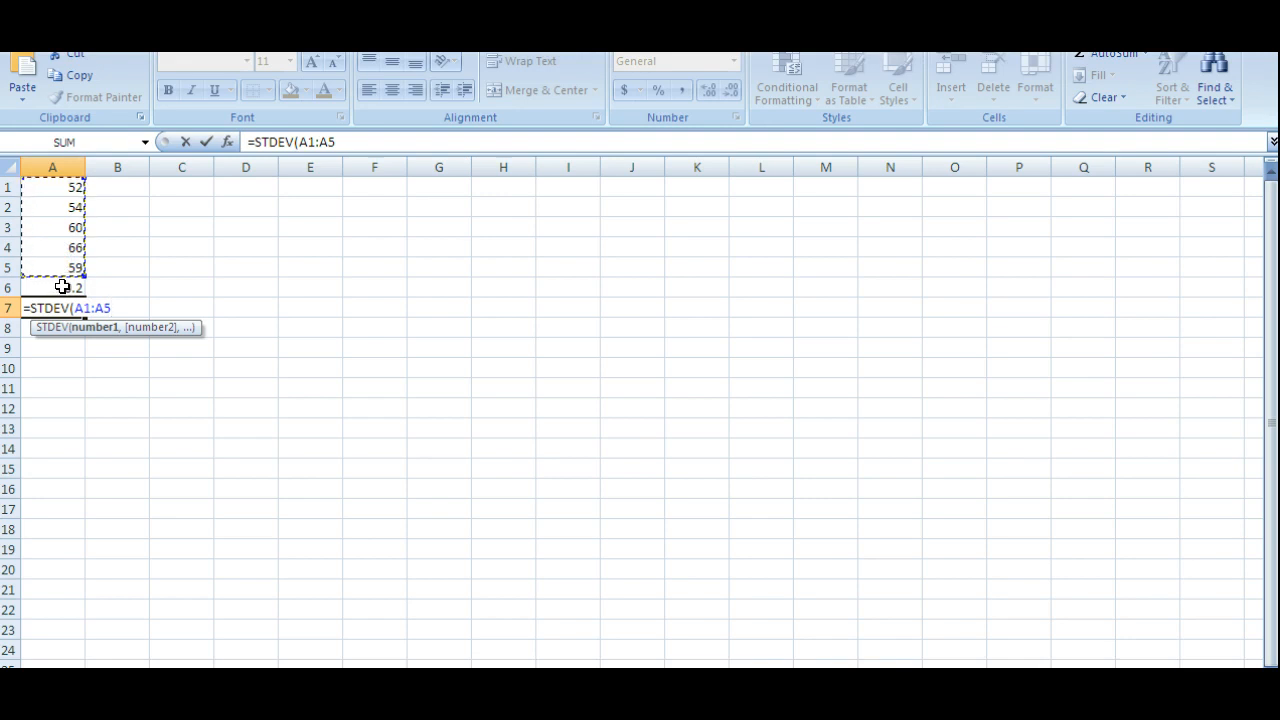
pyautogui.press('Return')
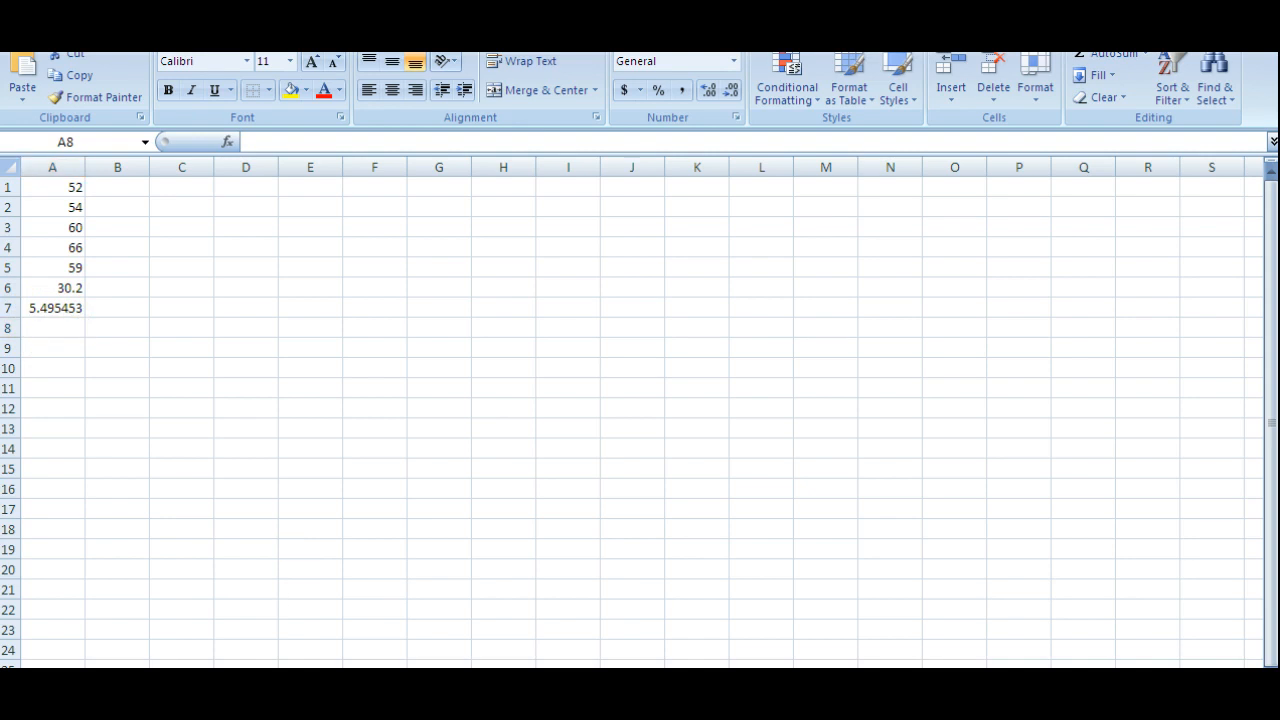
# Switch back to the homework question and submit 5.5 as the sample standard deviation.
pyautogui.hotkey('alt', 'Tab')
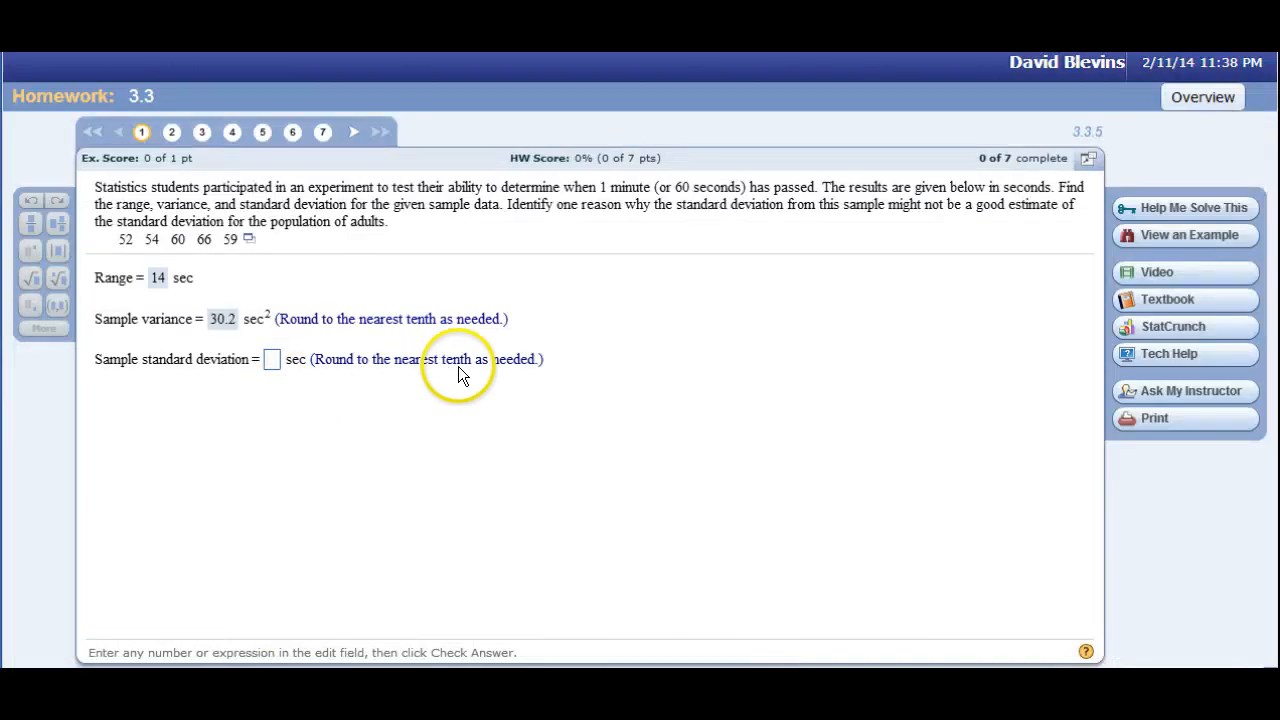
pyautogui.click(271, 362)
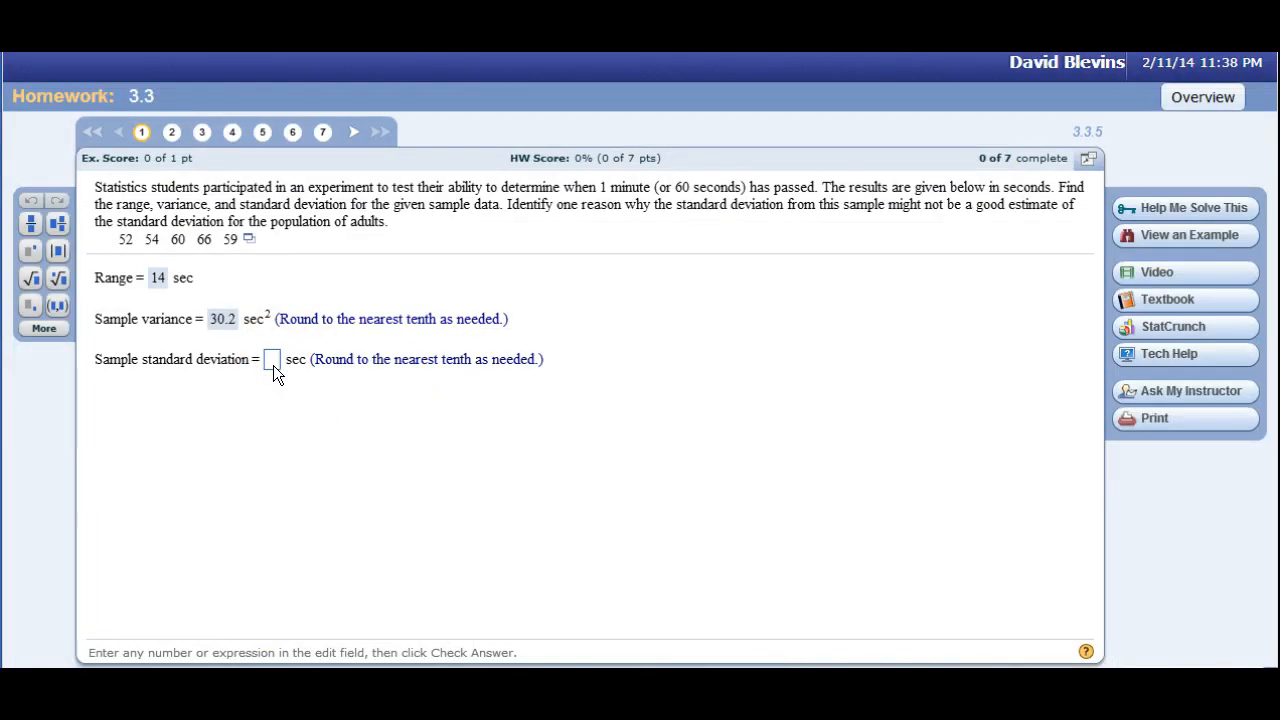
pyautogui.write('5.5')
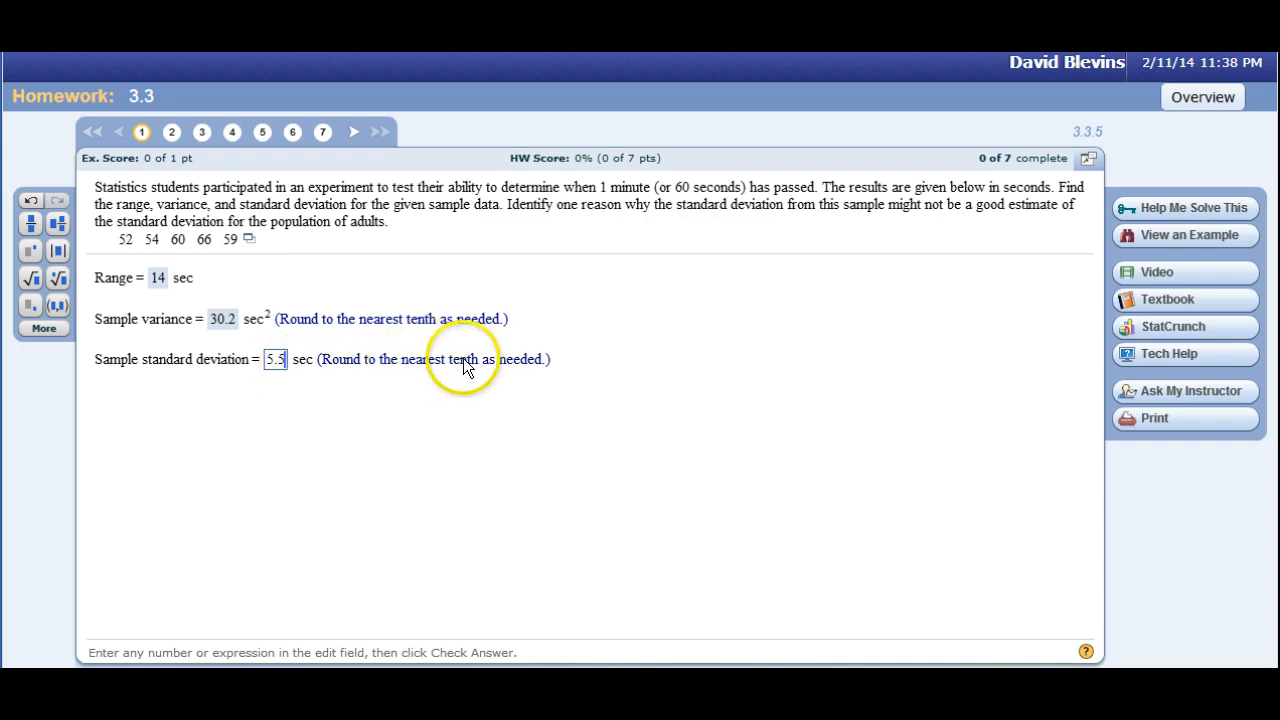
pyautogui.press('Return')
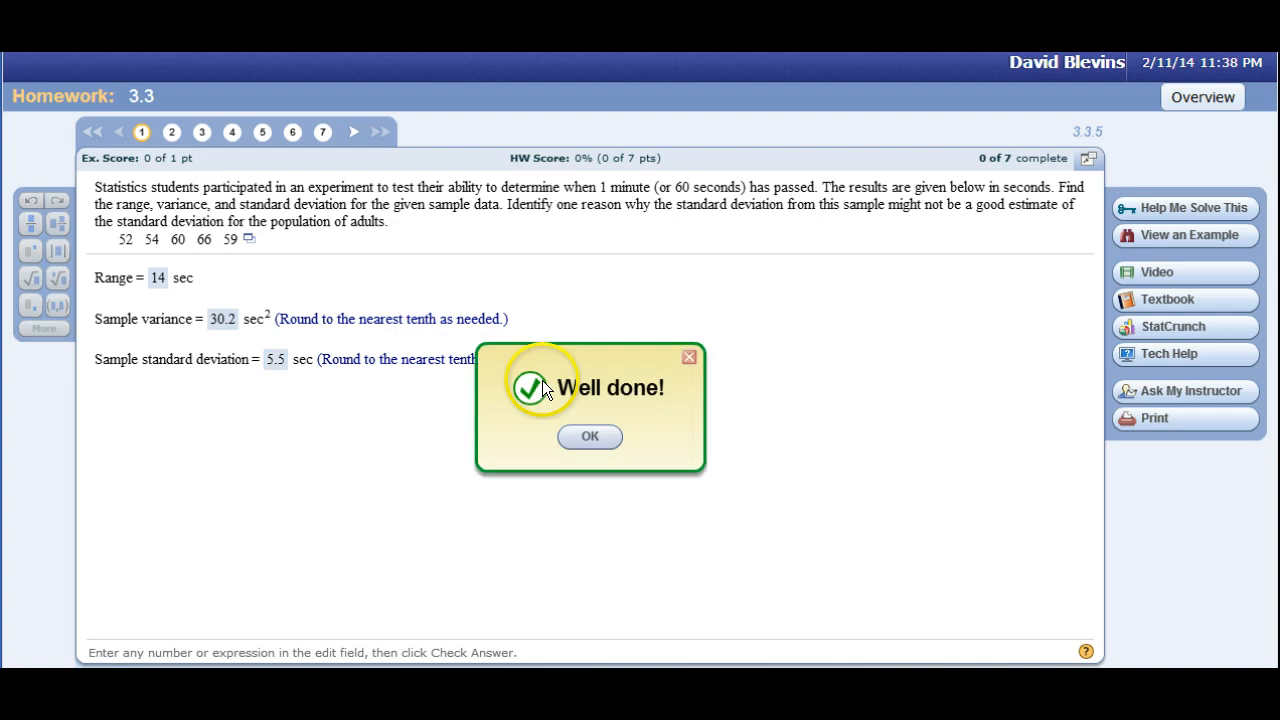
pyautogui.press('Return')
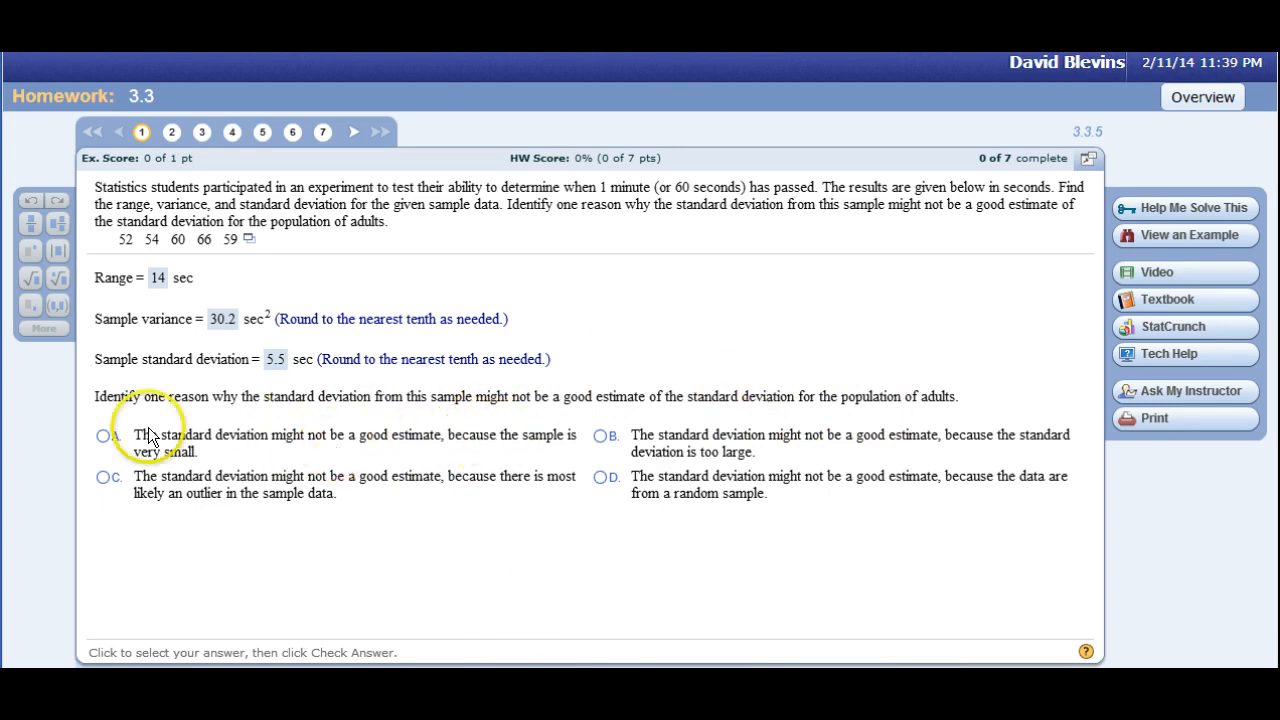
# Submit answer A, that the sample is very small, to finish question 1, and open question 2.
pyautogui.click(103, 436)
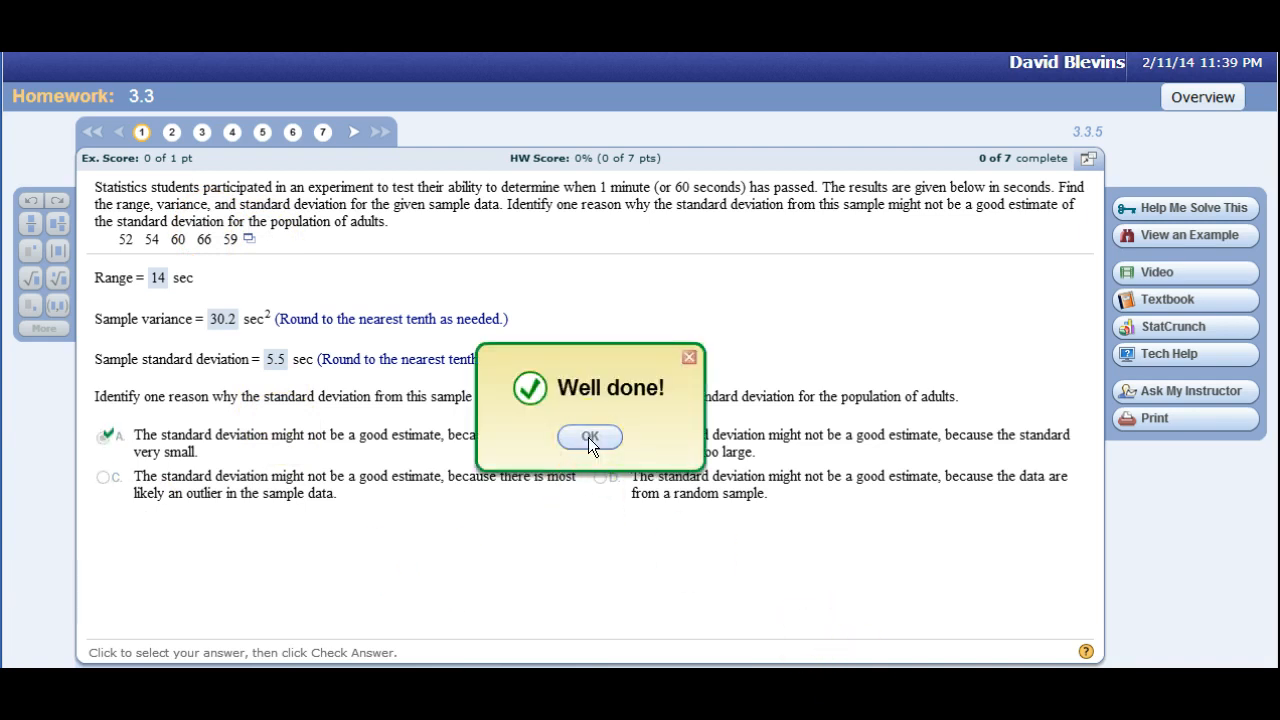
pyautogui.click(588, 437)
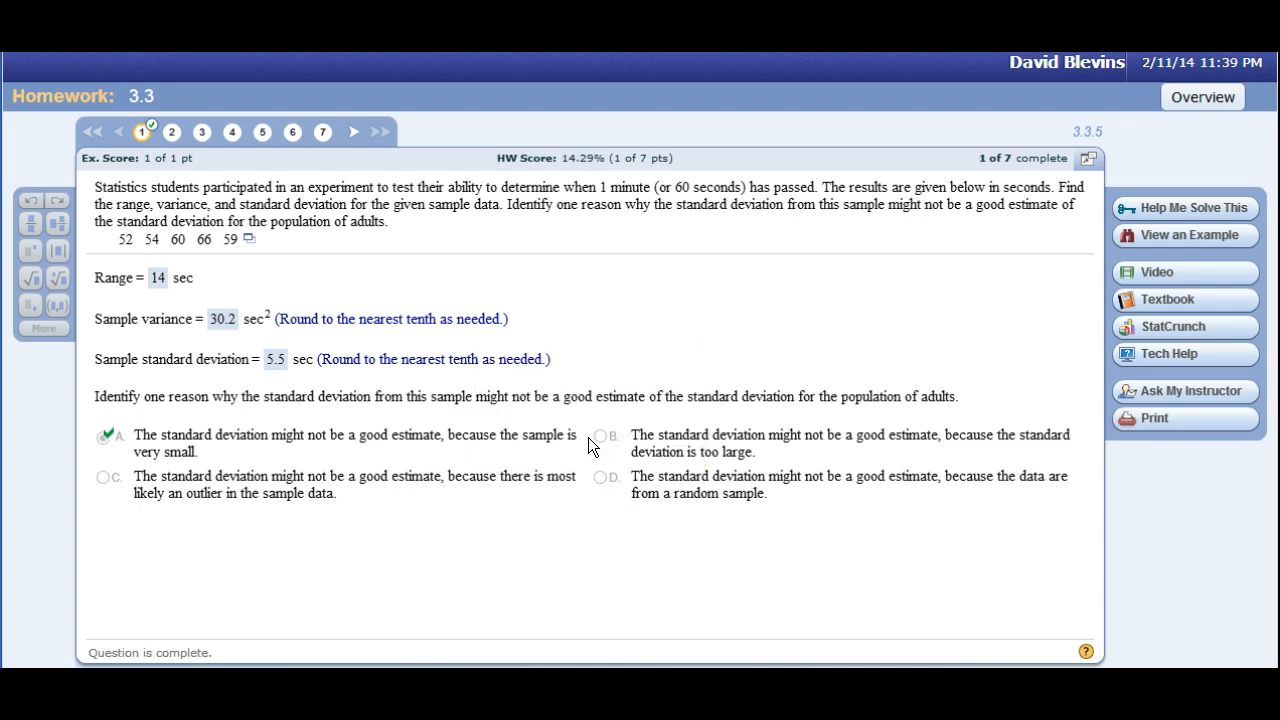
pyautogui.click(170, 133)
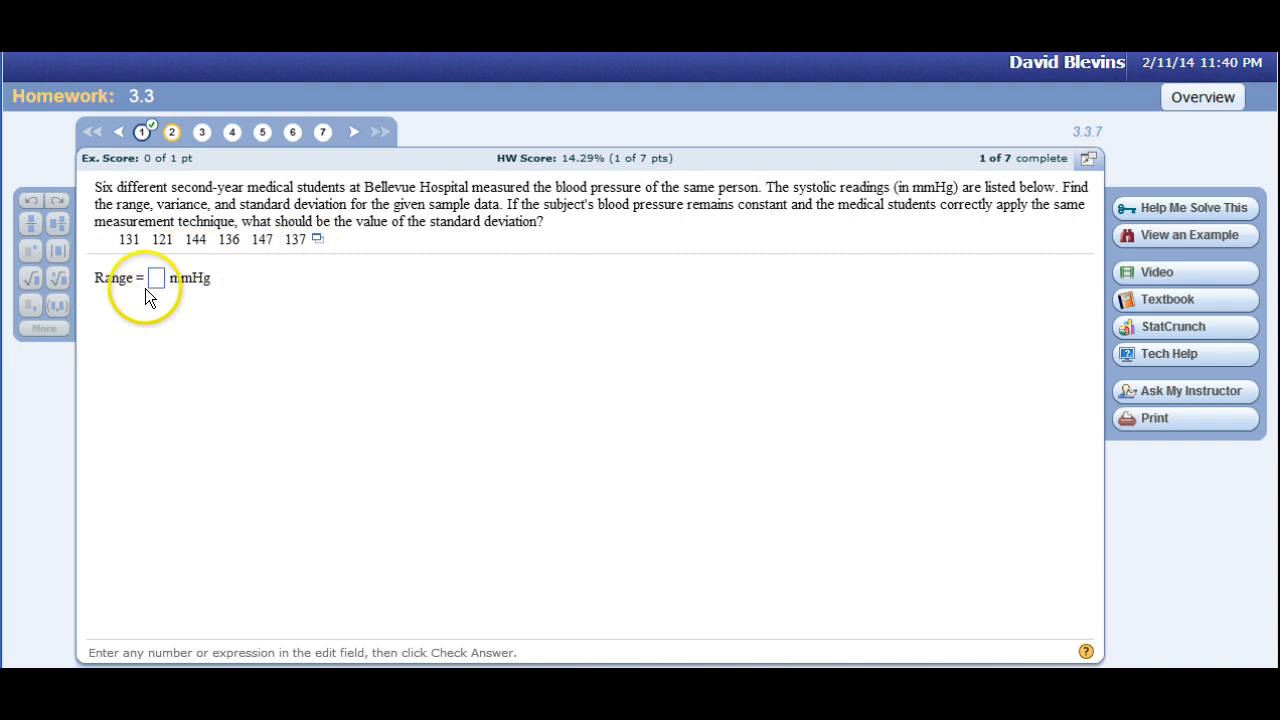
# Copy question 2's blood pressure data table to the clipboard.
pyautogui.click(318, 240)
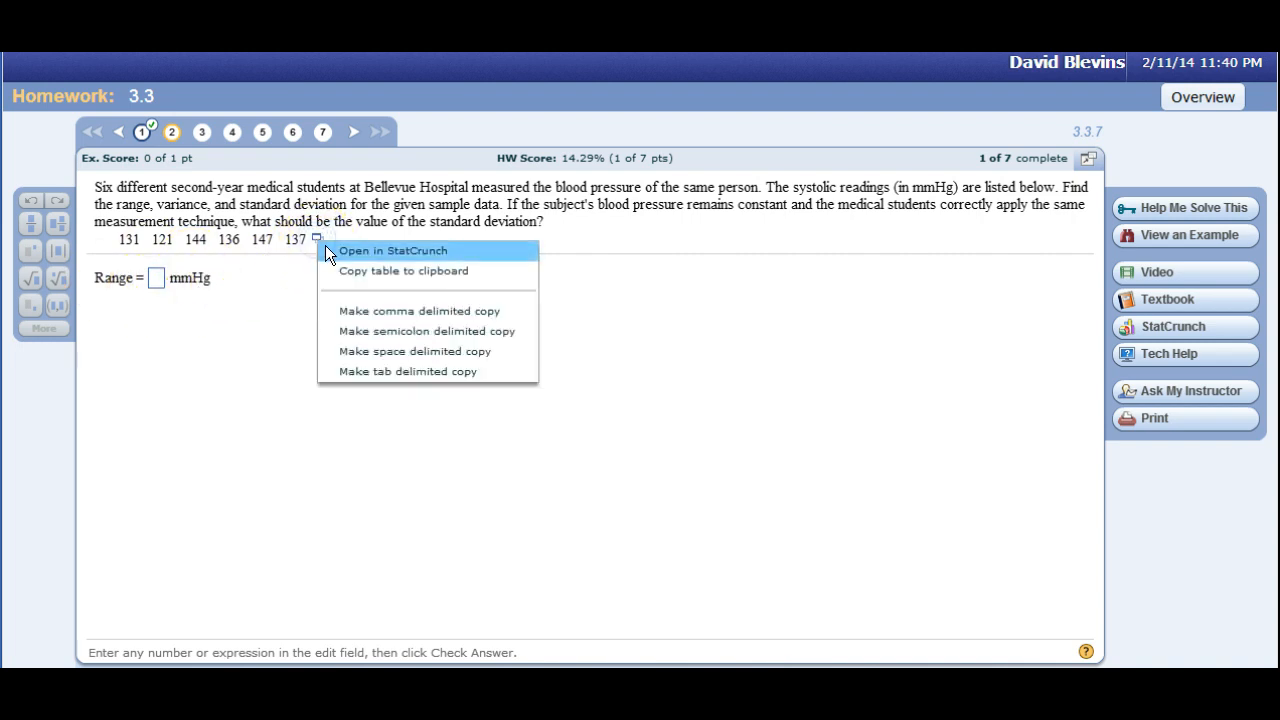
pyautogui.click(345, 270)
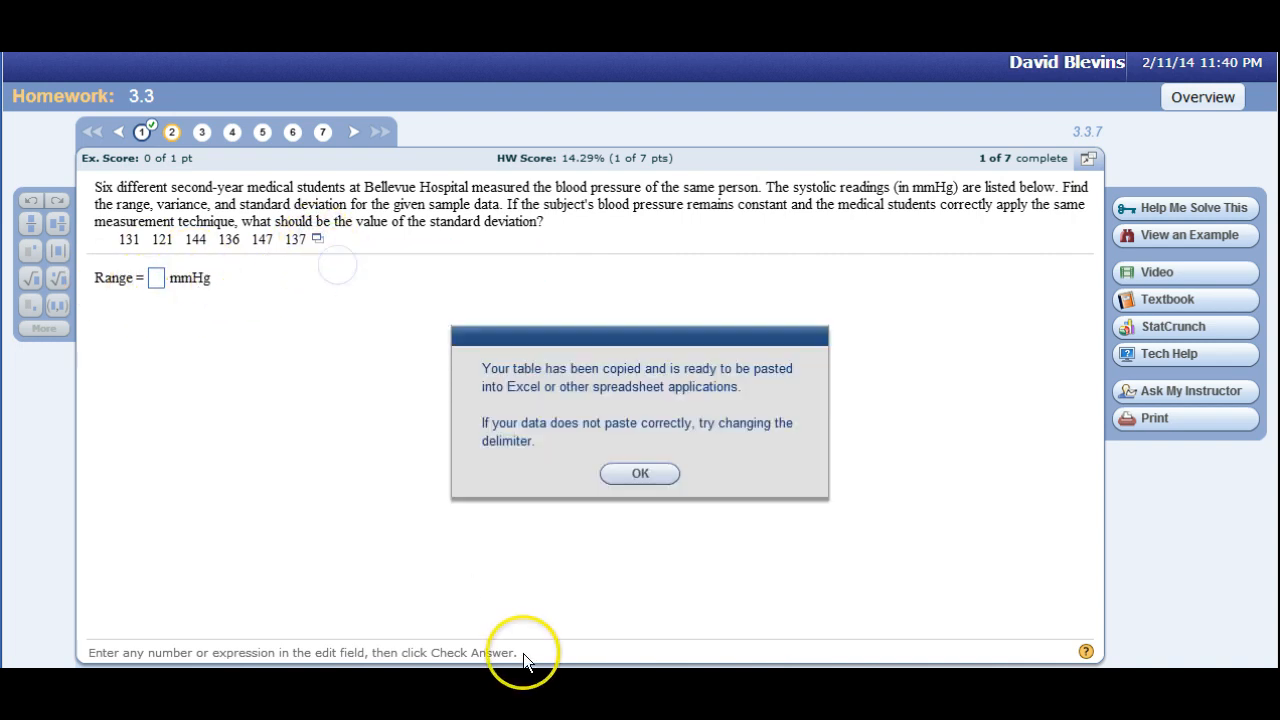
pyautogui.click(646, 474)
# Switch to Excel, clear A1:A7 and paste the copied blood pressure readings starting in cell A1.
pyautogui.hotkey('alt', 'Tab')
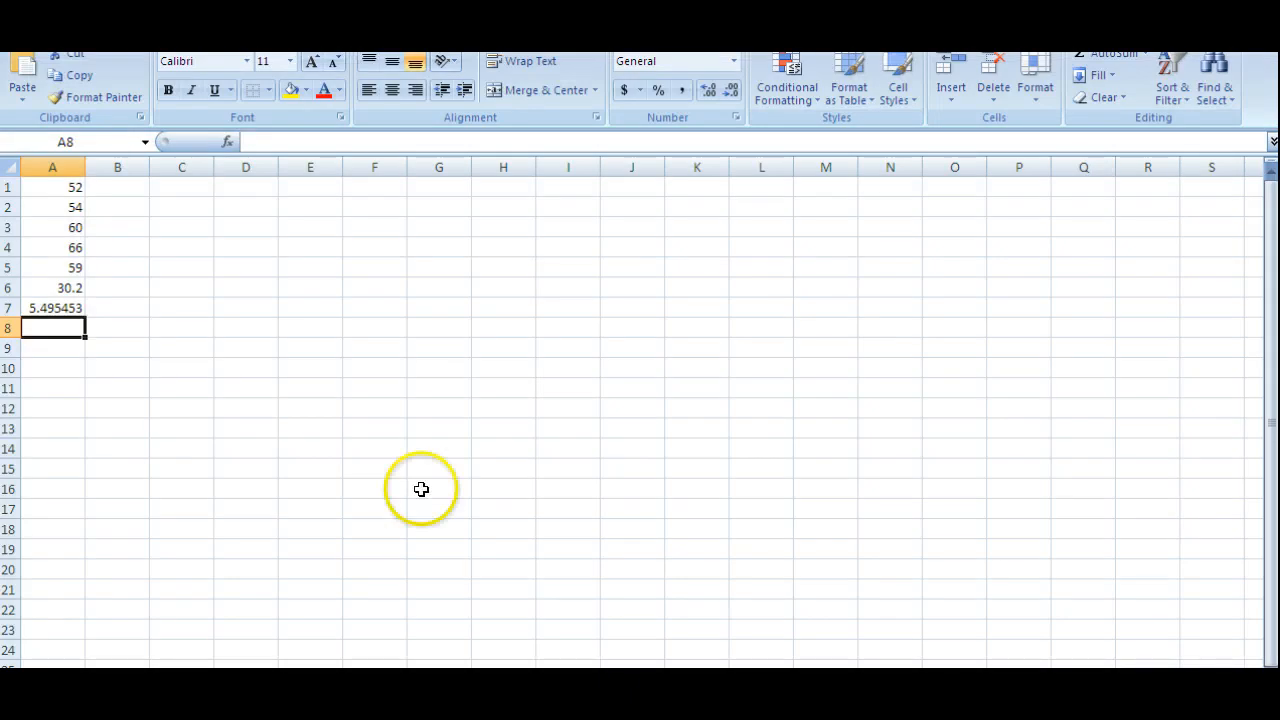
pyautogui.moveTo(50, 190); pyautogui.dragTo(63, 307)
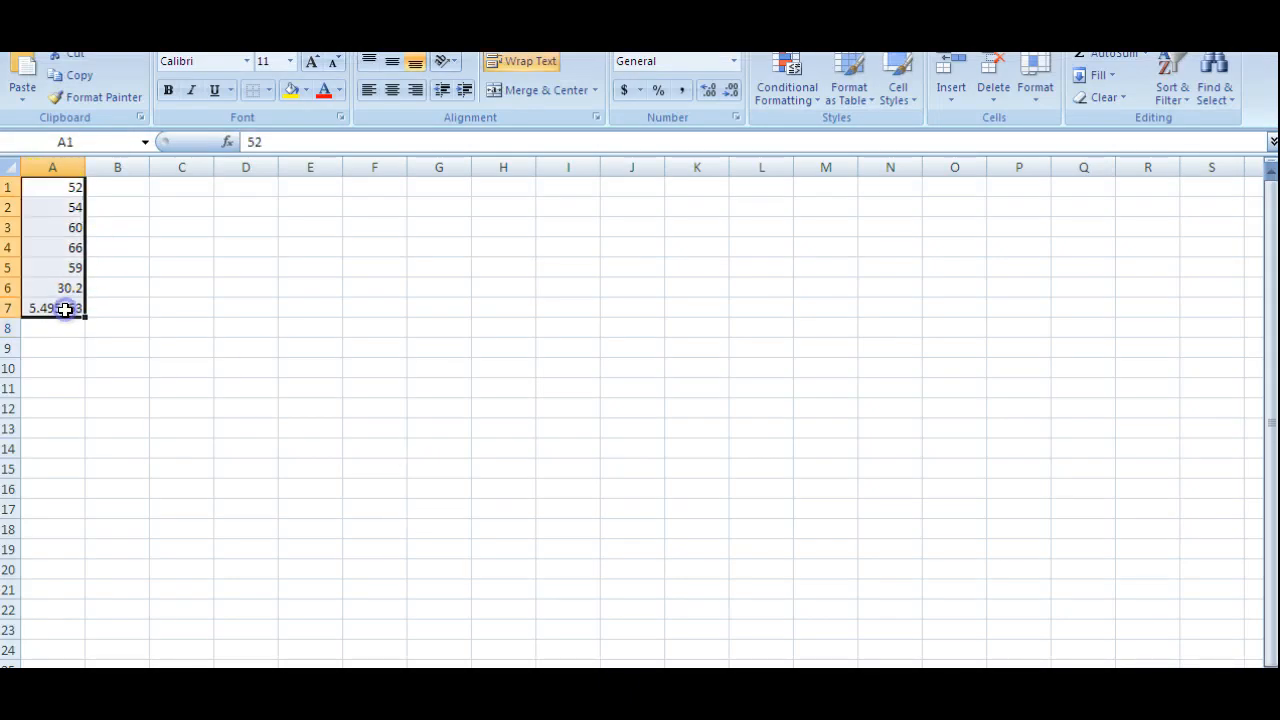
pyautogui.press('Delete')
pyautogui.click(52, 180)
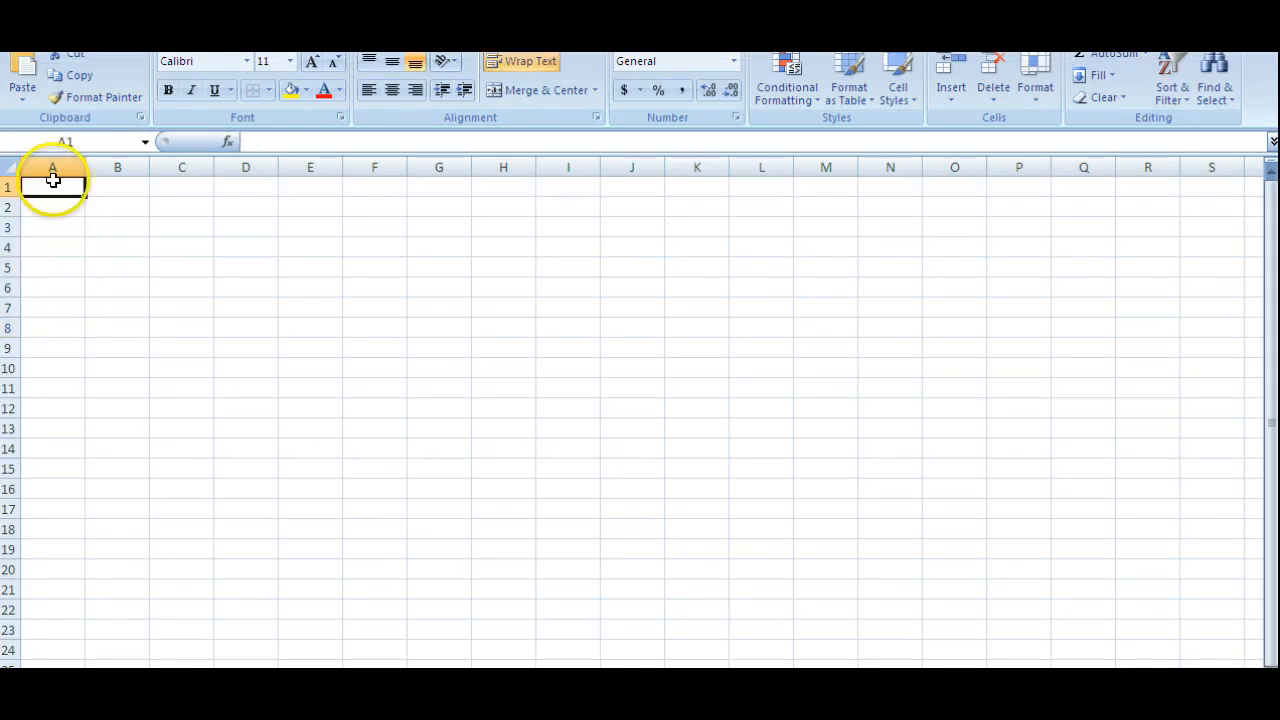
pyautogui.hotkey('ctrl', 'v')
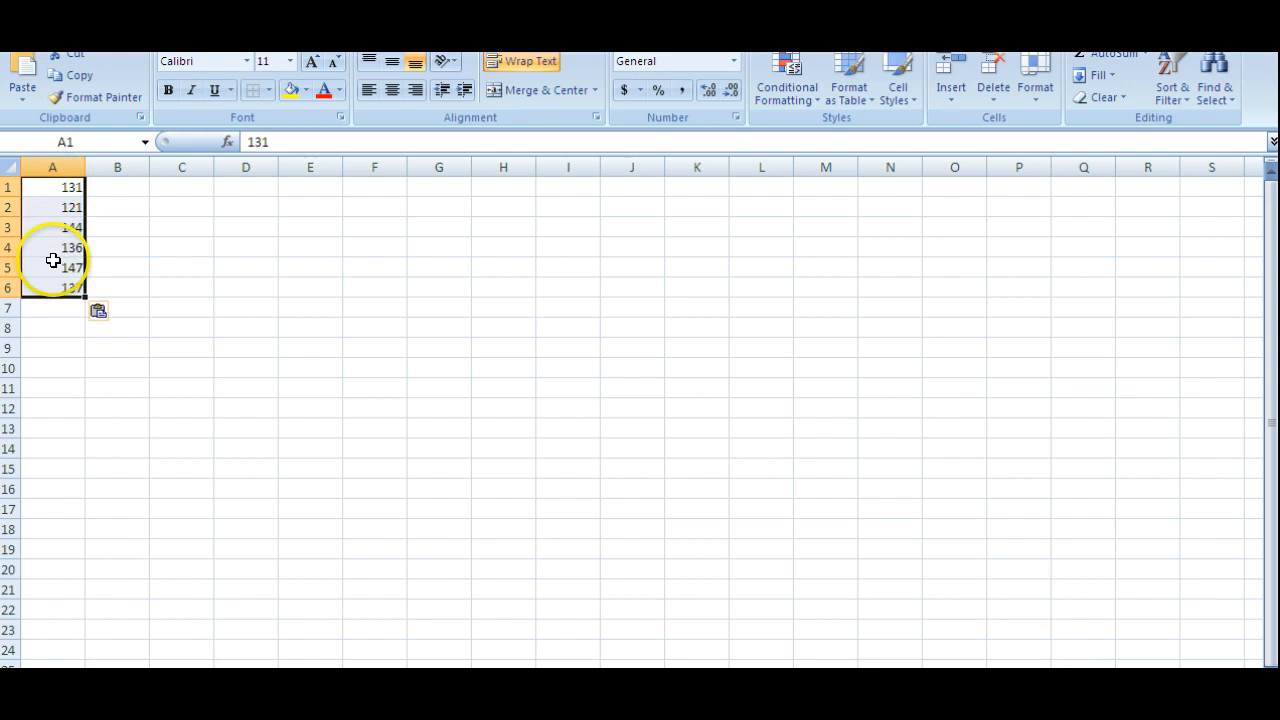
# Sort the blood pressure readings in A1:A6 from smallest to largest.
pyautogui.click(58, 308)
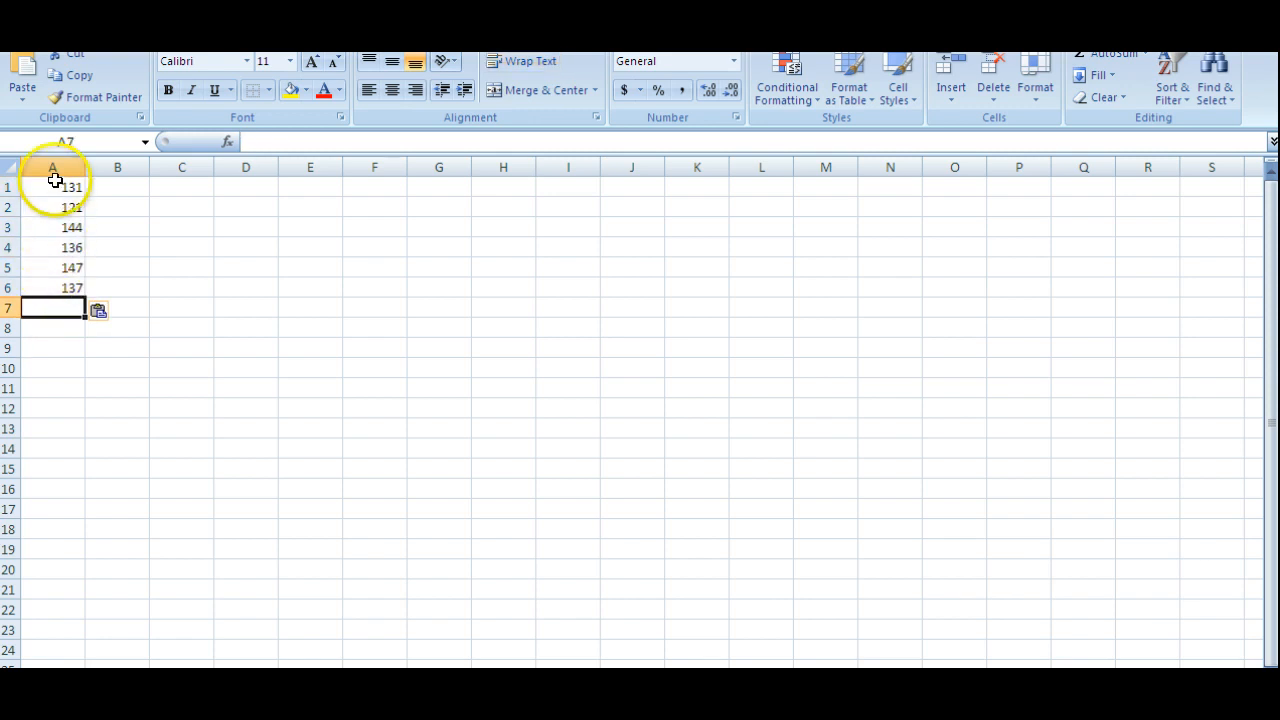
pyautogui.moveTo(55, 183); pyautogui.dragTo(46, 288)
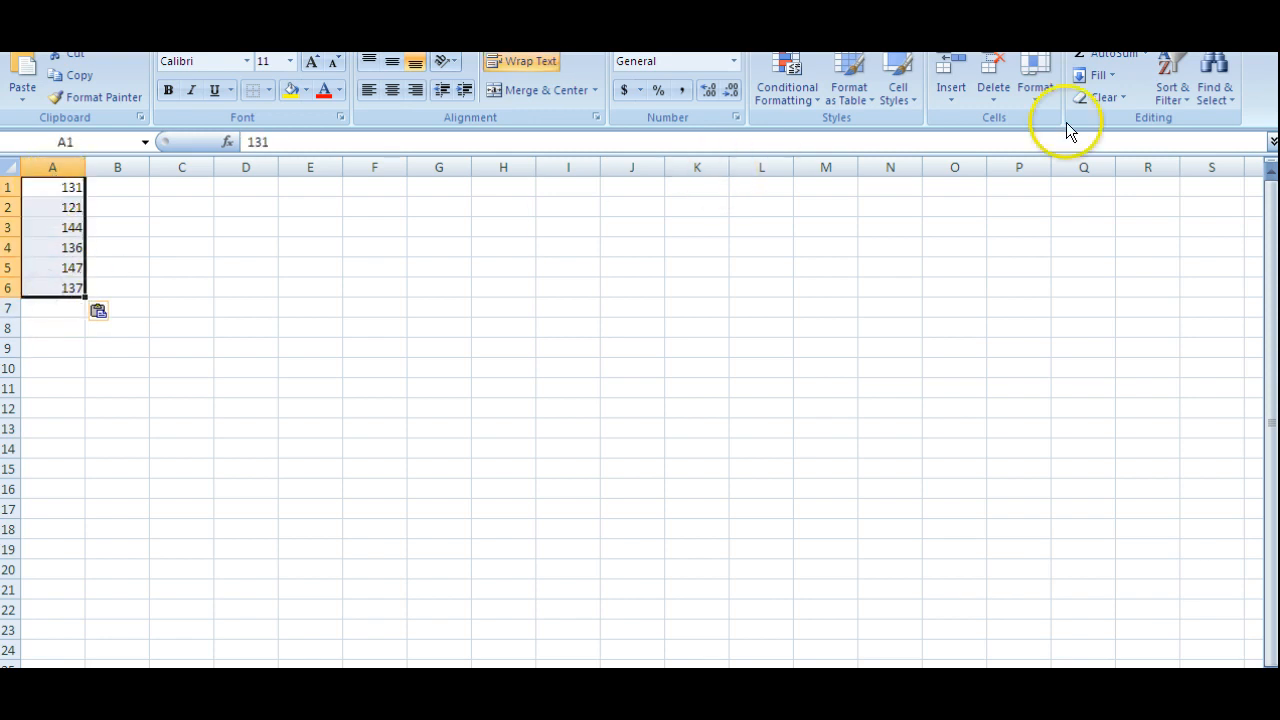
pyautogui.click(1168, 78)
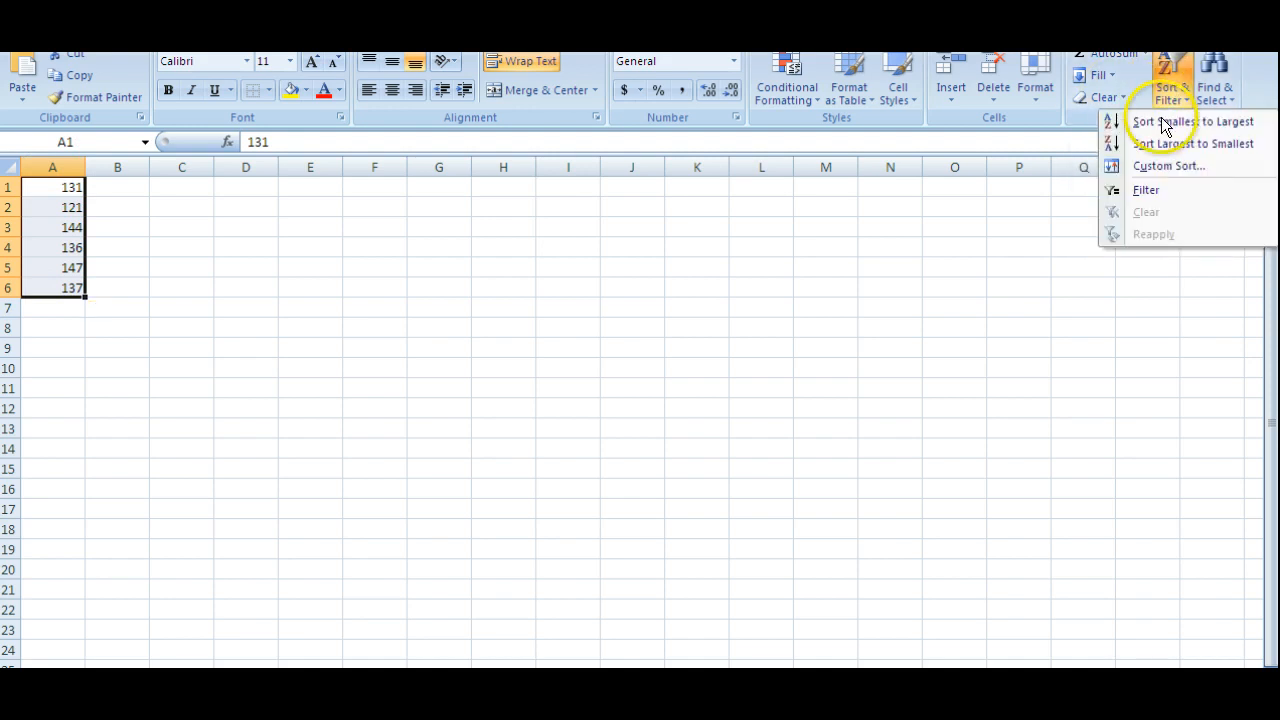
pyautogui.click(1161, 119)
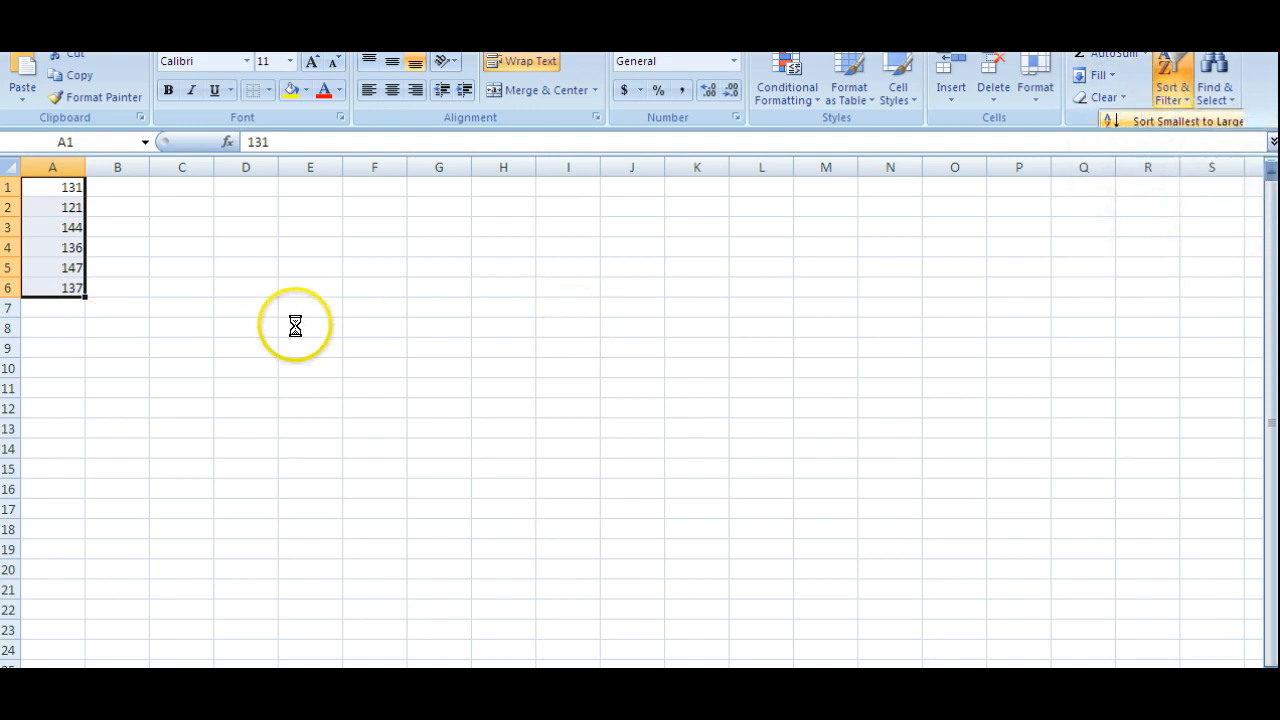
pyautogui.click(88, 350)
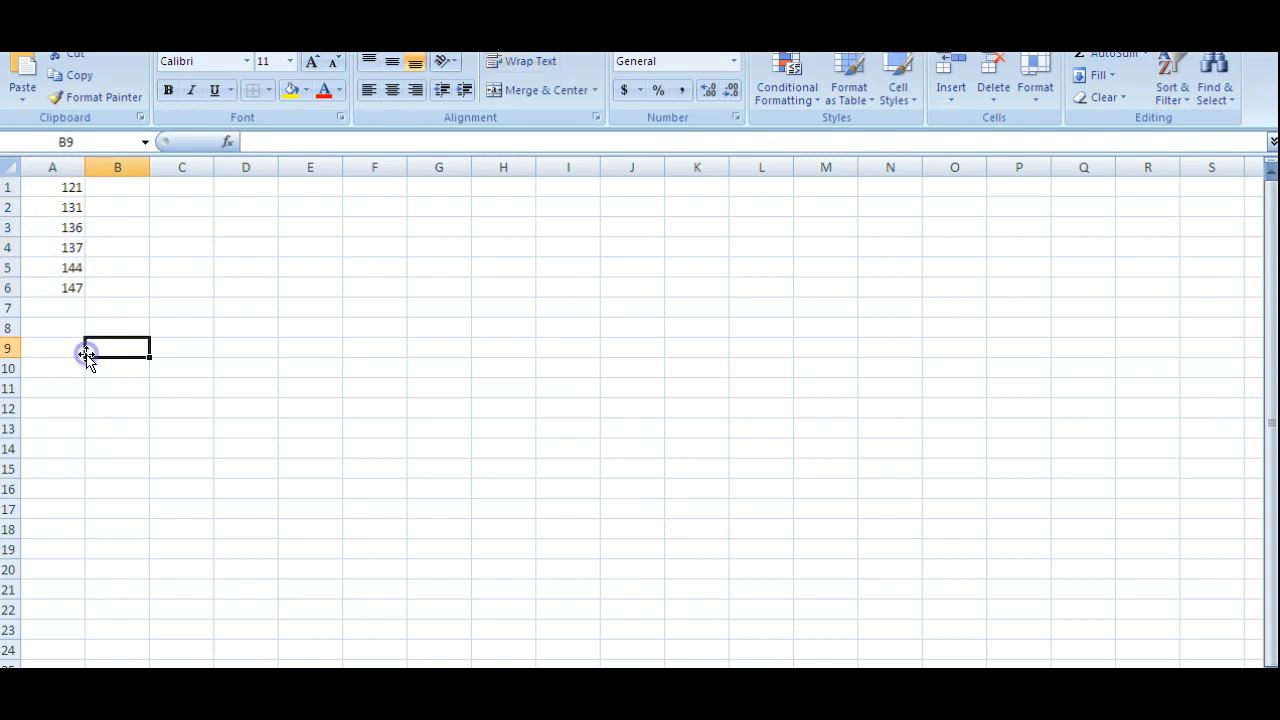
# Calculate the range of the readings in cell A7 with the formula =A6-A1.
pyautogui.click(46, 313)
pyautogui.write('=')
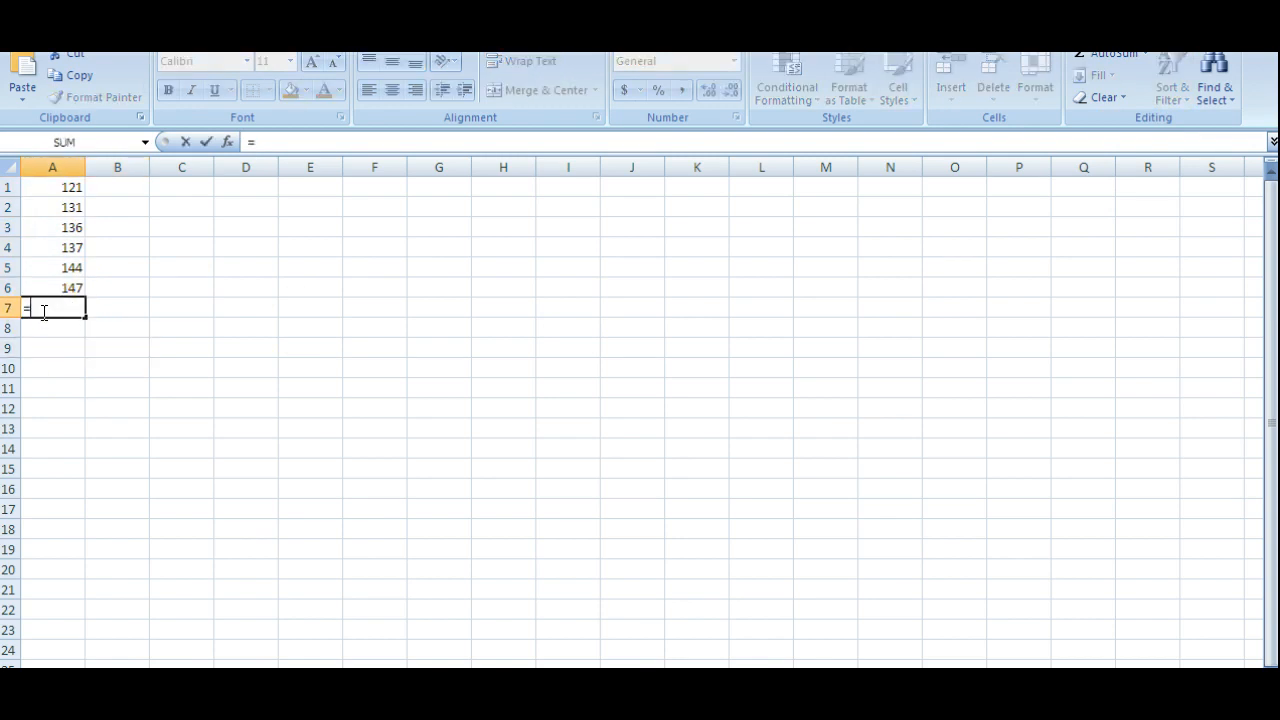
pyautogui.click(47, 289)
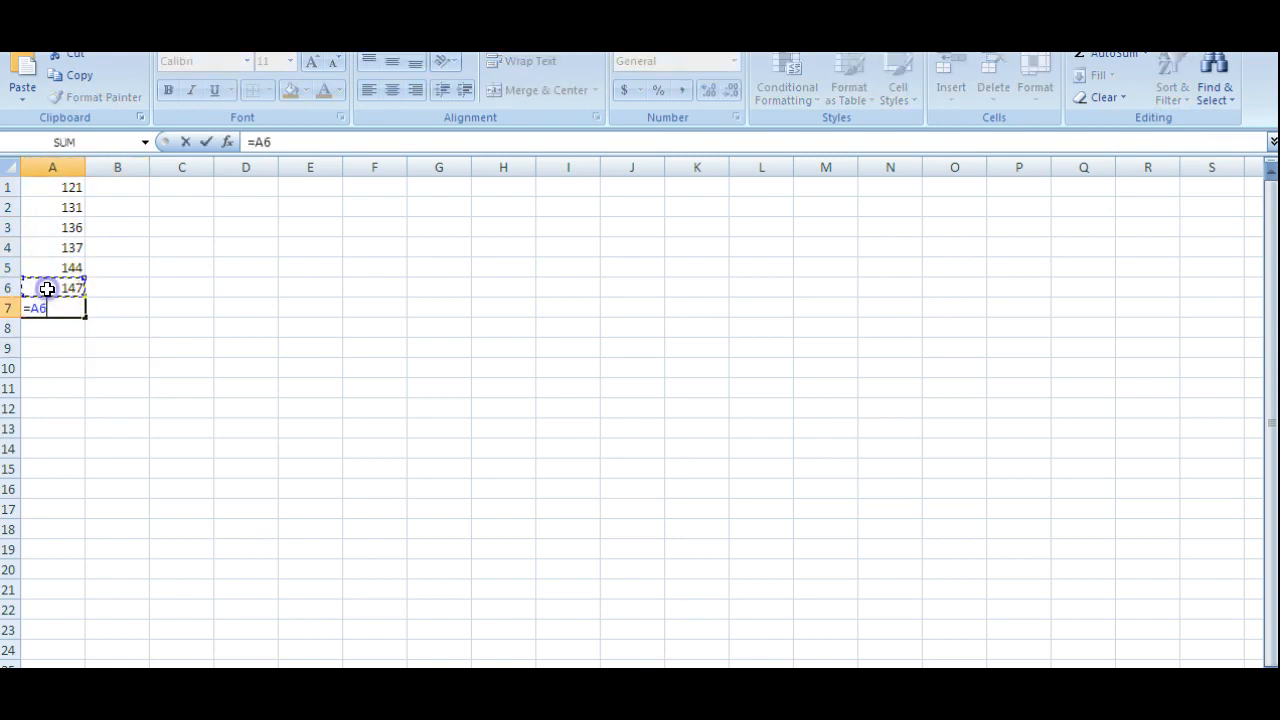
pyautogui.write('-')
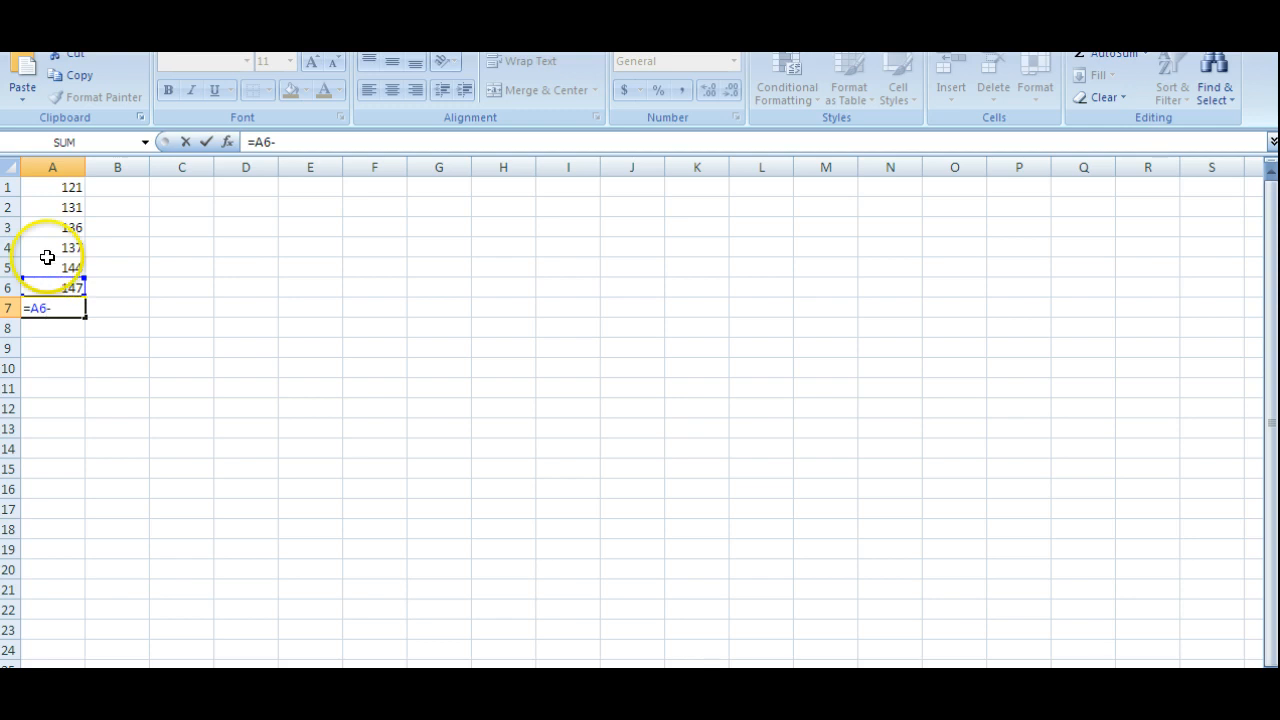
pyautogui.click(47, 187)
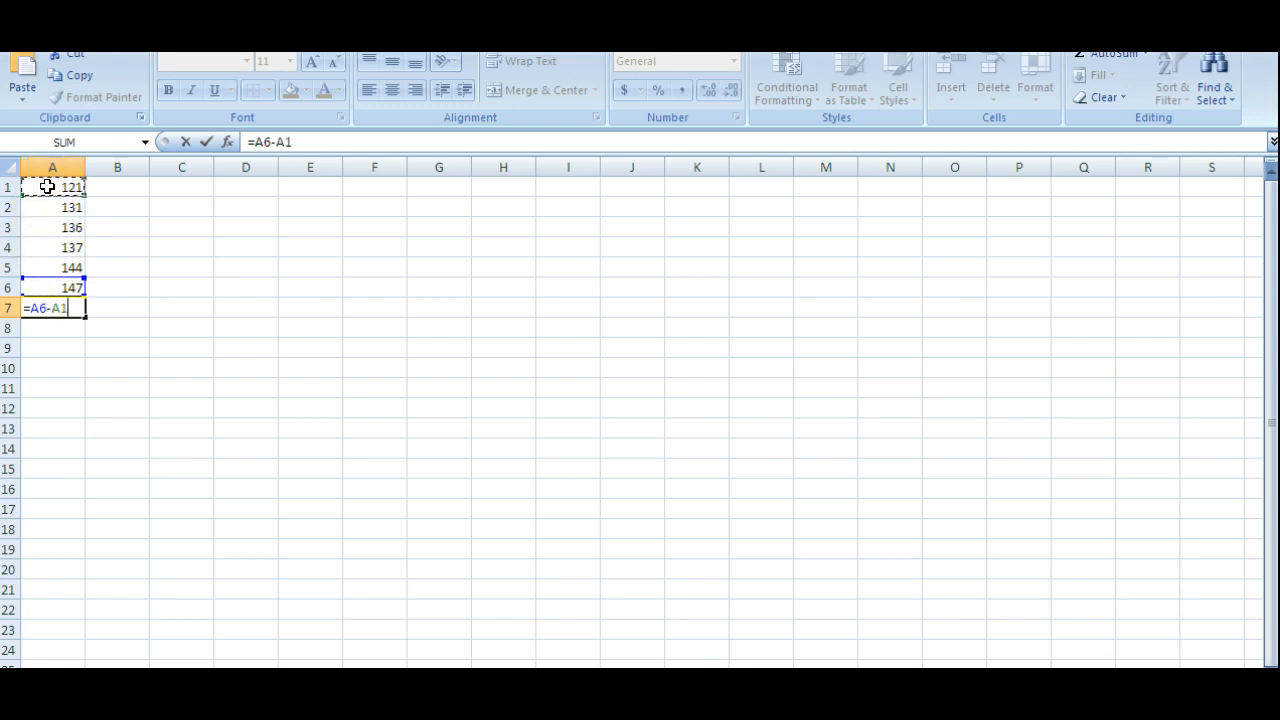
pyautogui.press('Return')
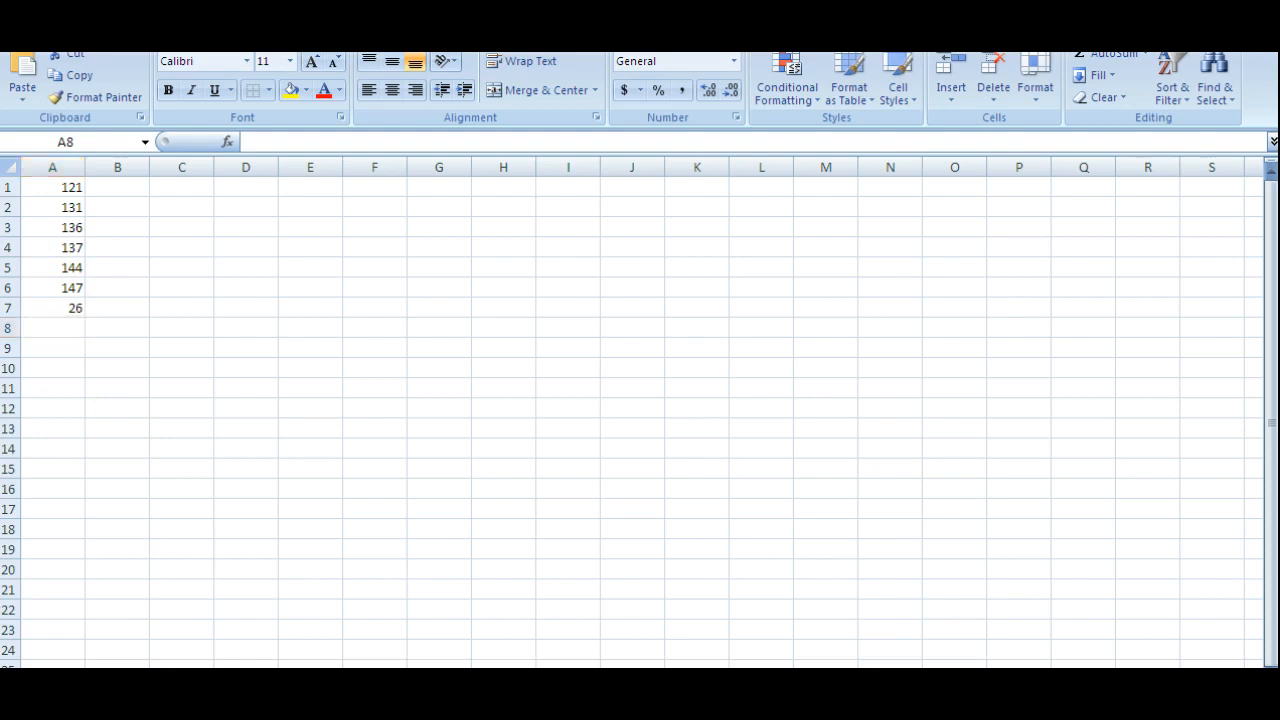
# Switch back to homework question 2 and submit 26 as the range.
pyautogui.hotkey('alt', 'Tab')
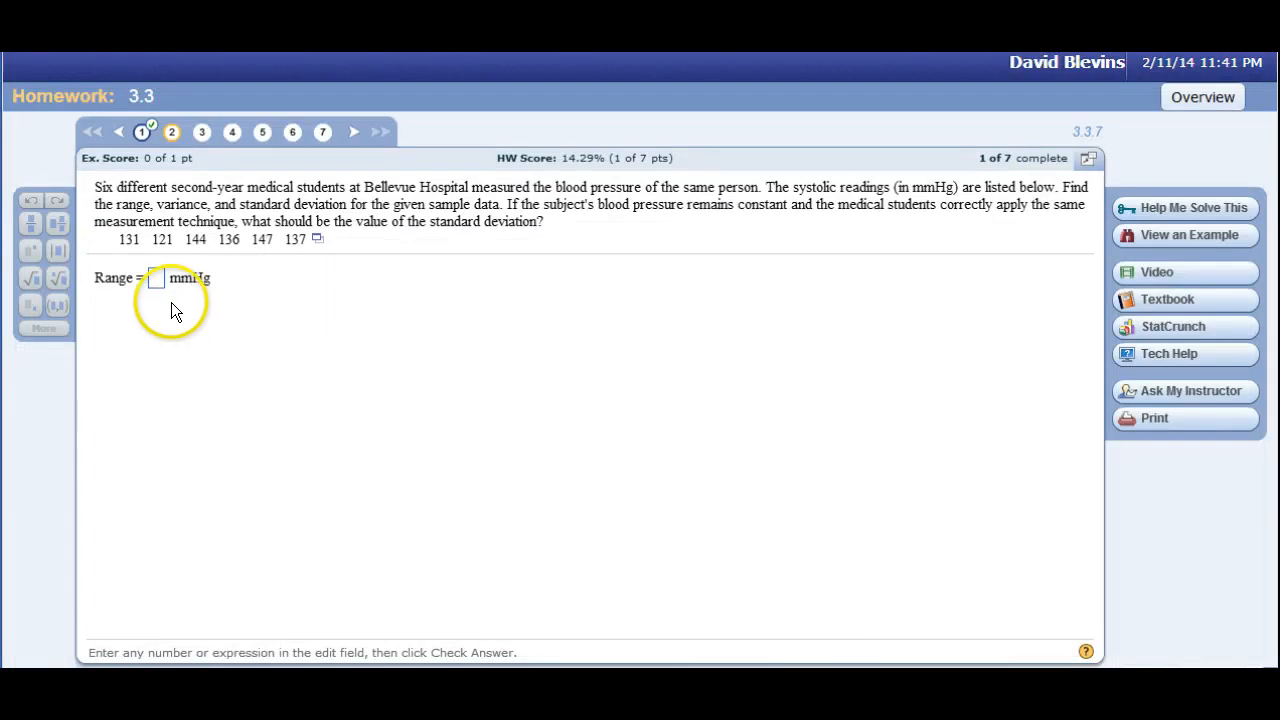
pyautogui.click(157, 280)
pyautogui.write('26')
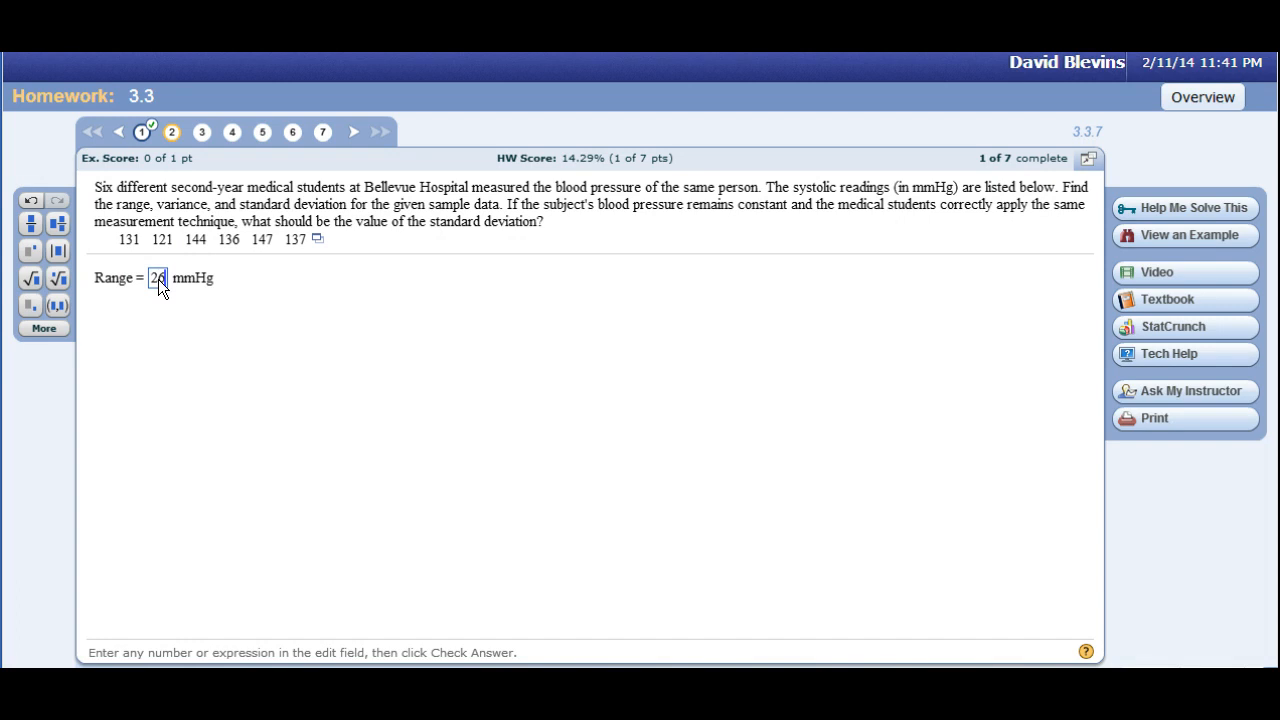
pyautogui.press('Return')
pyautogui.press('Return')
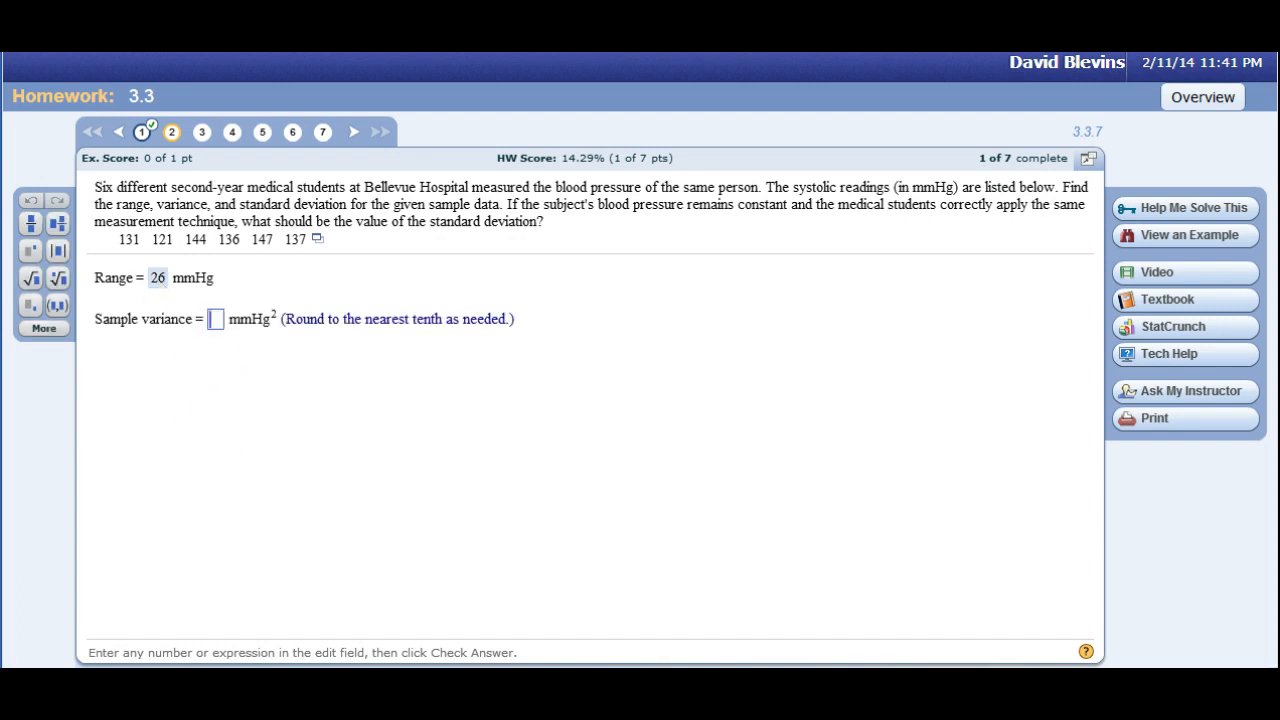
# Switch to Excel and calculate the sample variance of A1:A6 in cell A8 with the VAR function.
pyautogui.hotkey('alt', 'Tab')
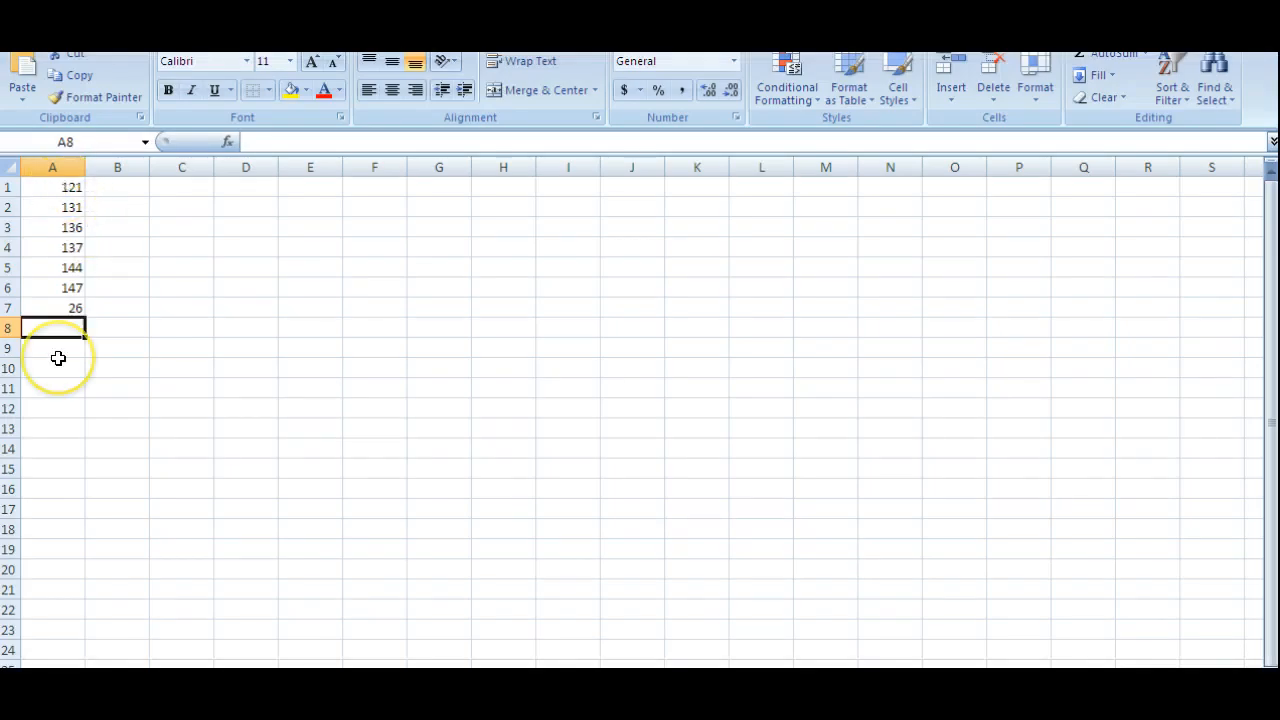
pyautogui.write('=var')
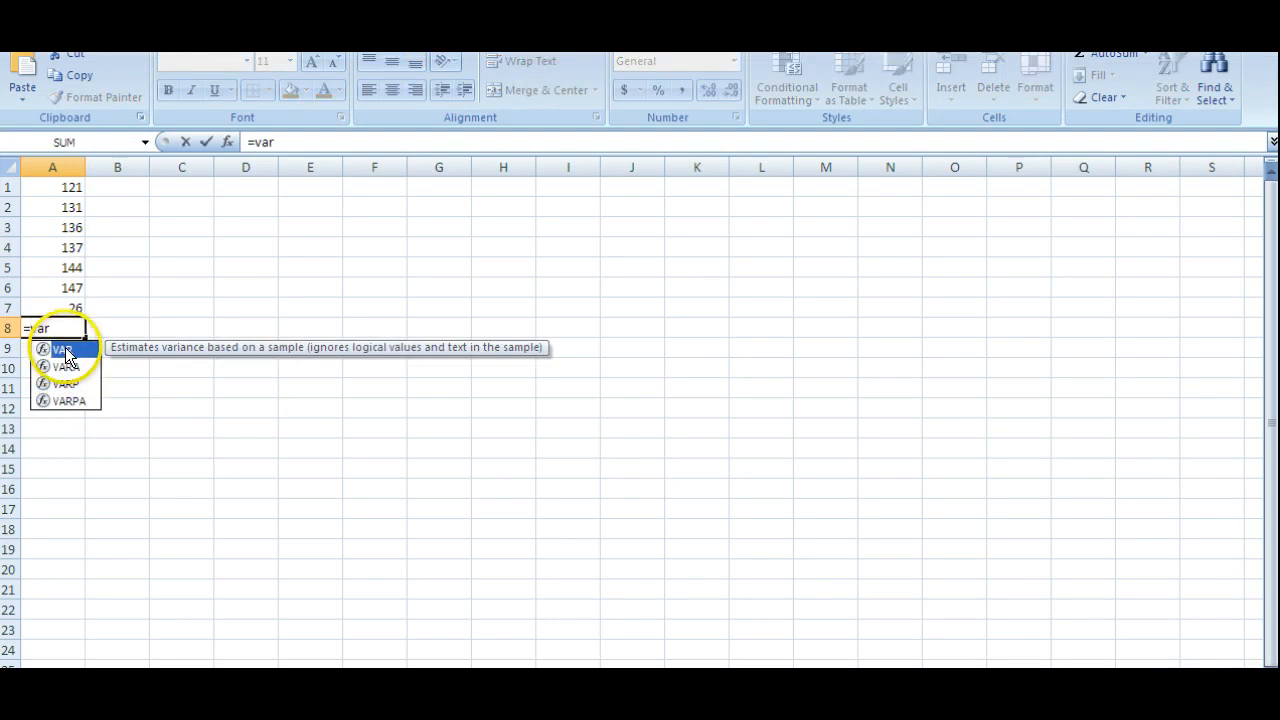
pyautogui.doubleClick(65, 348)
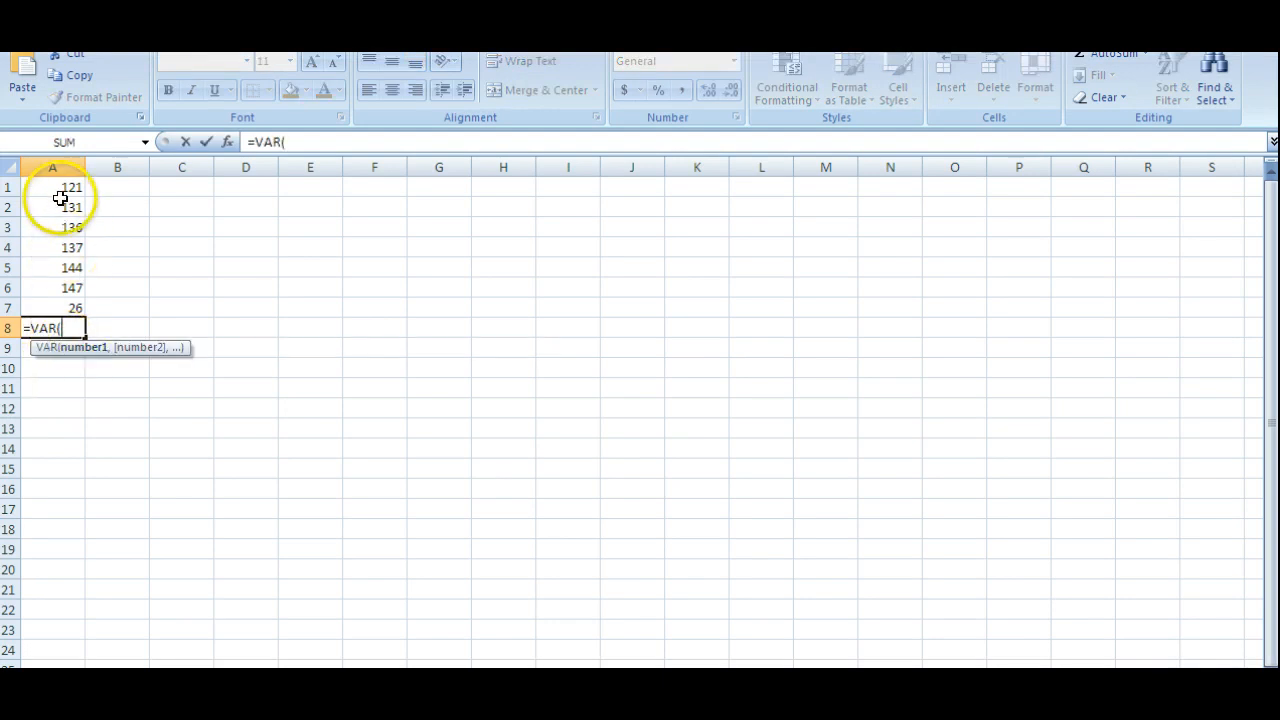
pyautogui.moveTo(60, 190); pyautogui.dragTo(57, 287)
pyautogui.press('Return')
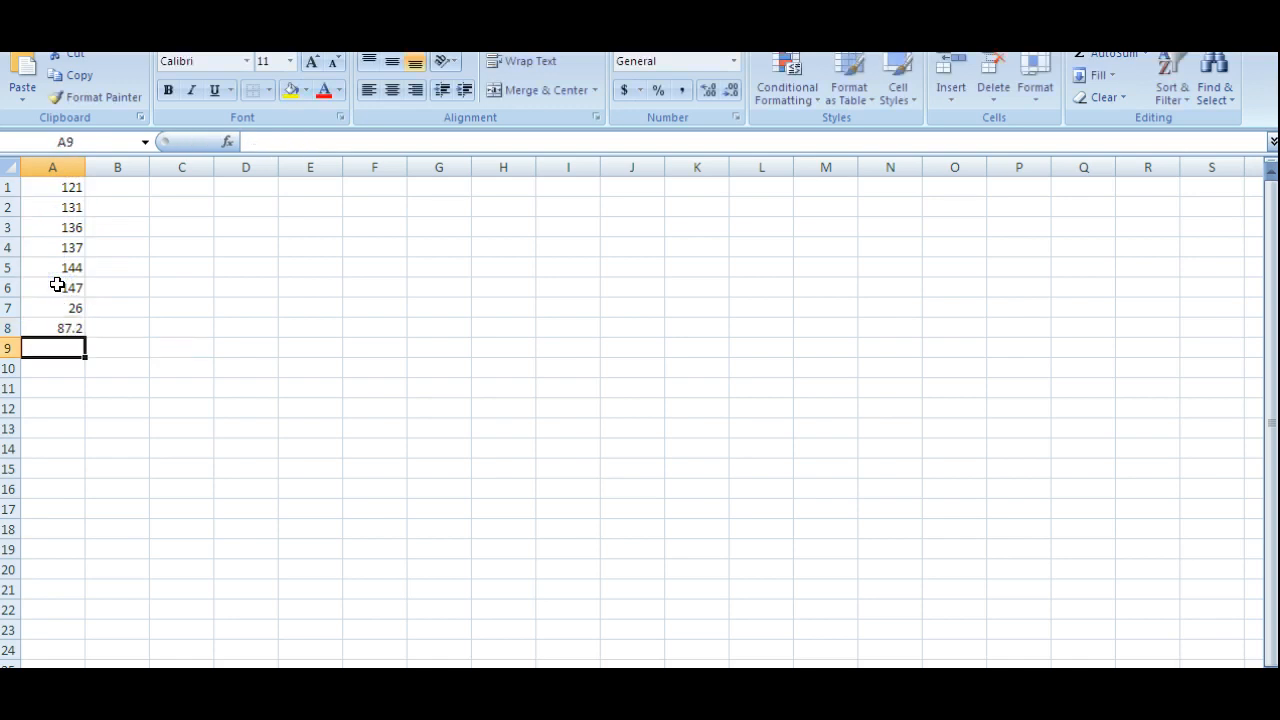
# Calculate the sample standard deviation of A1:A6 in cell A9 with the STDEV function.
pyautogui.write('=st')
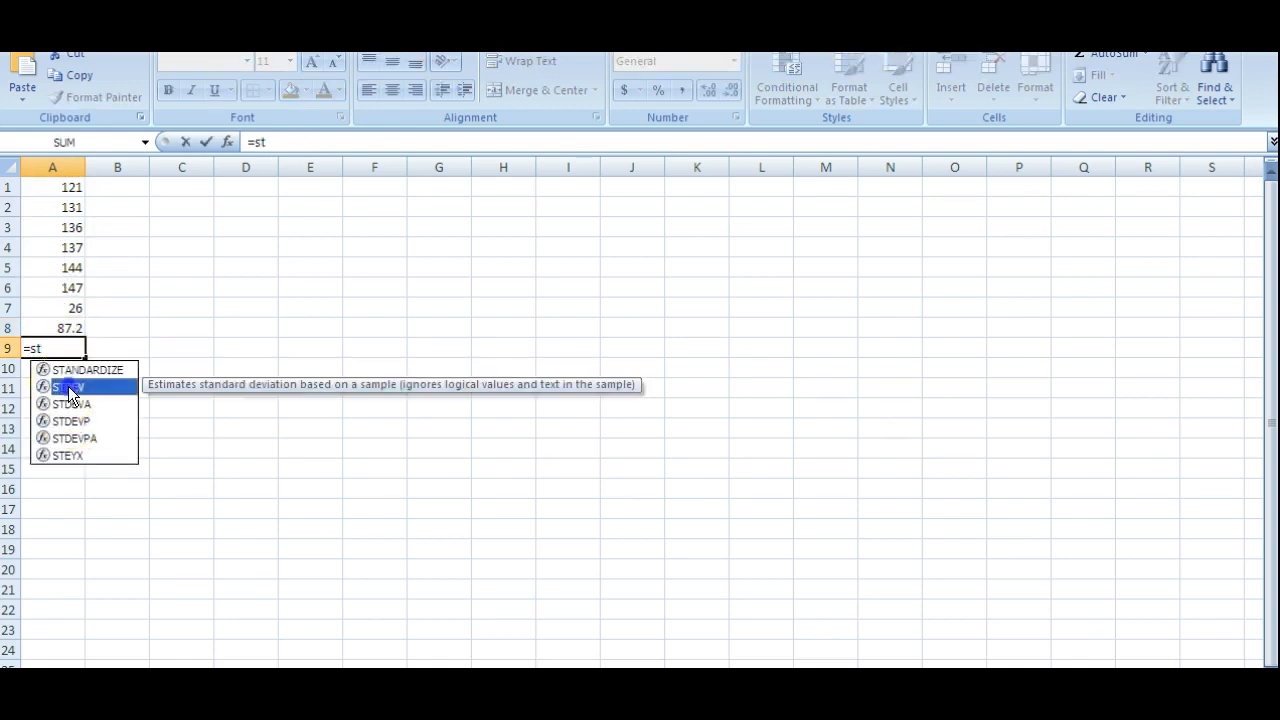
pyautogui.doubleClick(70, 388)
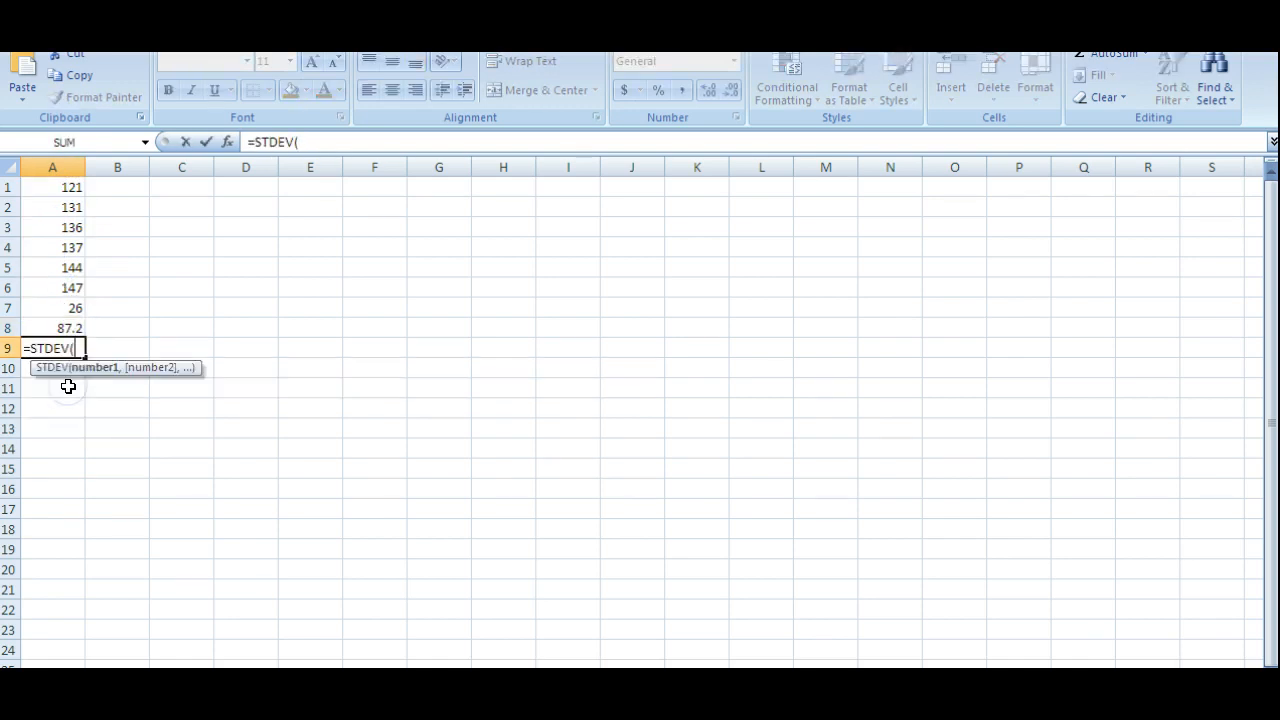
pyautogui.moveTo(57, 189); pyautogui.dragTo(63, 287)
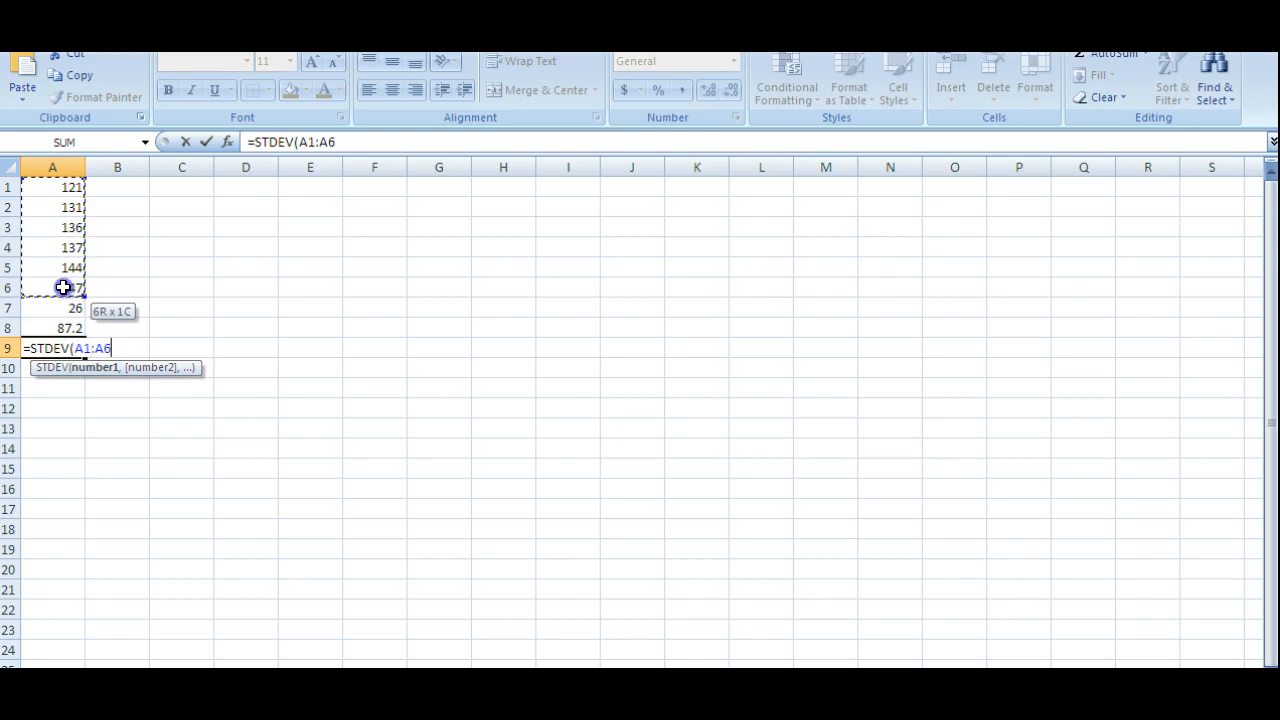
pyautogui.press('Return')
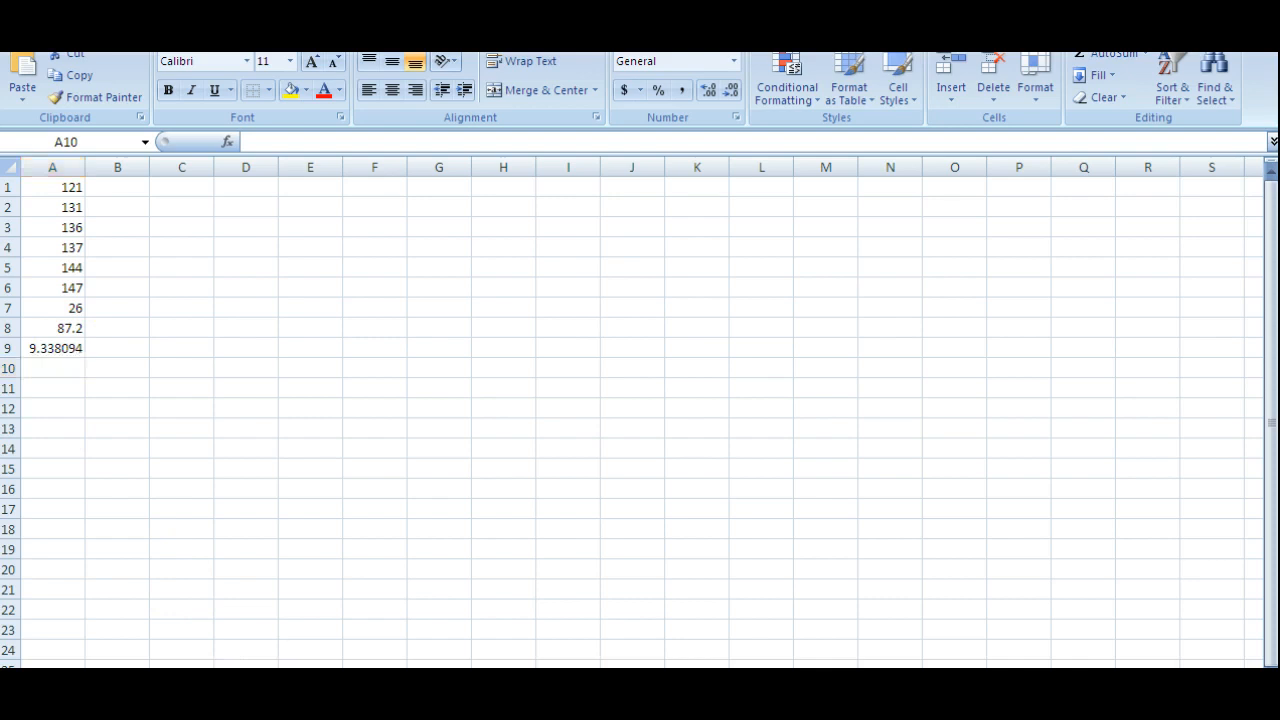
# Switch to homework question 2 and submit 87.2 as the sample variance.
pyautogui.hotkey('alt', 'Tab')
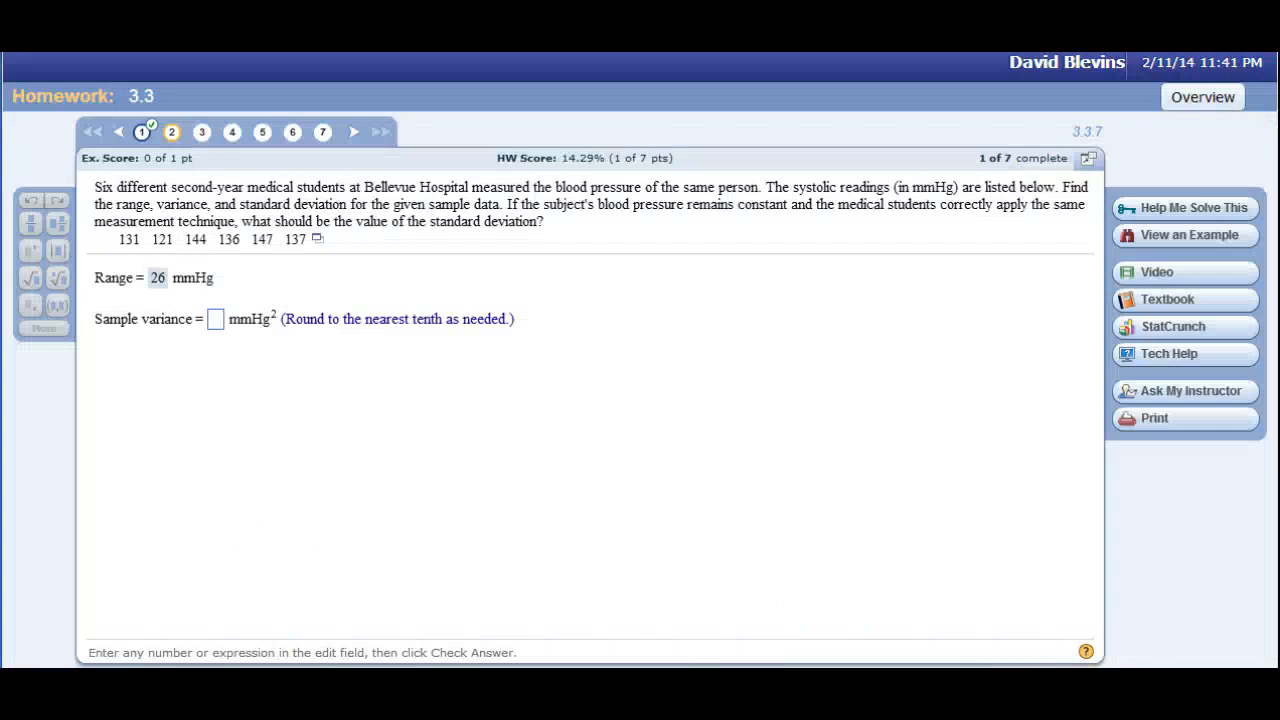
pyautogui.click(217, 318)
pyautogui.write('87.2')
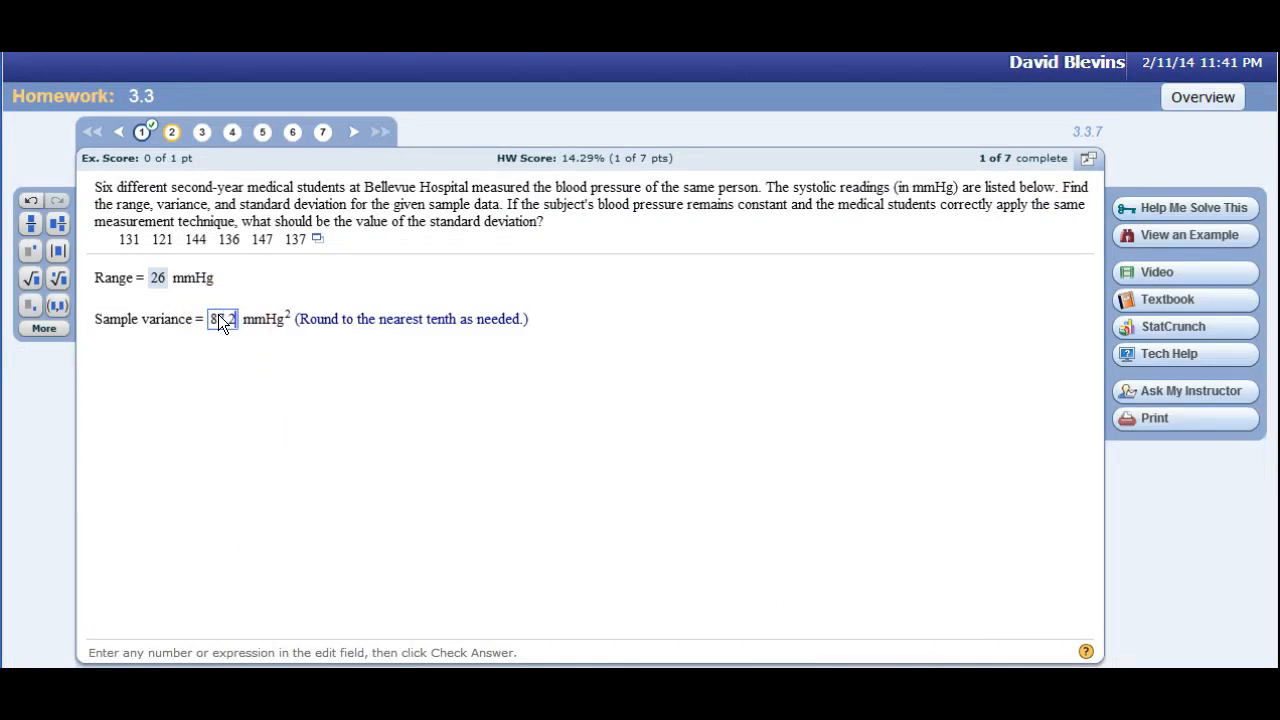
pyautogui.press('Return')
# Submit 9.3 as the sample standard deviation and choose answer C, ideally zero because all the measurements should be the same.
pyautogui.press('Return')
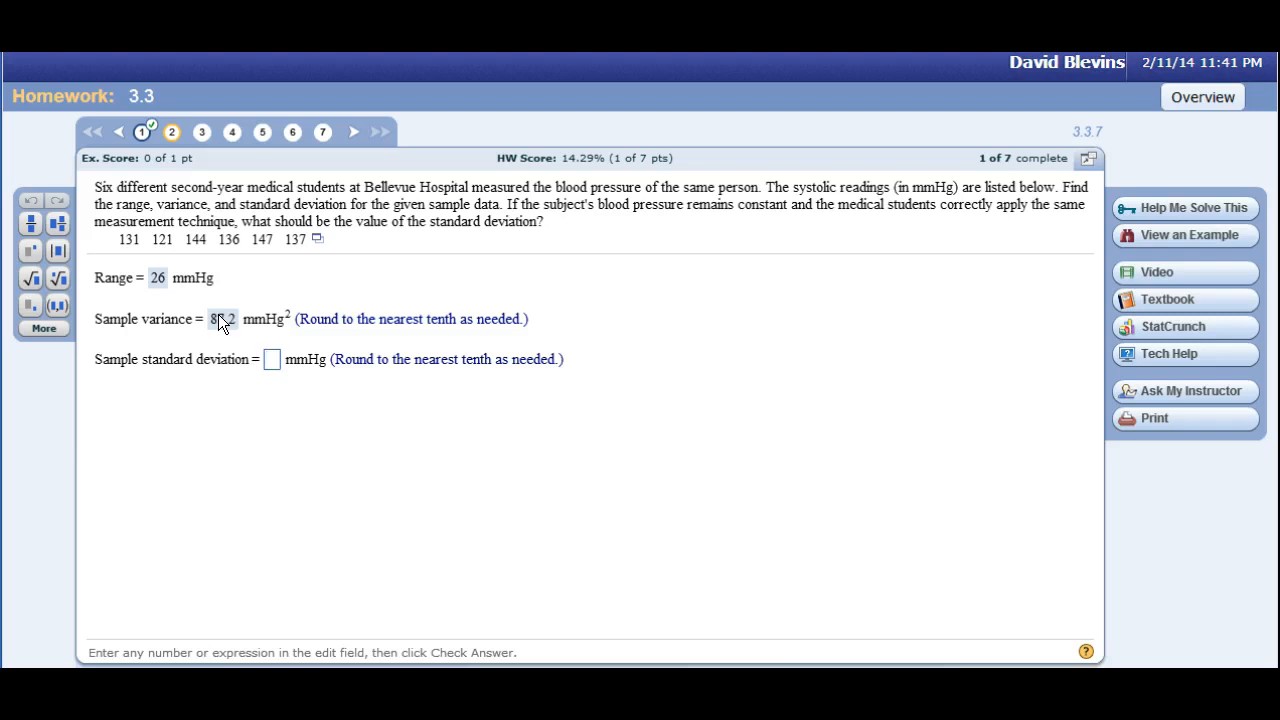
pyautogui.write('9.3')
pyautogui.press('Return')
pyautogui.press('Return')
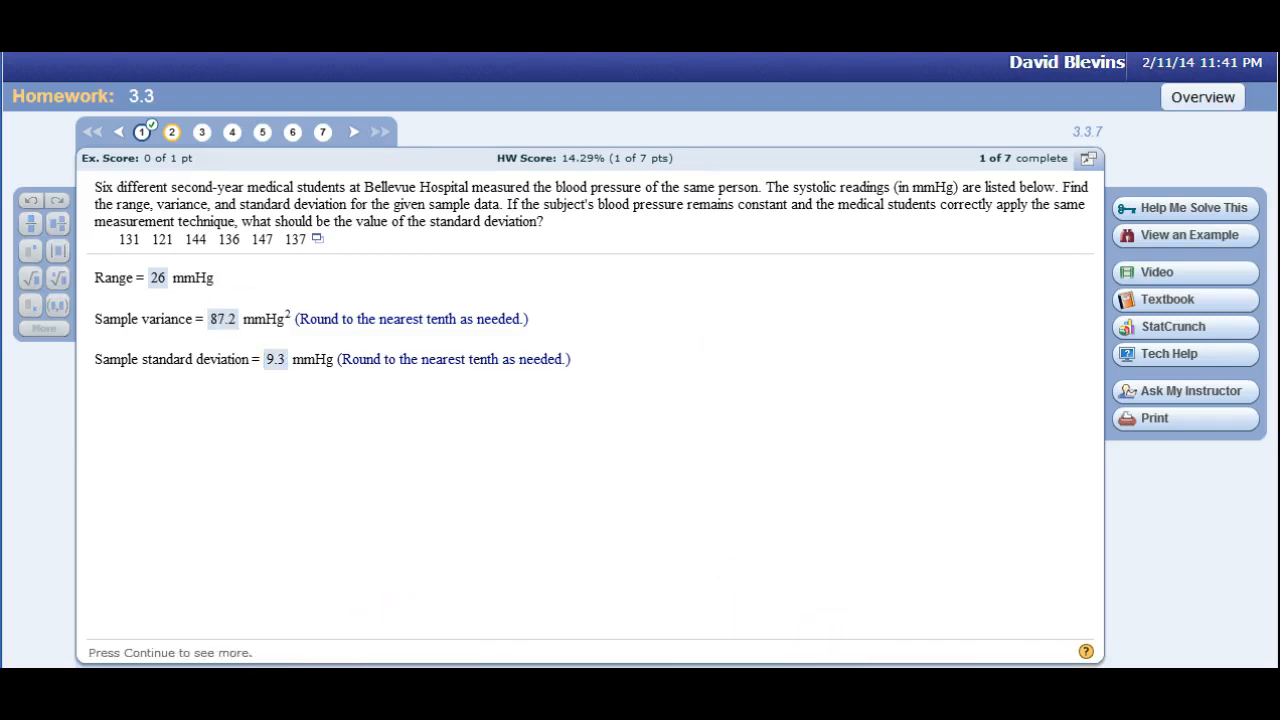
pyautogui.press('Return')
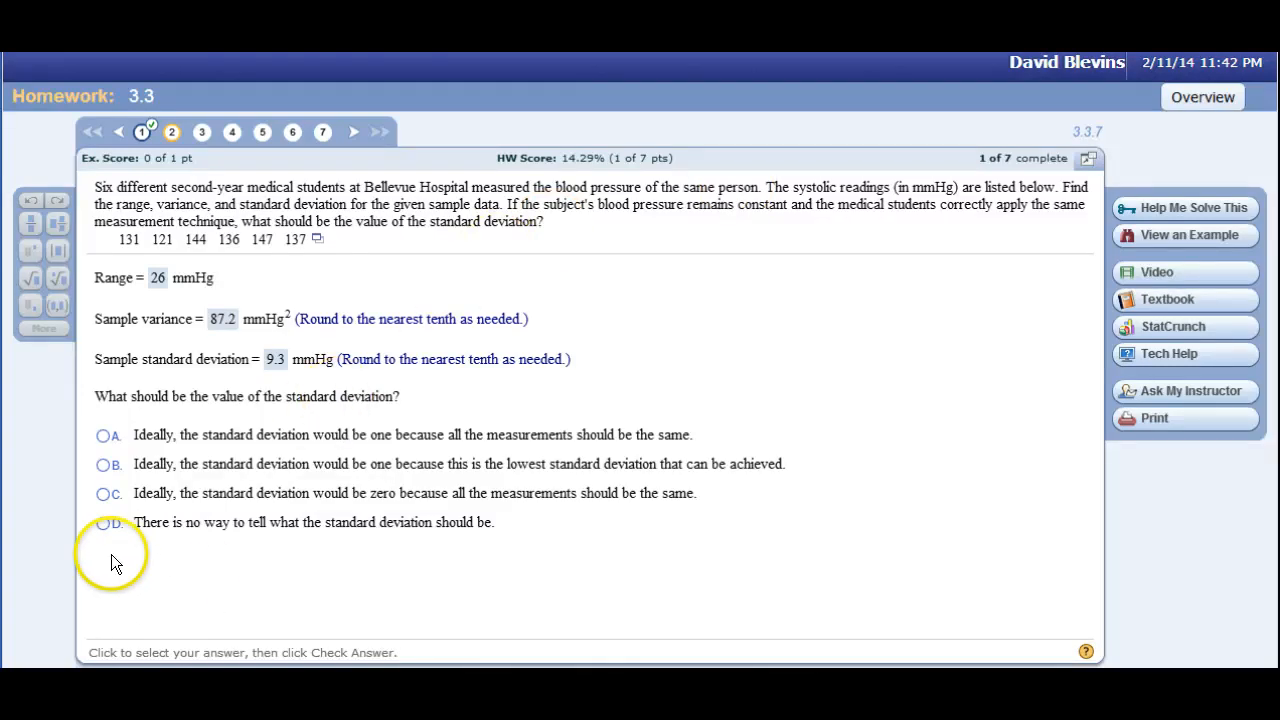
pyautogui.click(104, 493)
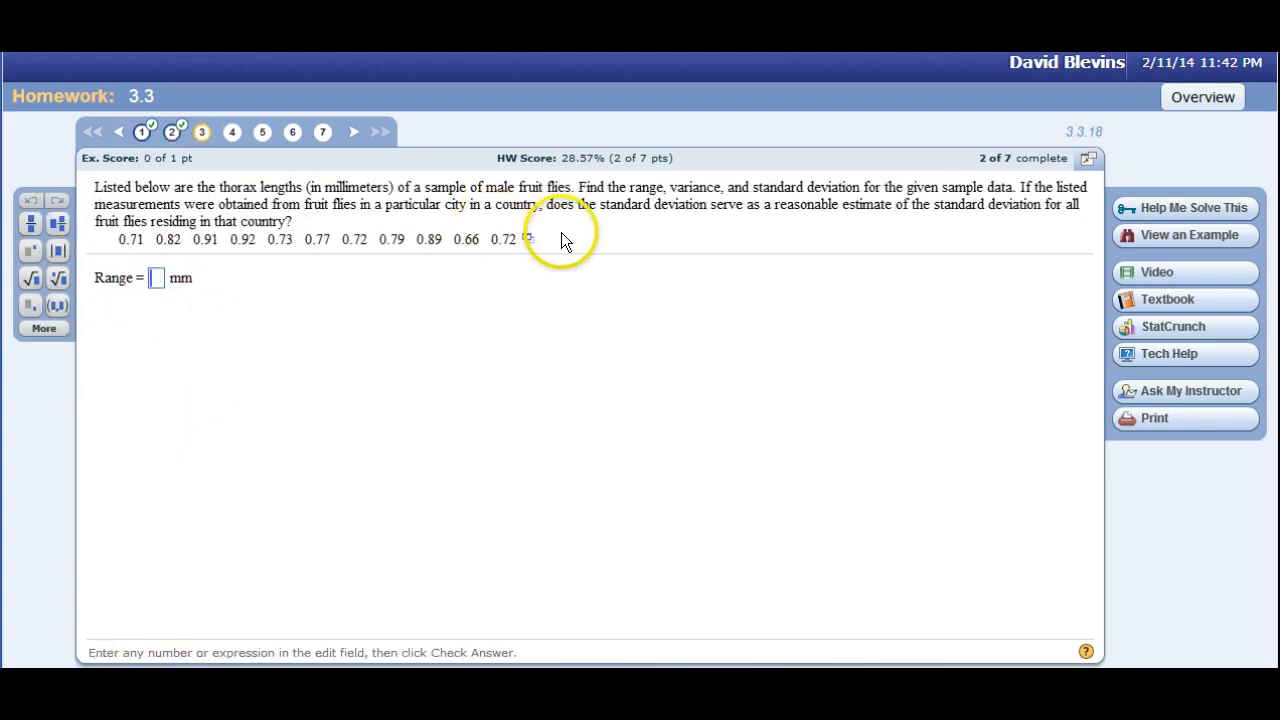
# Copy question 3's fruit fly thorax length data for pasting into a spreadsheet and dismiss the copy notice.
pyautogui.click(527, 247)
pyautogui.click(543, 271)
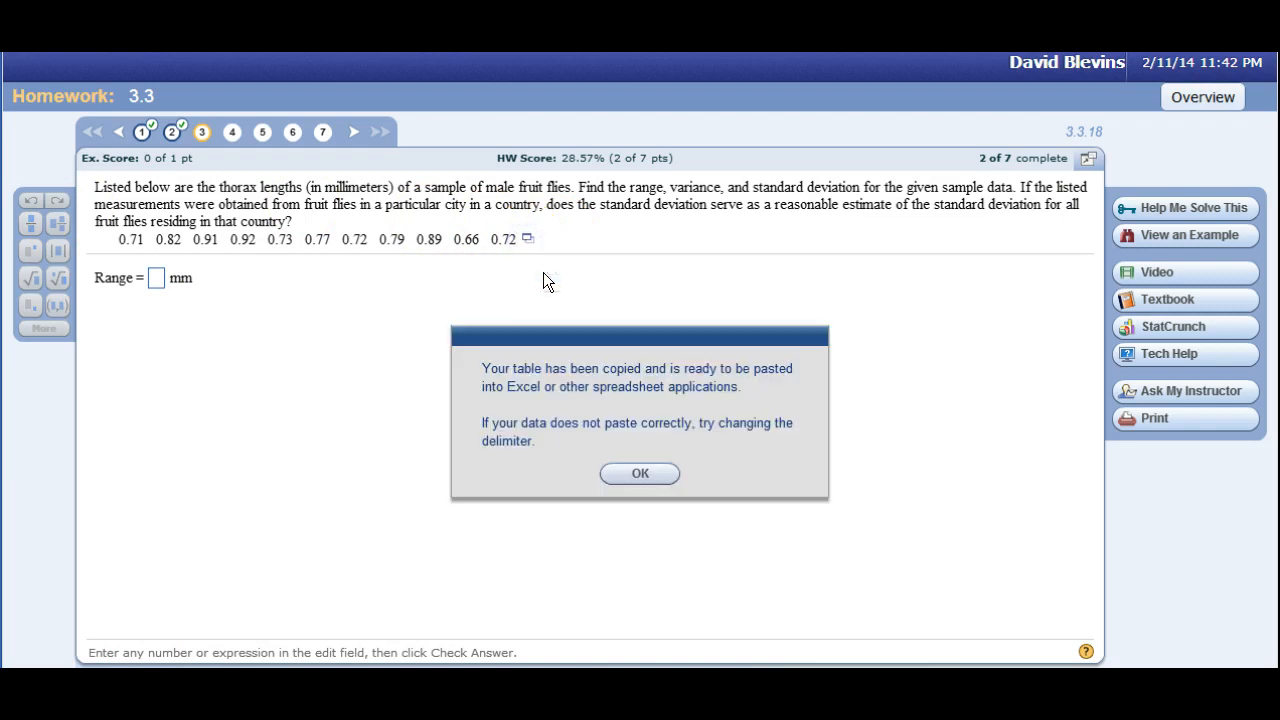
pyautogui.click(637, 474)
# Switch to Excel, clear the old data and results from column A, and paste the thorax lengths starting at A1.
pyautogui.hotkey('alt', 'Tab')
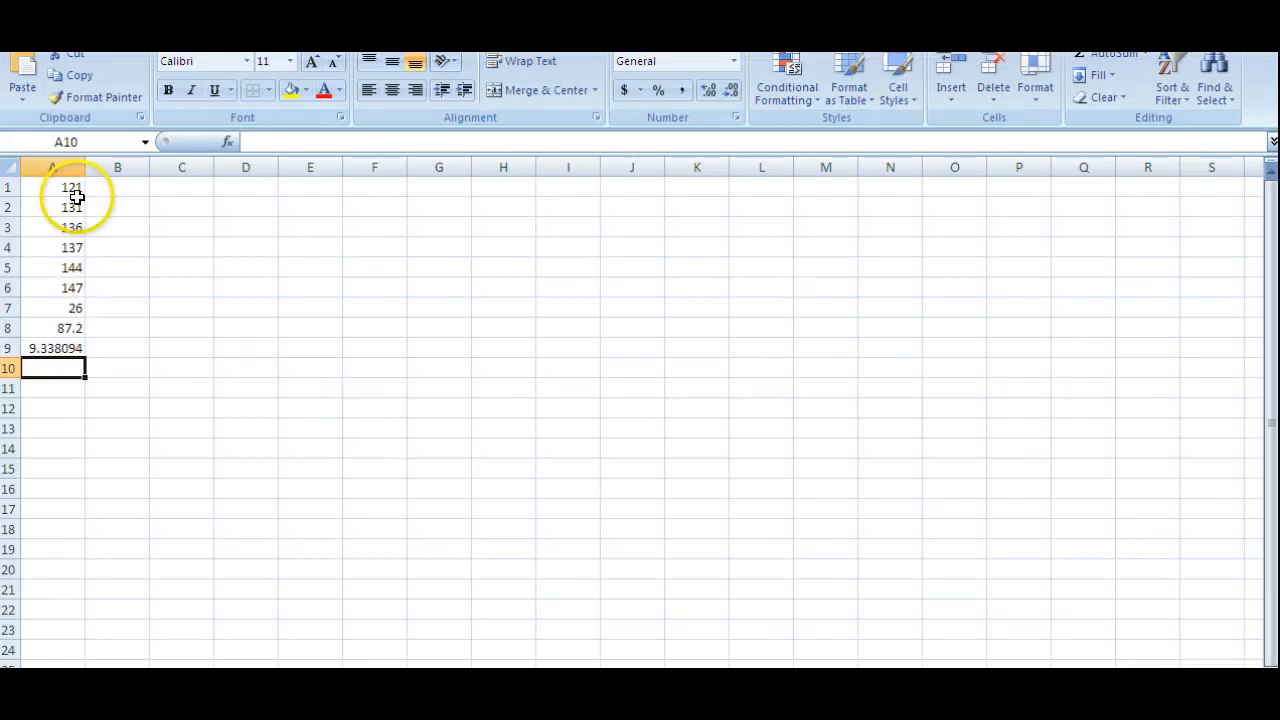
pyautogui.moveTo(71, 188); pyautogui.dragTo(66, 376)
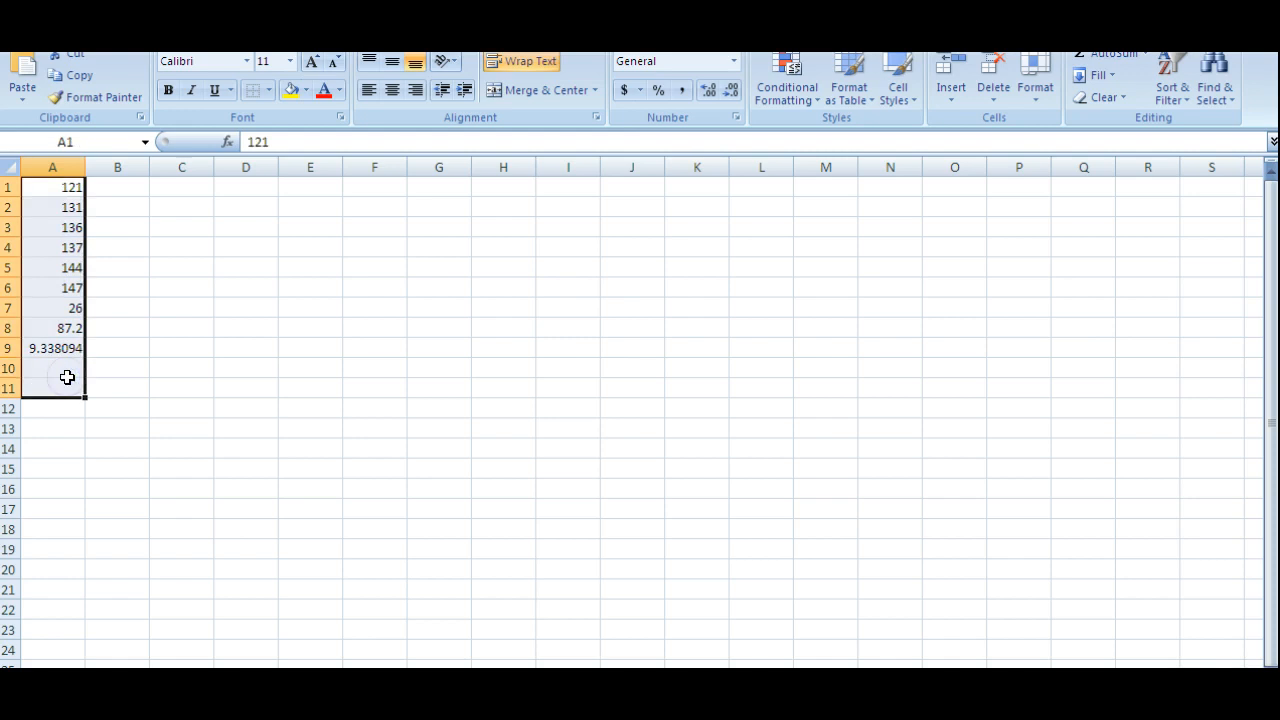
pyautogui.press('Delete')
pyautogui.click(56, 191)
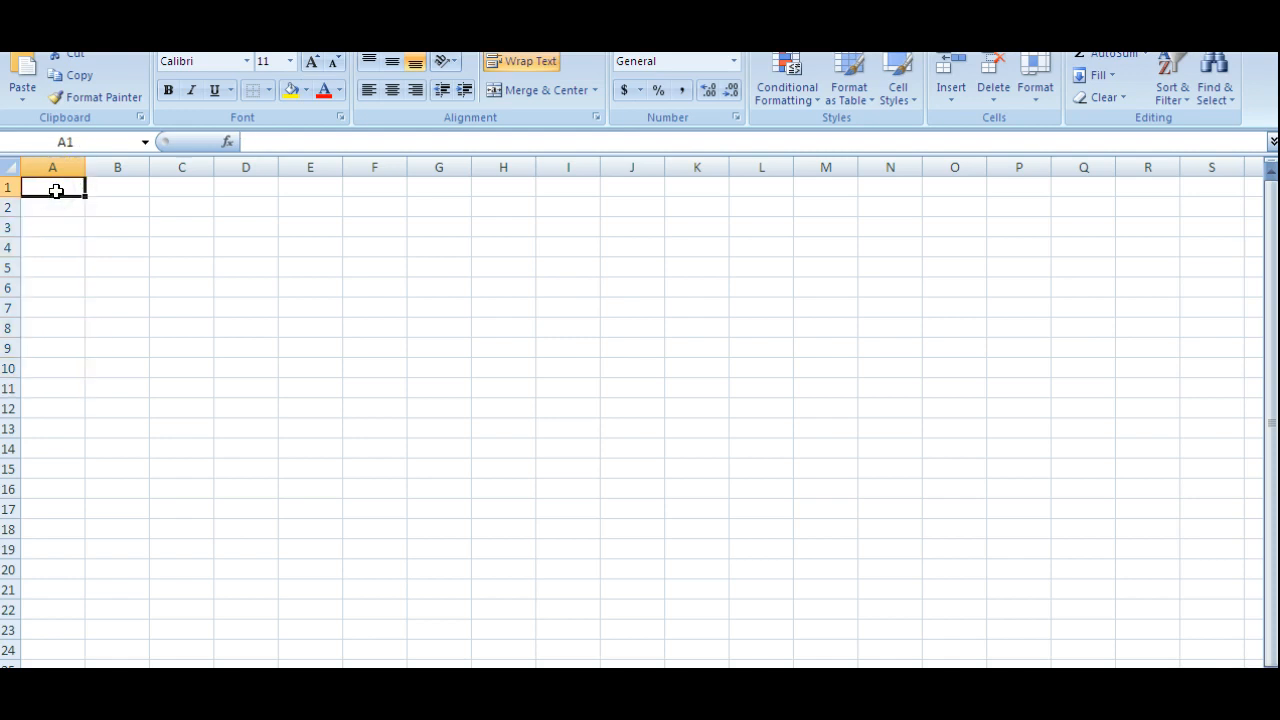
pyautogui.hotkey('ctrl', 'v')
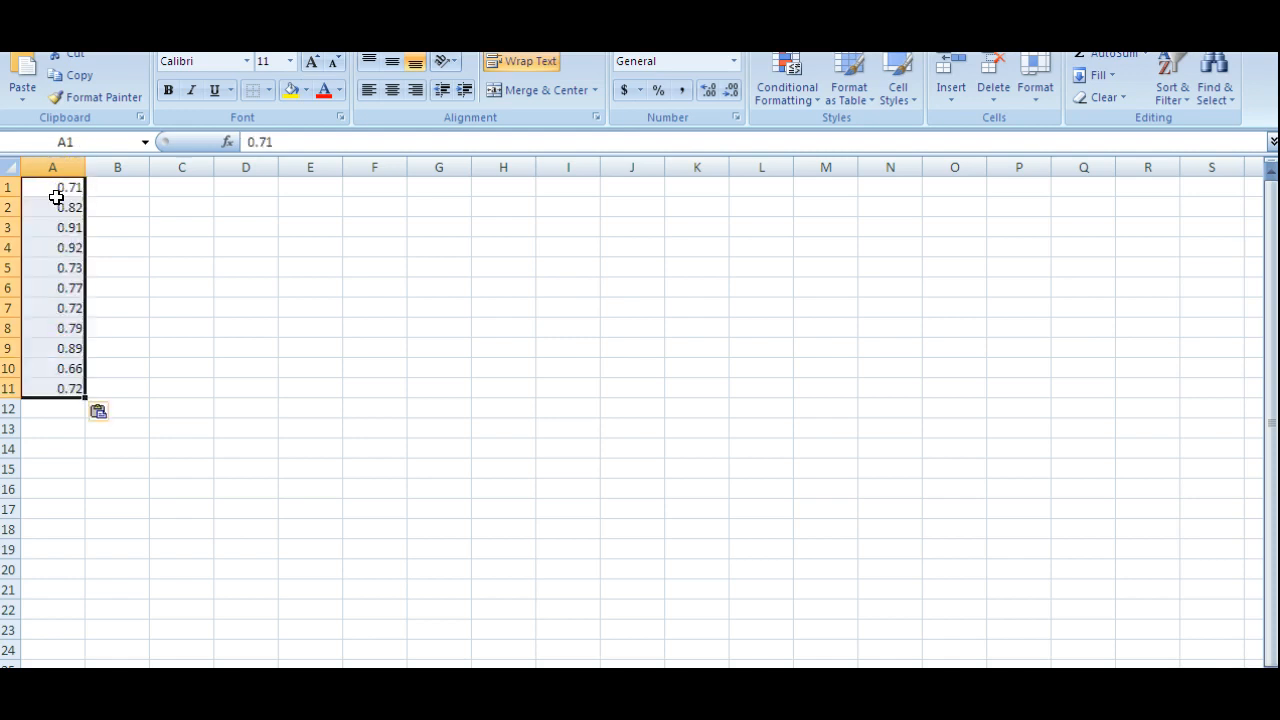
# Sort the thorax lengths in A1:A11 from smallest to largest.
pyautogui.click(52, 408)
pyautogui.moveTo(63, 188); pyautogui.dragTo(52, 388)
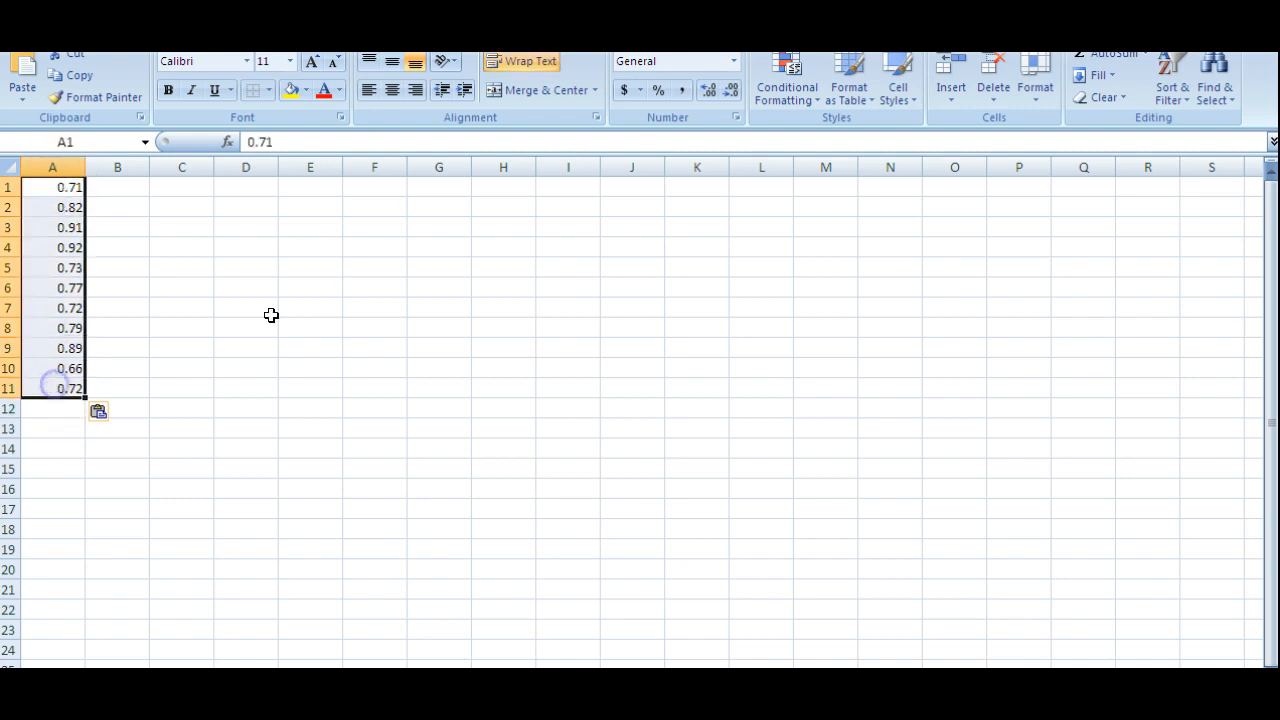
pyautogui.click(1156, 69)
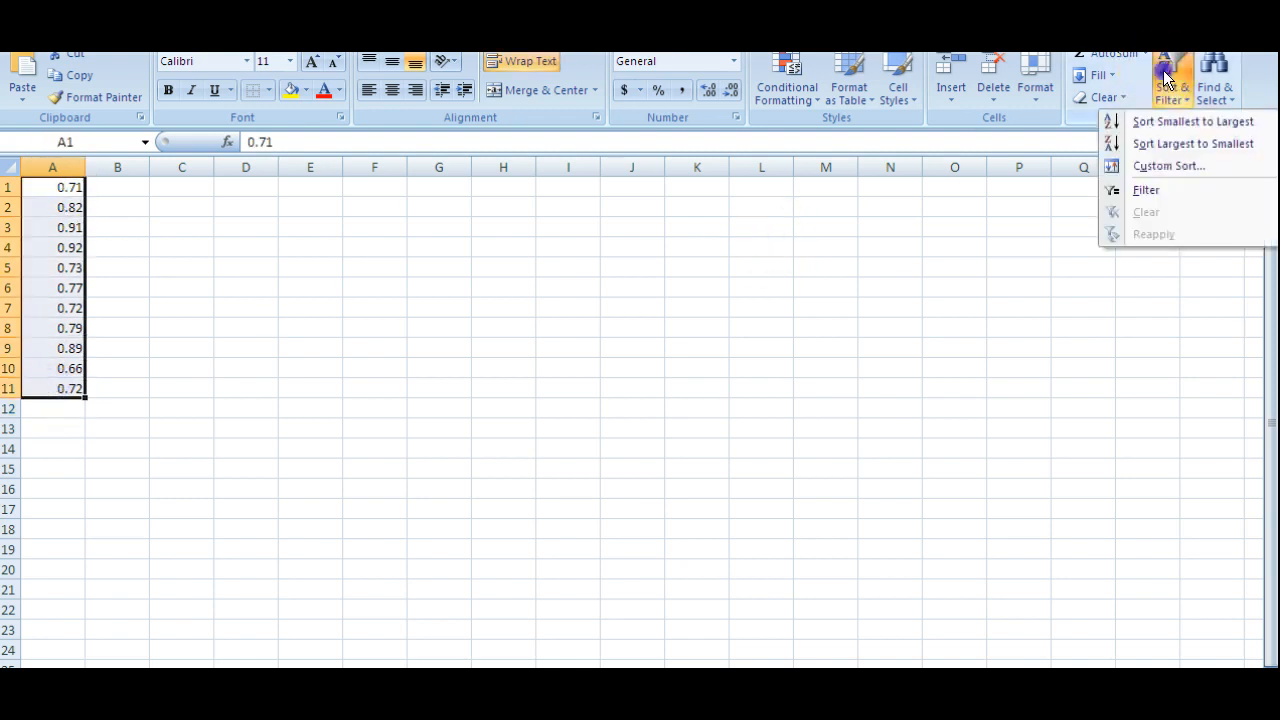
pyautogui.click(1150, 121)
# Calculate the range of the thorax lengths in cell A12 with the formula =A11-A1.
pyautogui.click(53, 410)
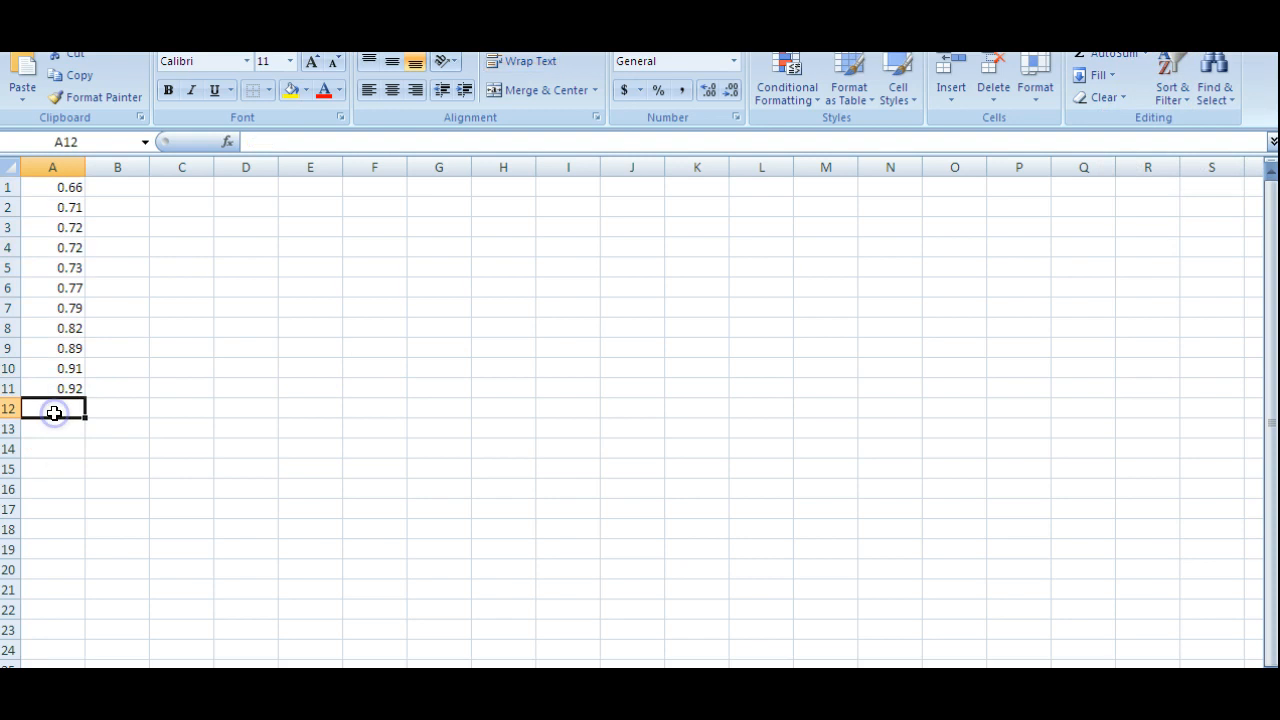
pyautogui.write('=')
pyautogui.click(55, 391)
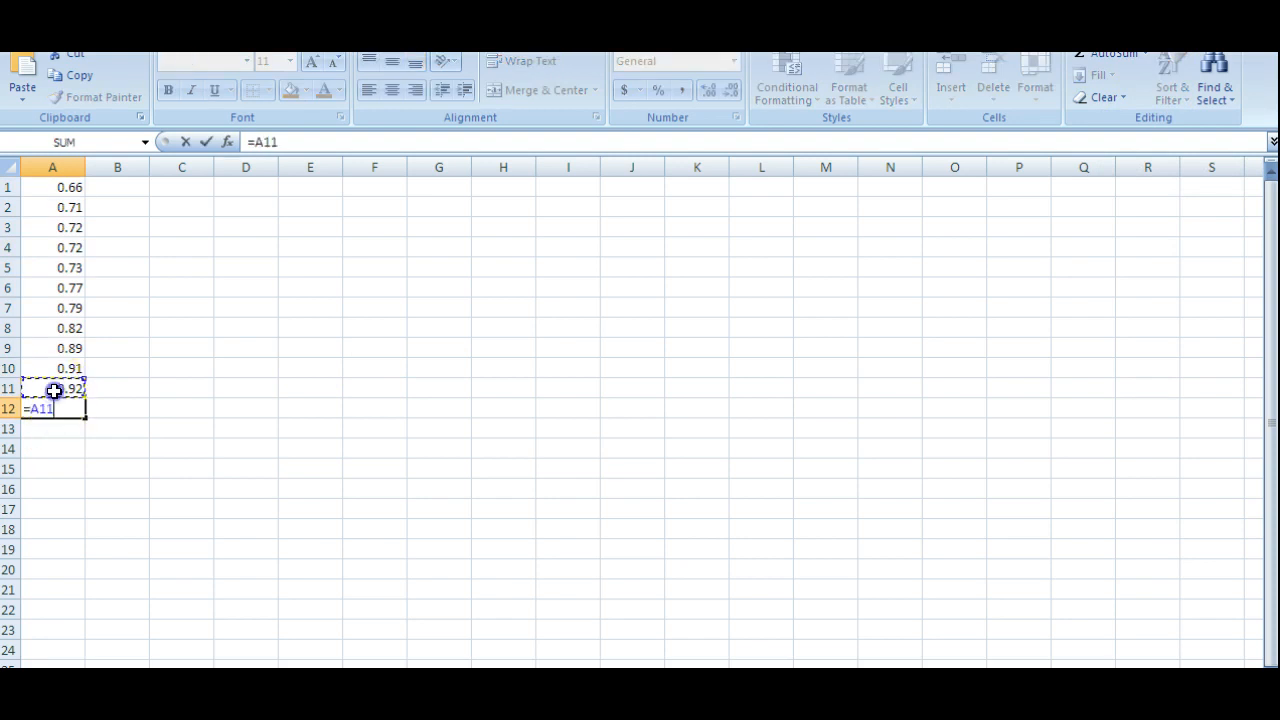
pyautogui.write('-')
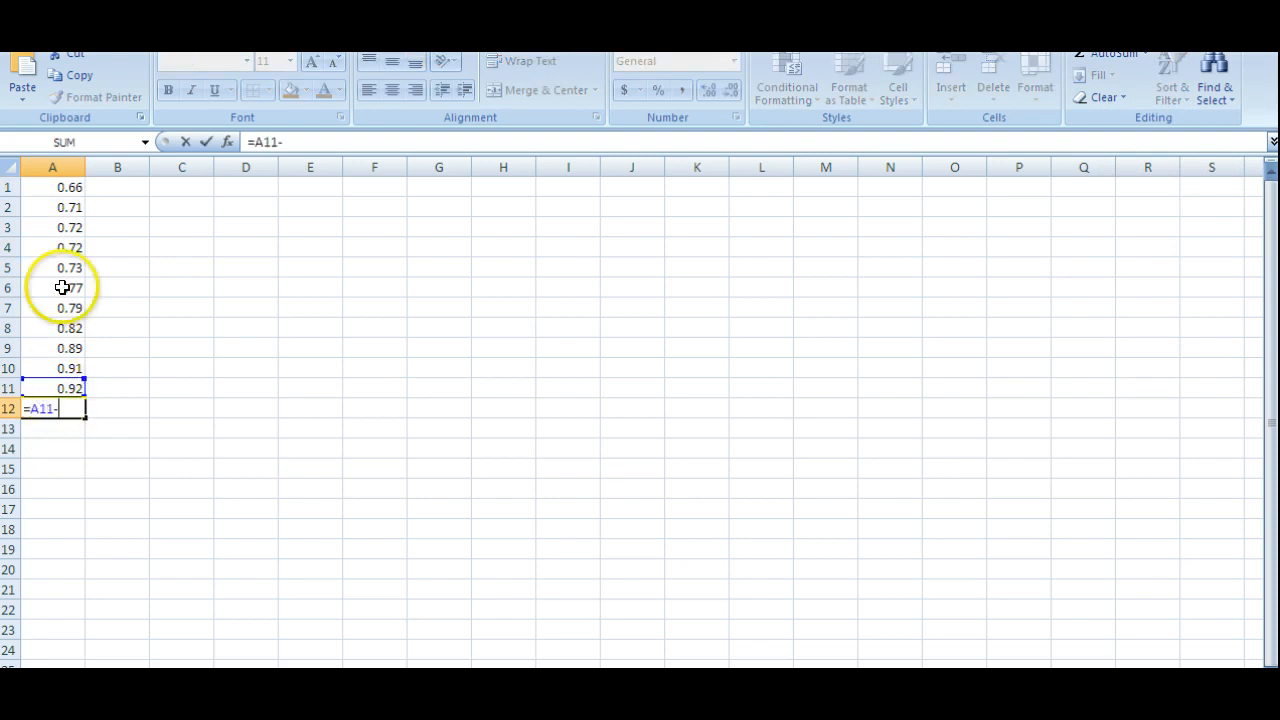
pyautogui.click(62, 188)
pyautogui.press('Return')
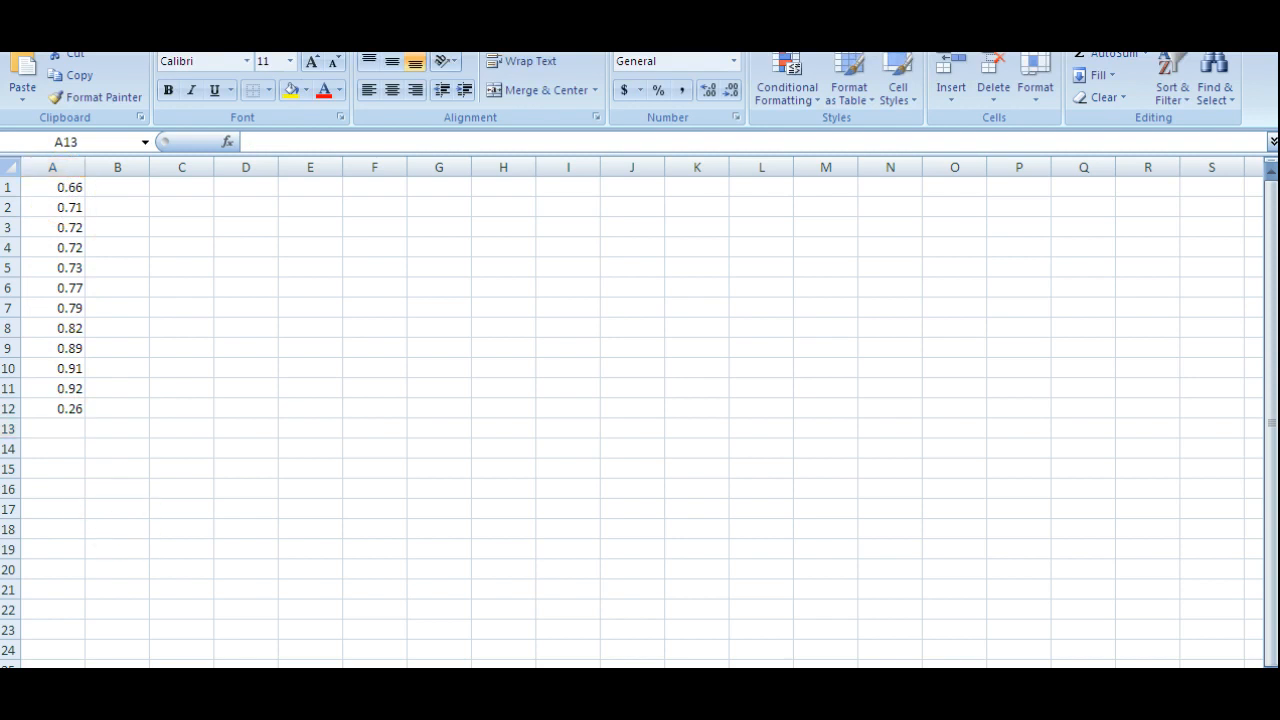
# Switch to homework question 3 and submit .26 as the range.
pyautogui.hotkey('alt', 'Tab')
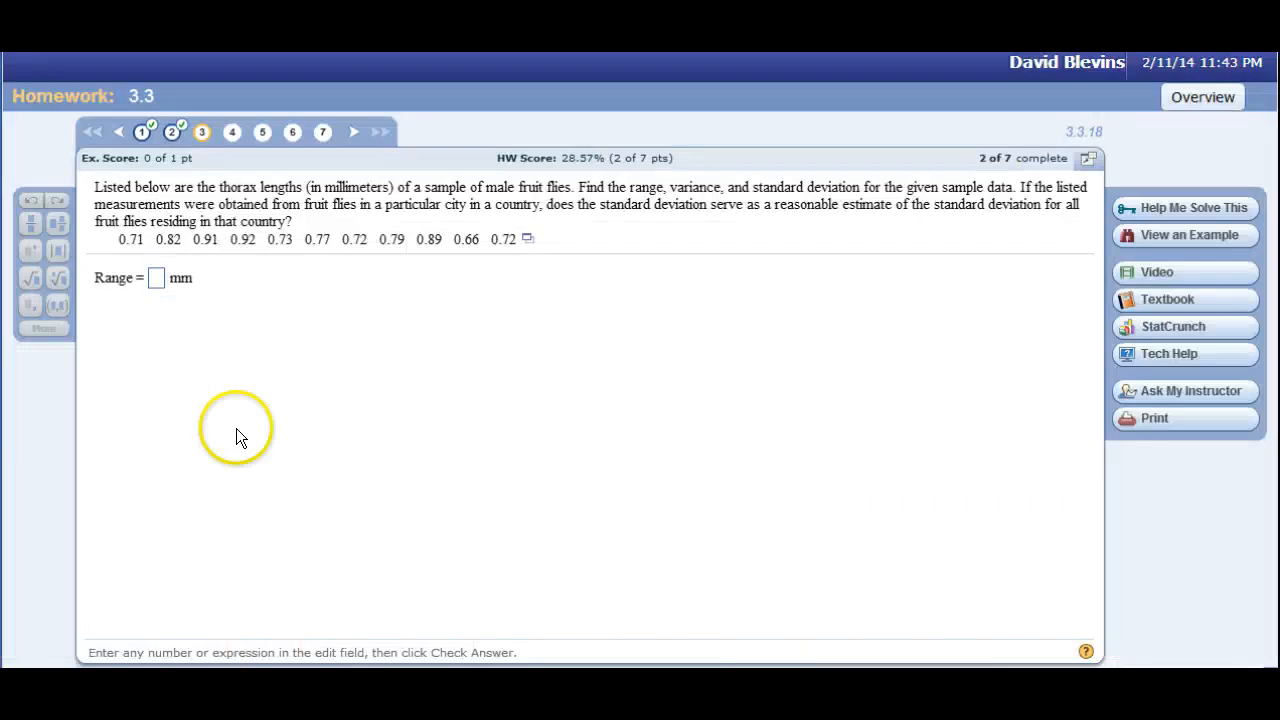
pyautogui.click(155, 279)
pyautogui.write('.26')
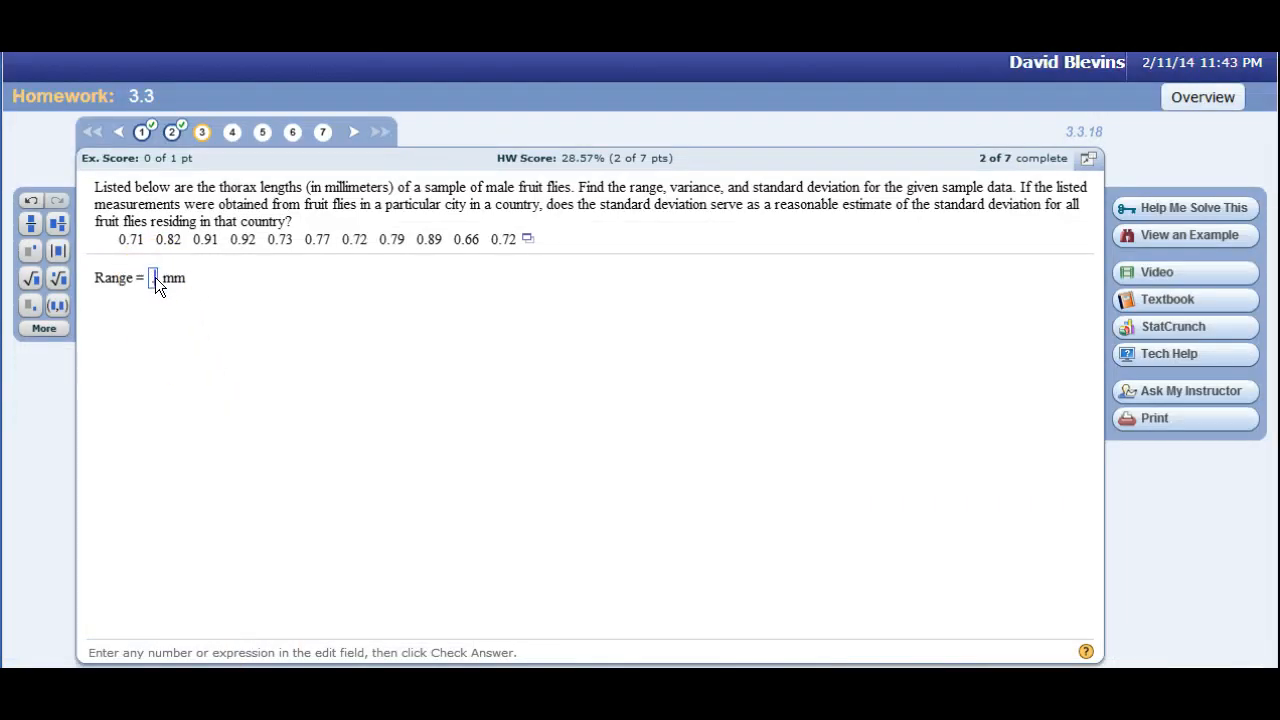
pyautogui.press('Return')
# Switch to Excel and calculate the sample variance of A1:A11 in cell A13 with the VAR function.
pyautogui.click(271, 443)
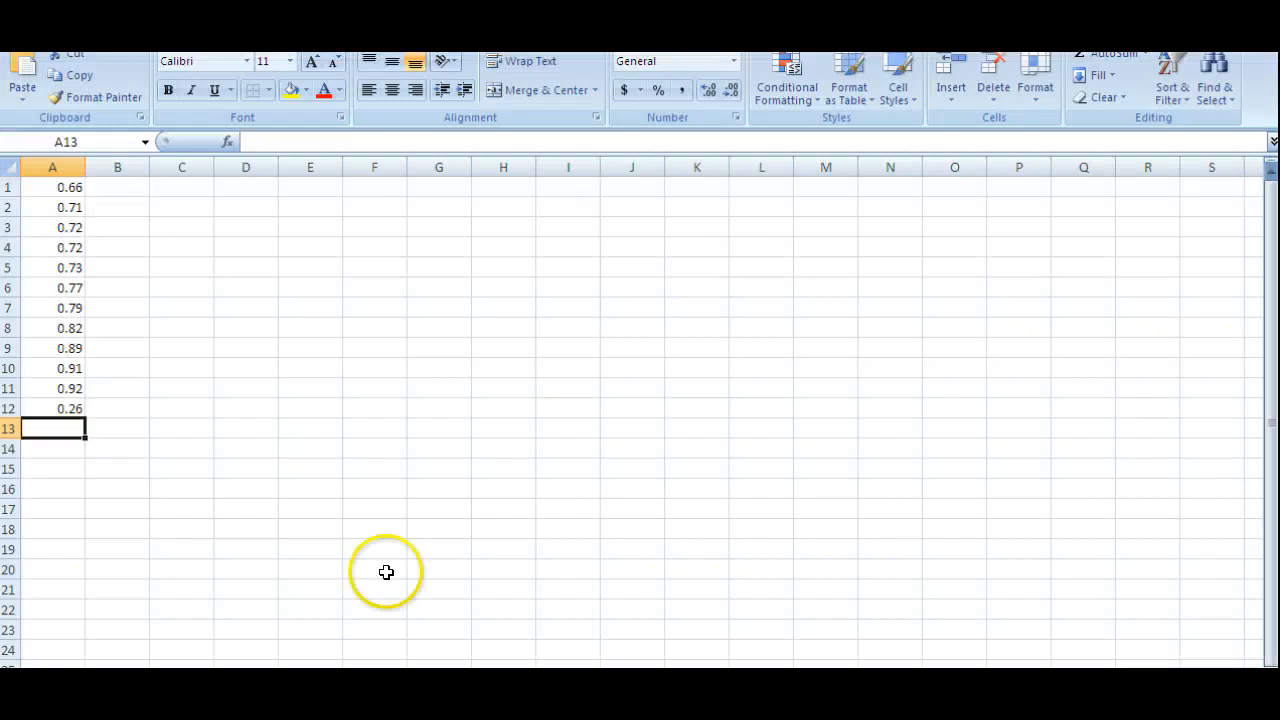
pyautogui.write('=var')
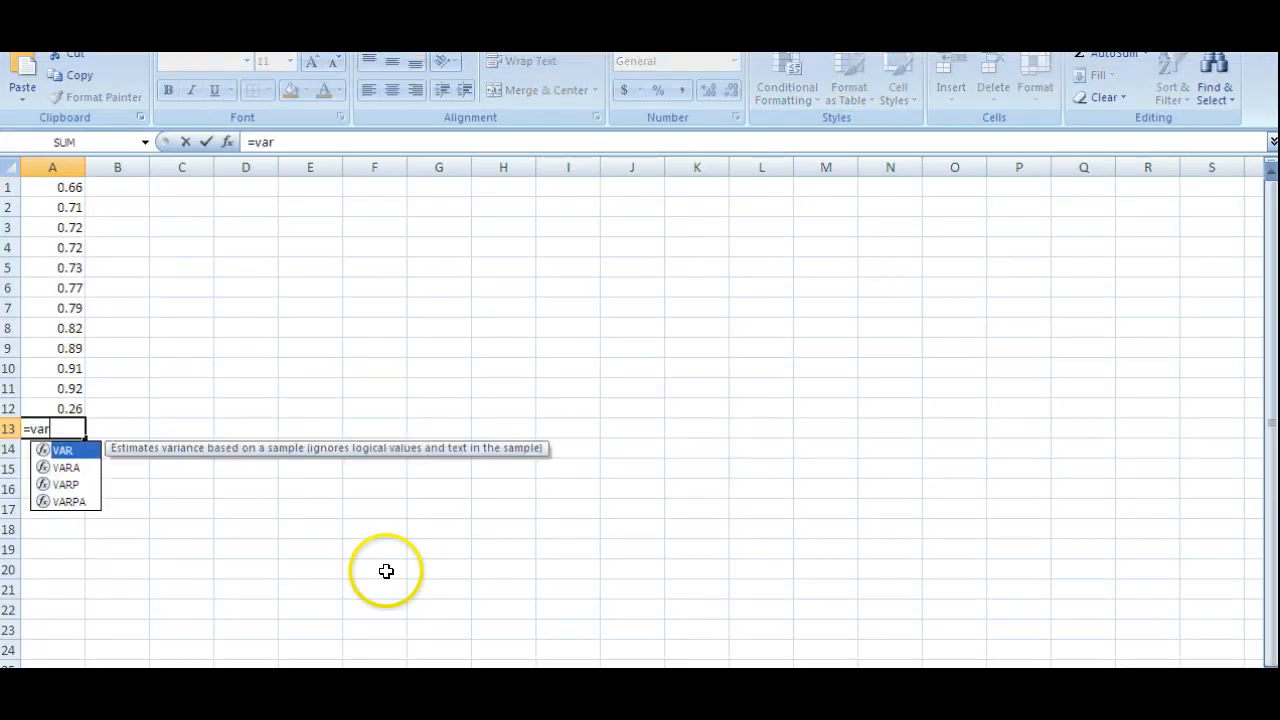
pyautogui.write('(')
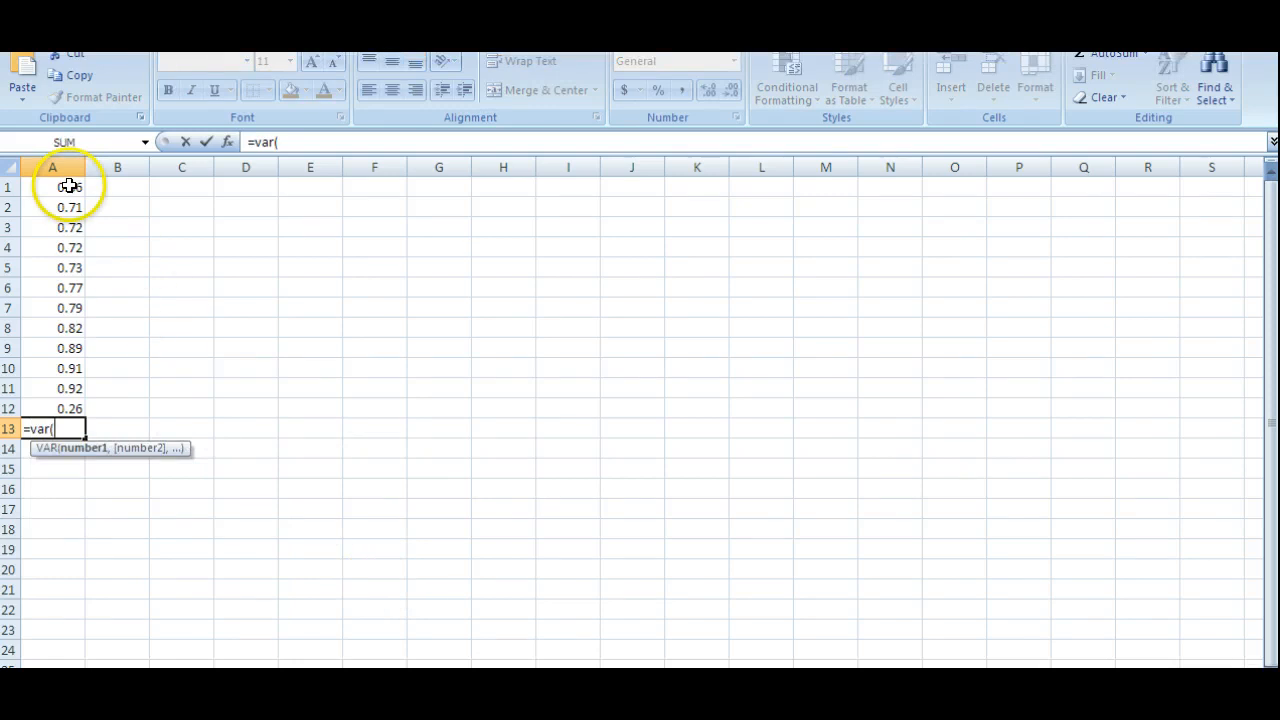
pyautogui.moveTo(69, 186); pyautogui.dragTo(62, 376)
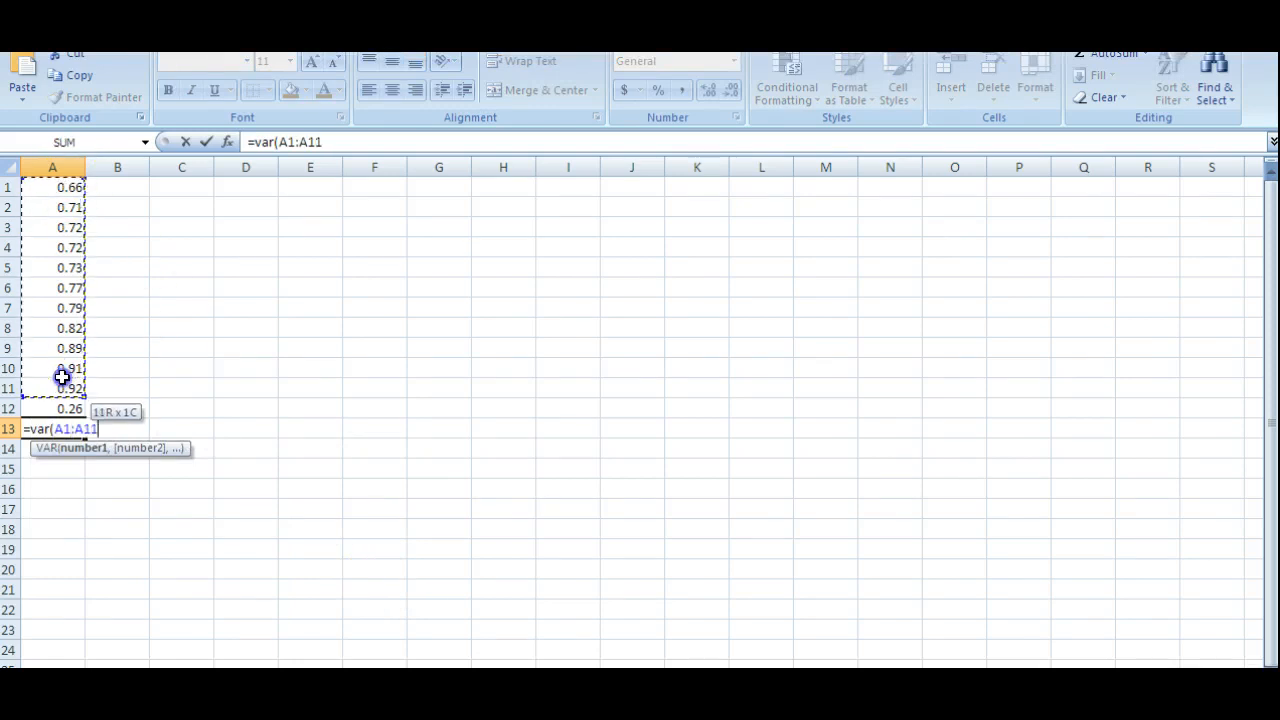
pyautogui.press('Return')
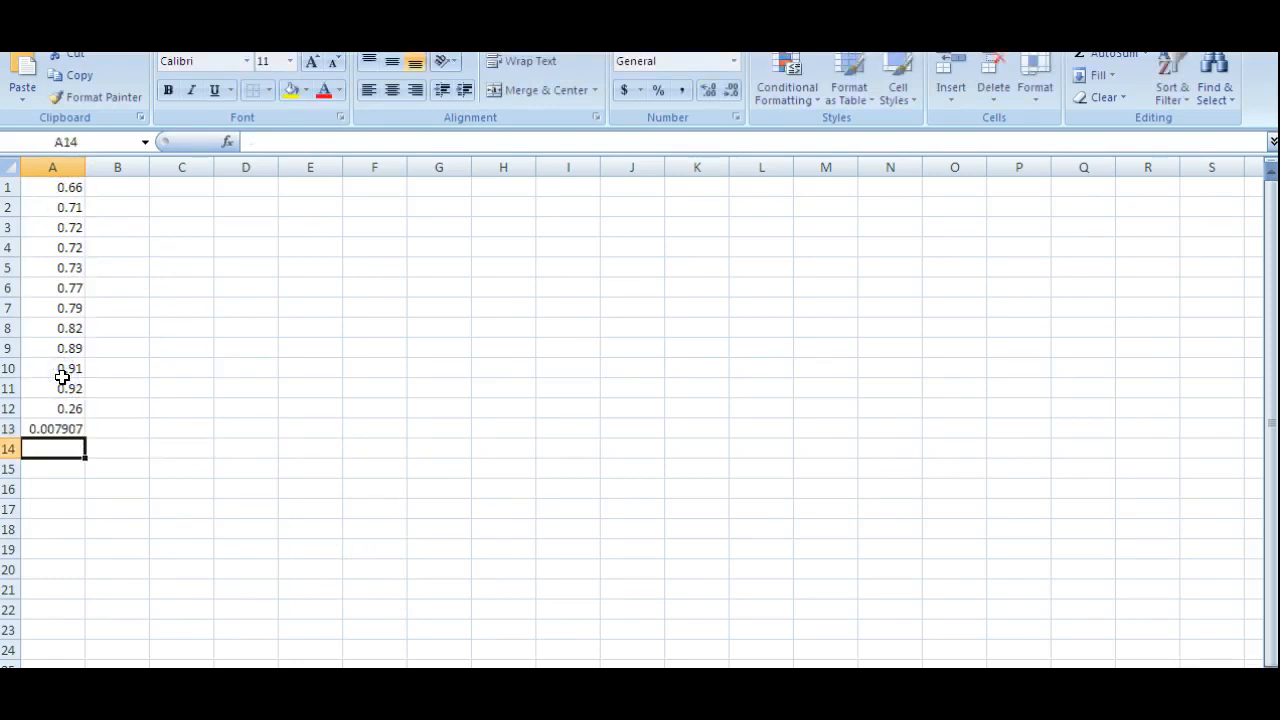
# Calculate the sample standard deviation of A1:A11 in cell A14 with the STDEV function.
pyautogui.write('=st')
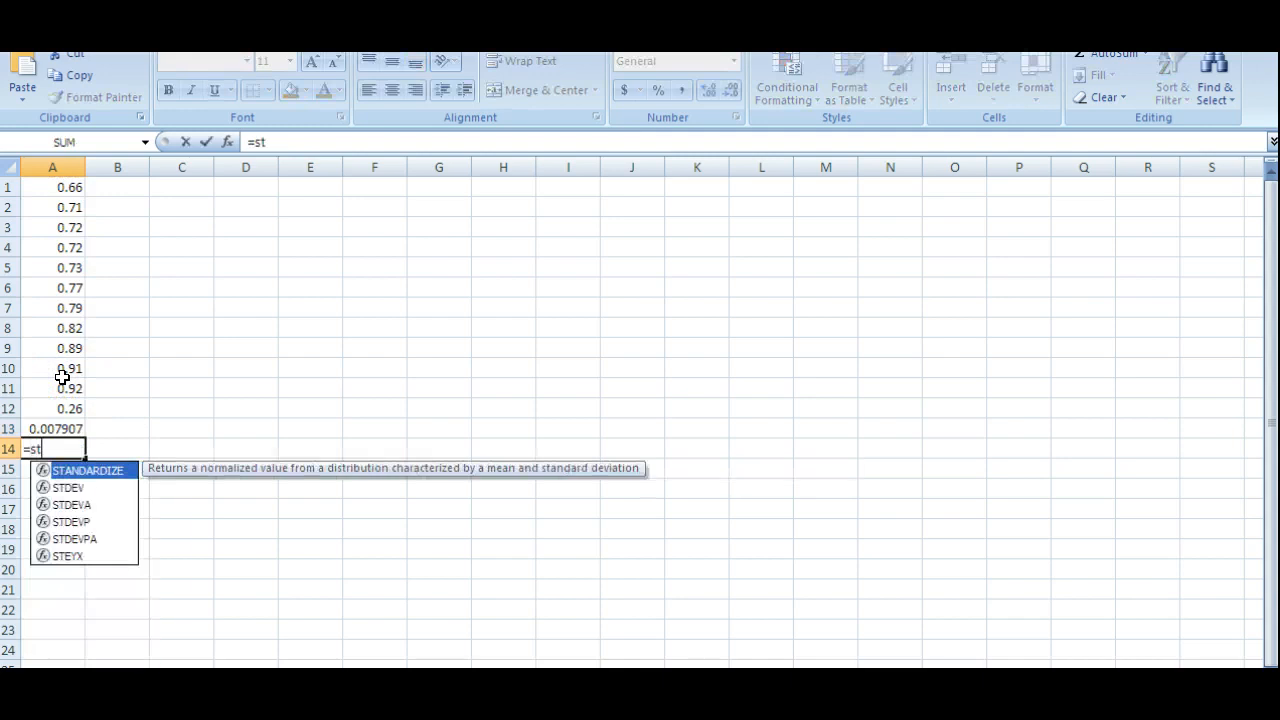
pyautogui.click(68, 489)
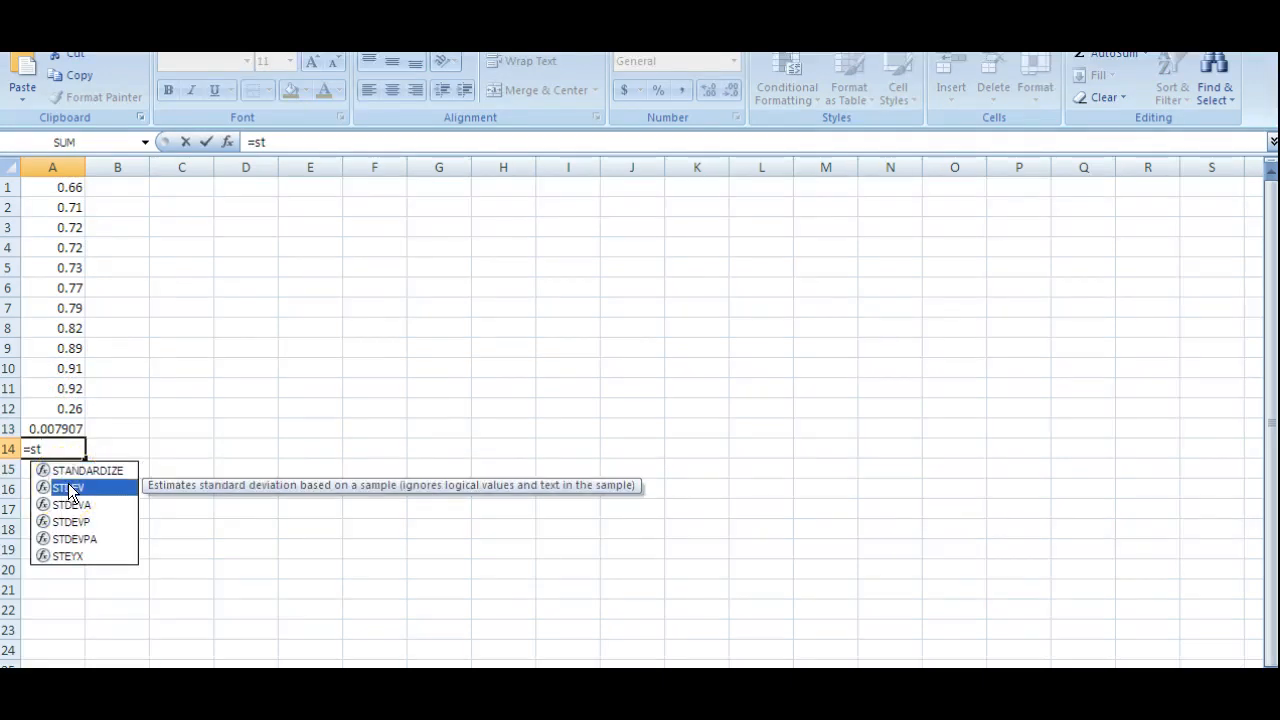
pyautogui.doubleClick(68, 489)
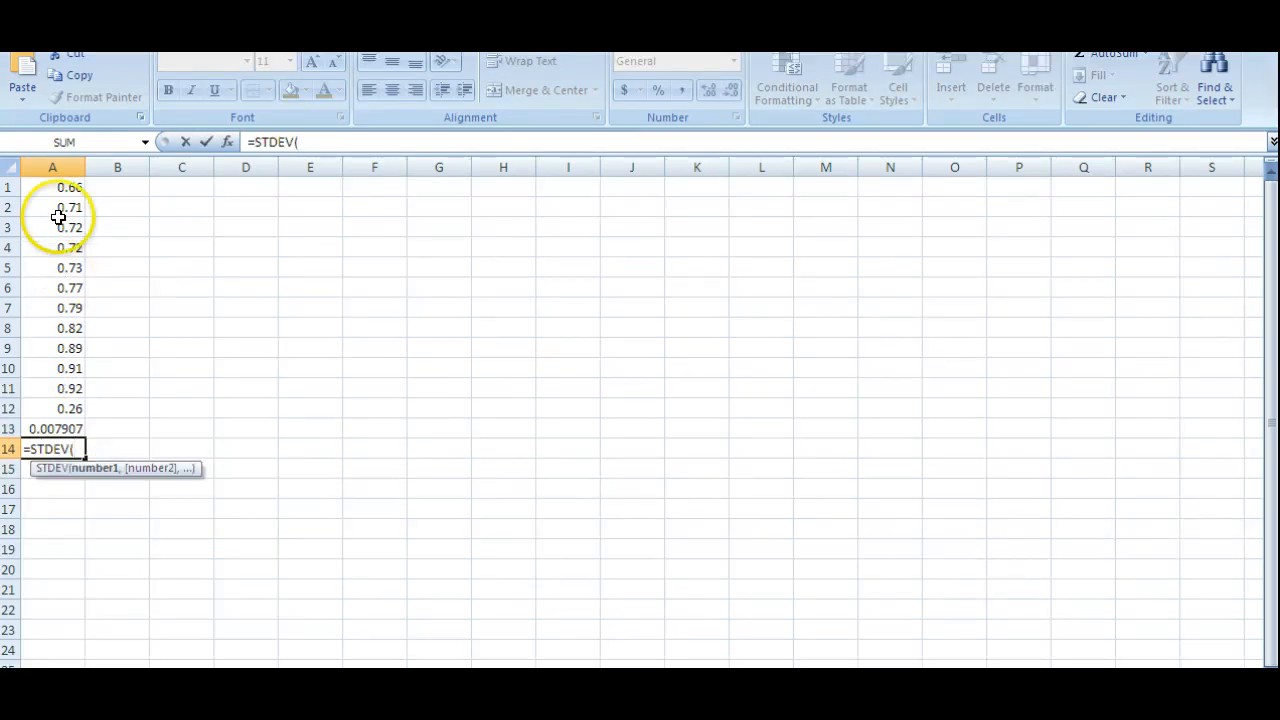
pyautogui.moveTo(56, 186); pyautogui.dragTo(56, 381)
pyautogui.press('Return')
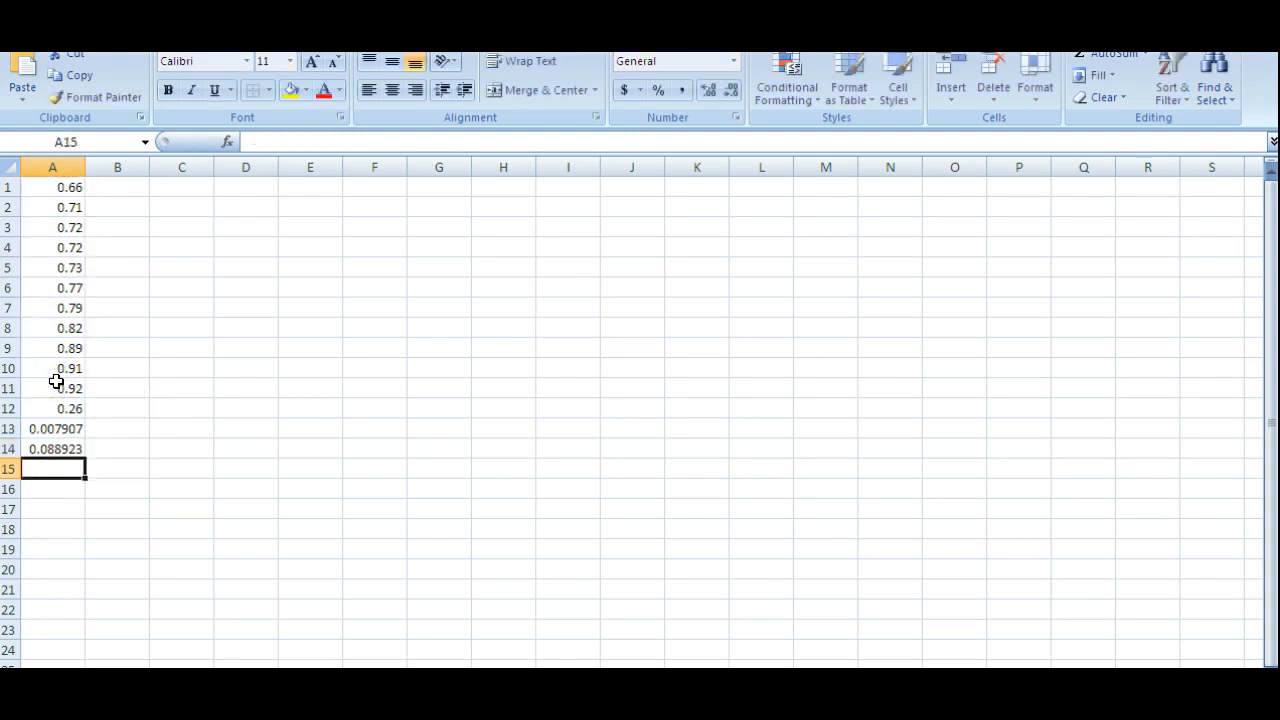
# Copy the variance from A13 into question 3's sample variance answer, round it to 0.008 and submit it.
pyautogui.click(78, 431)
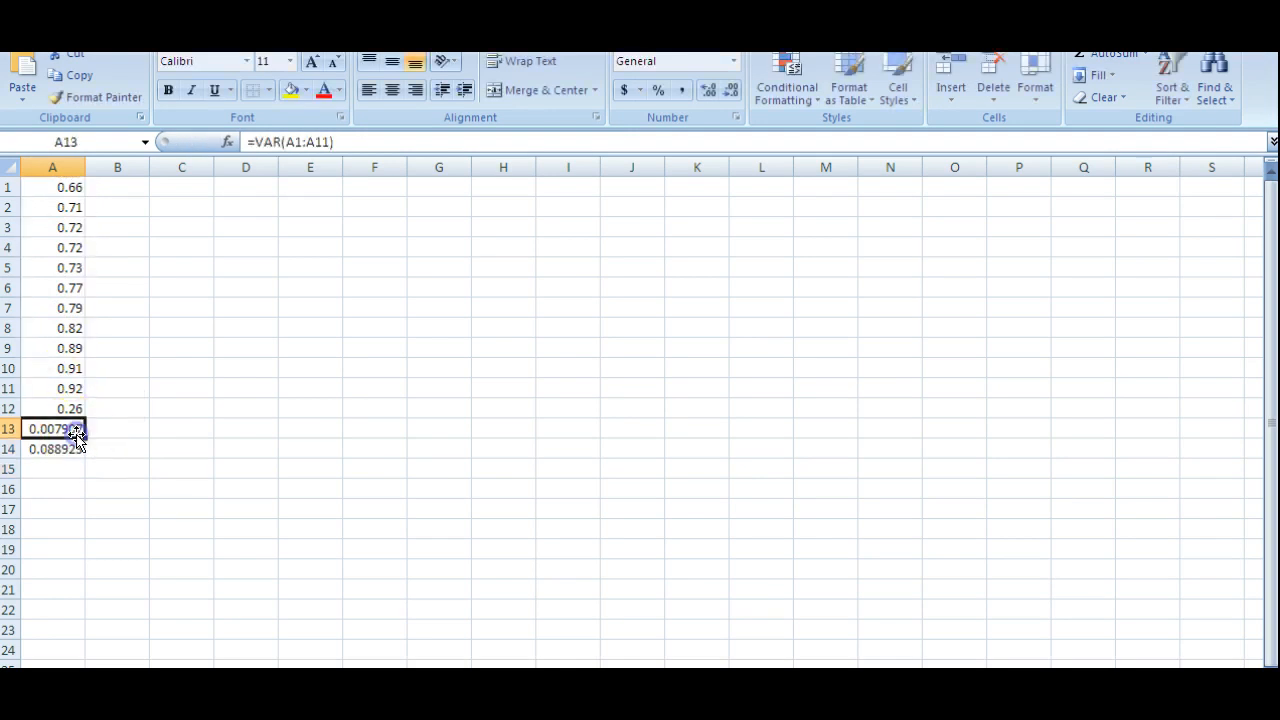
pyautogui.hotkey('ctrl', 'c')
pyautogui.click(282, 690)
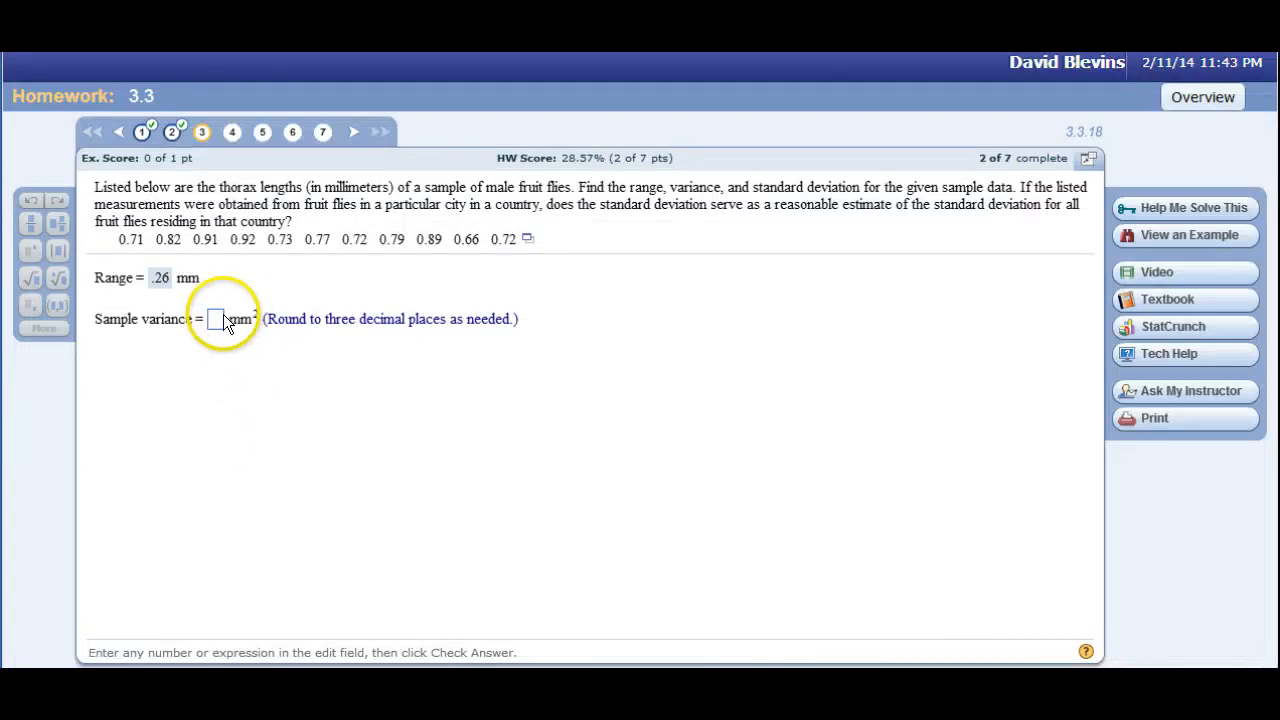
pyautogui.click(222, 318)
pyautogui.hotkey('ctrl', 'v')
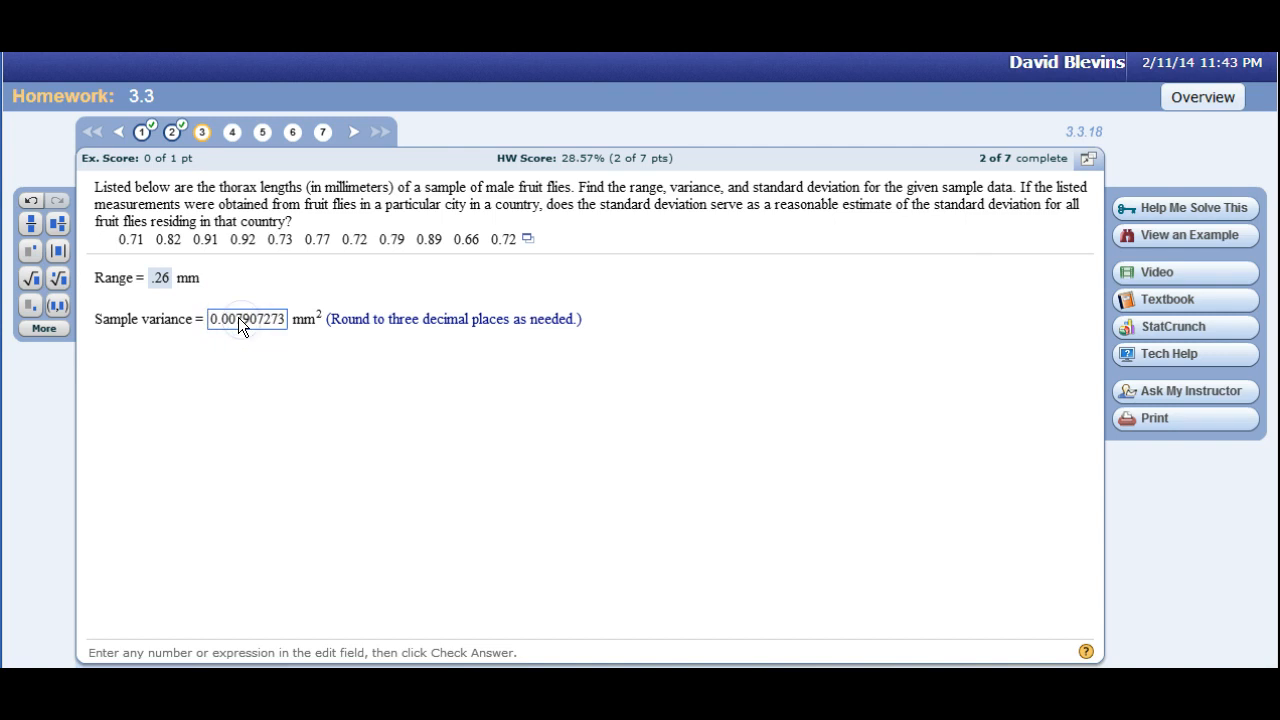
pyautogui.moveTo(236, 317); pyautogui.dragTo(308, 326)
pyautogui.write('8')
pyautogui.press('Tab')
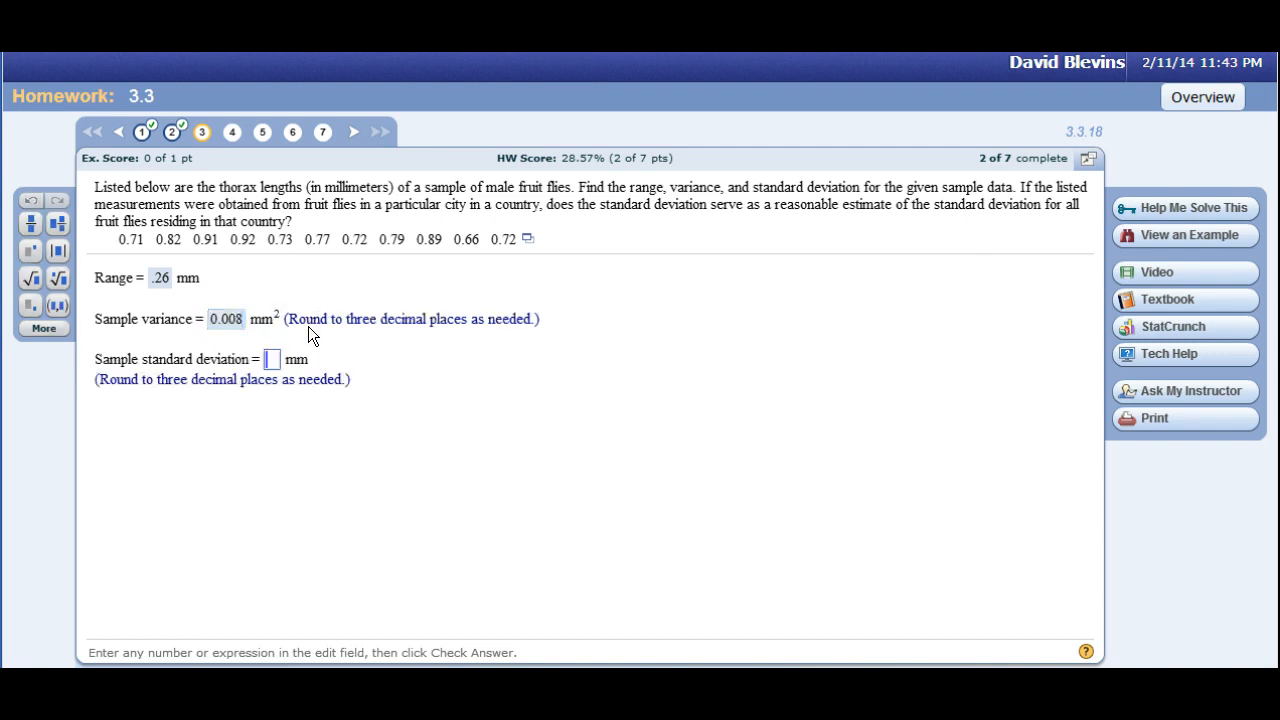
# Copy the standard deviation from A14 into question 3's sample standard deviation answer, round it to 0.089 and submit it.
pyautogui.click(299, 592)
pyautogui.hotkey('alt', 'Tab')
pyautogui.click(60, 449)
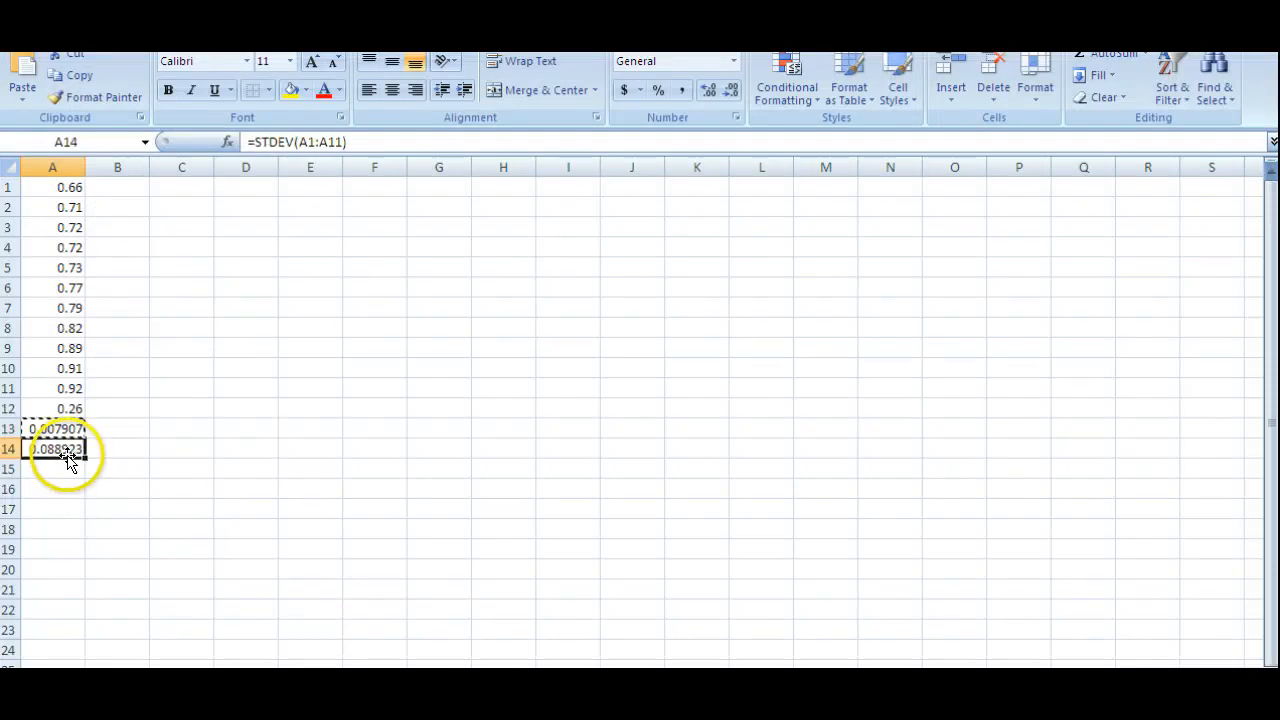
pyautogui.hotkey('ctrl', 'c')
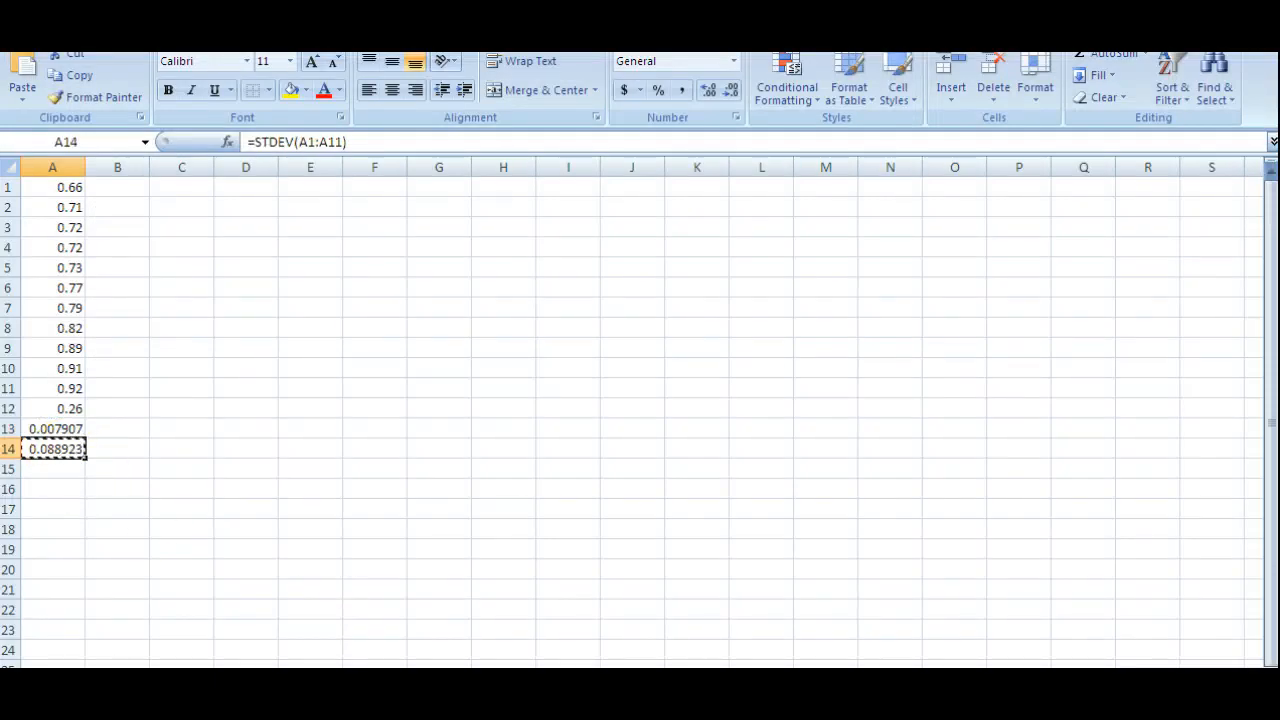
pyautogui.hotkey('alt', 'Tab')
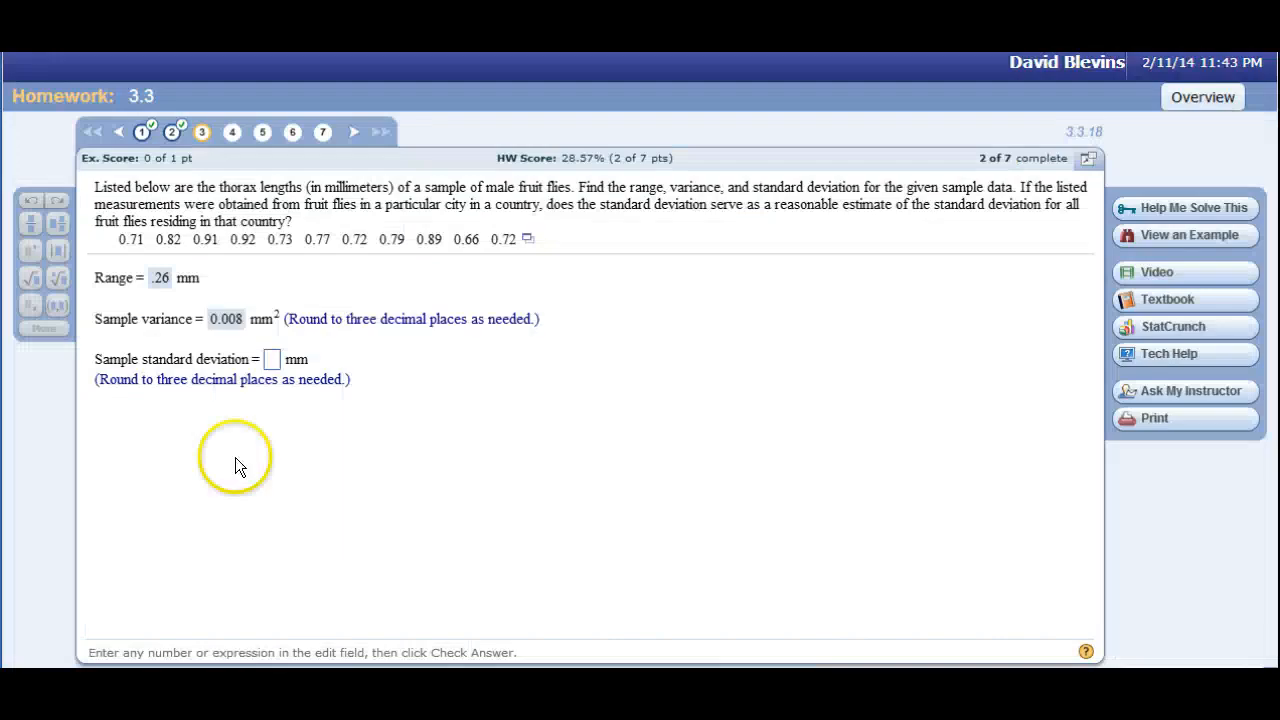
pyautogui.click(276, 358)
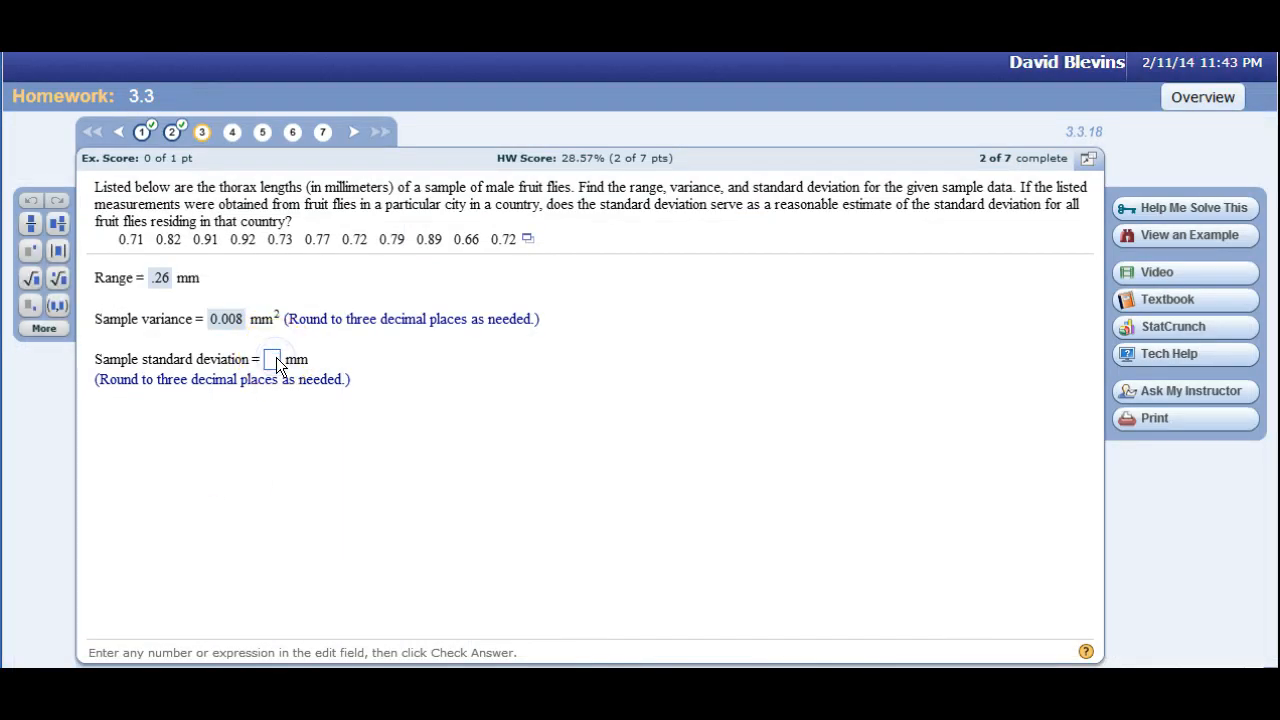
pyautogui.hotkey('ctrl', 'v')
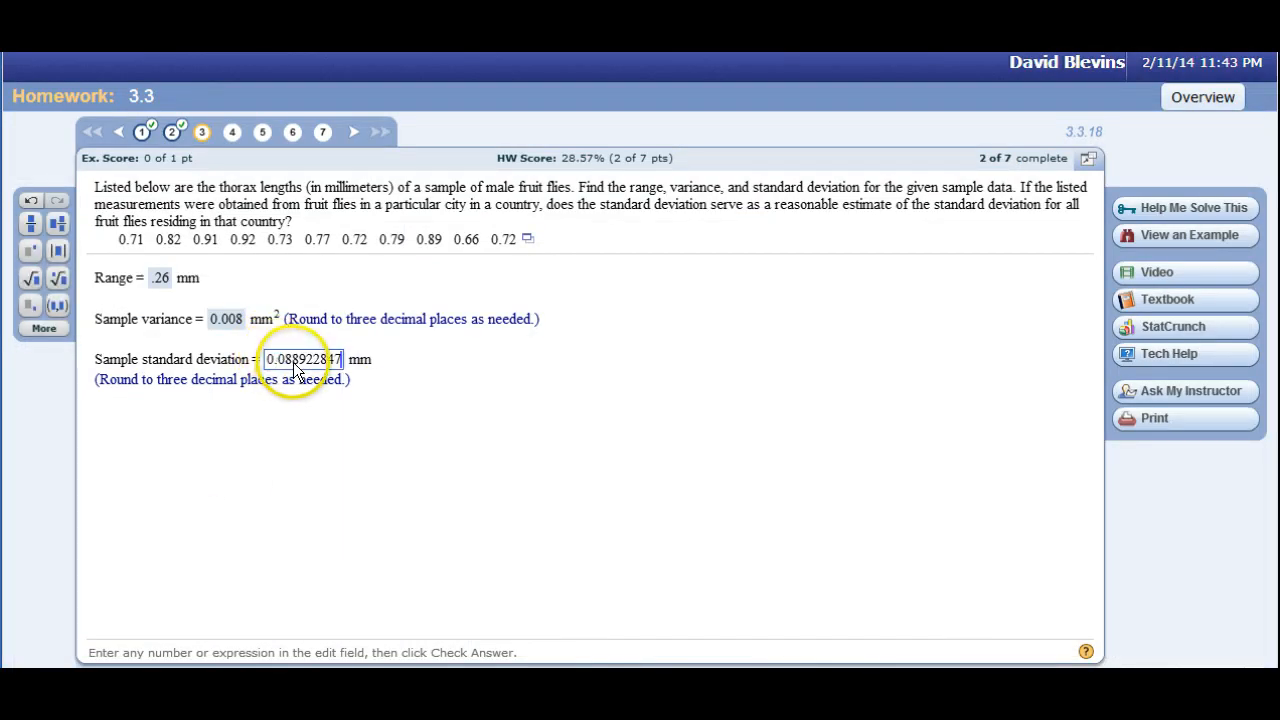
pyautogui.keyDown('shift'); pyautogui.click(294, 359); pyautogui.keyUp('shift')
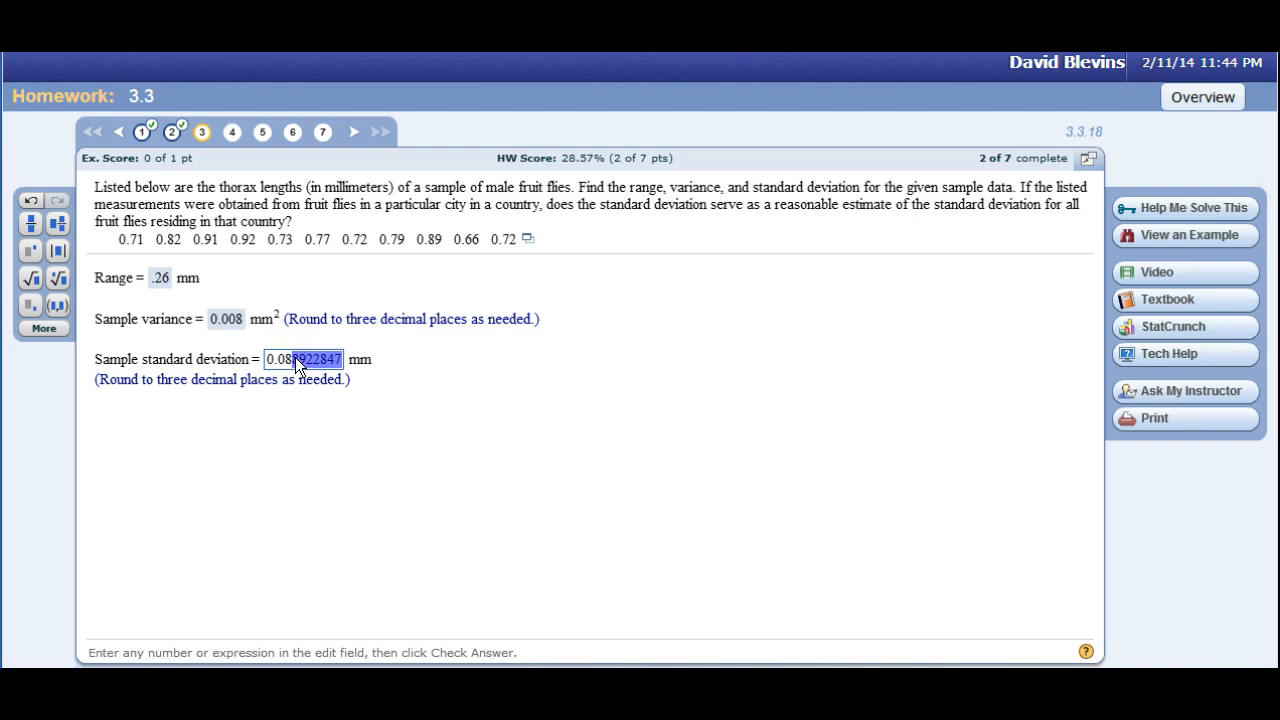
pyautogui.write('9')
pyautogui.press('Return')
pyautogui.click(542, 453)
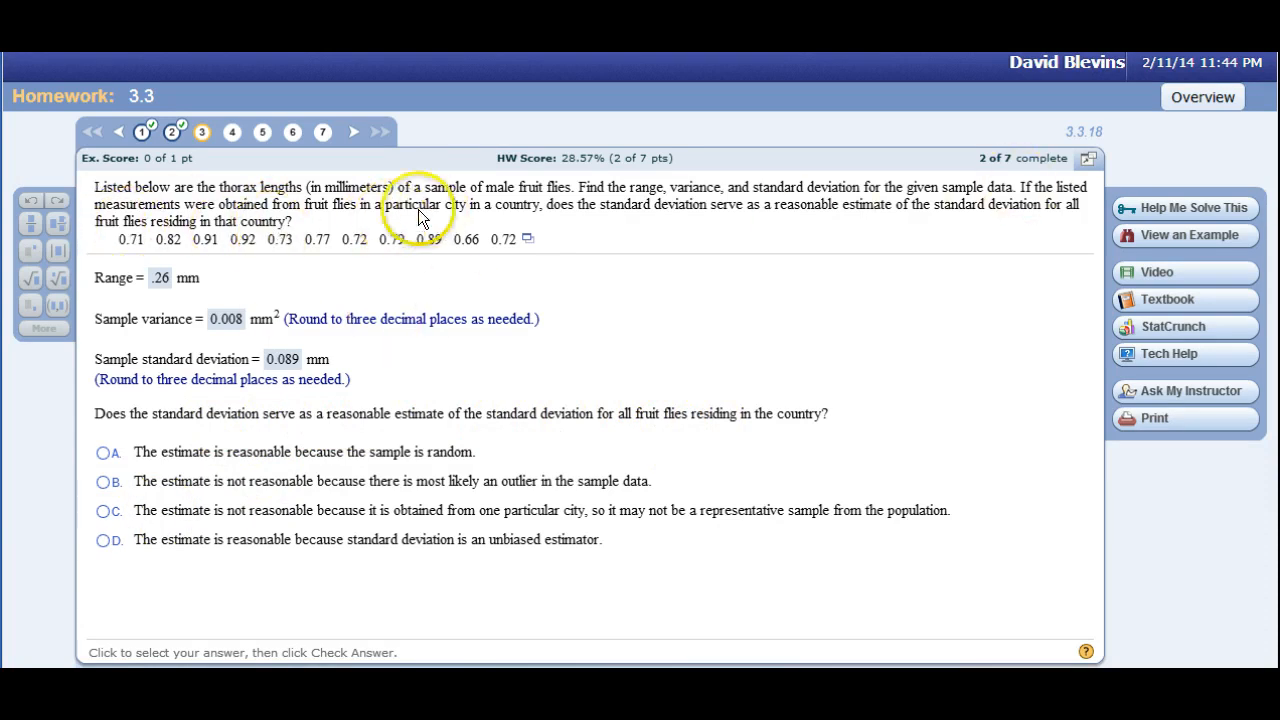
# Submit option C, a possibly unrepresentative sample from one city, as question 3's last answer and open question 4.
pyautogui.click(102, 510)
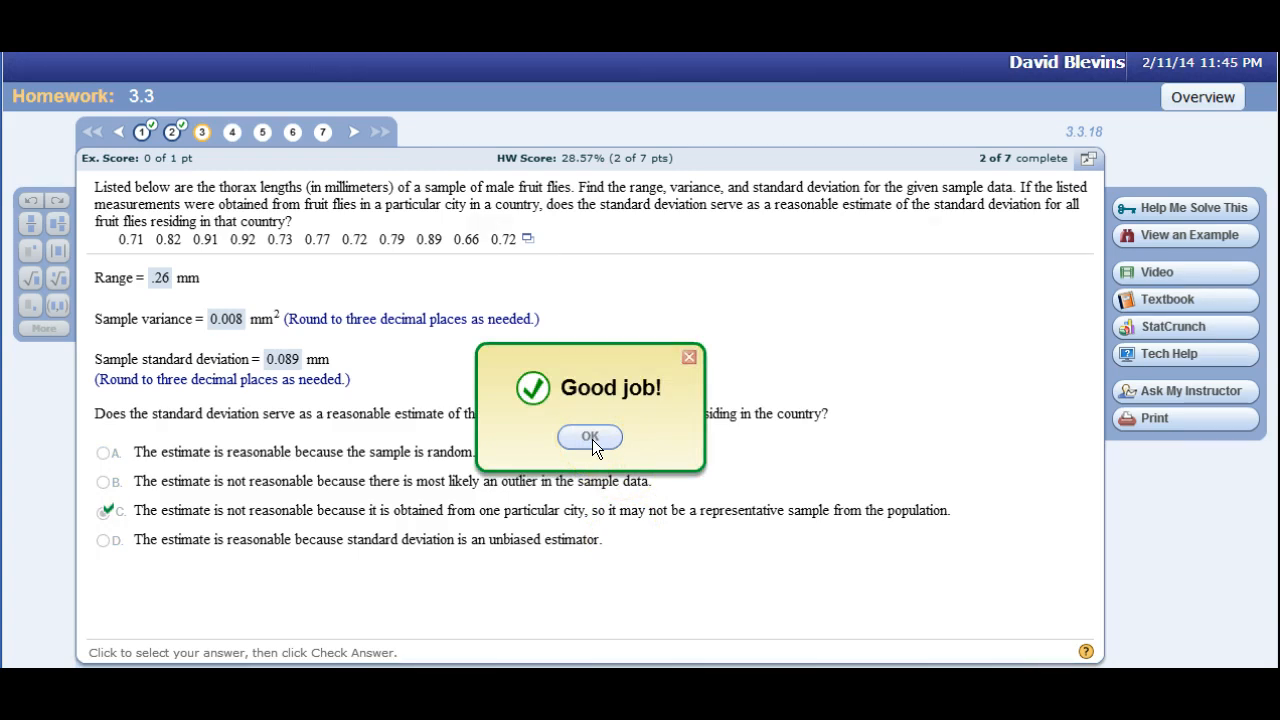
pyautogui.click(590, 438)
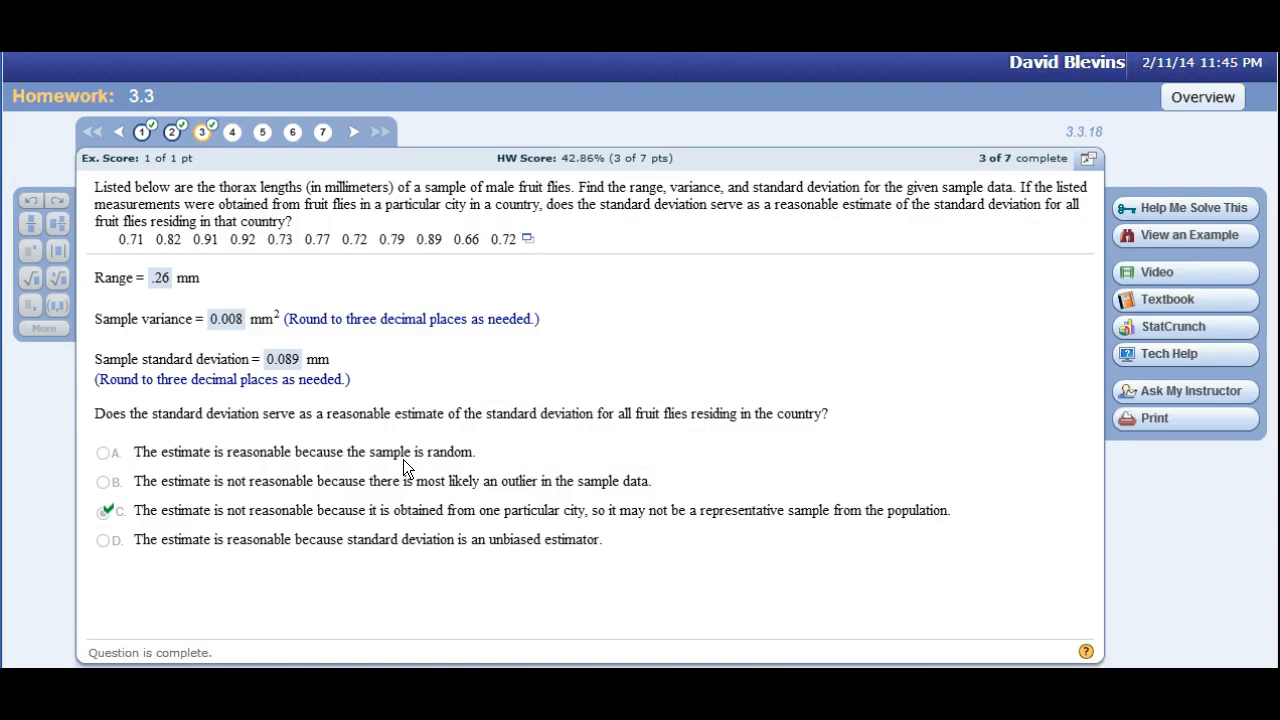
pyautogui.click(226, 136)
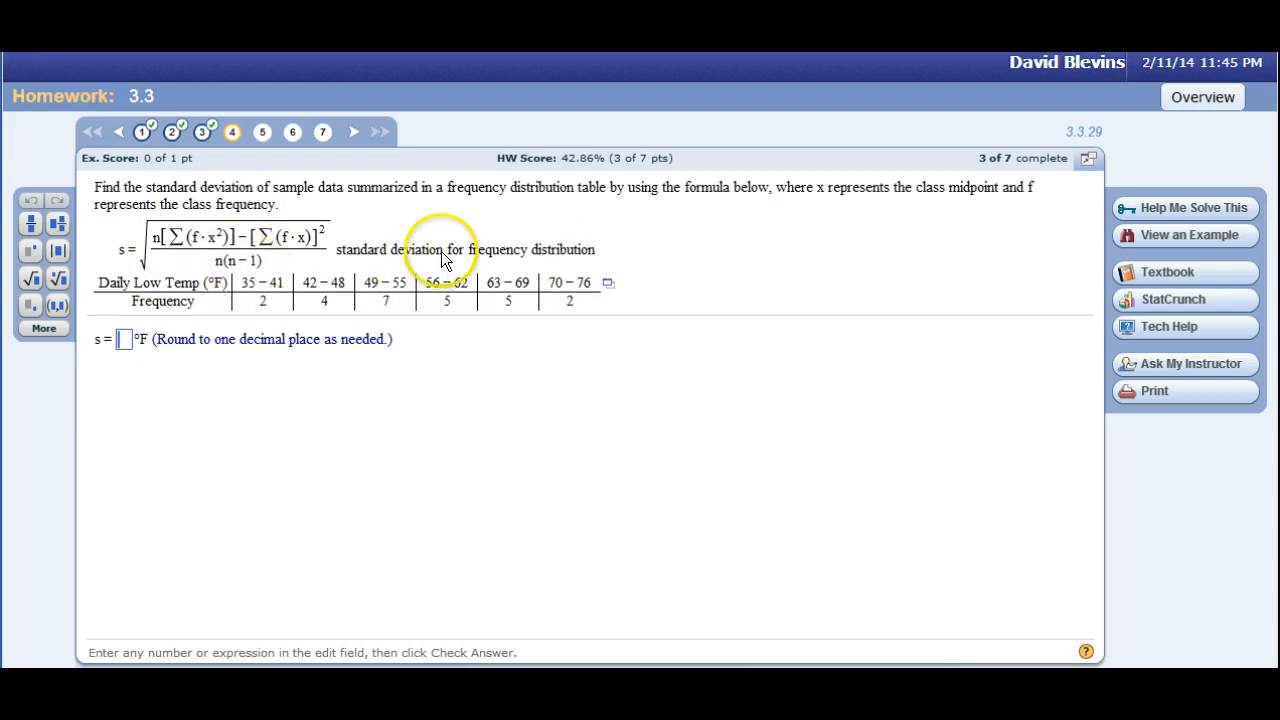
# Copy question 4's daily low temperature frequency table for pasting into a spreadsheet.
pyautogui.click(608, 283)
pyautogui.click(634, 310)
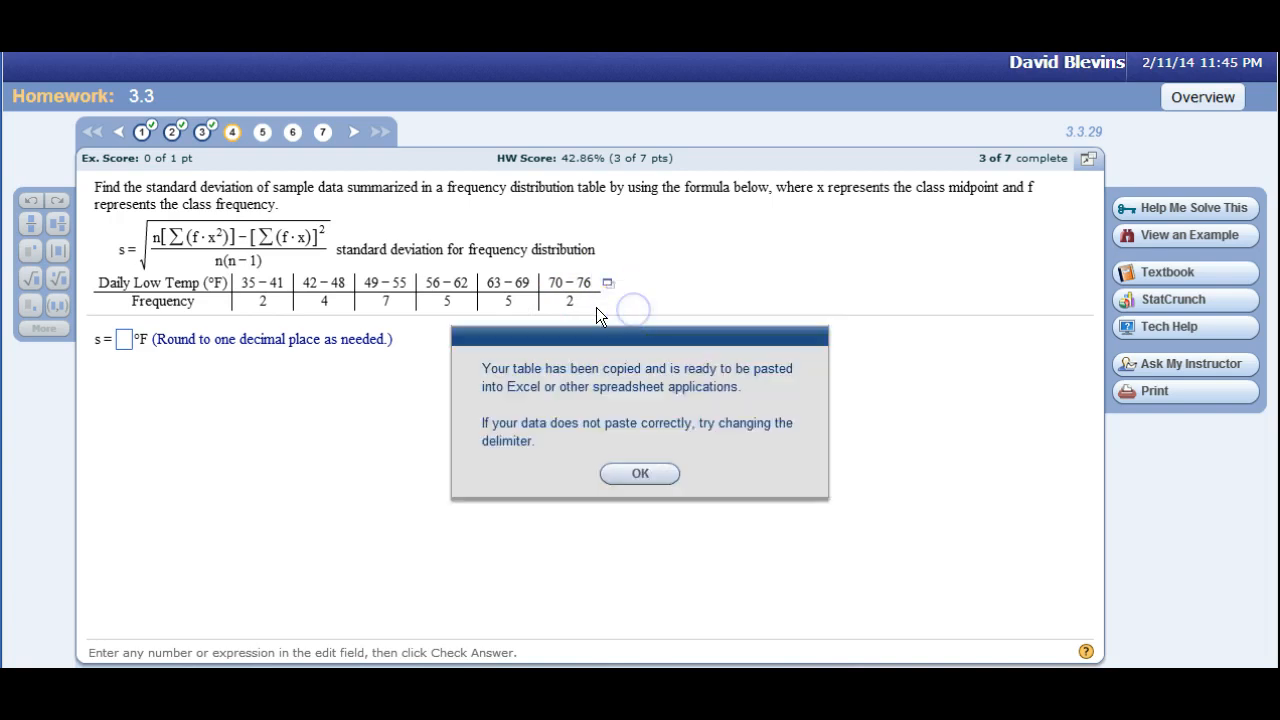
pyautogui.click(645, 476)
# Switch to Excel and clear the old data and results from A1:A14.
pyautogui.hotkey('alt', 'Tab')
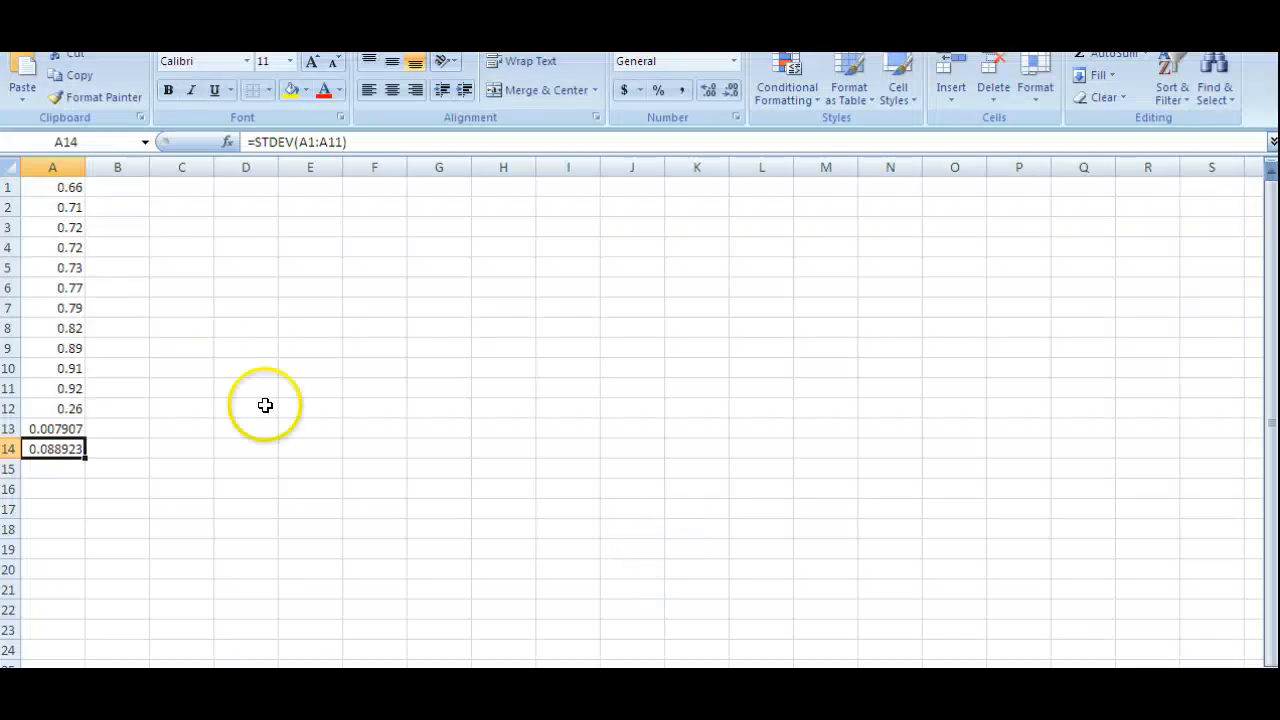
pyautogui.moveTo(52, 187); pyautogui.dragTo(46, 445)
pyautogui.press('Delete')
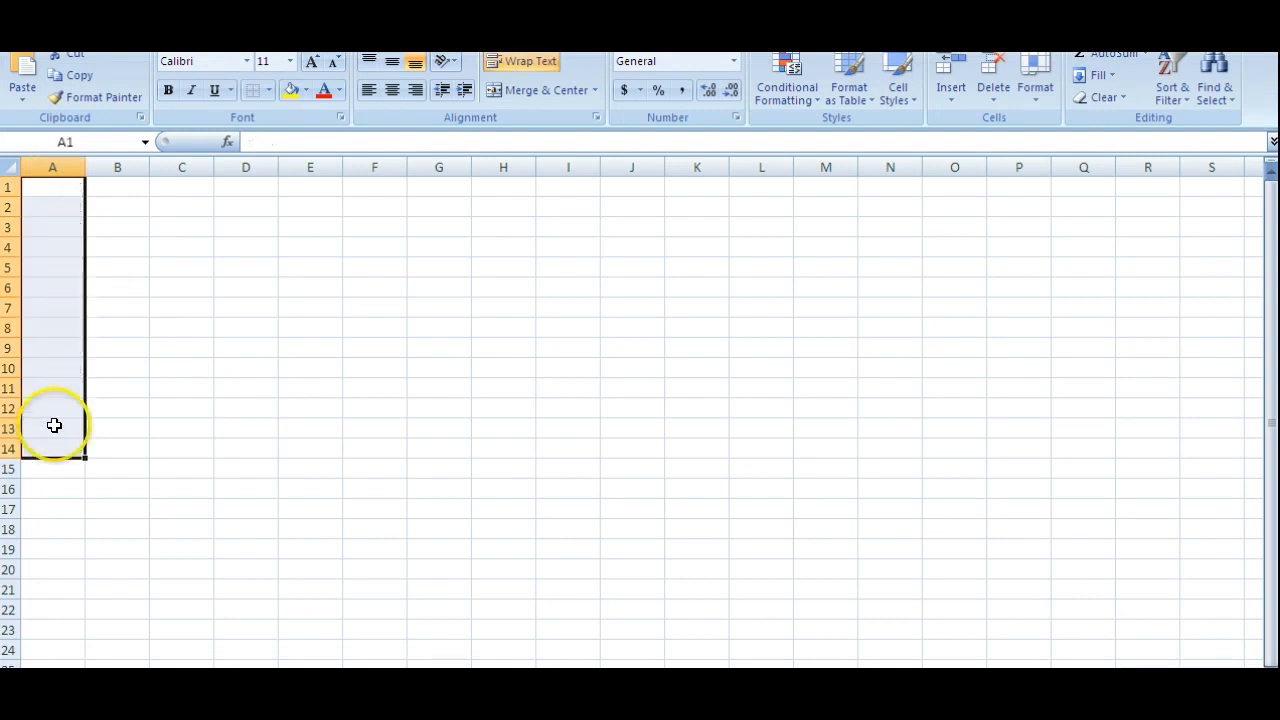
pyautogui.click(125, 388)
# Paste the frequency table at A1 and widen column B so the Frequency heading fits on one line.
pyautogui.click(55, 191)
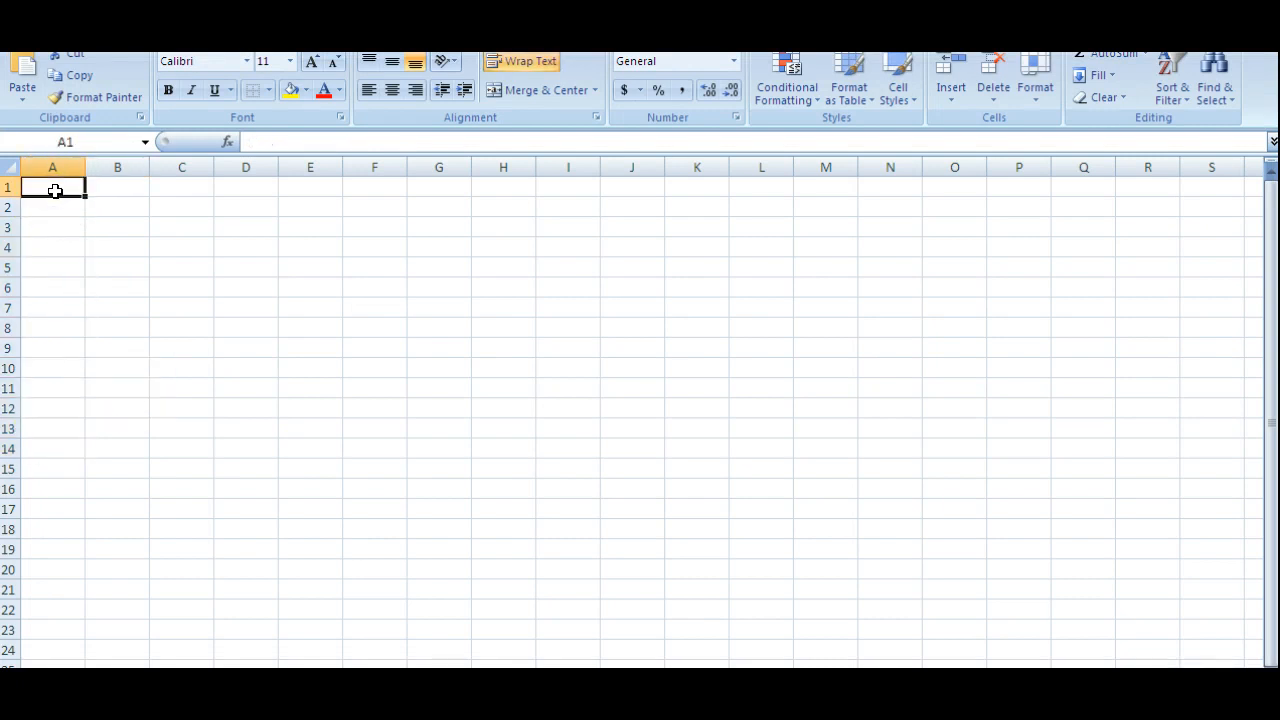
pyautogui.hotkey('ctrl', 'v')
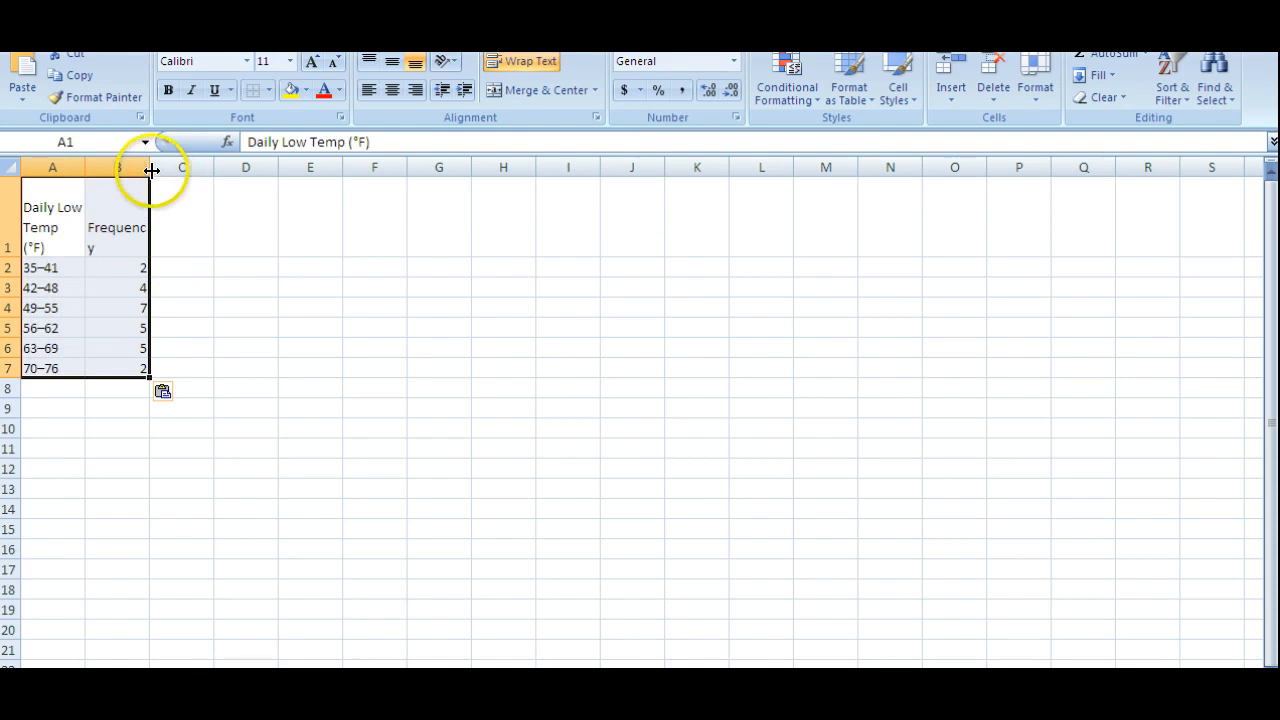
pyautogui.moveTo(151, 167); pyautogui.dragTo(174, 167)
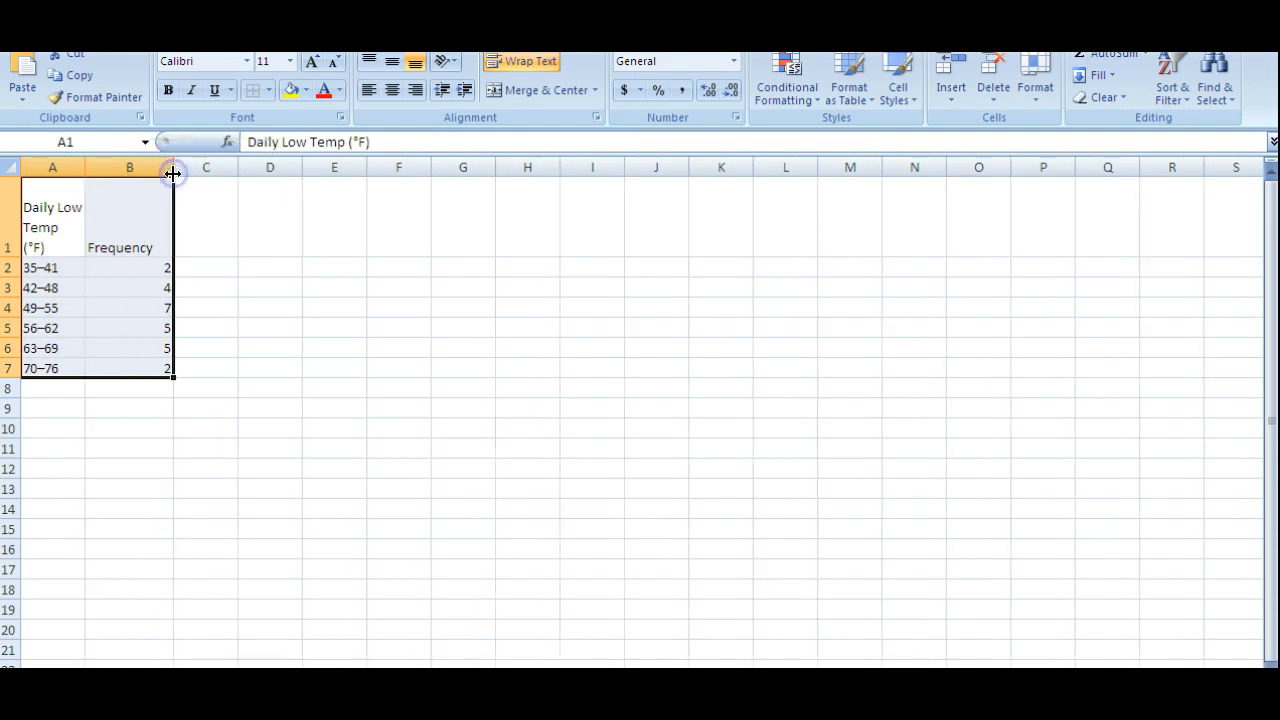
pyautogui.click(106, 452)
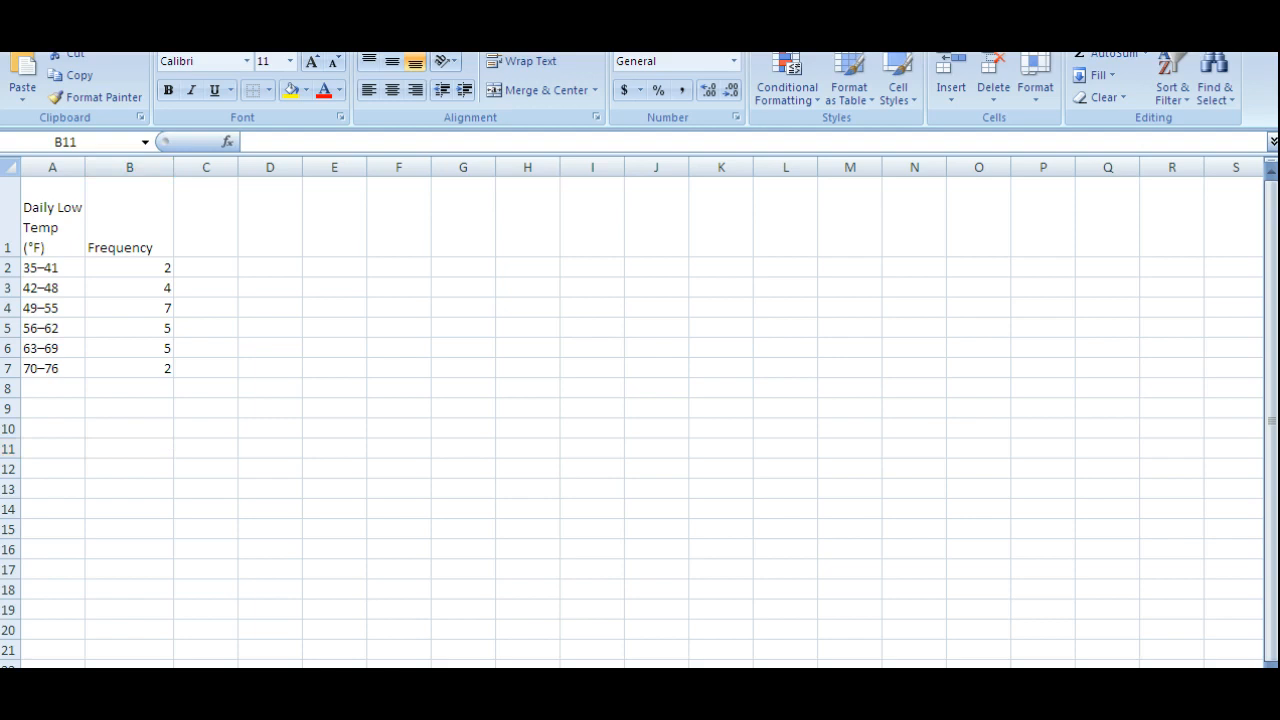
# Arrange the homework window and the Excel window side by side so both question 4 and the table are visible.
pyautogui.hotkey('alt', 'Tab')
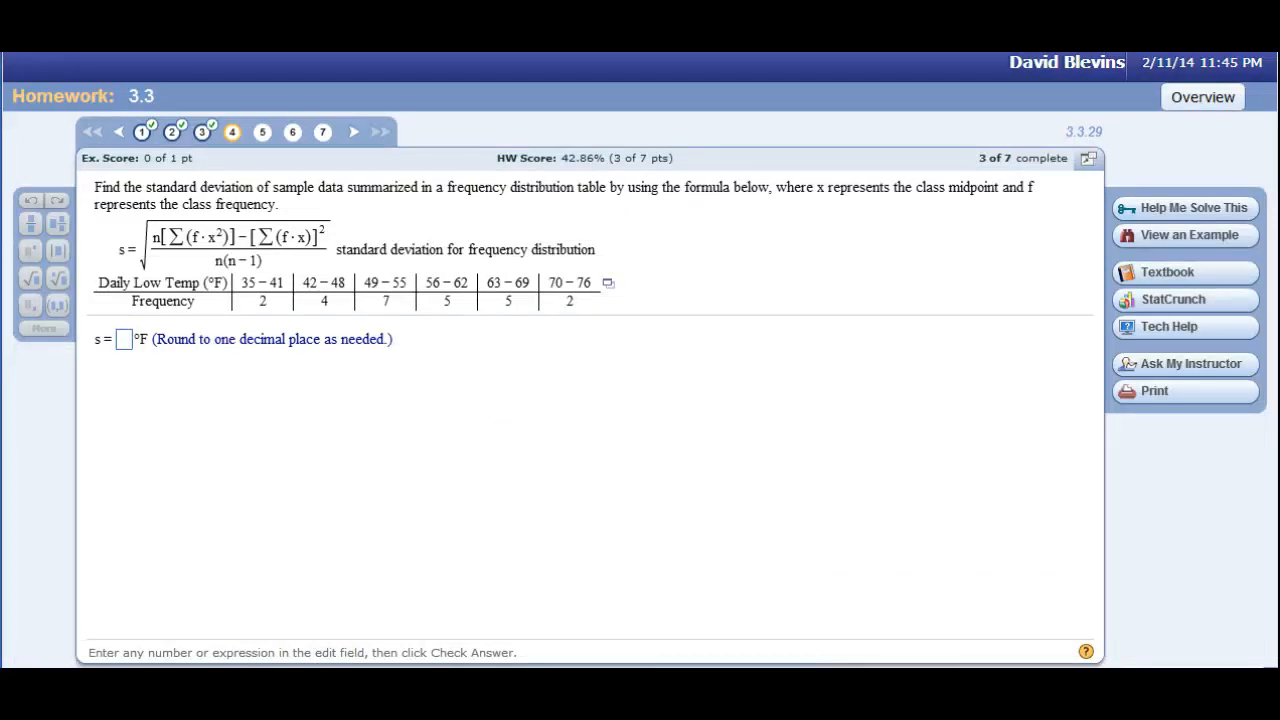
pyautogui.moveTo(1278, 62); pyautogui.dragTo(675, 62)
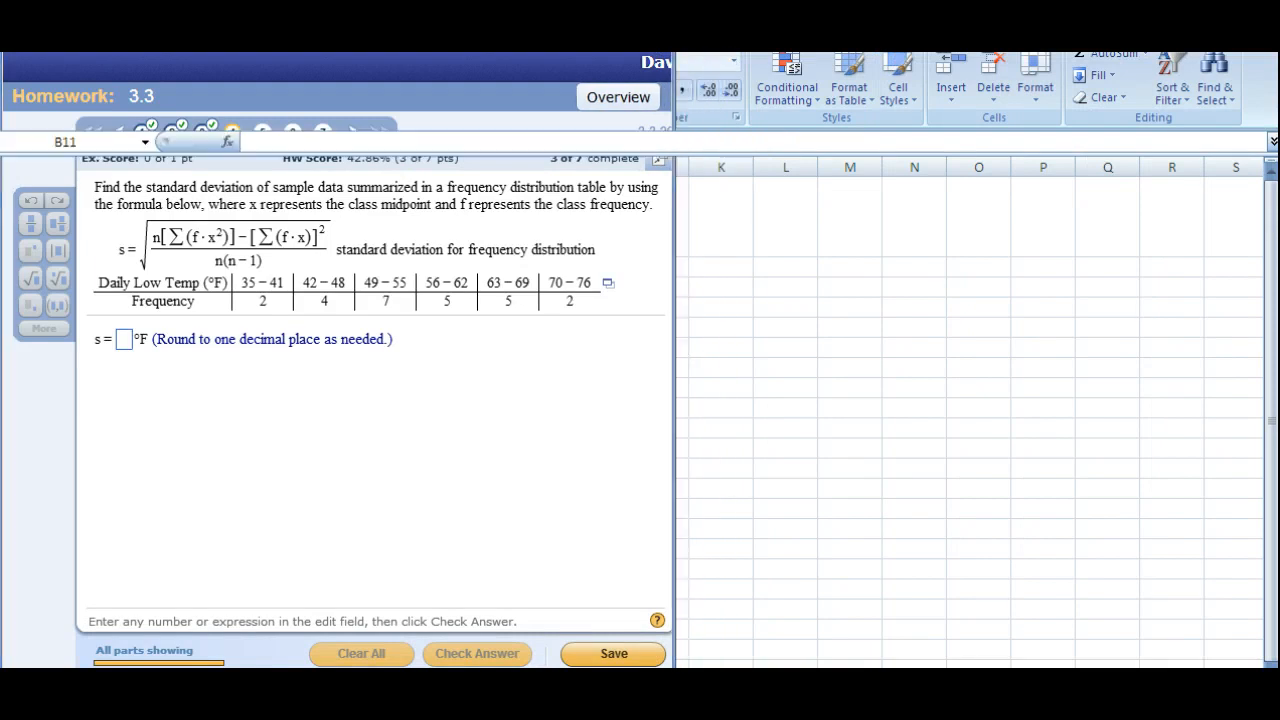
pyautogui.hotkey('alt', 'Tab')
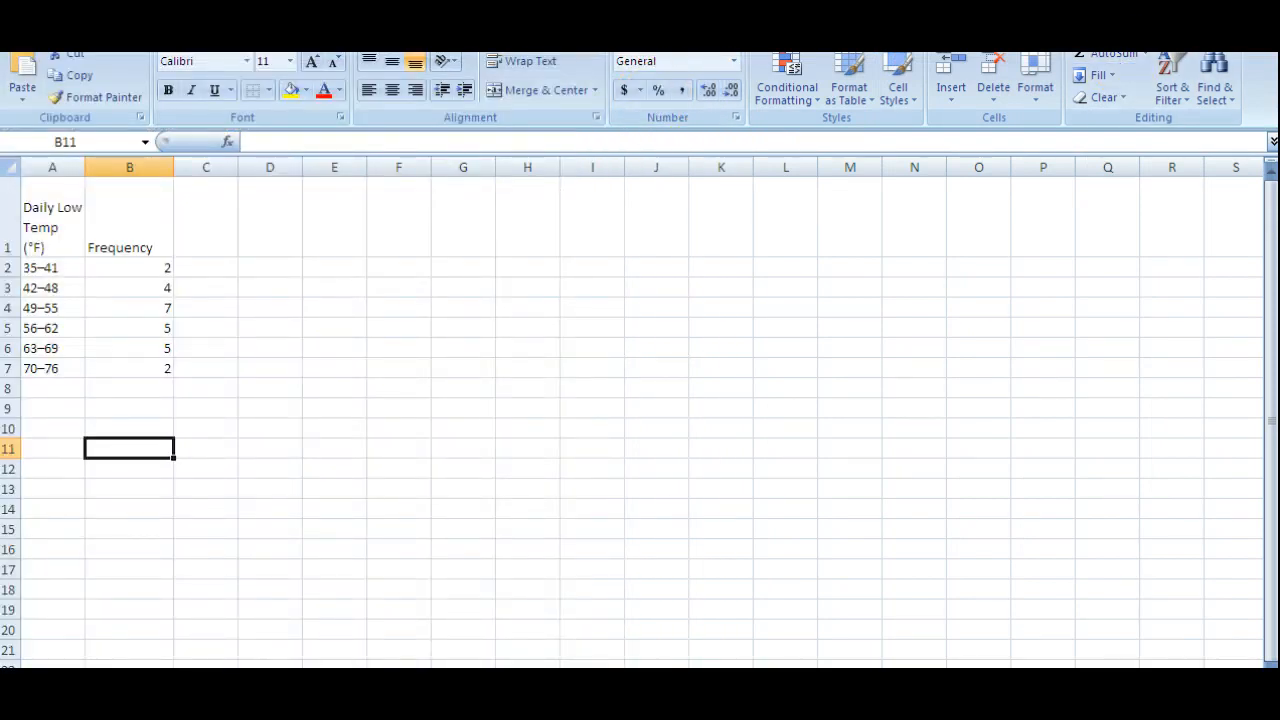
pyautogui.doubleClick(871, 55)
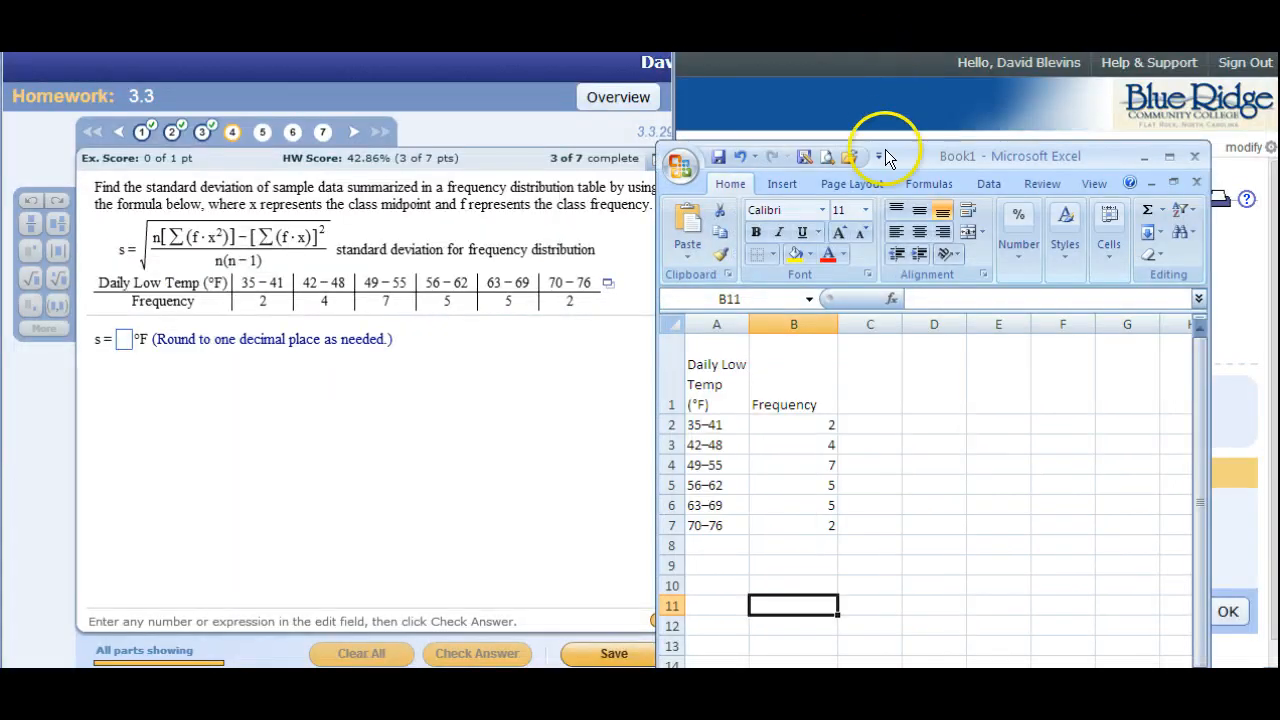
pyautogui.moveTo(900, 143); pyautogui.dragTo(916, 0)
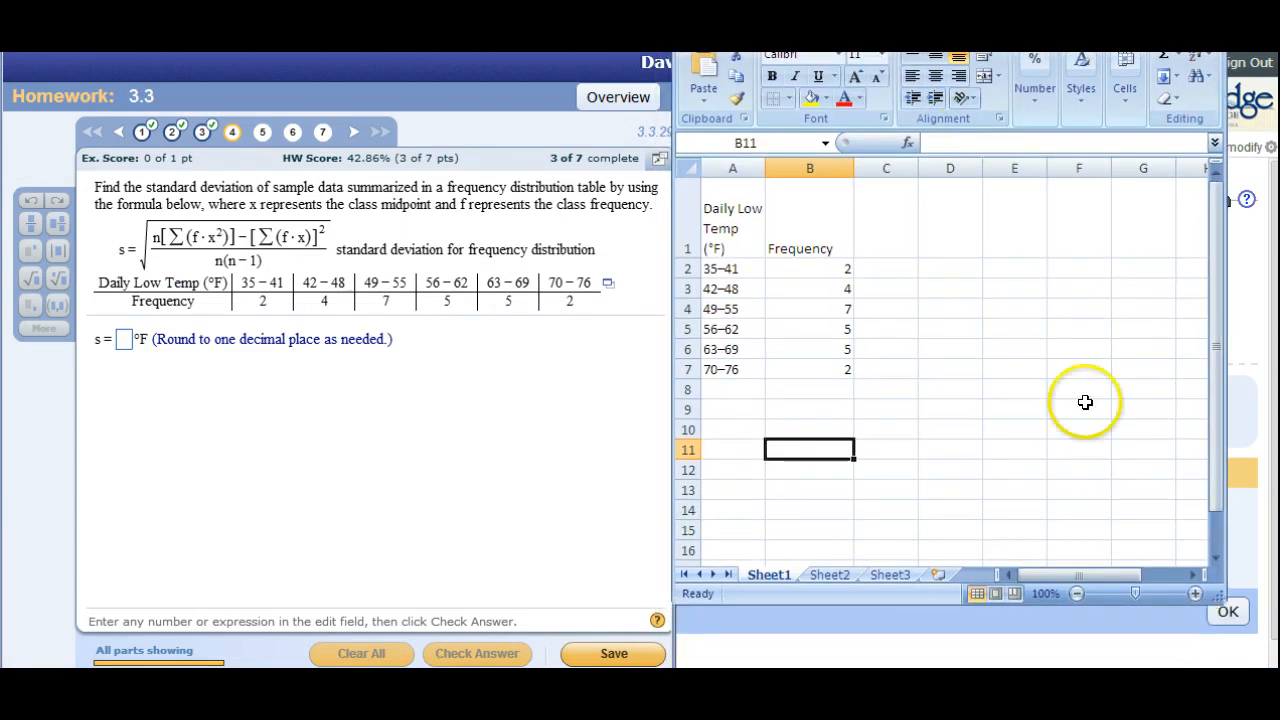
pyautogui.moveTo(1220, 600); pyautogui.dragTo(1277, 665)
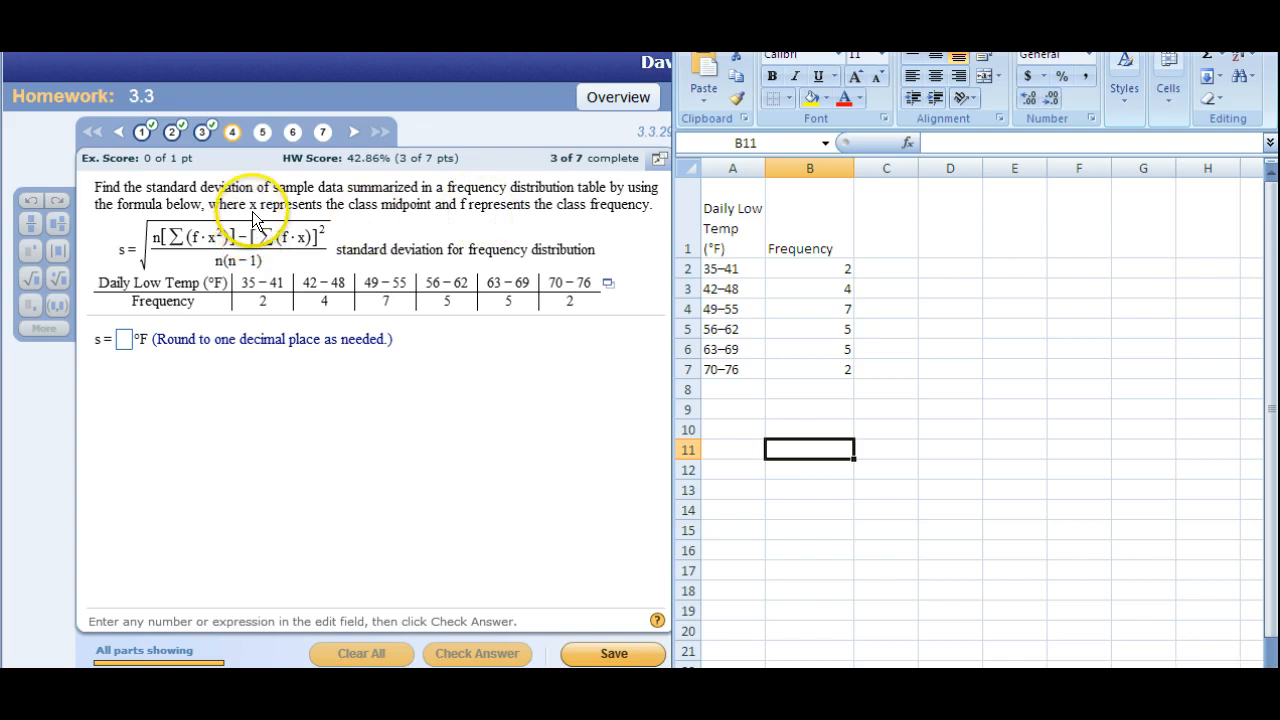
# Head column C with midpt and calculate the 35–41 class midpoint in C2 as half of 35+41.
pyautogui.click(875, 240)
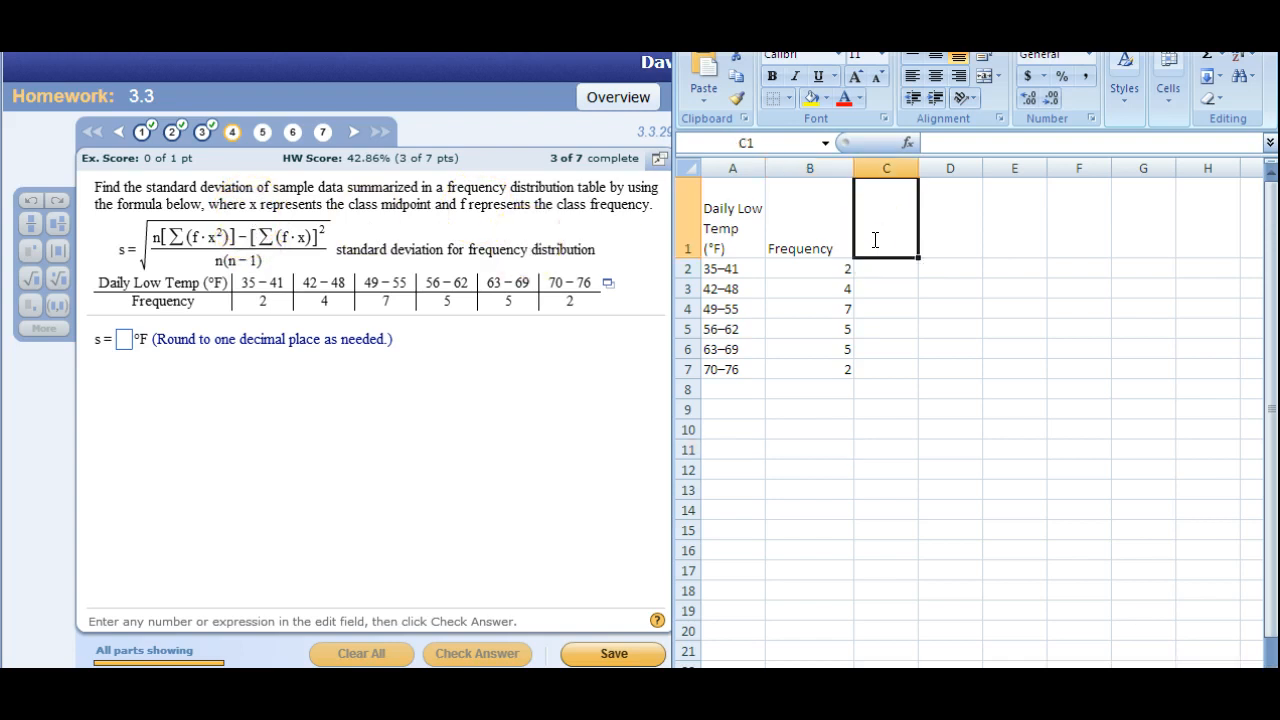
pyautogui.write('midpt')
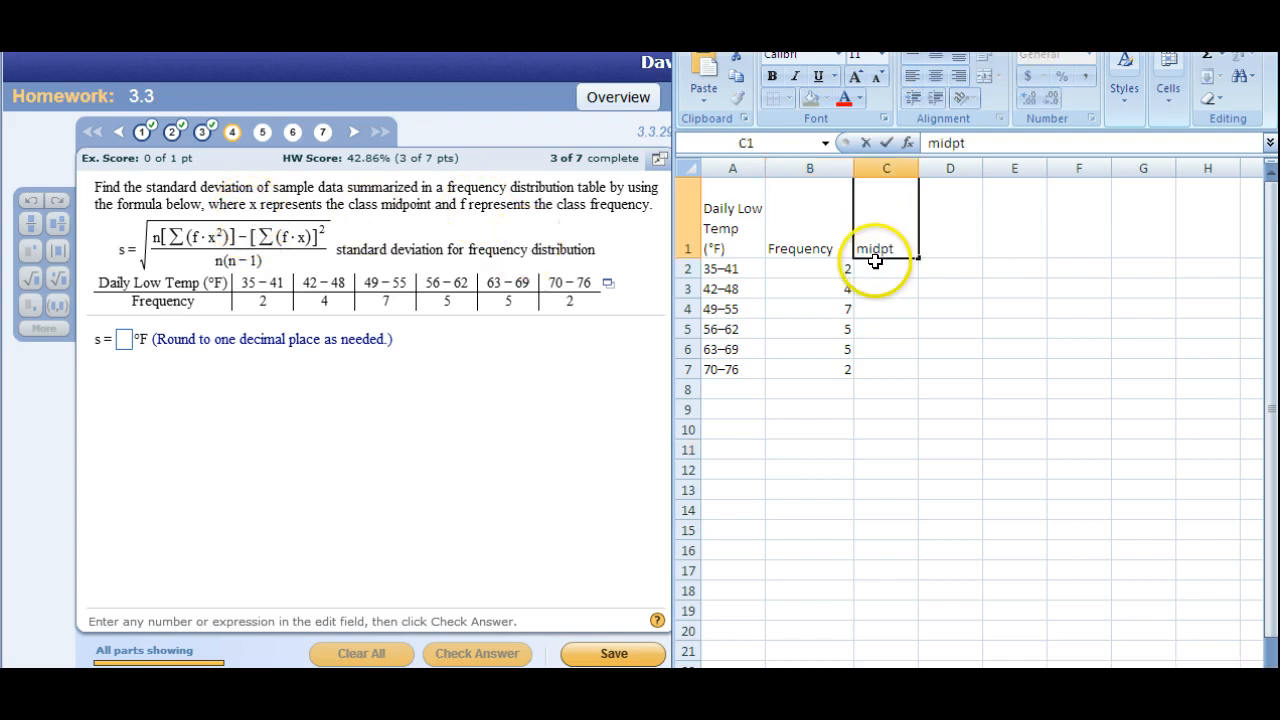
pyautogui.click(875, 268)
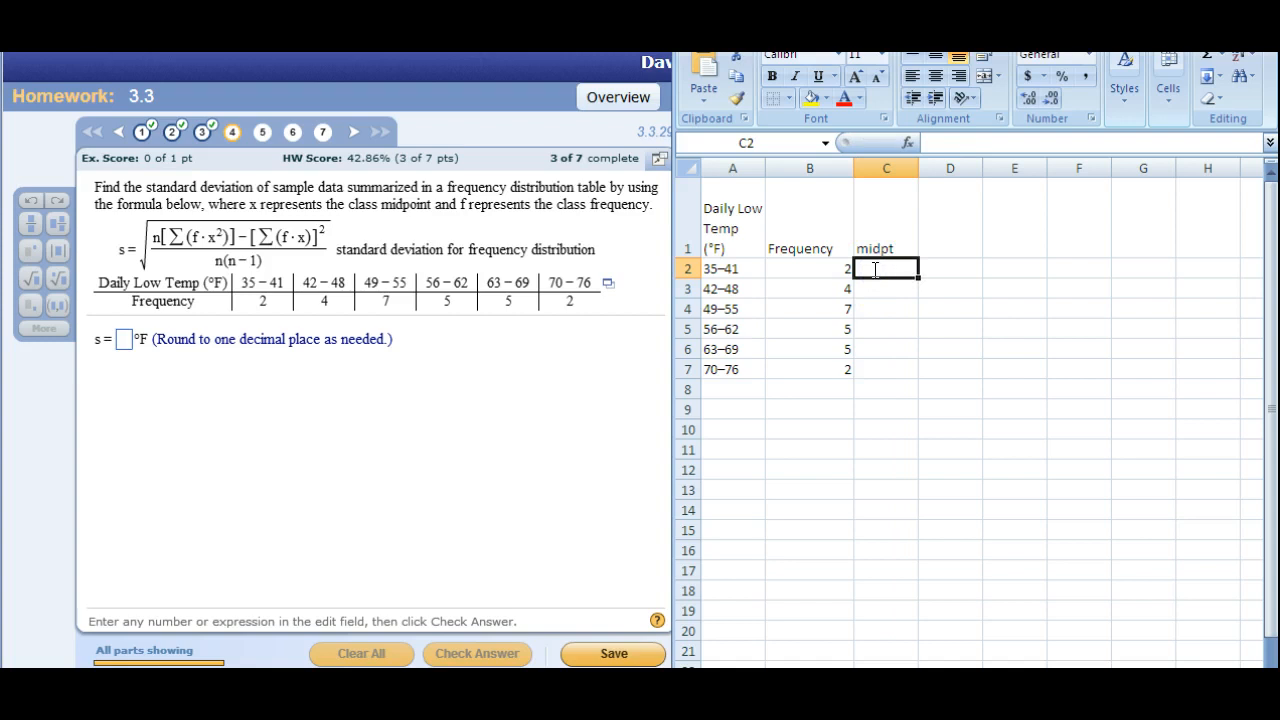
pyautogui.write('=(35+41)/2')
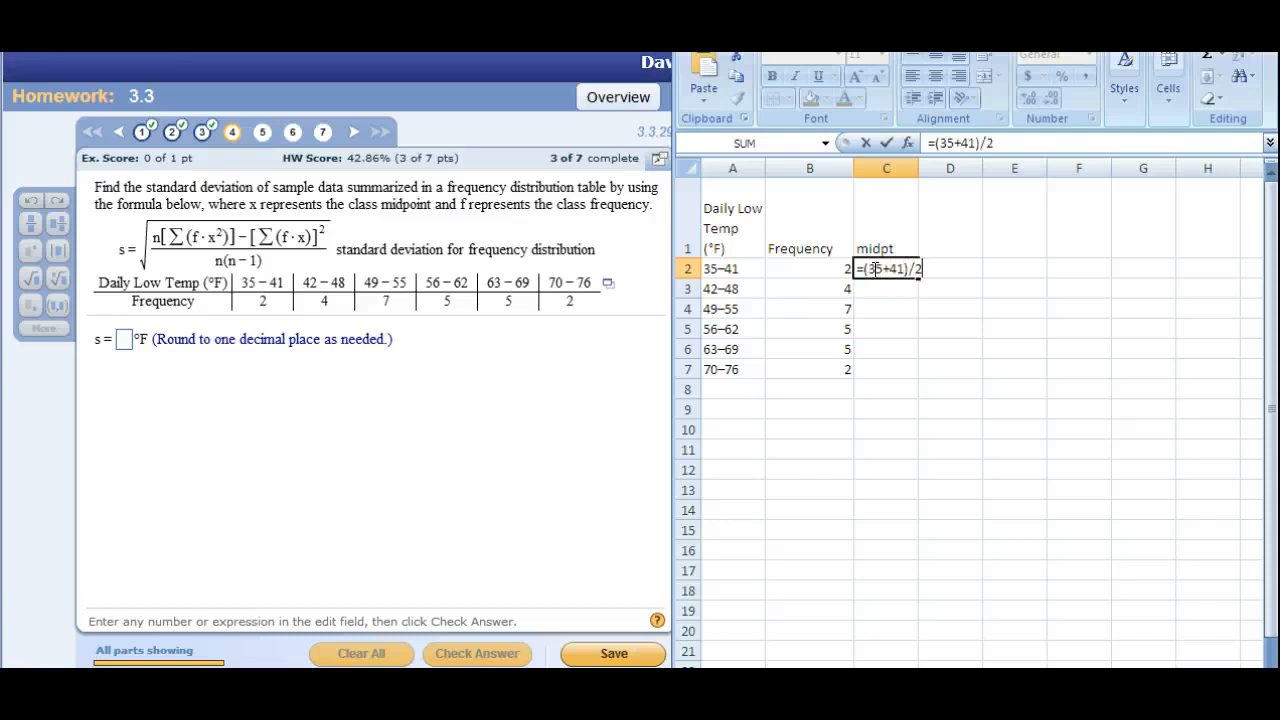
pyautogui.press('Return')
# Calculate the 42–48 midpoint in C3 with =(42+48)/2 and the 49–55 midpoint in C4 by adding 7 to 45.
pyautogui.click(893, 286)
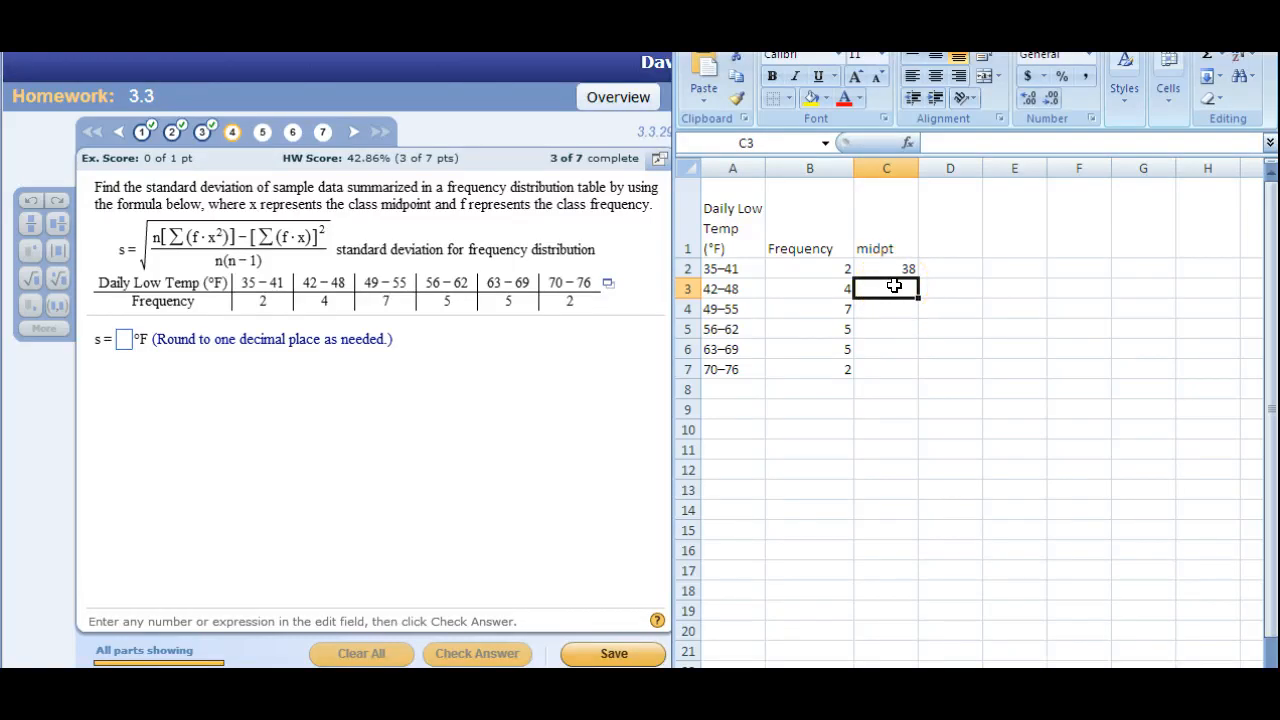
pyautogui.write('=(42+48)/2')
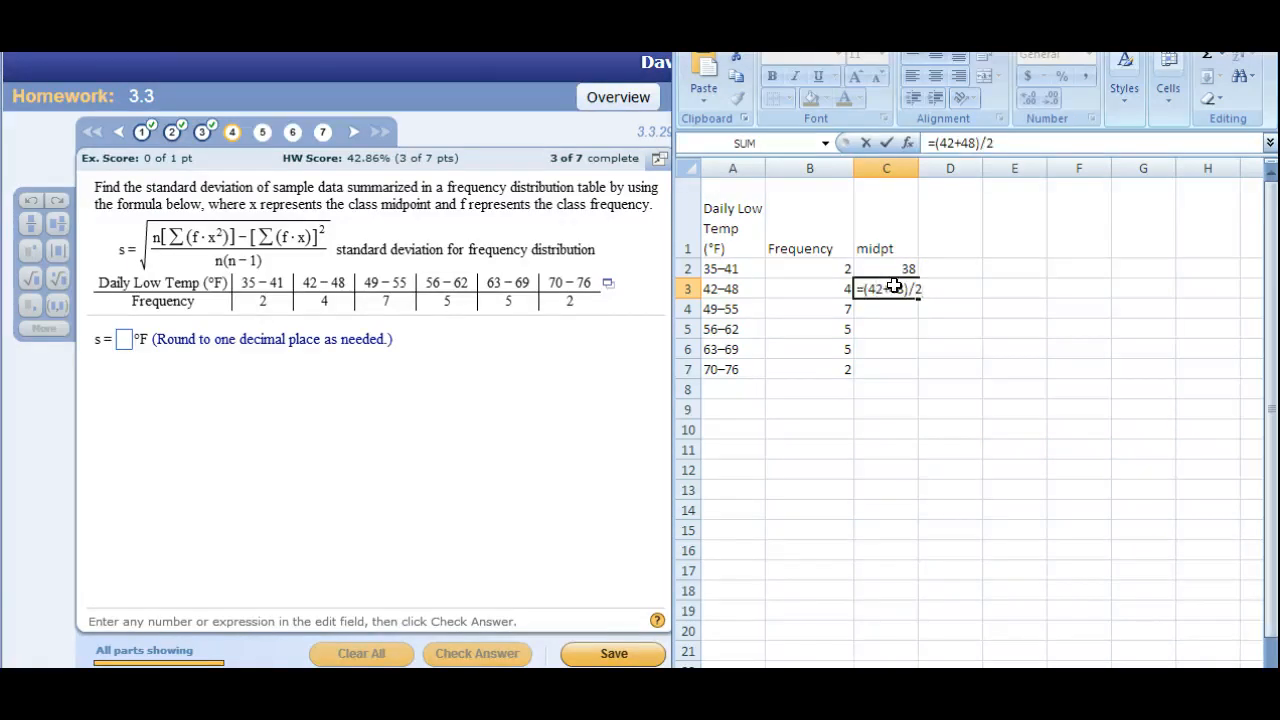
pyautogui.press('Return')
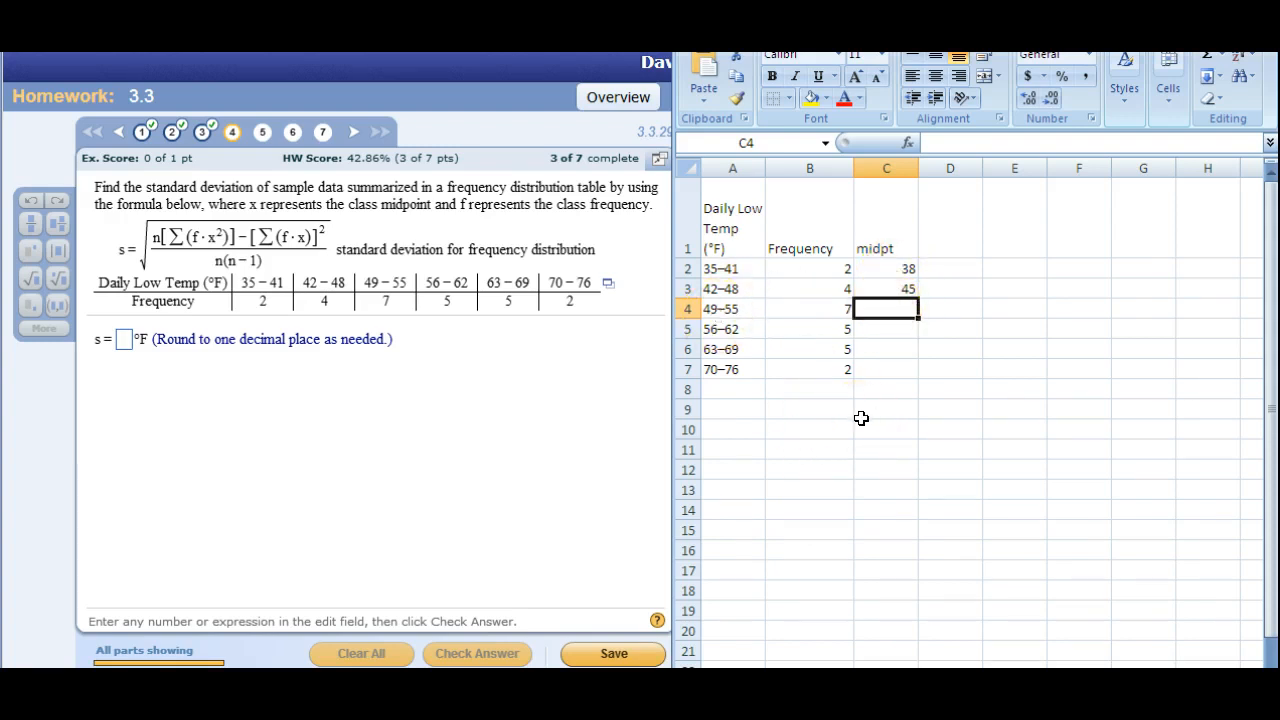
pyautogui.write('=45+7')
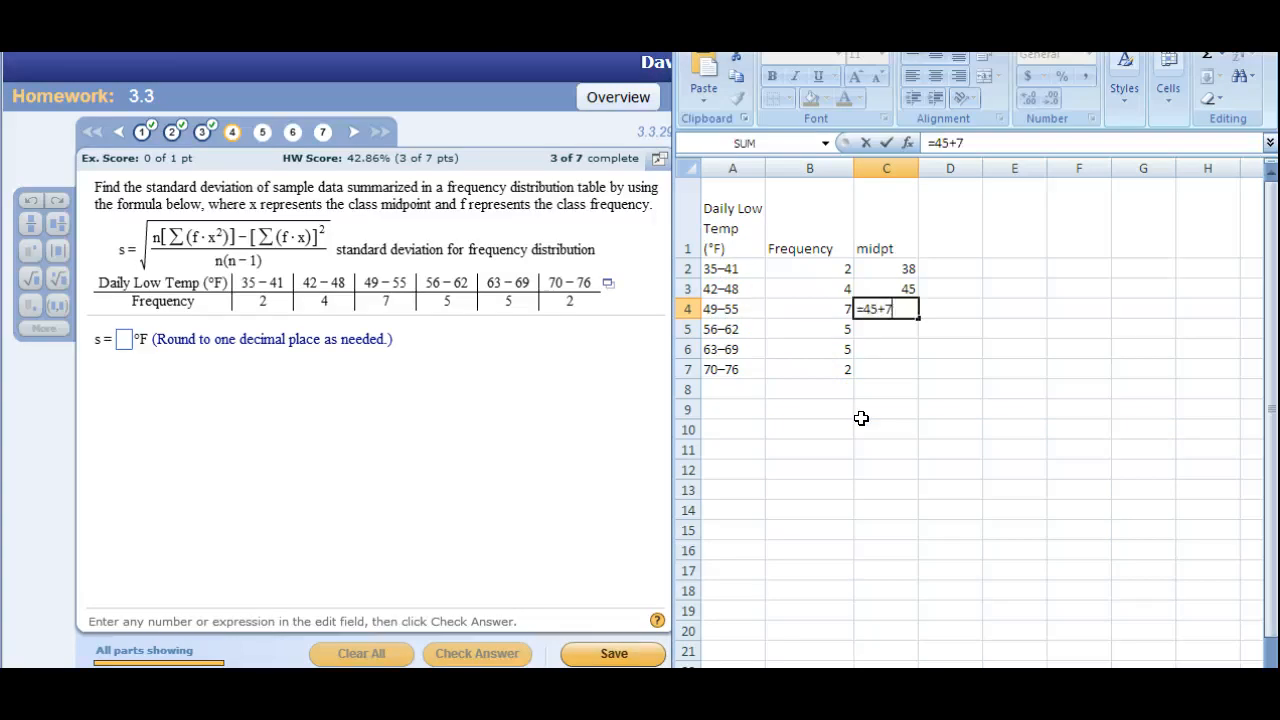
pyautogui.press('Return')
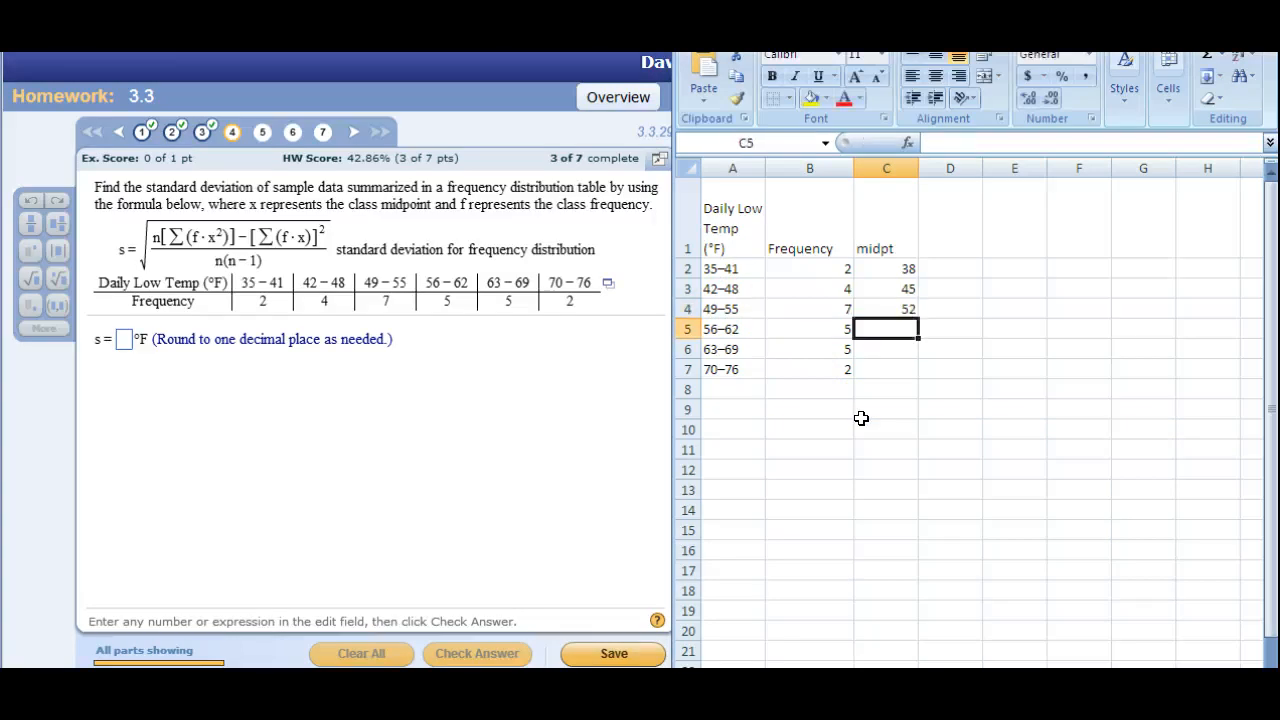
# Calculate the 56–62 class midpoint in C5 with the formula =C4+7.
pyautogui.click(870, 340)
pyautogui.write('=')
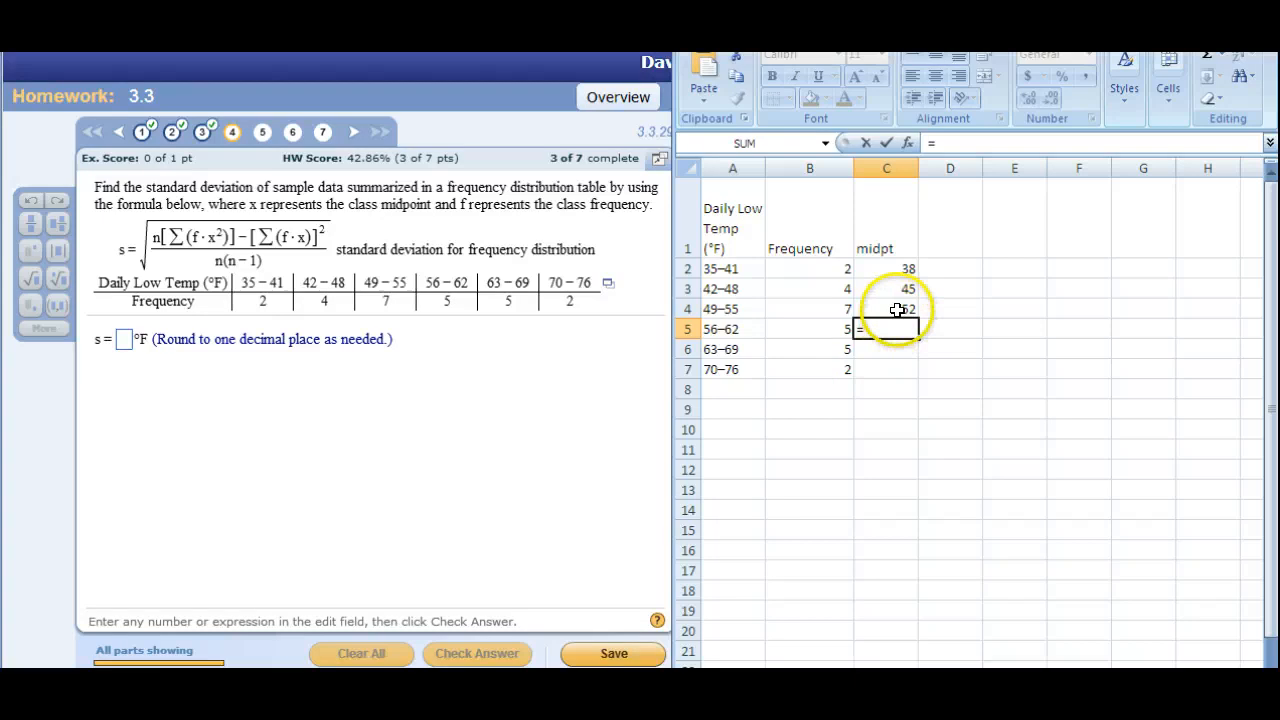
pyautogui.click(897, 311)
pyautogui.write('+')
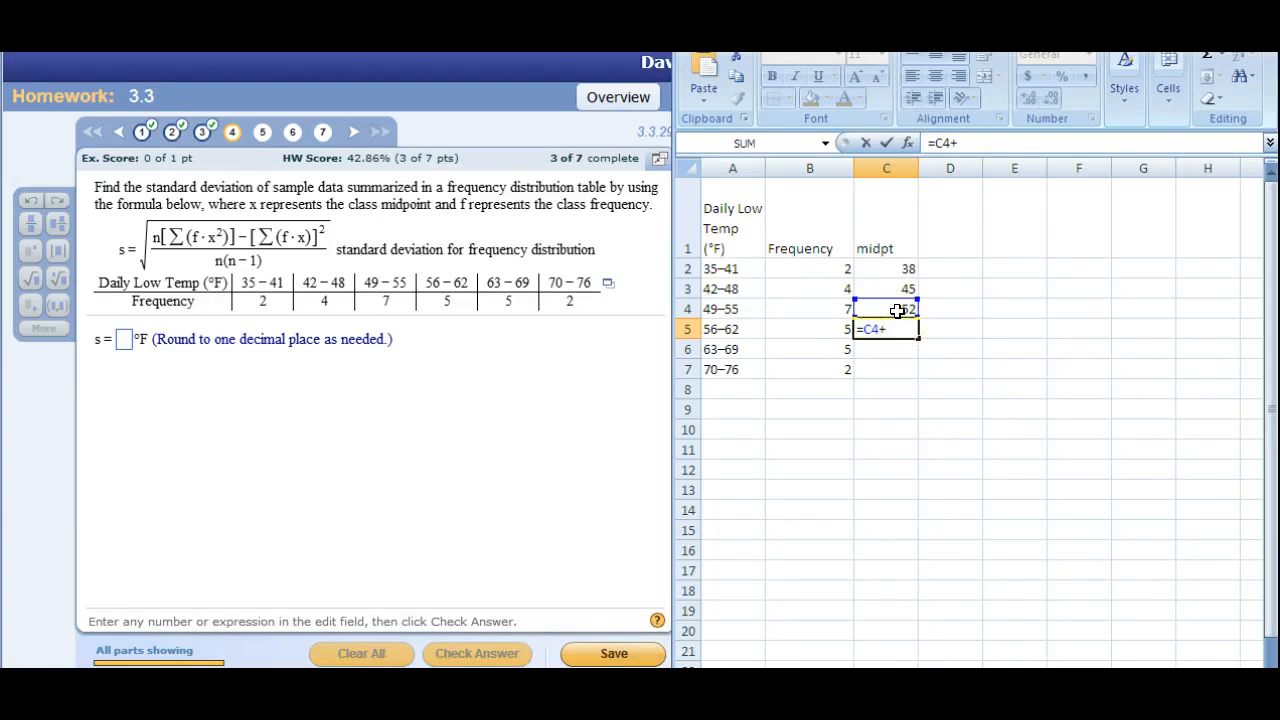
pyautogui.write('7')
pyautogui.press('Return')
# Calculate the 63–69 class midpoint in C6 with =C5+7 and enter 73 as the 70–76 class midpoint in C7.
pyautogui.click(899, 343)
pyautogui.write('=')
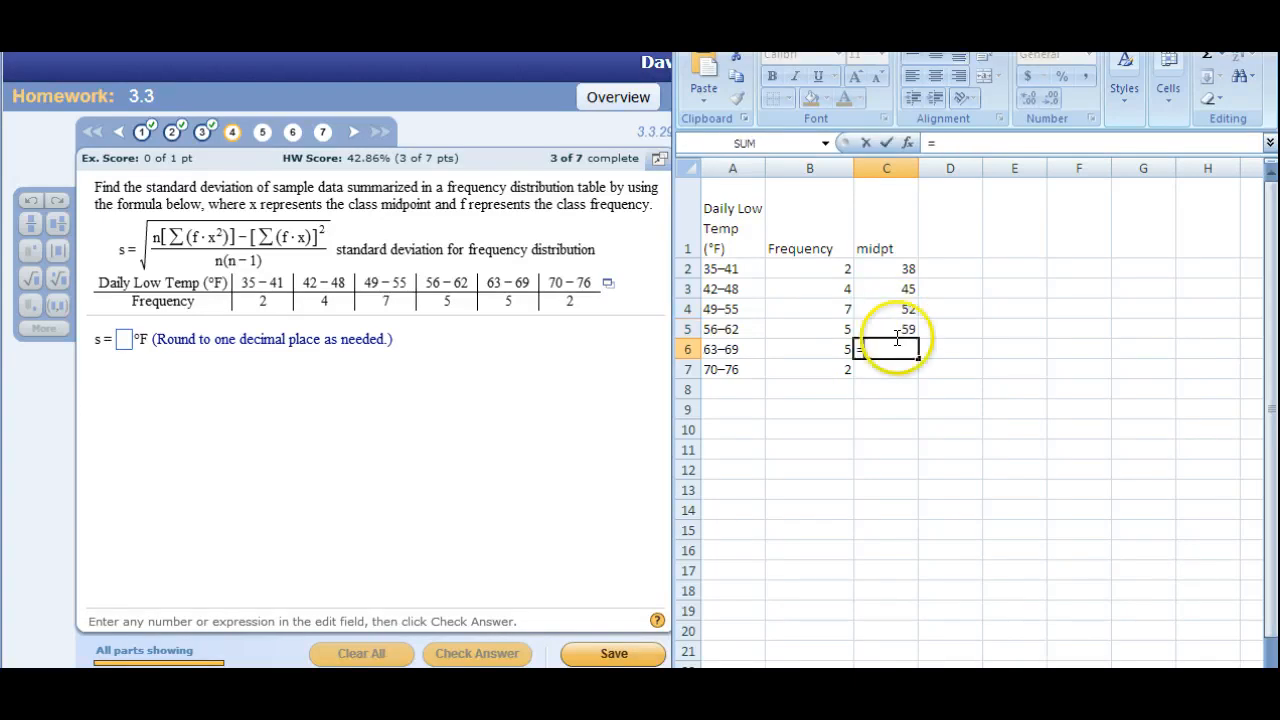
pyautogui.click(897, 329)
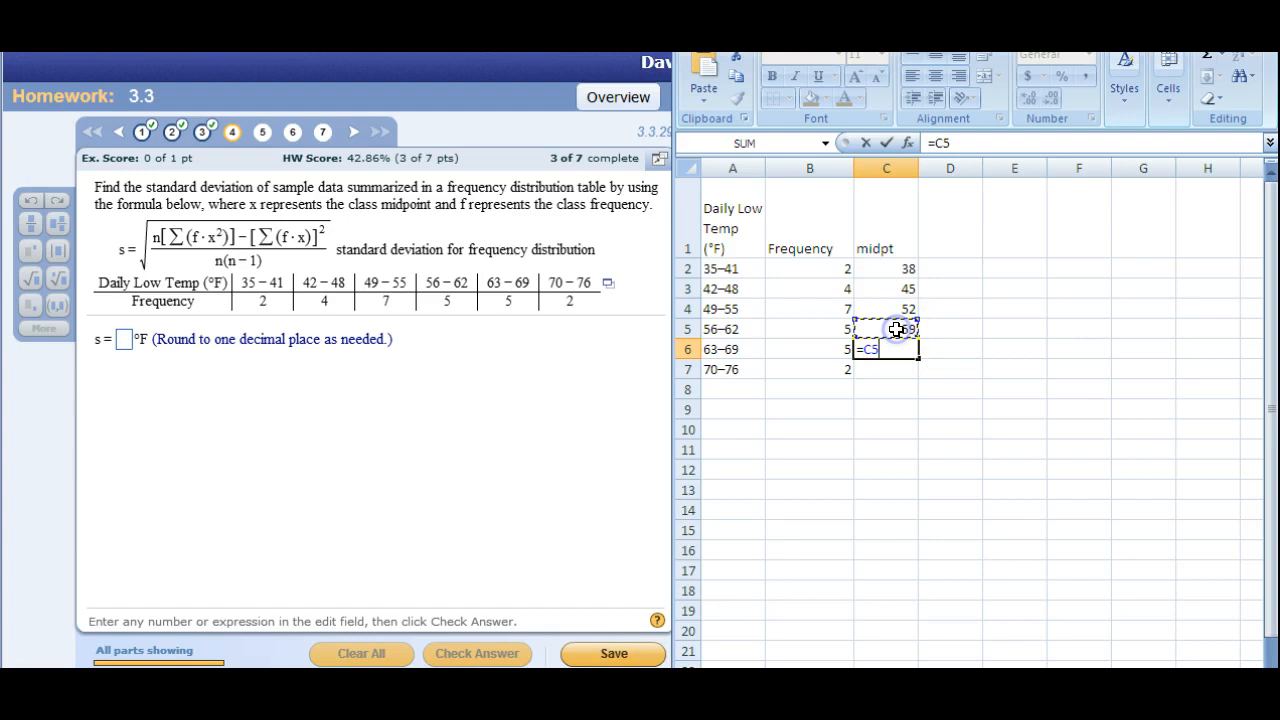
pyautogui.write('+7')
pyautogui.press('Return')
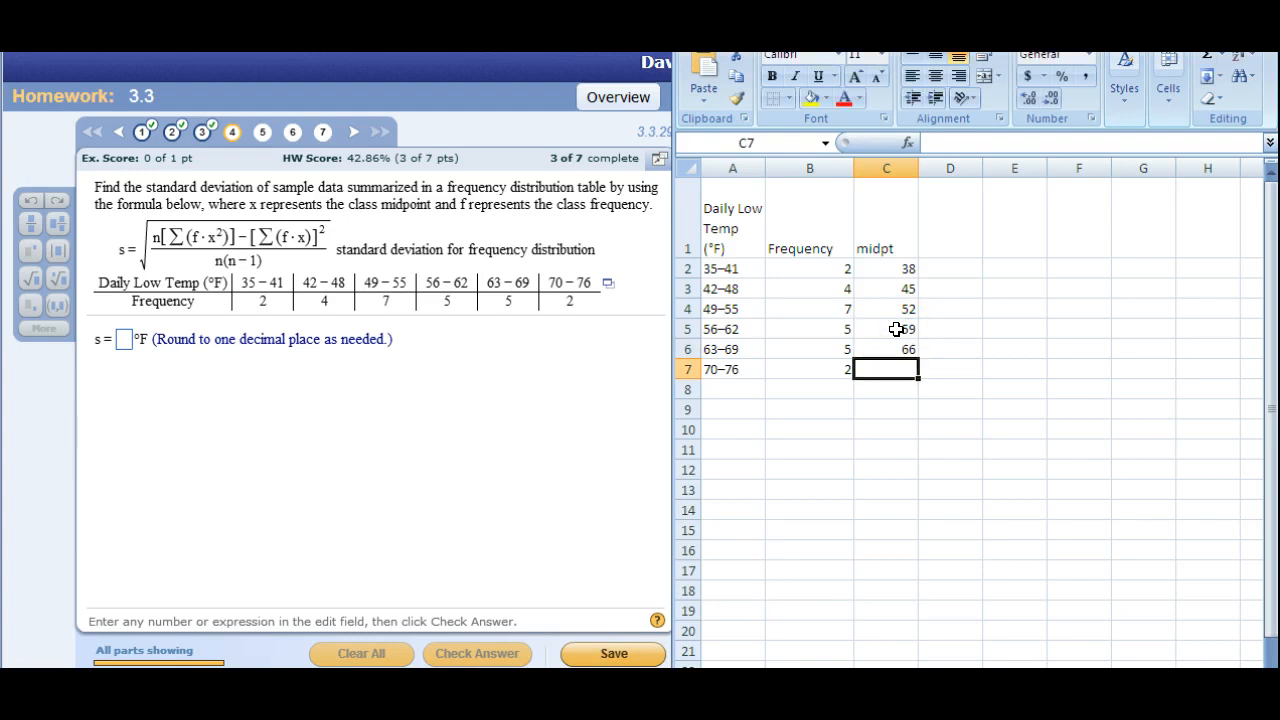
pyautogui.write('73')
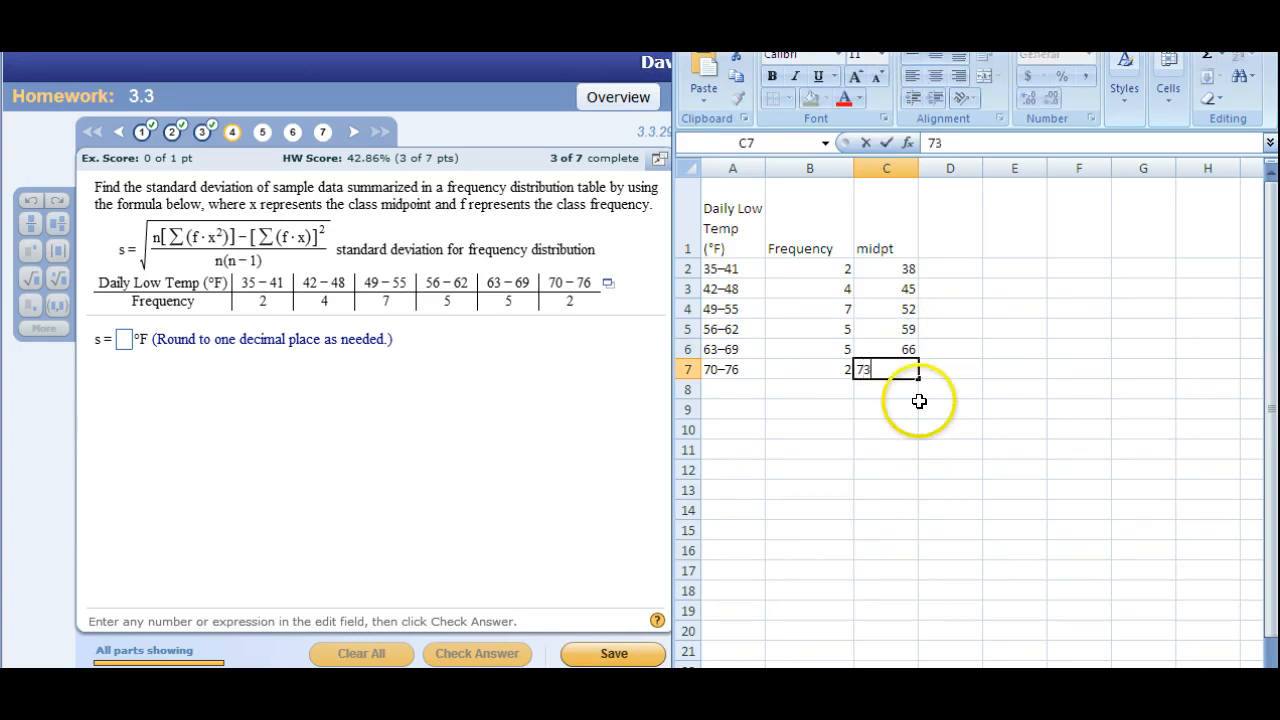
pyautogui.press('Return')
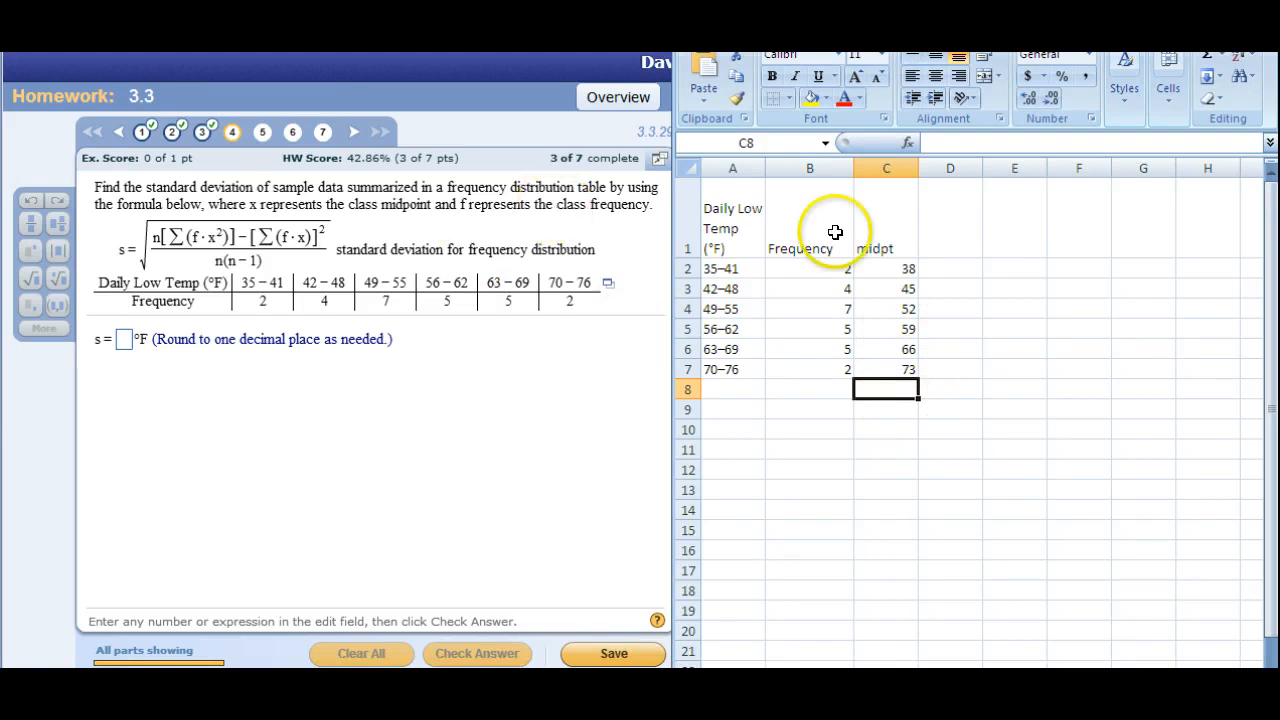
# Change the C1 header to "midpt, x" and head column D with x^2.
pyautogui.click(898, 250)
pyautogui.click(982, 137)
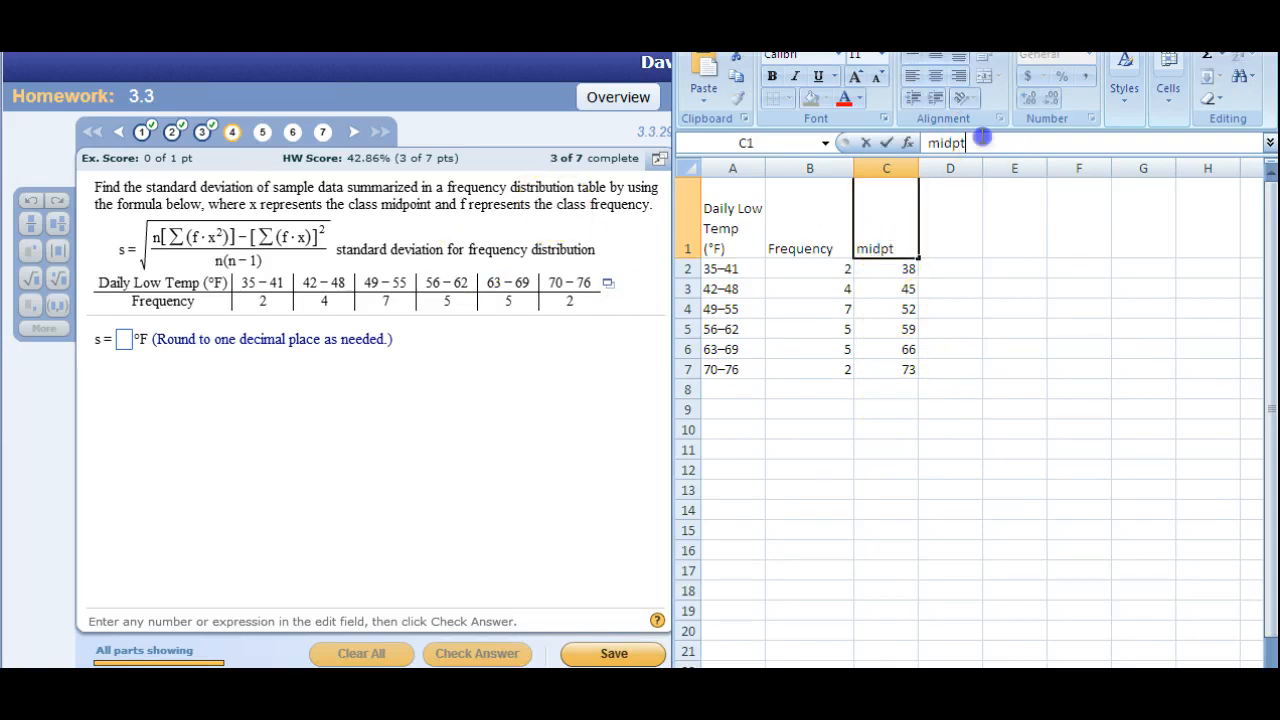
pyautogui.press('Return')
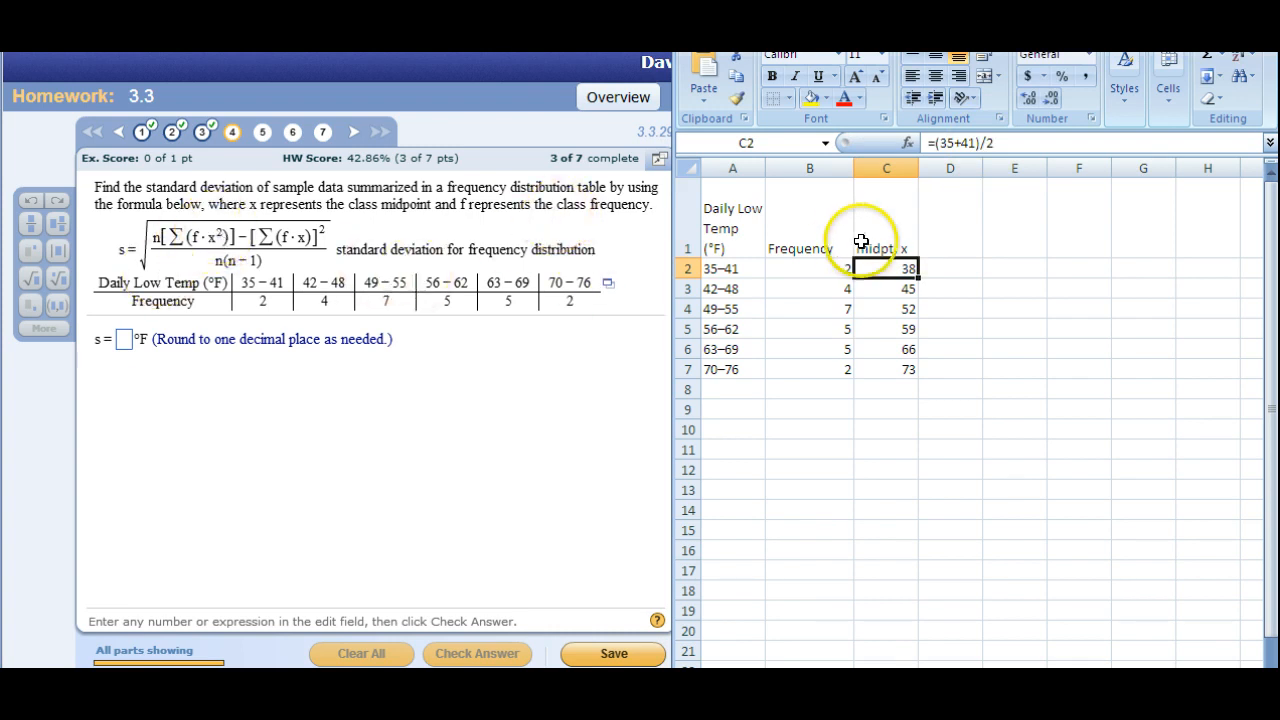
pyautogui.click(931, 249)
pyautogui.write('x^2')
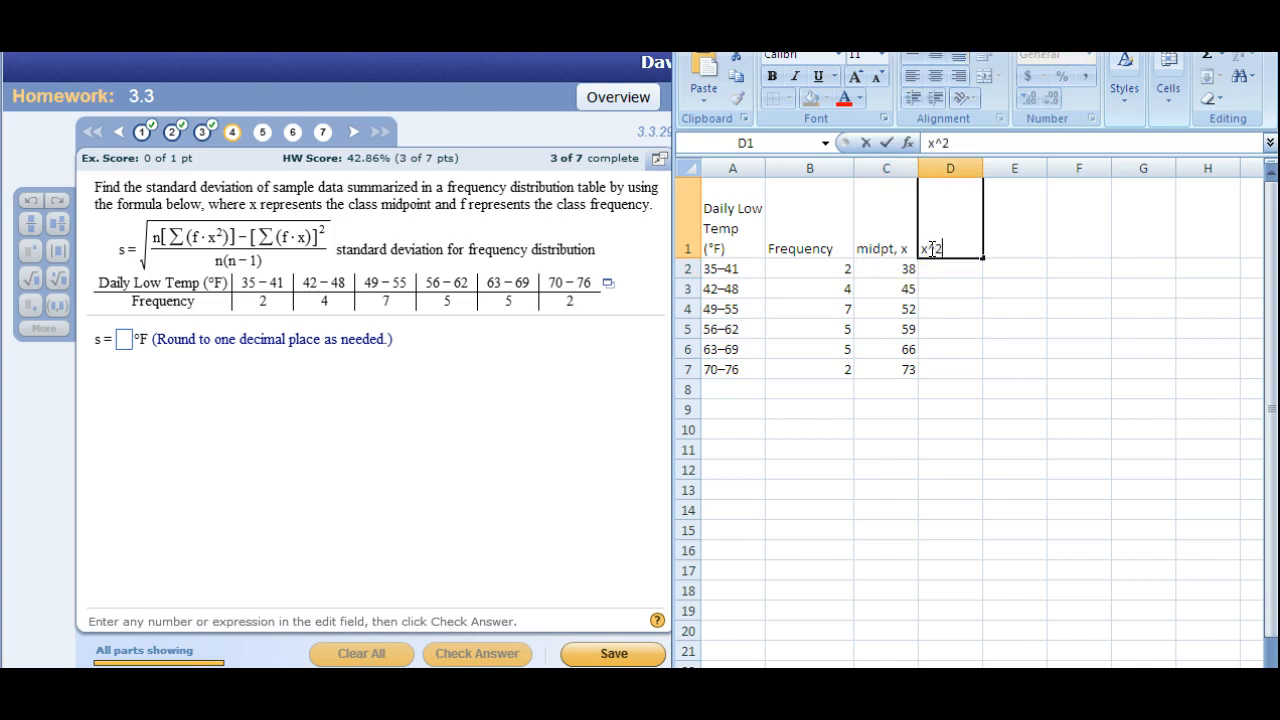
pyautogui.press('Return')
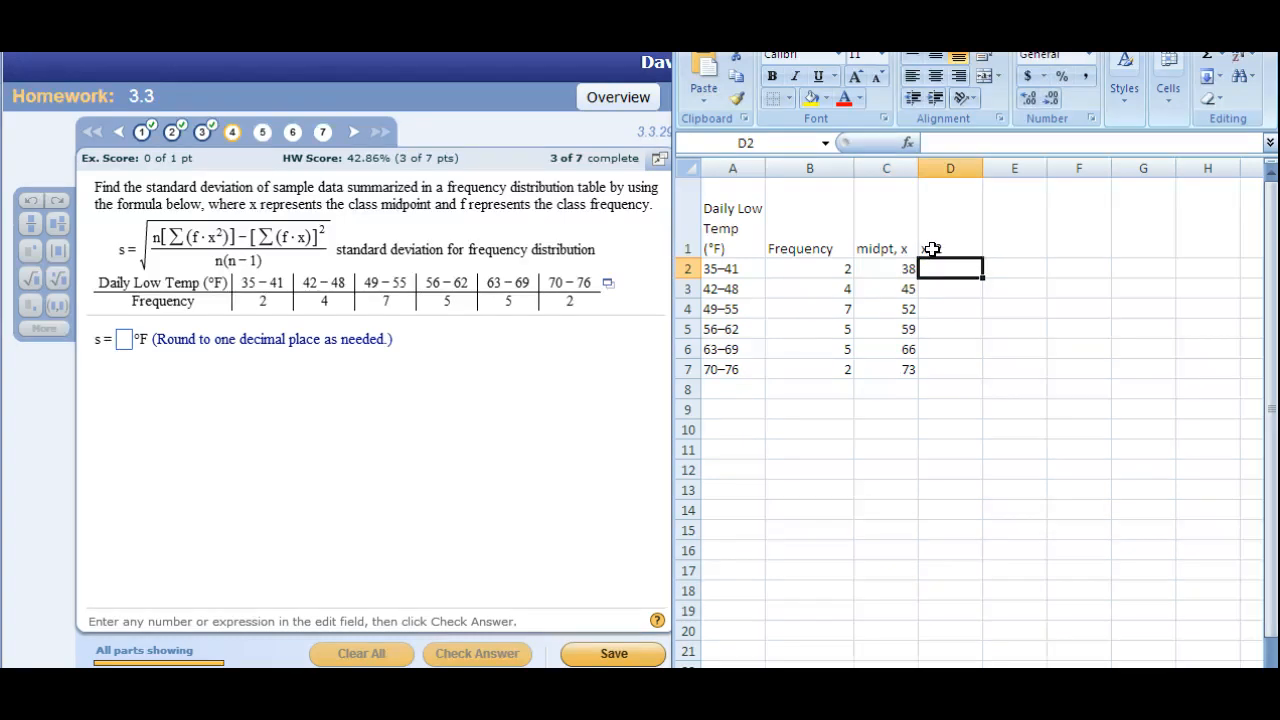
# Calculate the square of the 35–41 class midpoint in D2 with the formula =C2^2.
pyautogui.write('=')
pyautogui.click(902, 268)
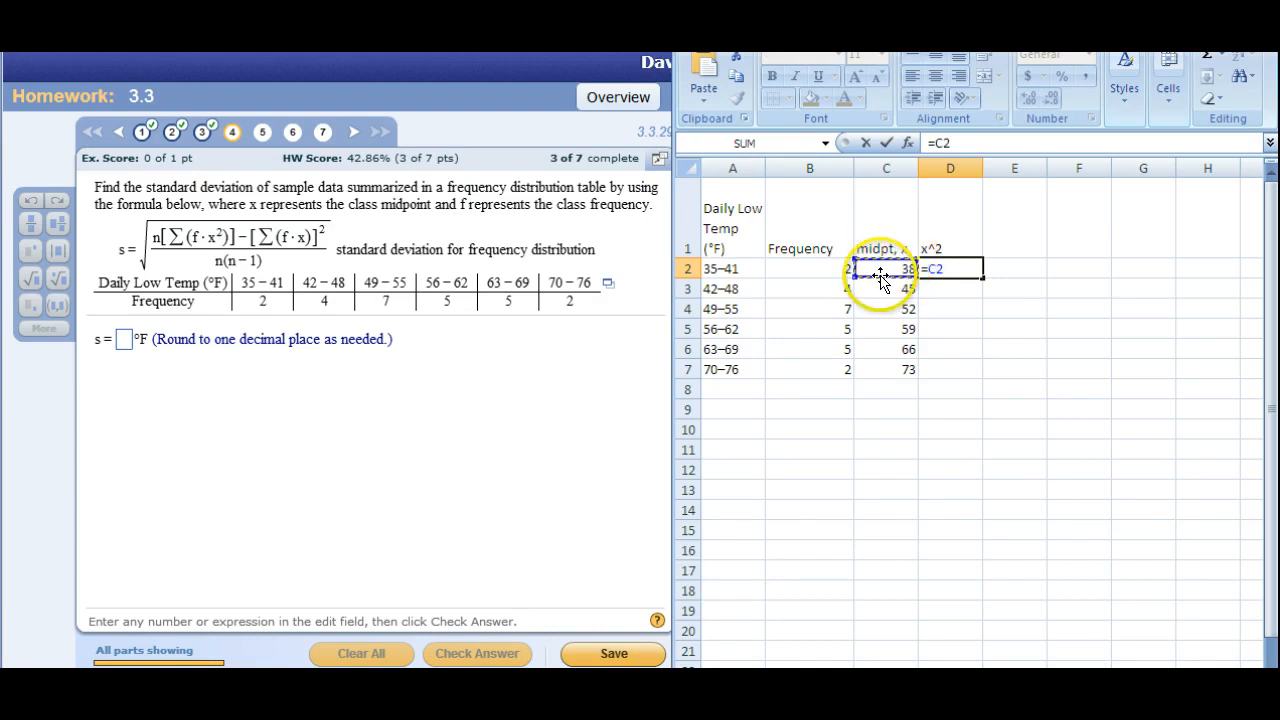
pyautogui.write('^')
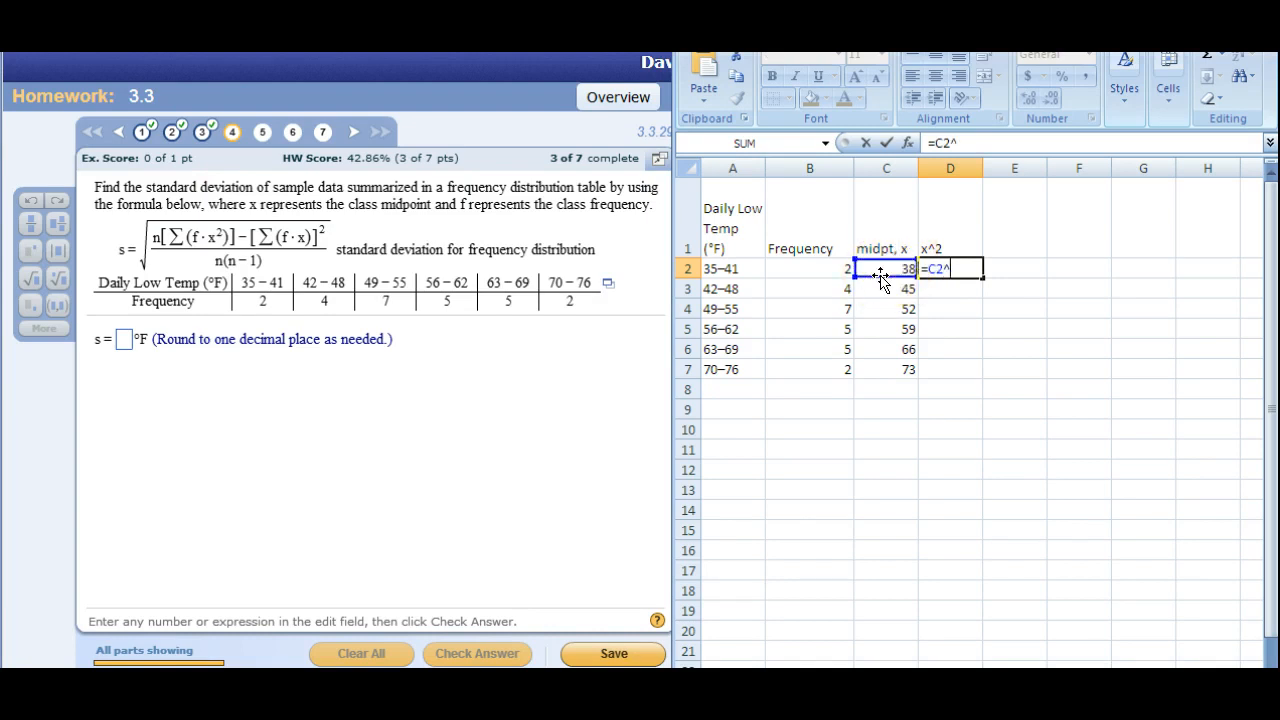
pyautogui.write('2')
pyautogui.press('Return')
# Copy the squared-midpoint formula from D2 down through D7 and undo that fill.
pyautogui.click(970, 272)
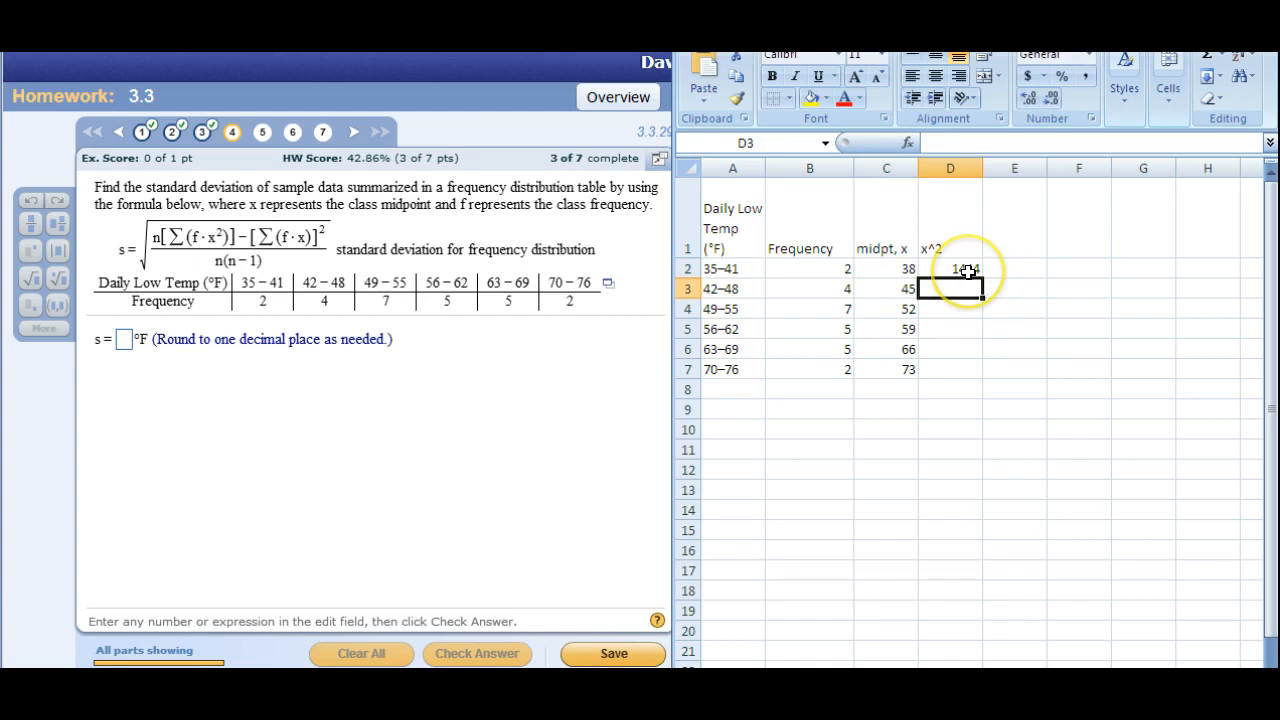
pyautogui.click(968, 271)
pyautogui.click(981, 277)
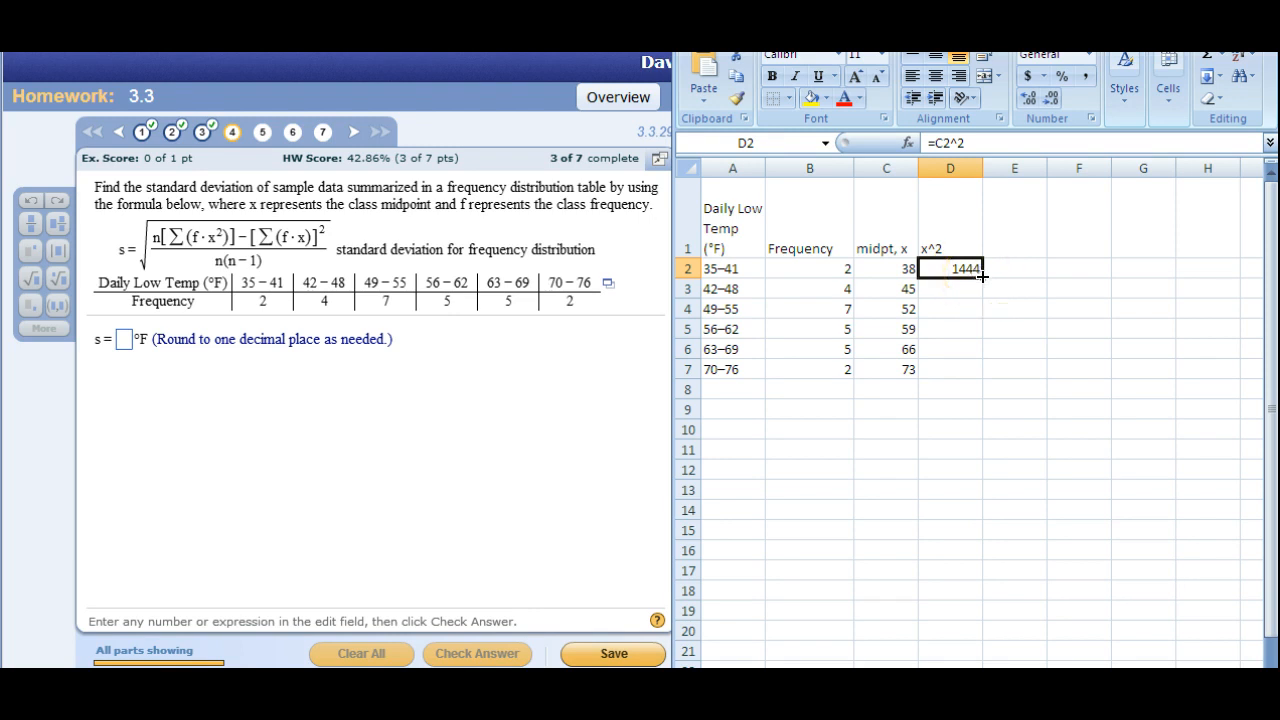
pyautogui.moveTo(981, 277); pyautogui.dragTo(978, 371)
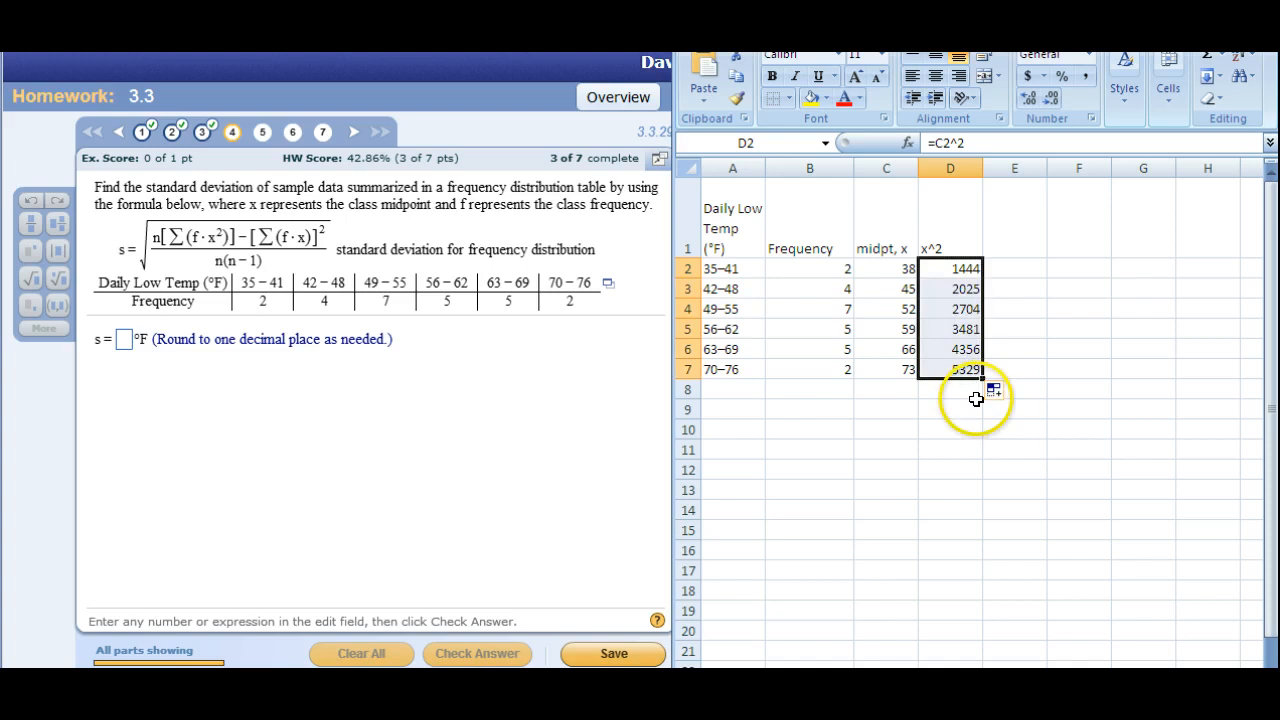
pyautogui.hotkey('ctrl', 'z')
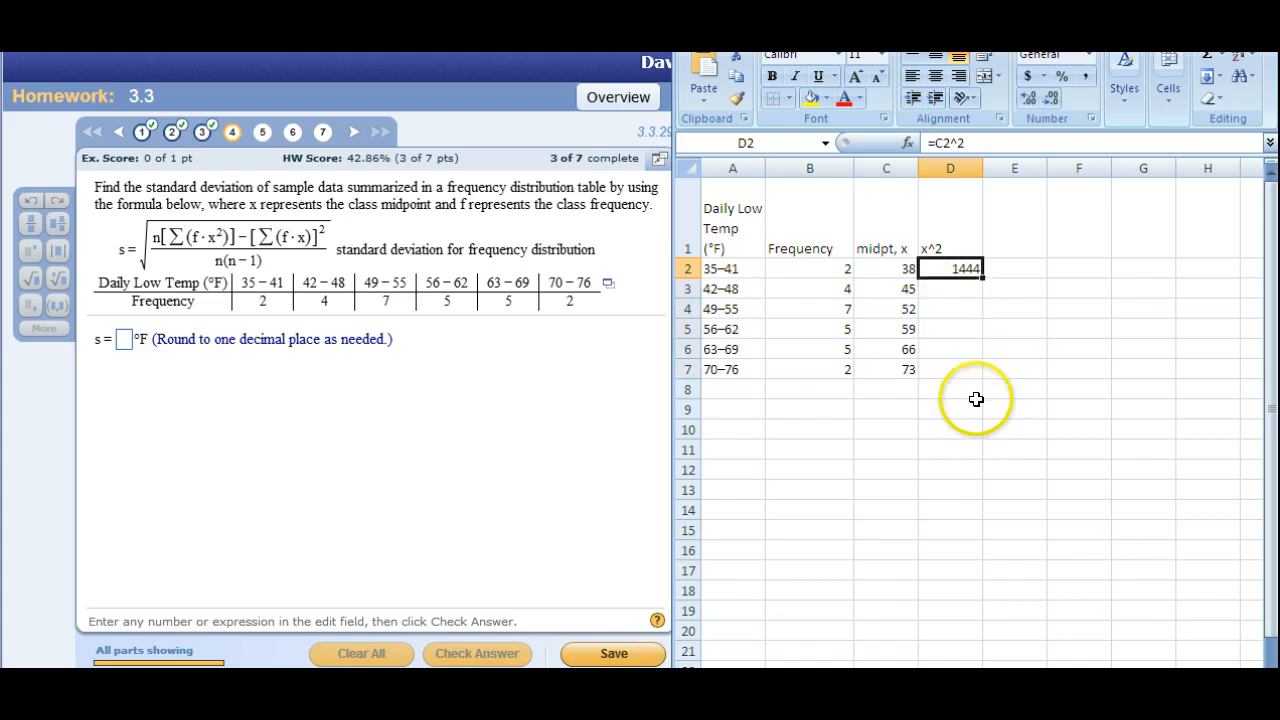
# Auto-fill the x^2 formula from D2 down to D7 and check the copied formulas in the column.
pyautogui.doubleClick(983, 277)
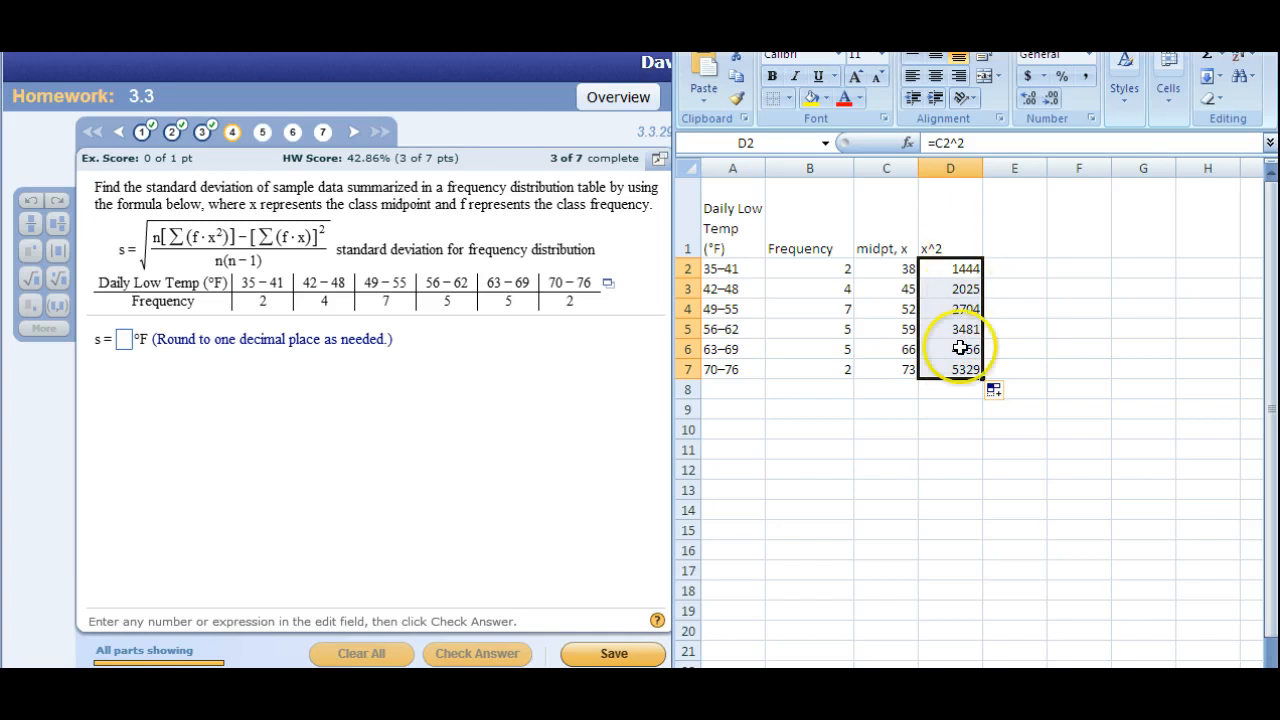
pyautogui.click(958, 287)
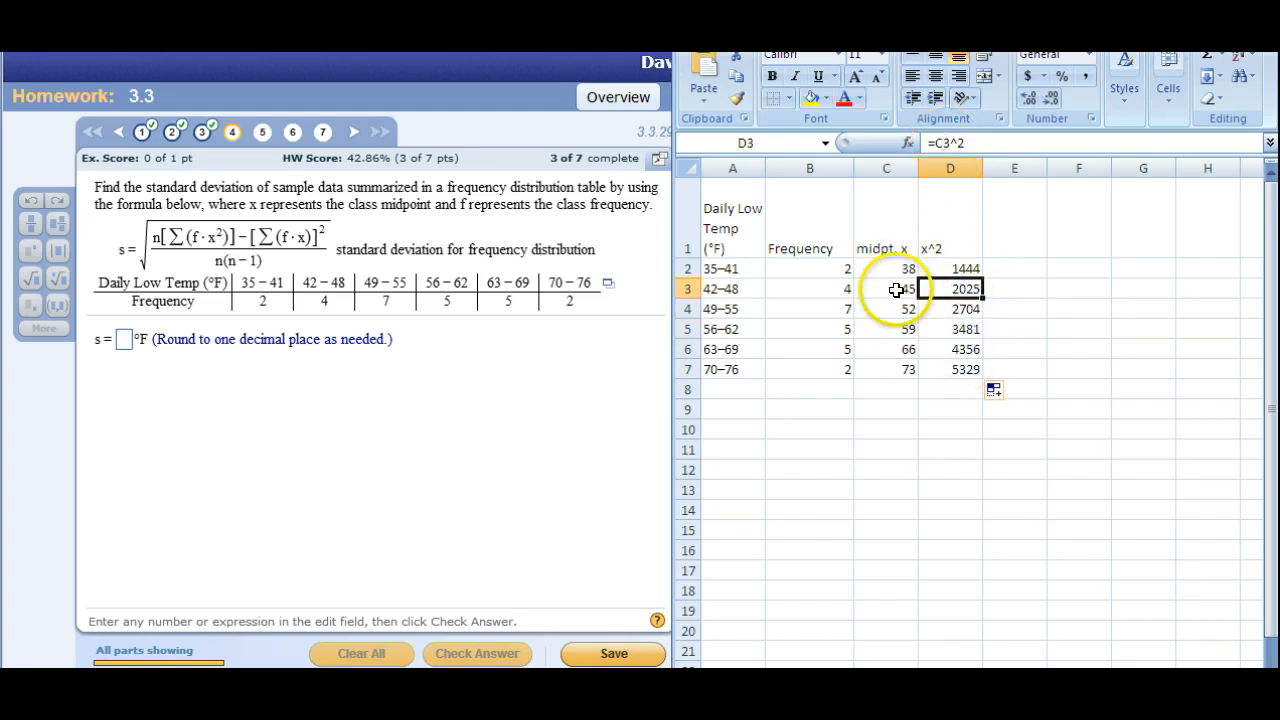
pyautogui.click(960, 307)
pyautogui.click(948, 347)
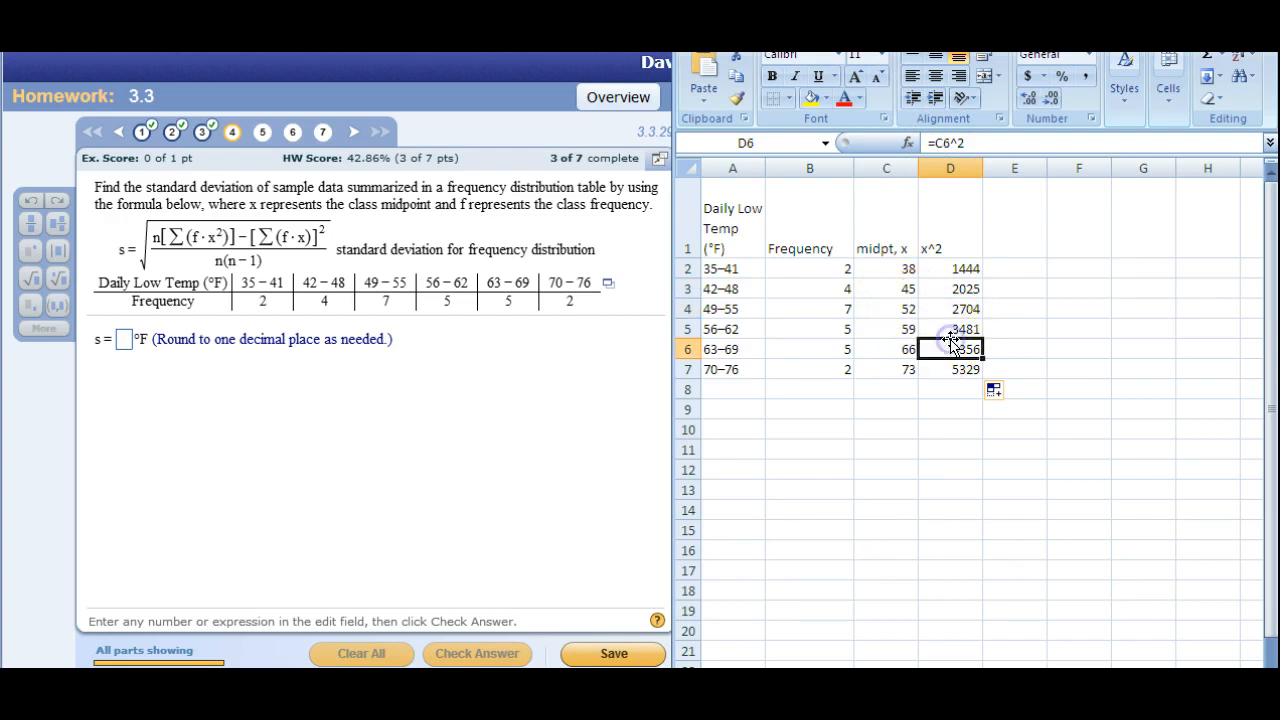
pyautogui.click(950, 369)
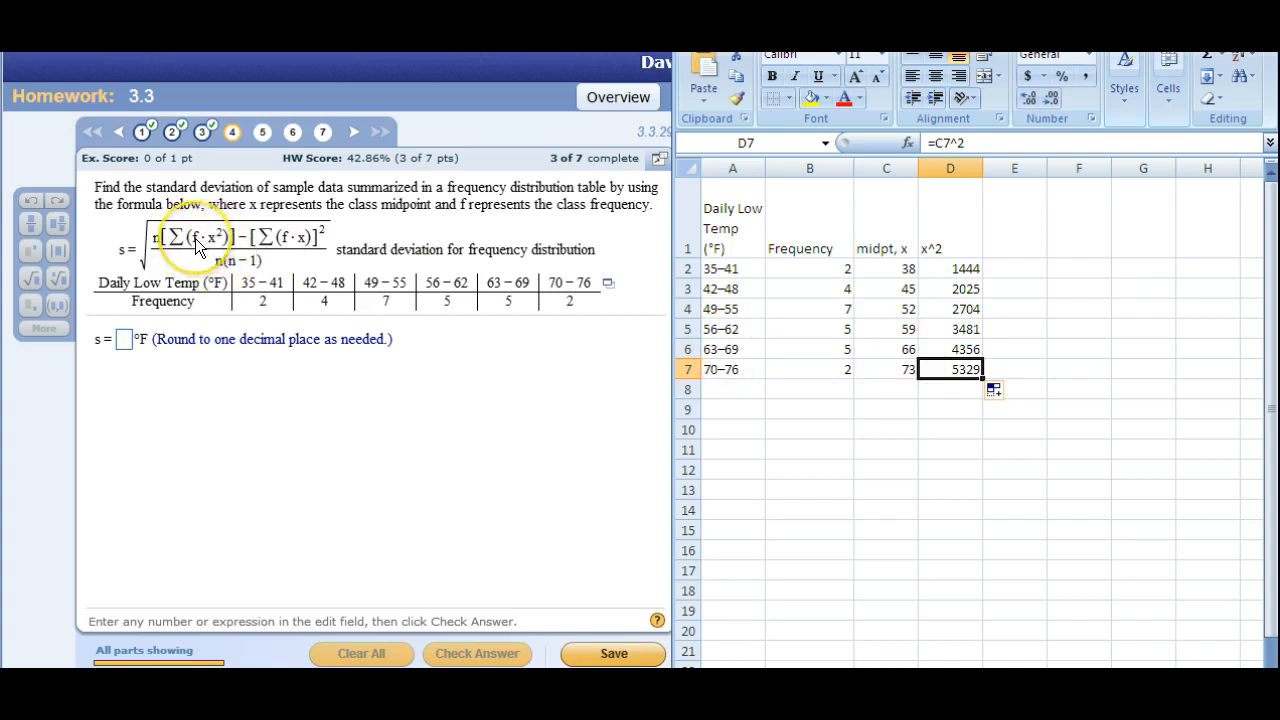
# Change the B1 header to "Frequency, f" and head column E with f*x^2.
pyautogui.click(805, 245)
pyautogui.click(1013, 142)
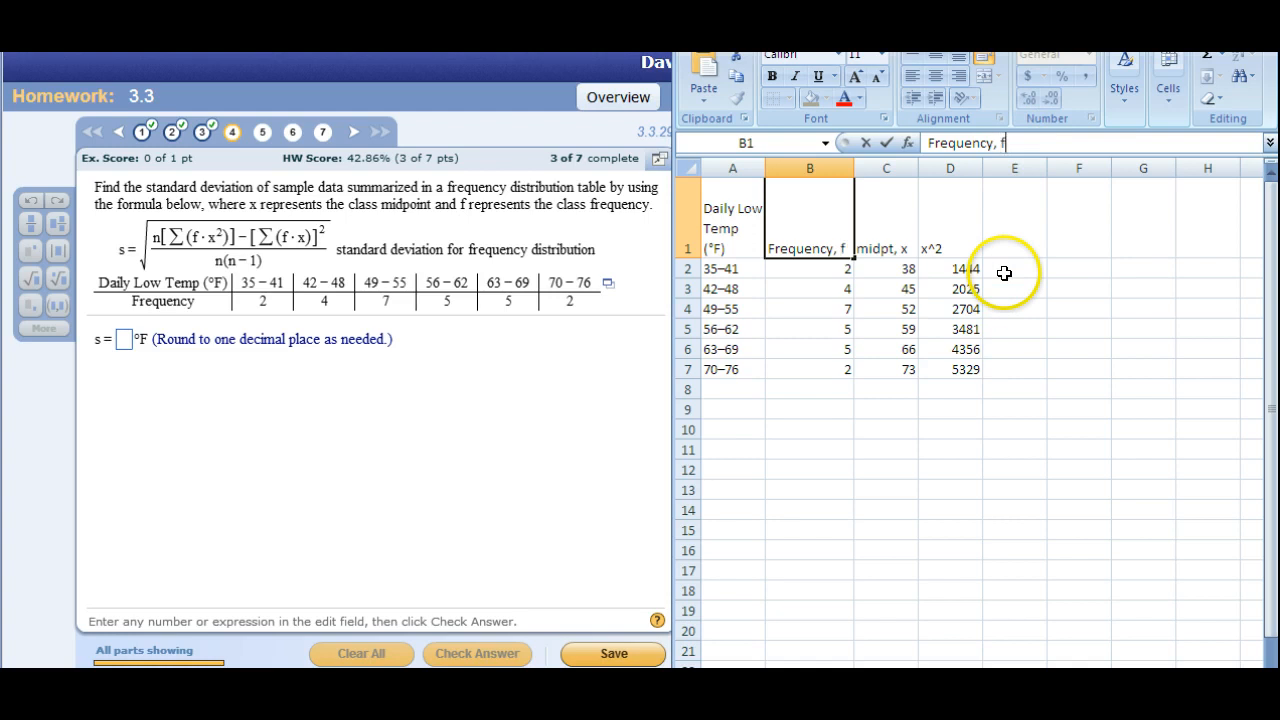
pyautogui.press('Return')
pyautogui.click(1000, 252)
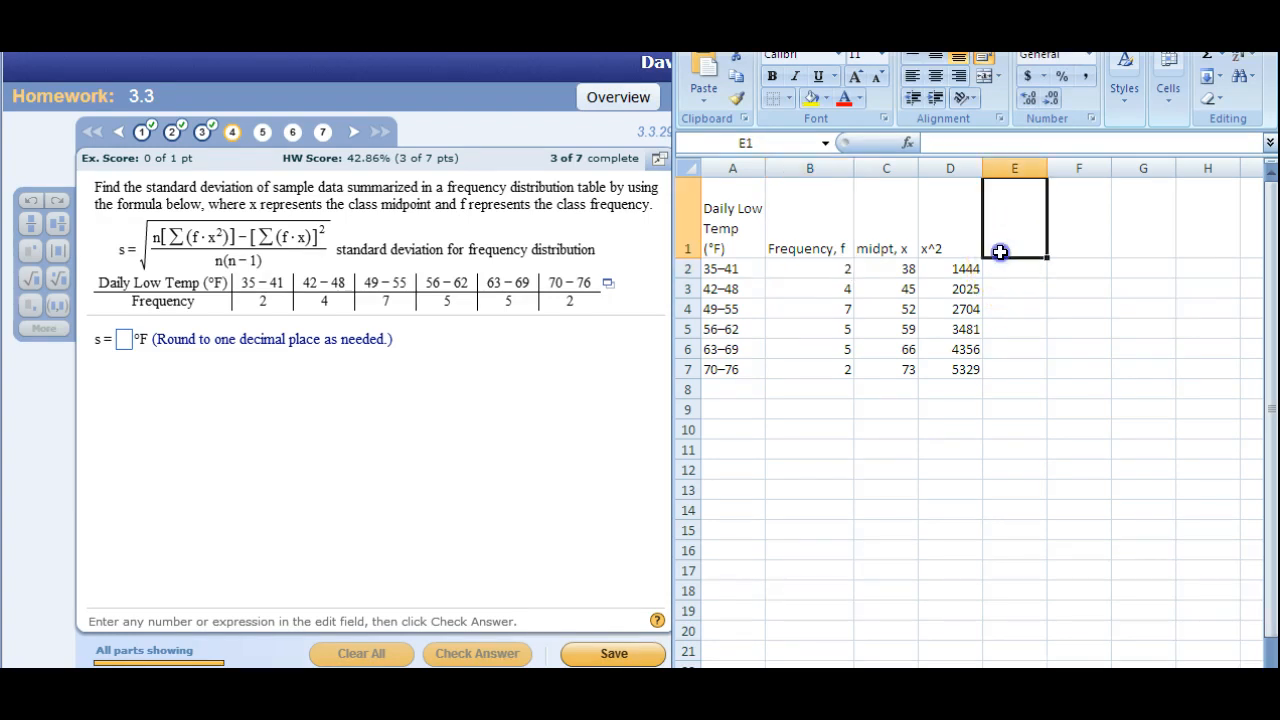
pyautogui.write('f')
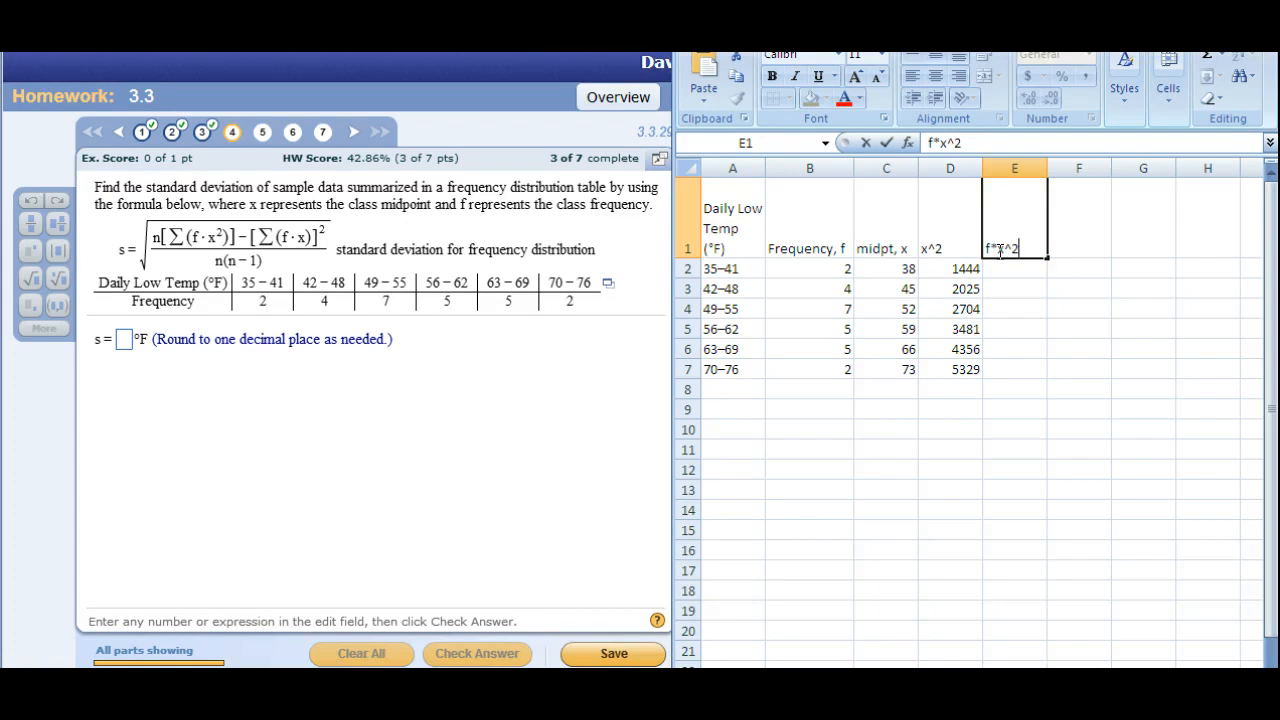
pyautogui.write('*x^2')
pyautogui.press('Return')
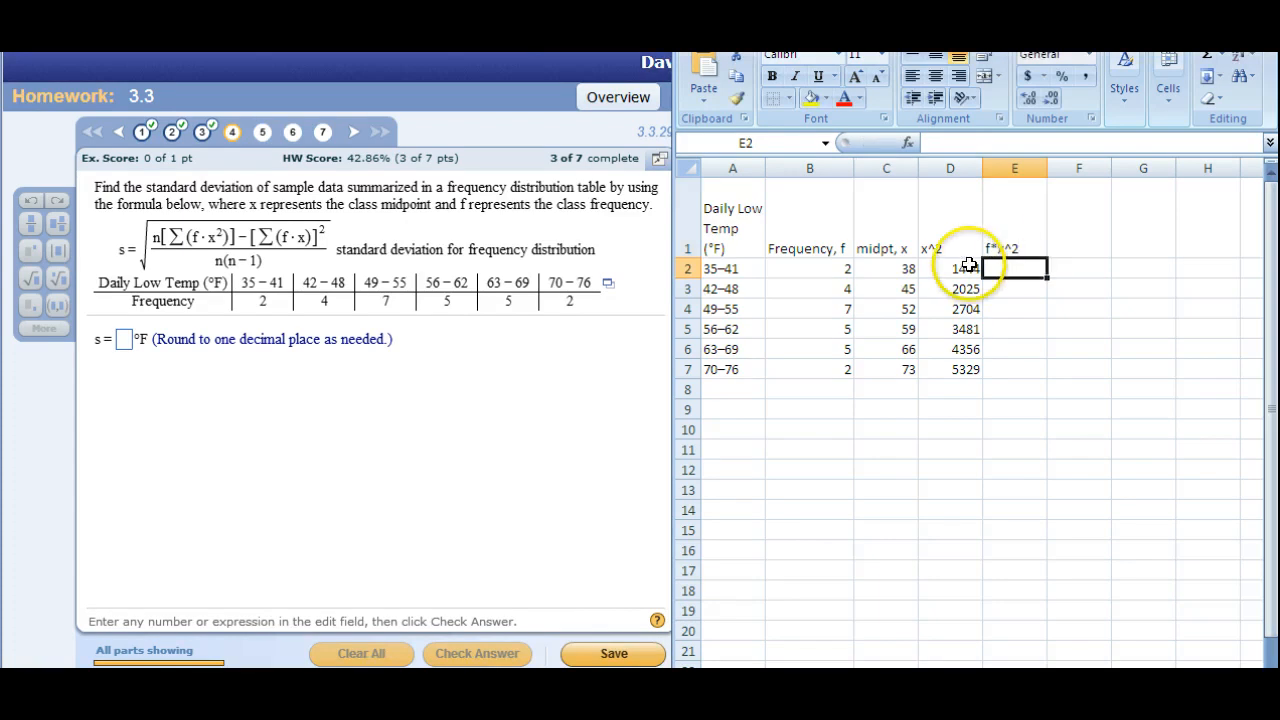
# Multiply the 35–41 class frequency by its squared midpoint in E2 with =B2*D2.
pyautogui.write('=')
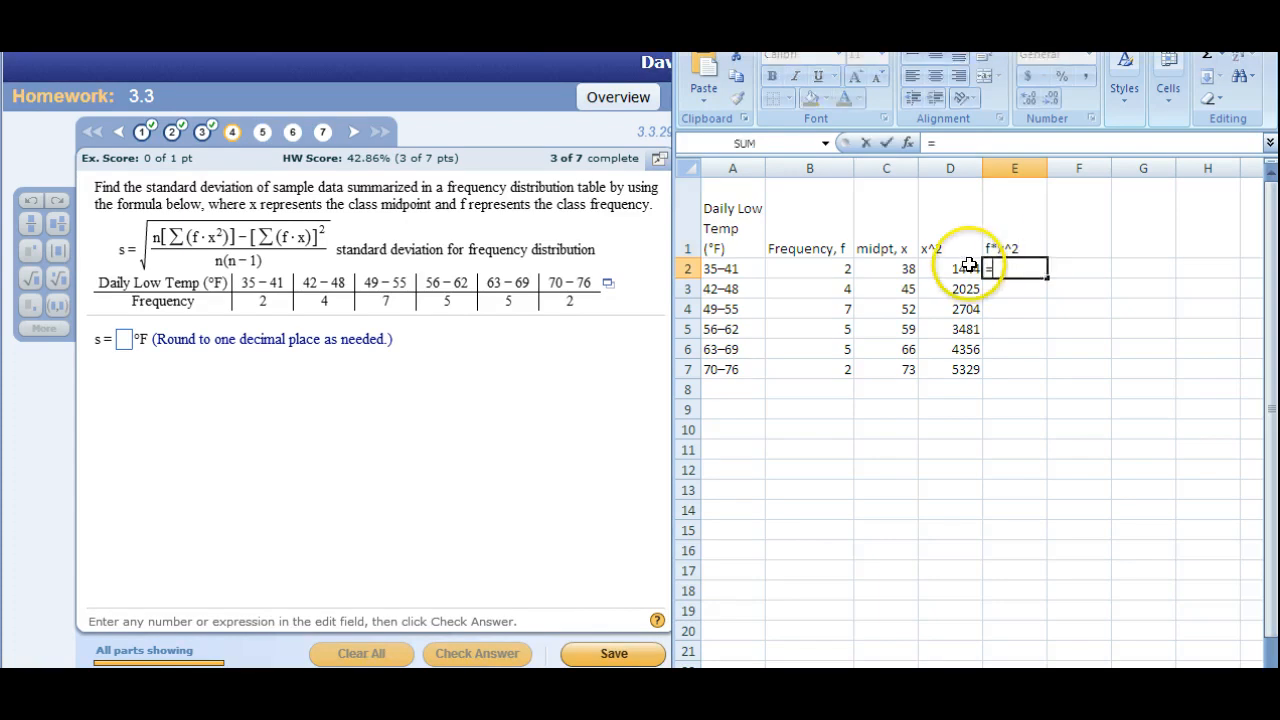
pyautogui.click(831, 266)
pyautogui.write('*')
pyautogui.click(948, 266)
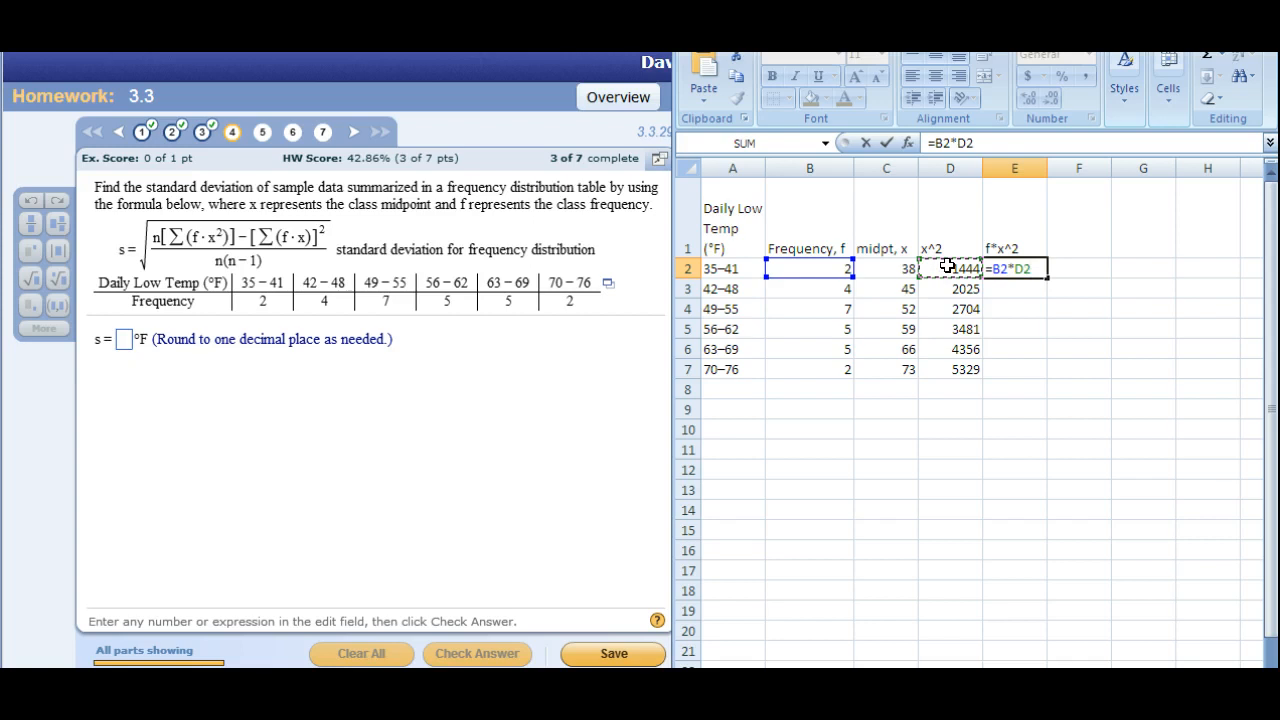
pyautogui.press('Return')
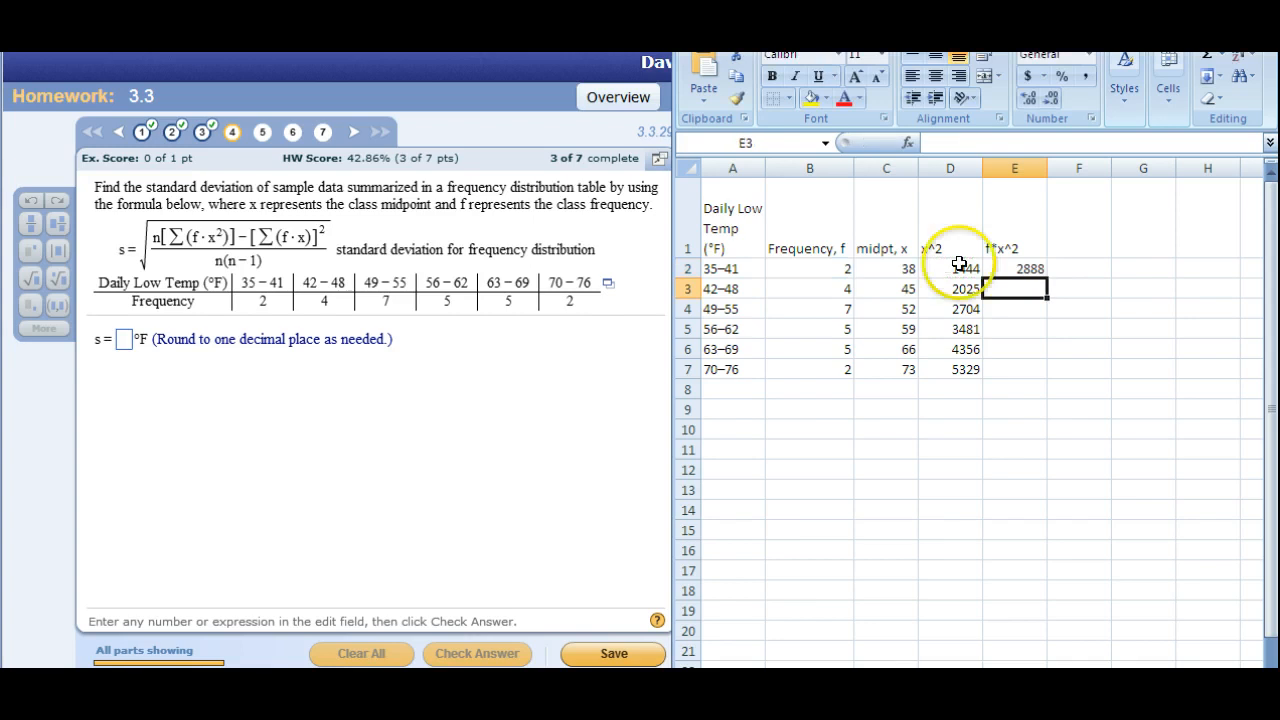
# Auto-fill the f*x^2 formula from E2 down to E7 and total the column in E8 with AutoSum.
pyautogui.click(1035, 268)
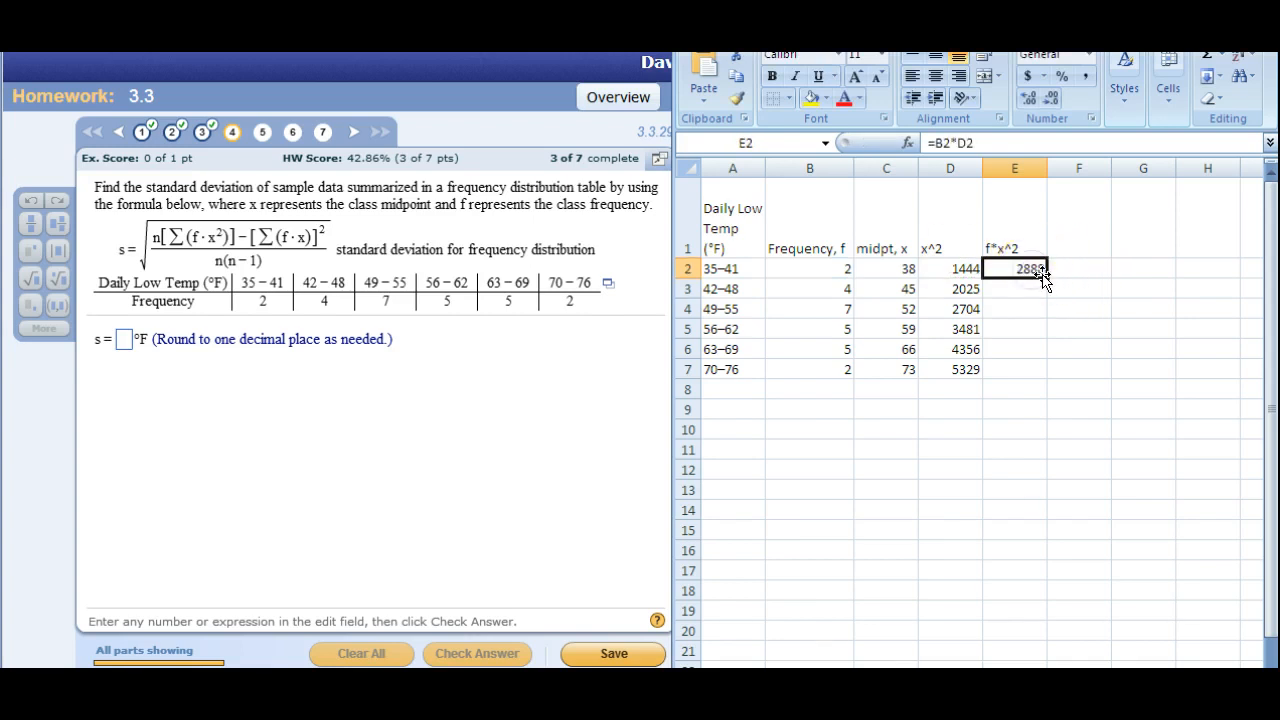
pyautogui.doubleClick(1047, 276)
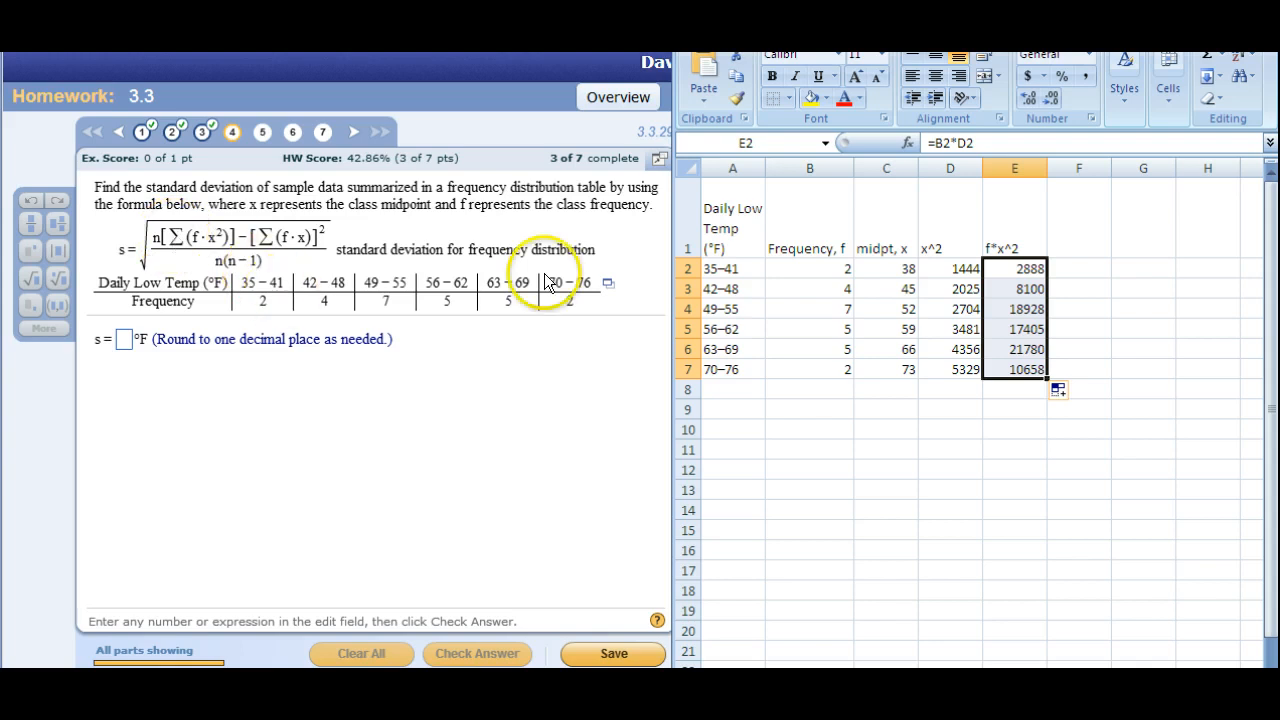
pyautogui.click(1208, 58)
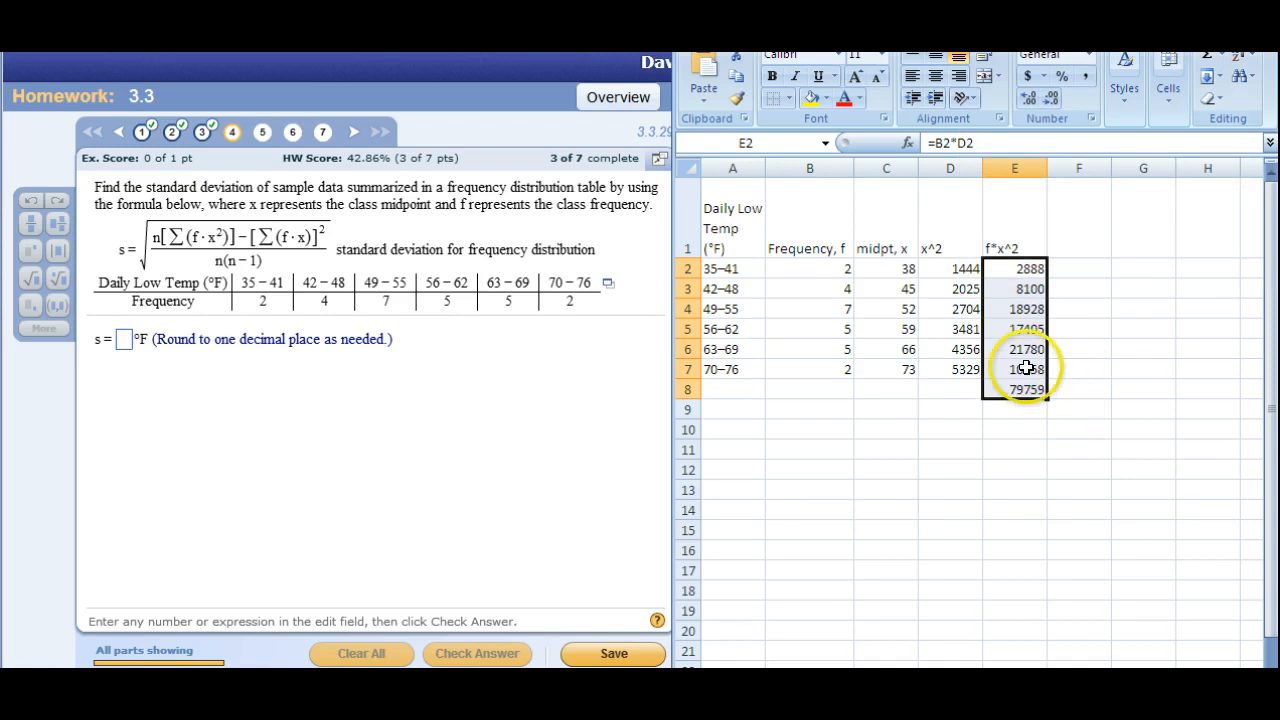
pyautogui.click(1011, 416)
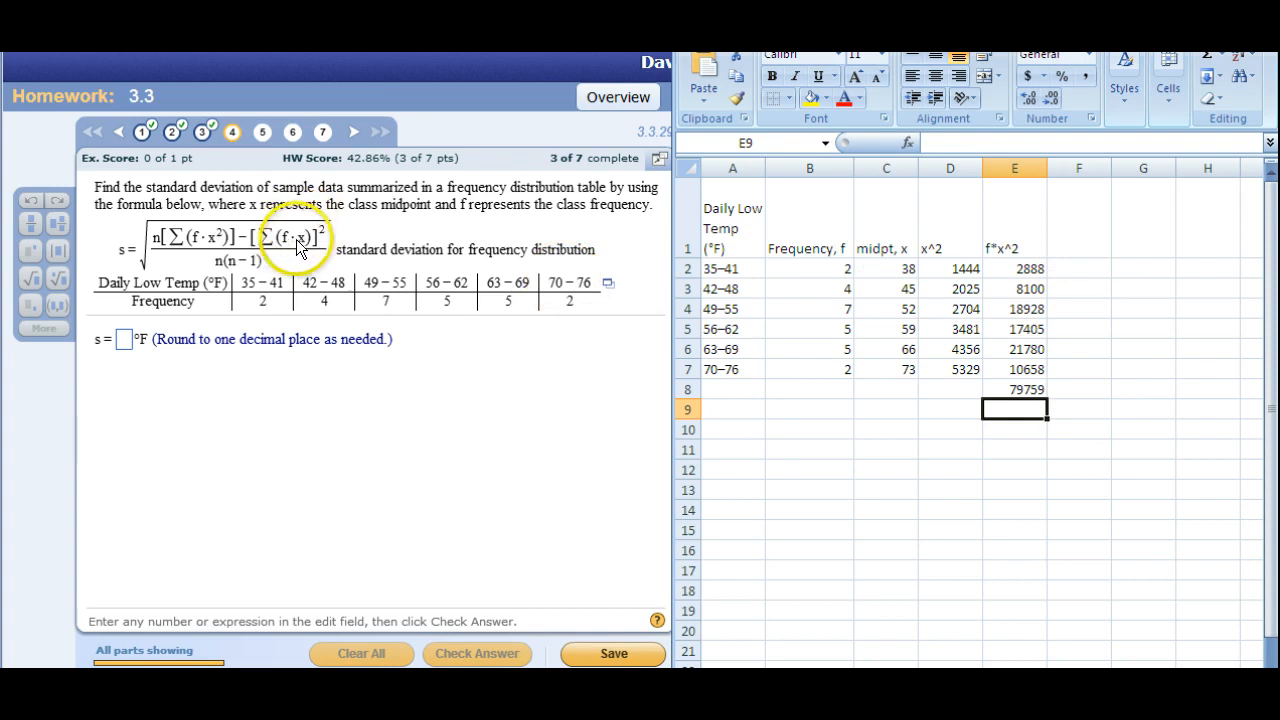
# Head column F with f*x in cell F1.
pyautogui.click(1071, 244)
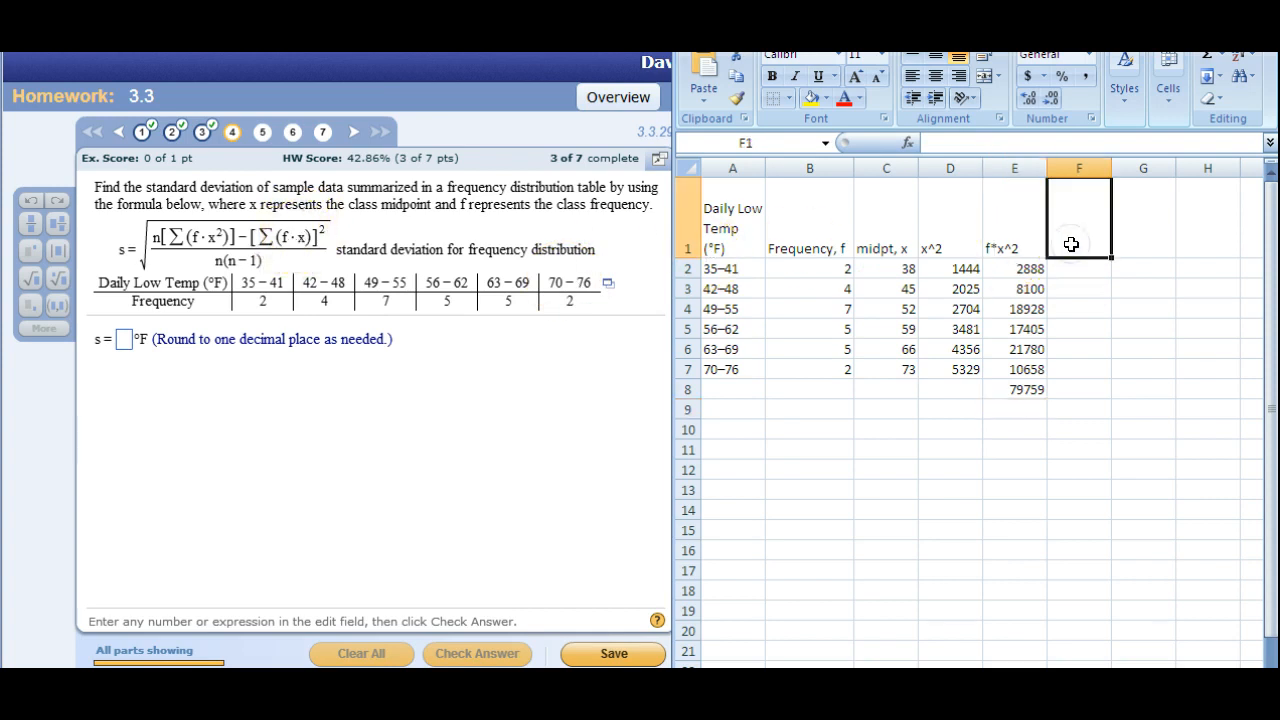
pyautogui.write('f*x')
pyautogui.press('Return')
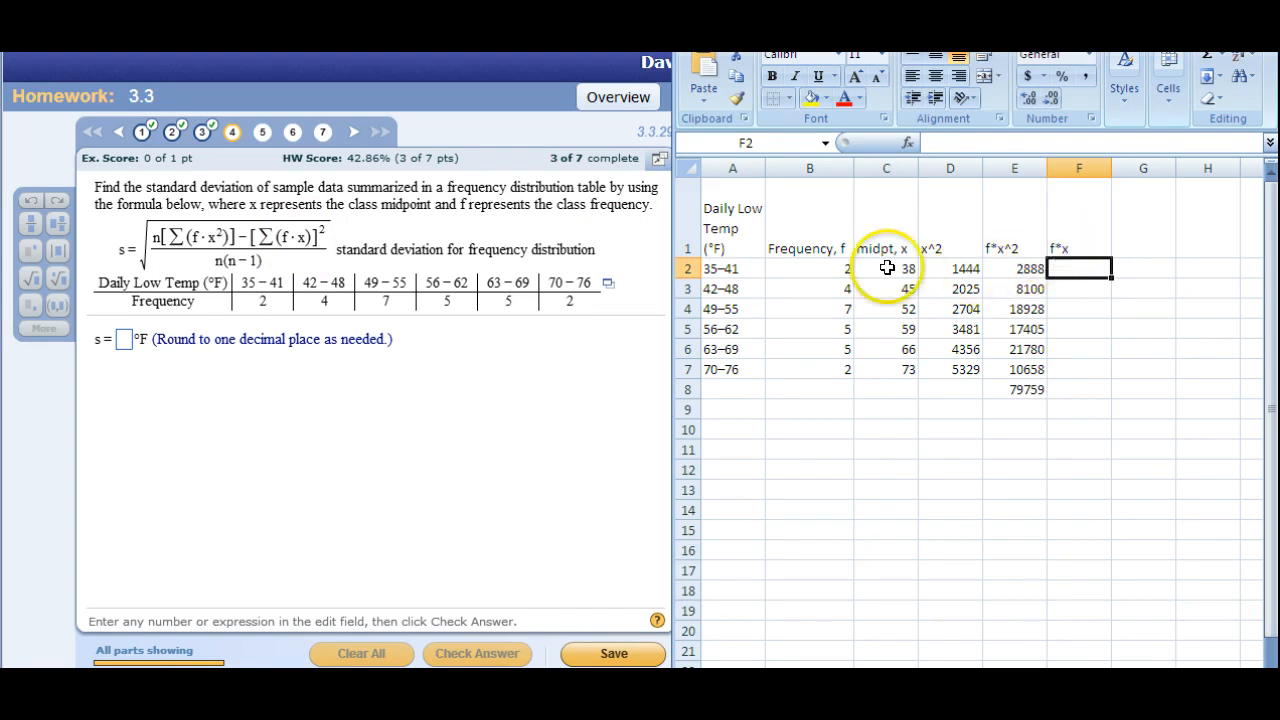
pyautogui.click(822, 269)
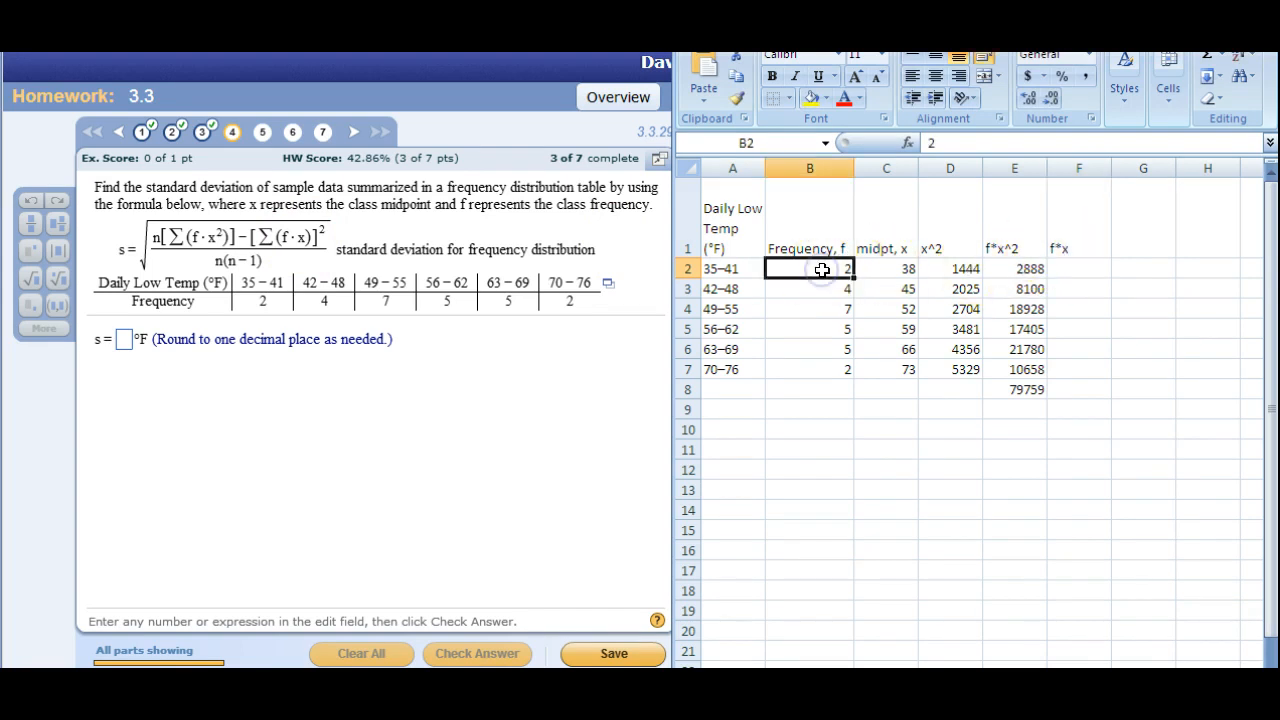
pyautogui.write('*')
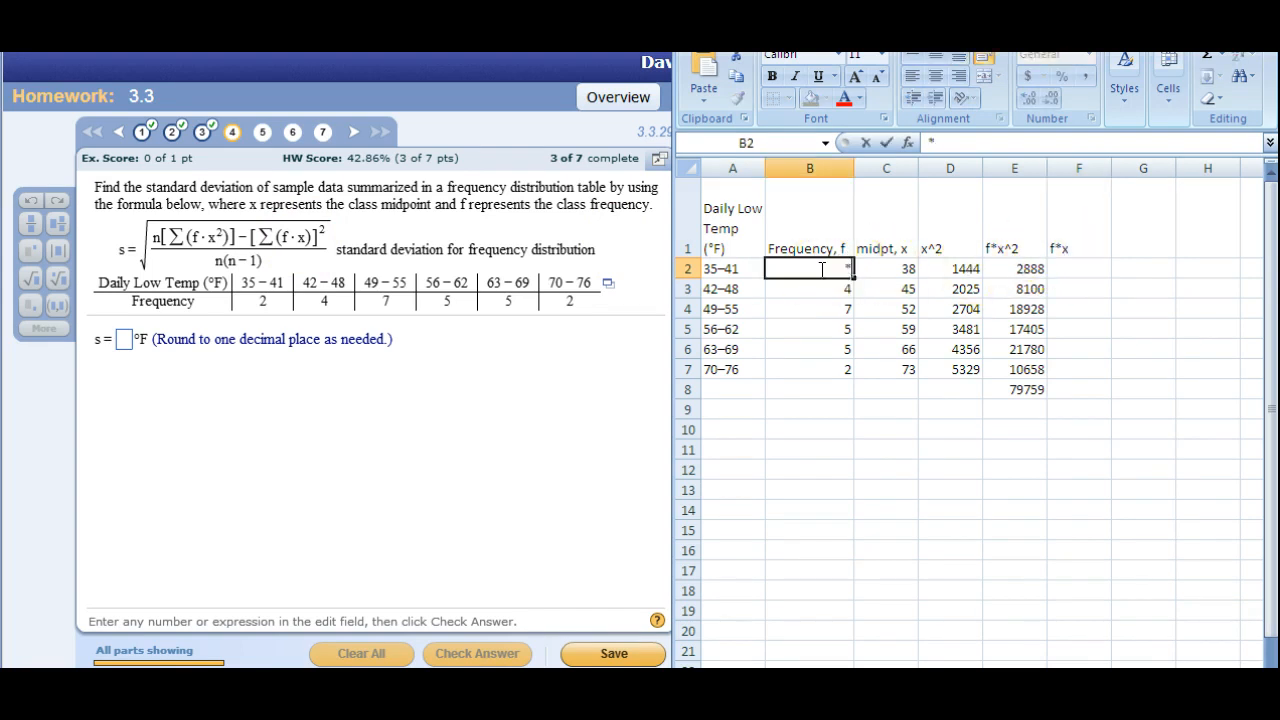
pyautogui.click(884, 266)
pyautogui.hotkey('ctrl', 'z')
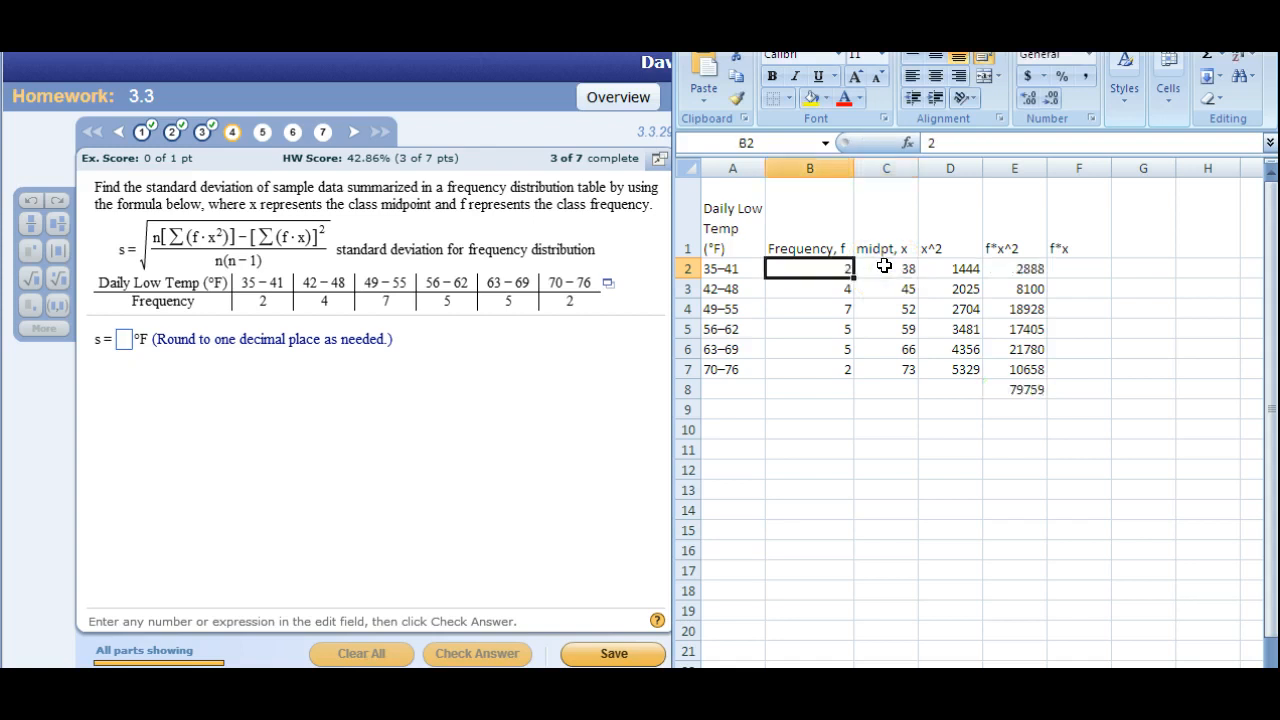
# Multiply the 35–41 class frequency by its midpoint in F2 with =B2*C2.
pyautogui.click(1075, 268)
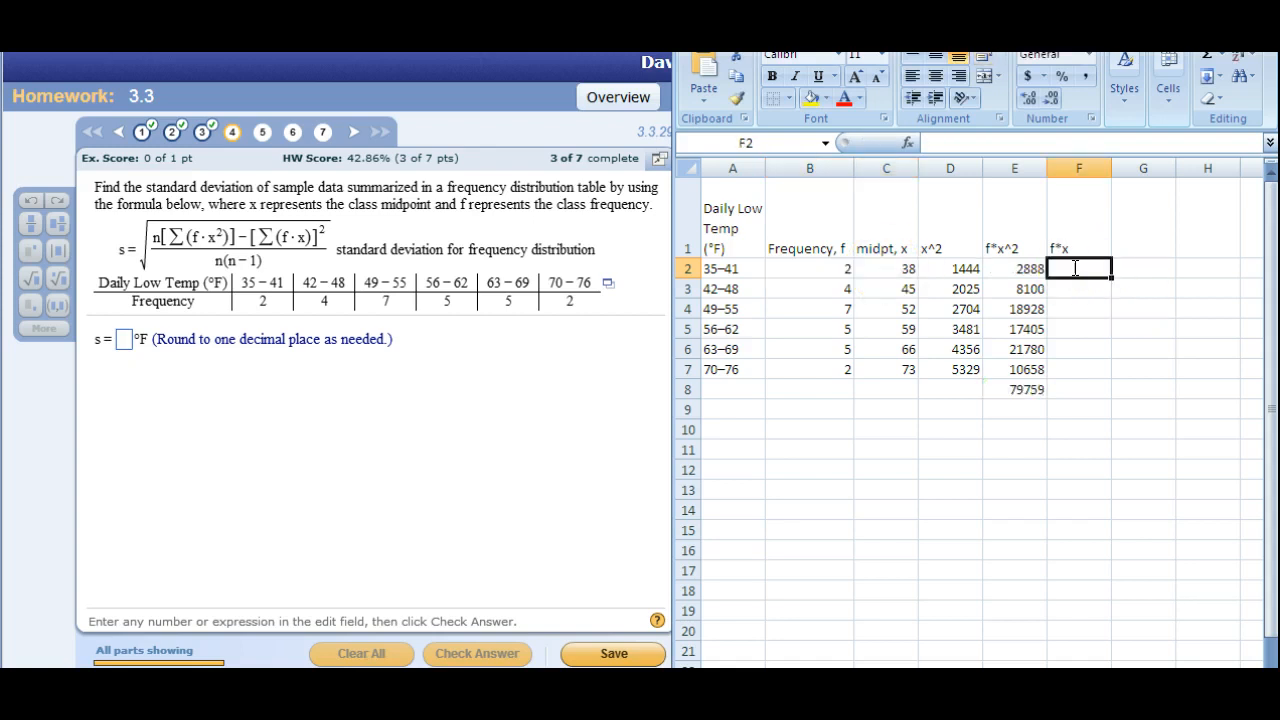
pyautogui.write('=')
pyautogui.click(826, 268)
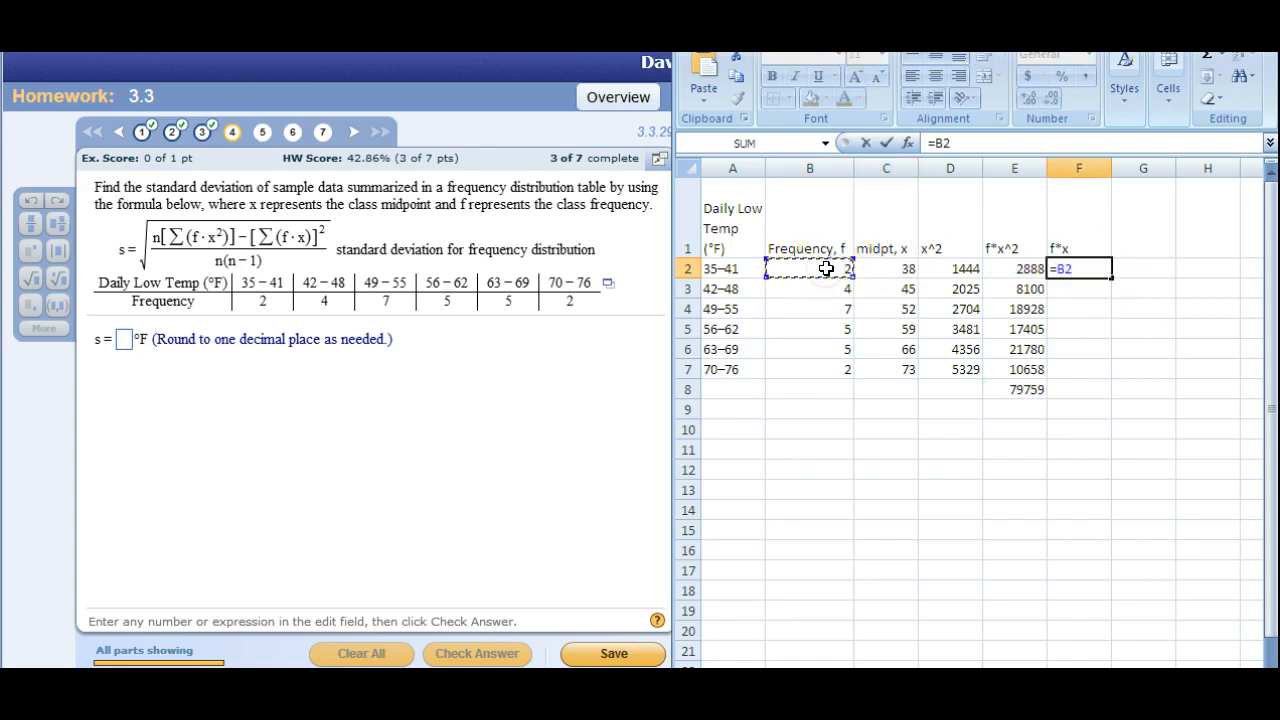
pyautogui.write('*')
pyautogui.click(881, 268)
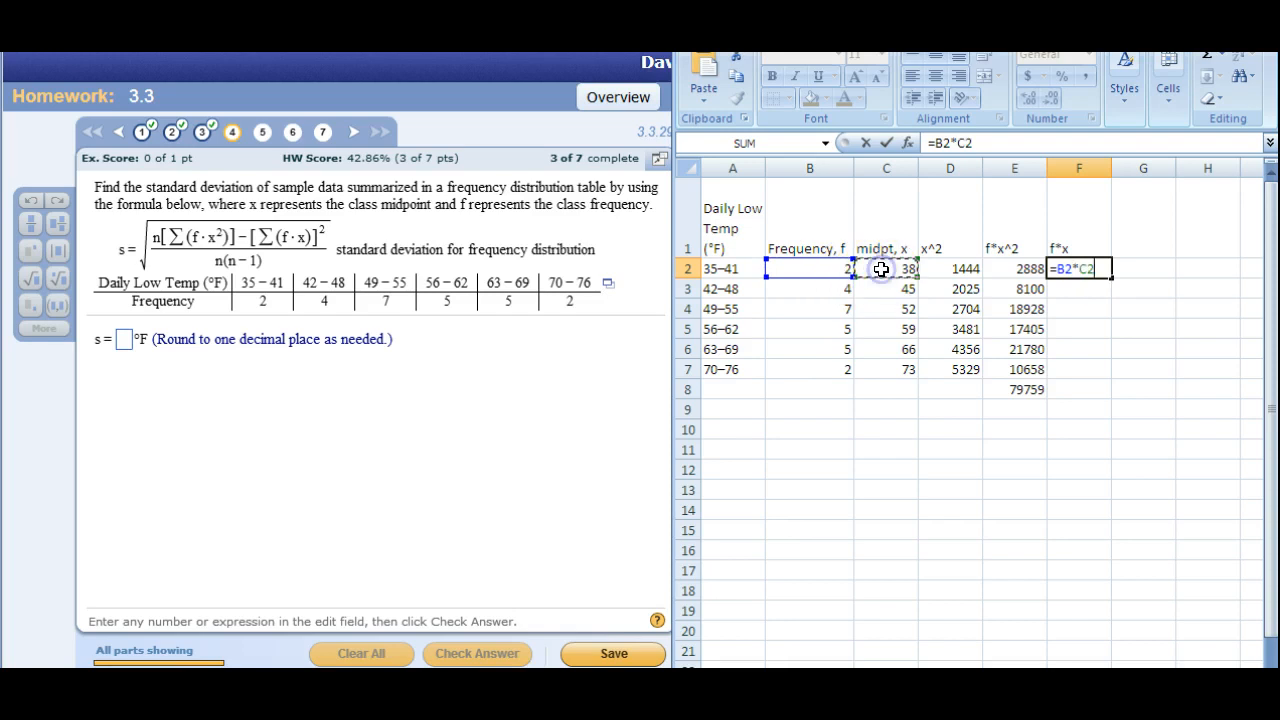
pyautogui.press('Return')
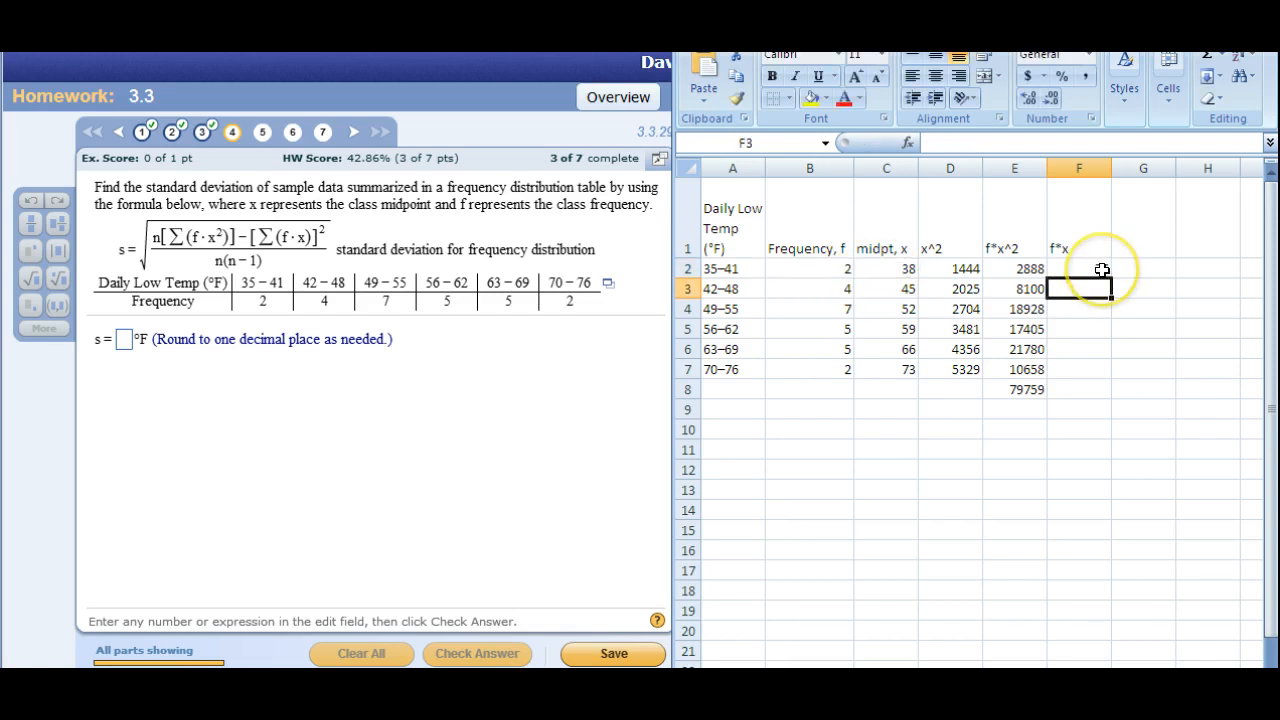
# Auto-fill the f*x formula from F2 down to F7 and total the column in F8 with AutoSum.
pyautogui.click(1102, 270)
pyautogui.moveTo(1110, 276); pyautogui.dragTo(1100, 370)
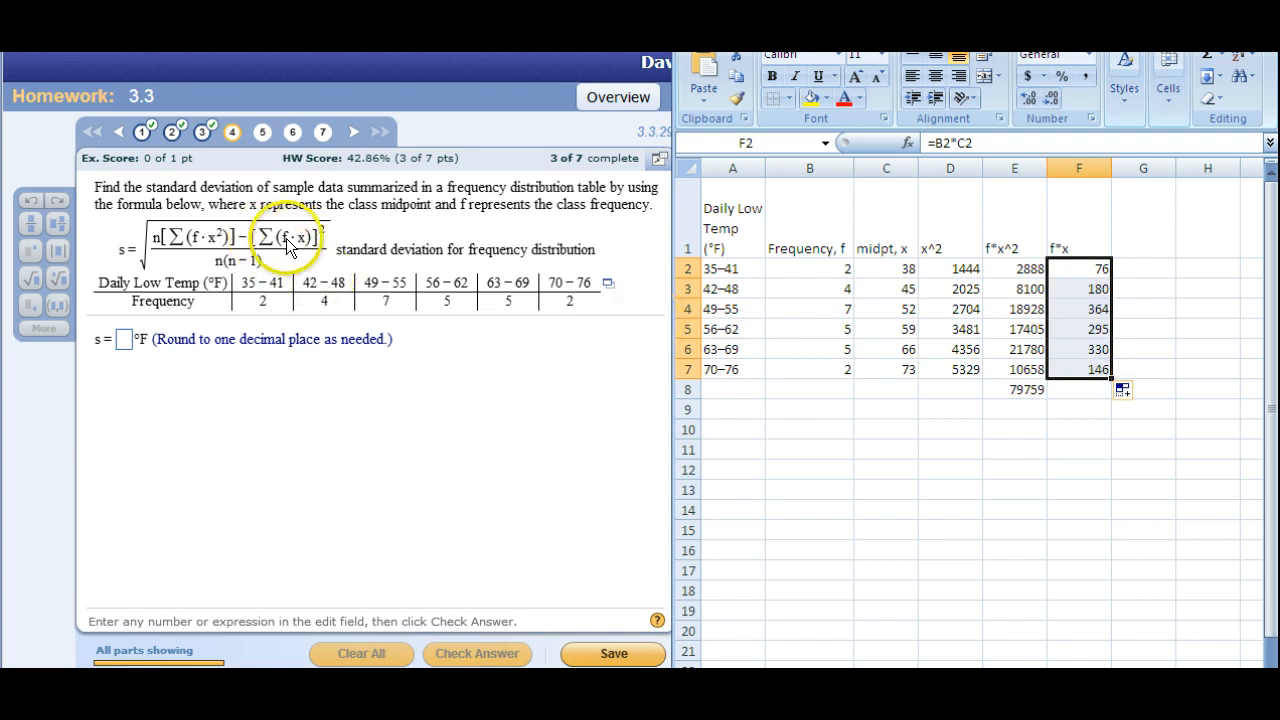
pyautogui.click(1208, 55)
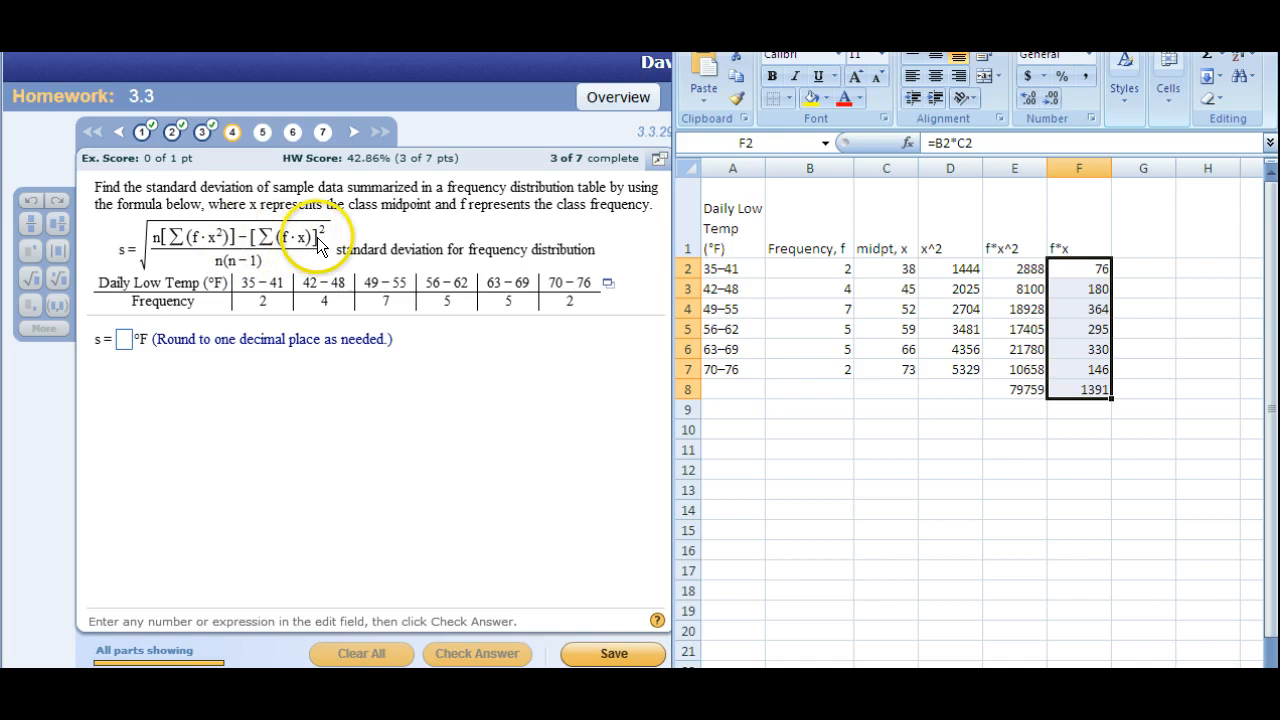
# Square the f*x column total in F9 with =F8^2.
pyautogui.click(1080, 410)
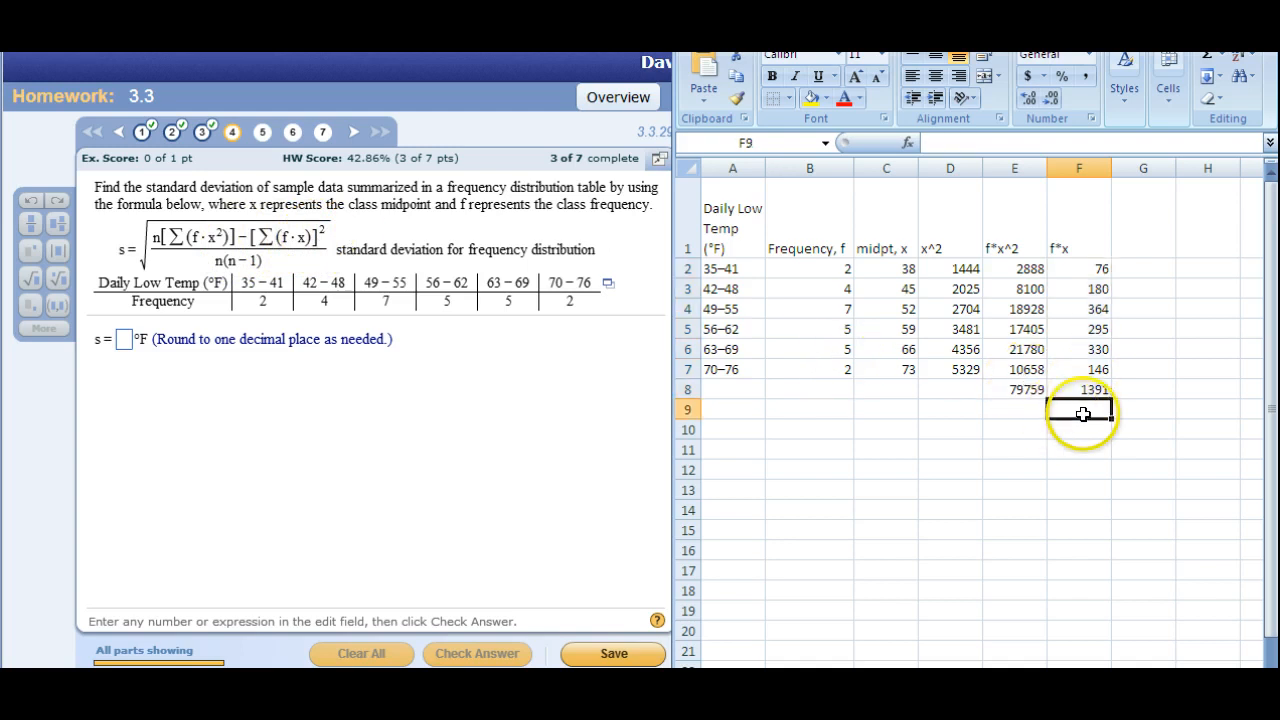
pyautogui.write('=')
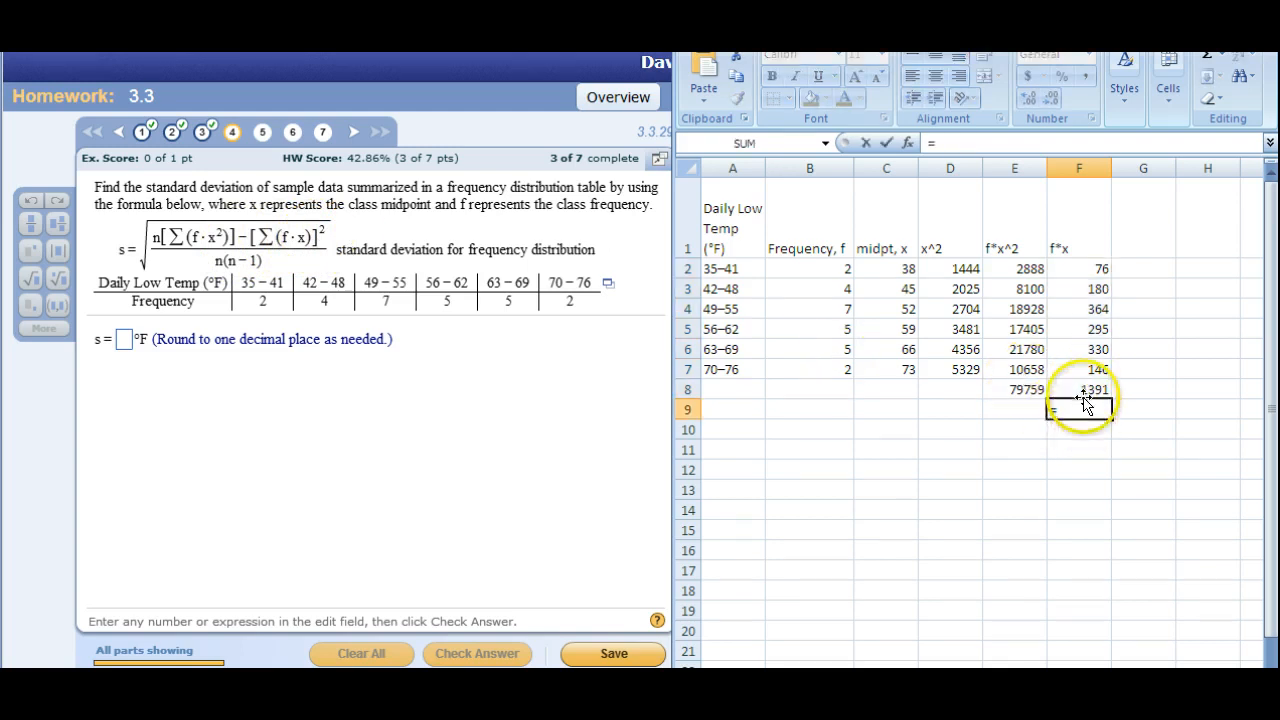
pyautogui.click(1082, 390)
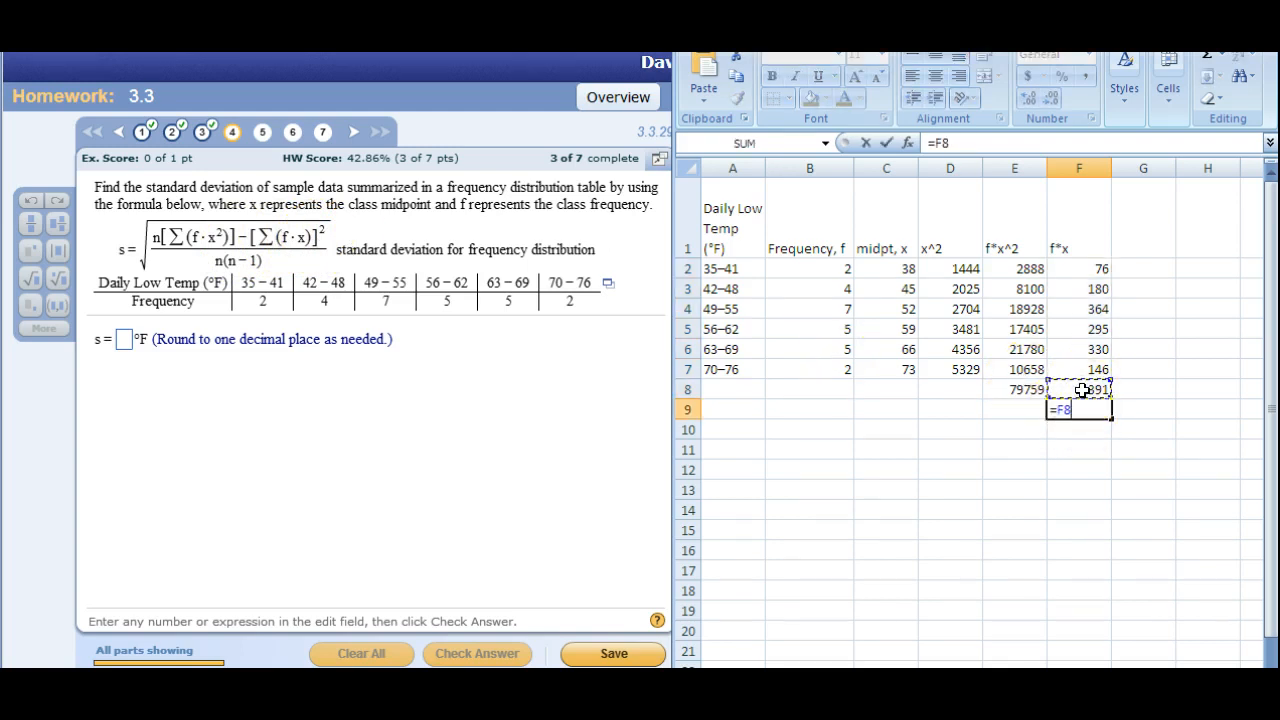
pyautogui.write('^2')
pyautogui.press('Return')
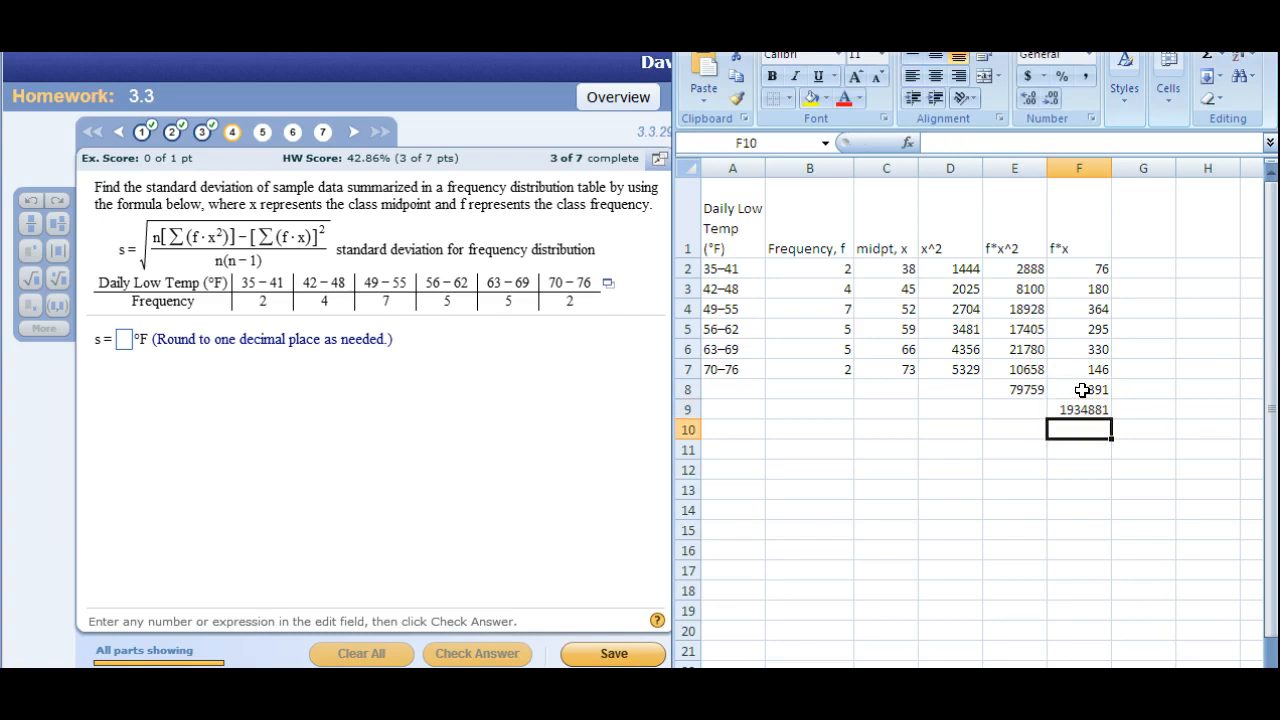
# Label the squared total in G9 as "(sum of f*x)^2" and highlight cell F9 in yellow.
pyautogui.click(1080, 412)
pyautogui.click(1138, 410)
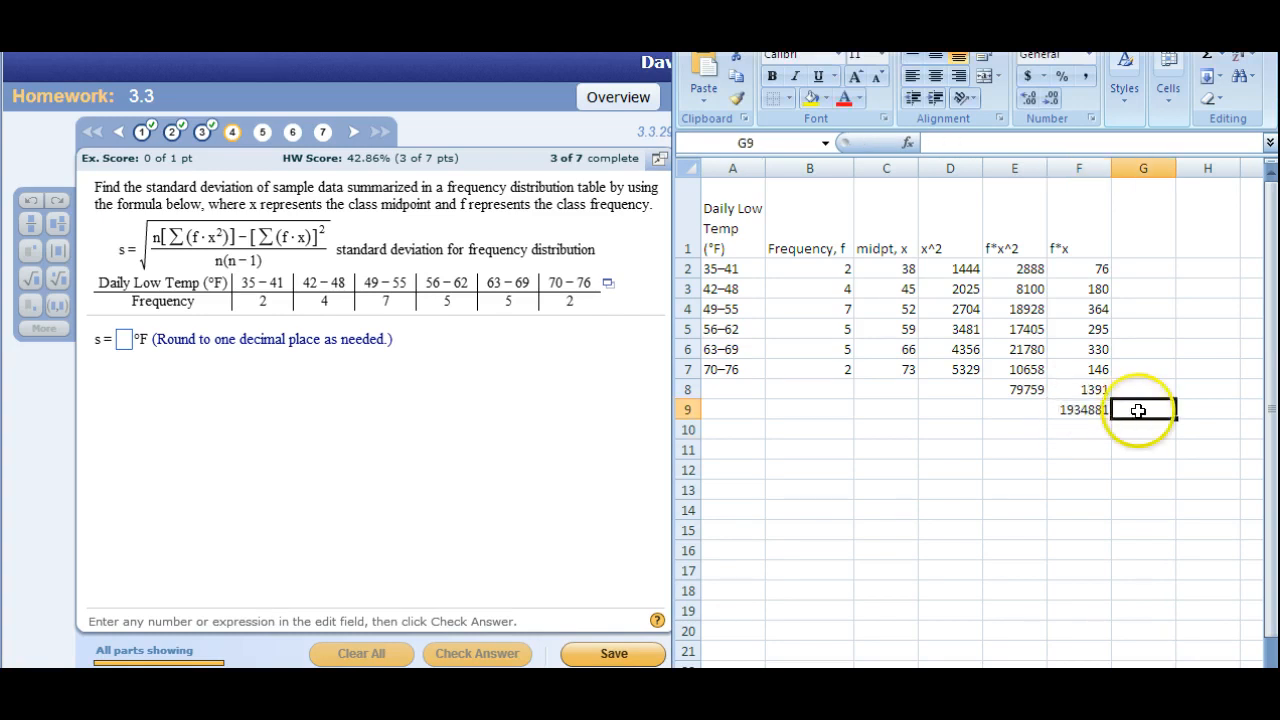
pyautogui.write('sum of f*x')
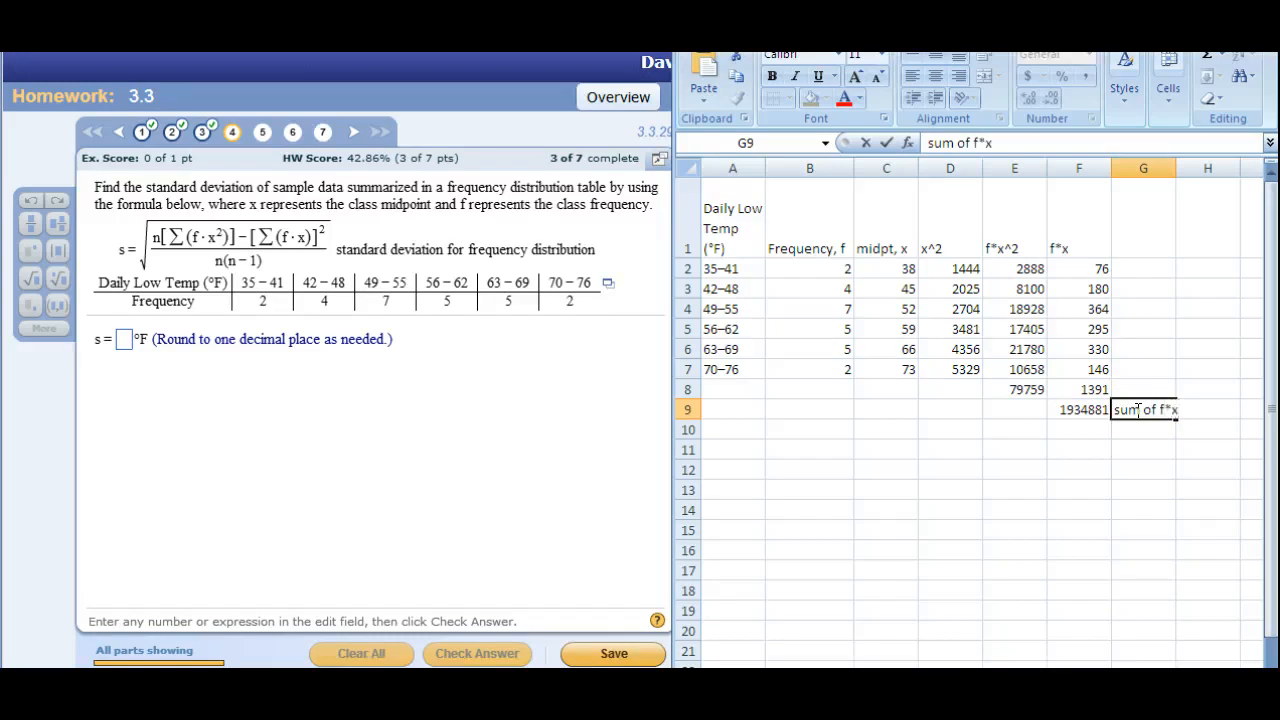
pyautogui.click(1095, 410)
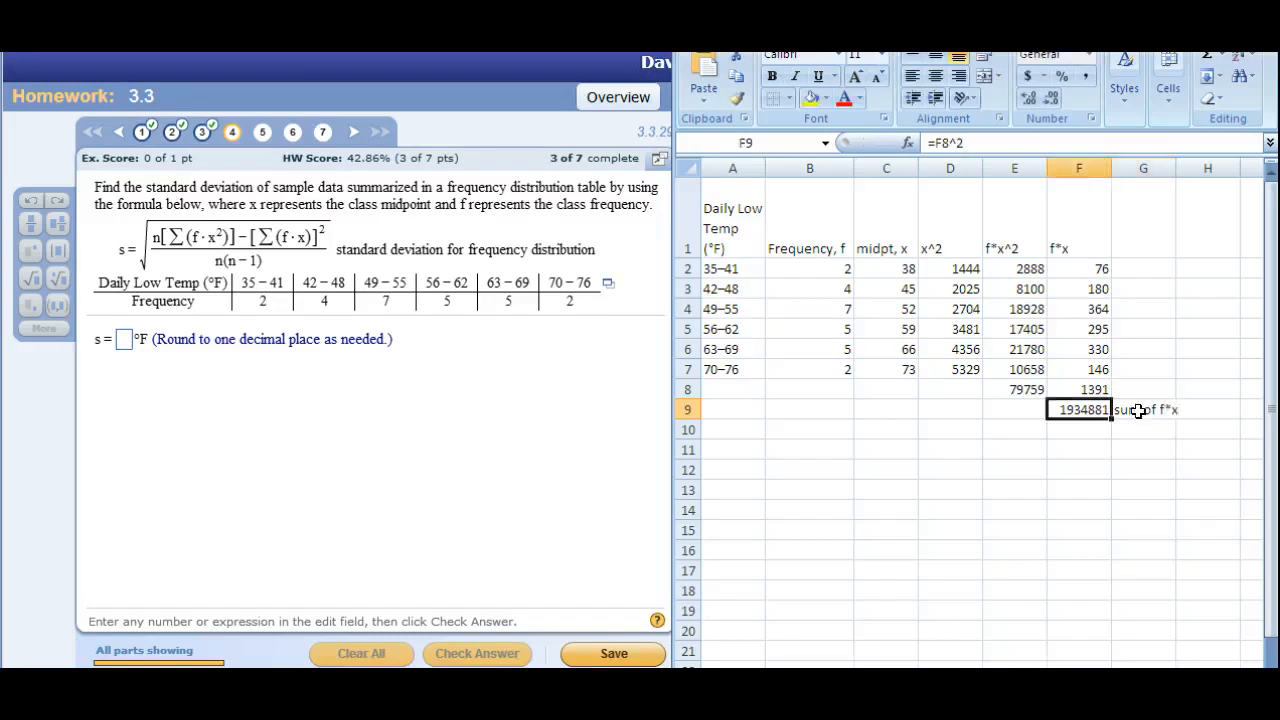
pyautogui.click(1140, 410)
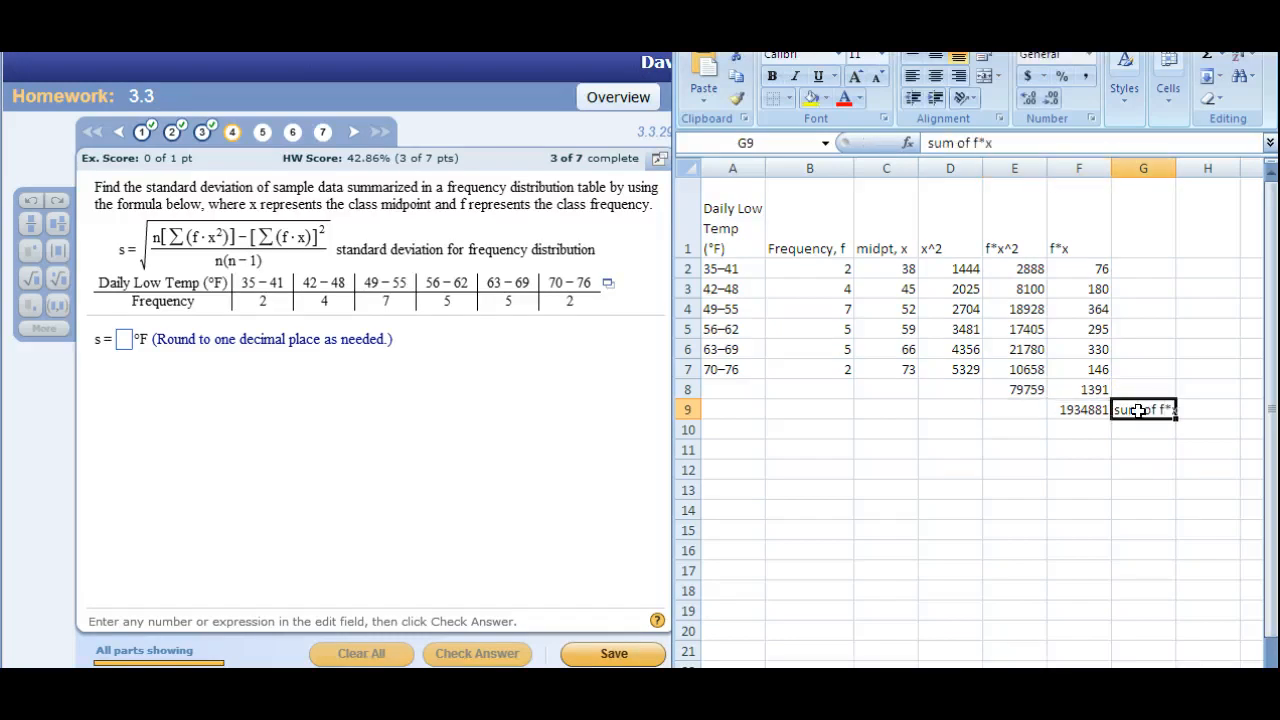
pyautogui.click(928, 143)
pyautogui.write('(')
pyautogui.click(1000, 143)
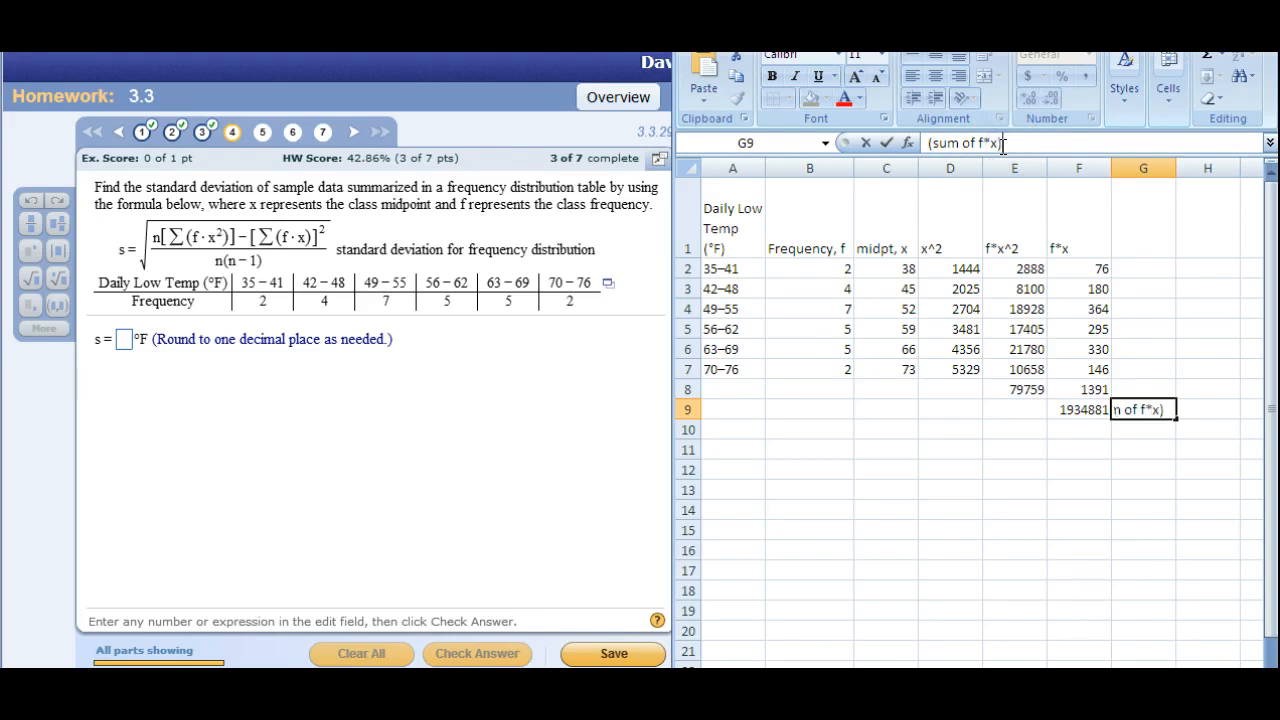
pyautogui.press('Return')
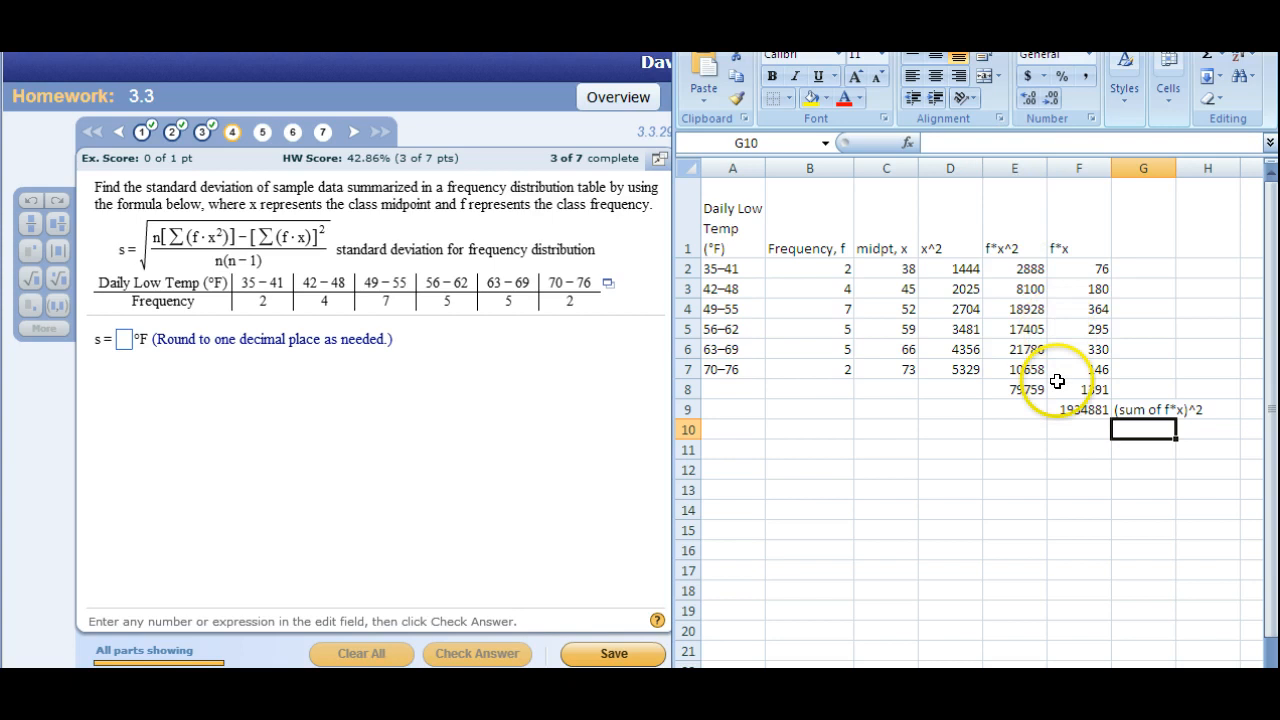
pyautogui.click(1080, 410)
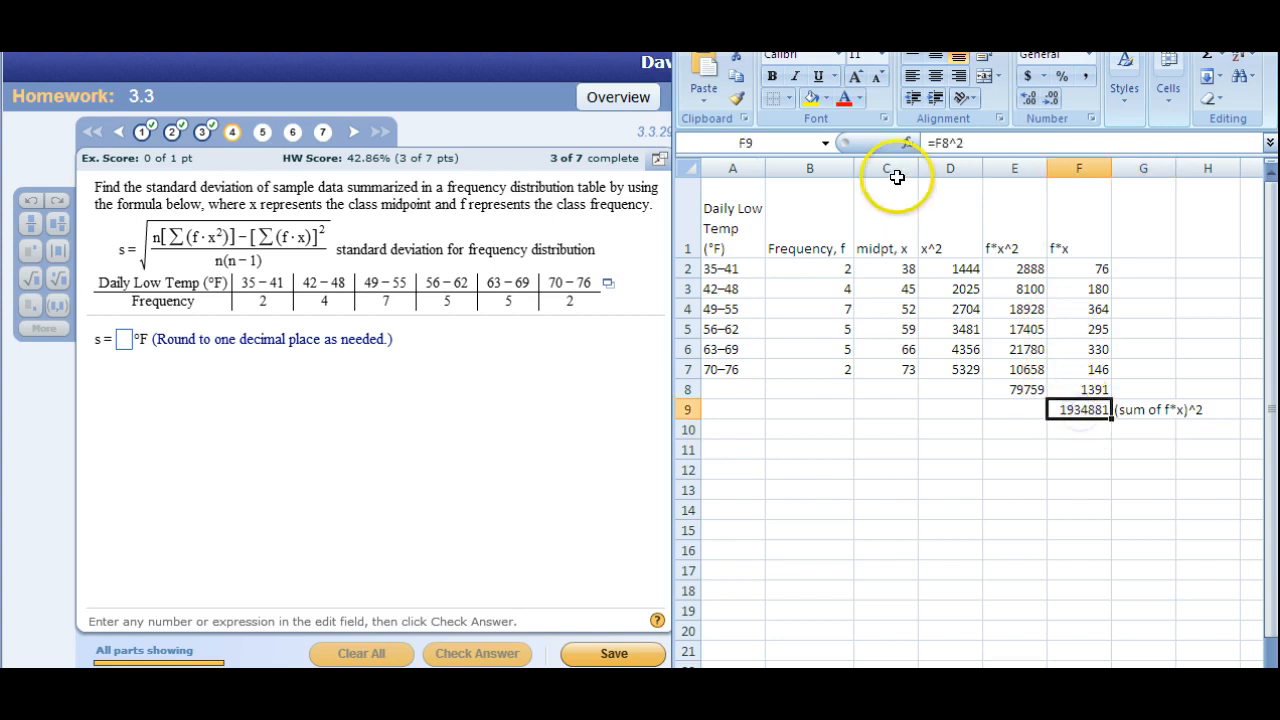
pyautogui.click(811, 97)
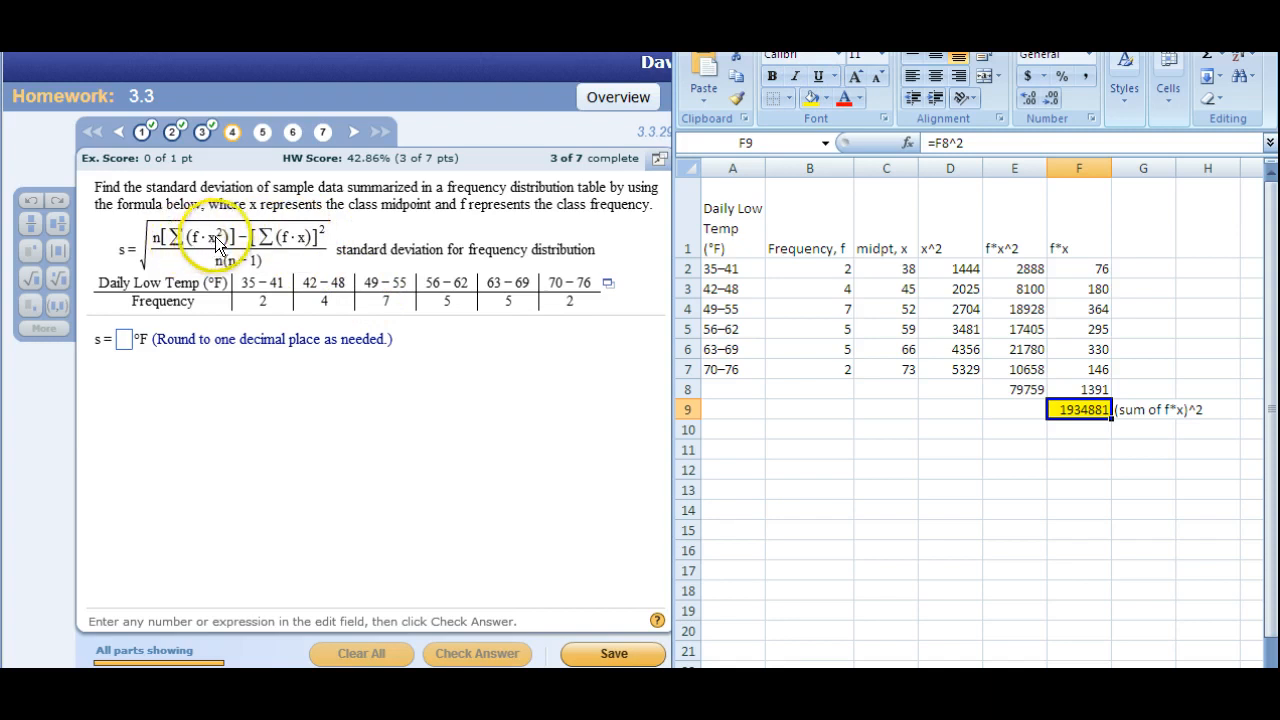
# Total the frequencies B2 to B7 in B8 with AutoSum and label the sum "n" in B9.
pyautogui.click(1008, 389)
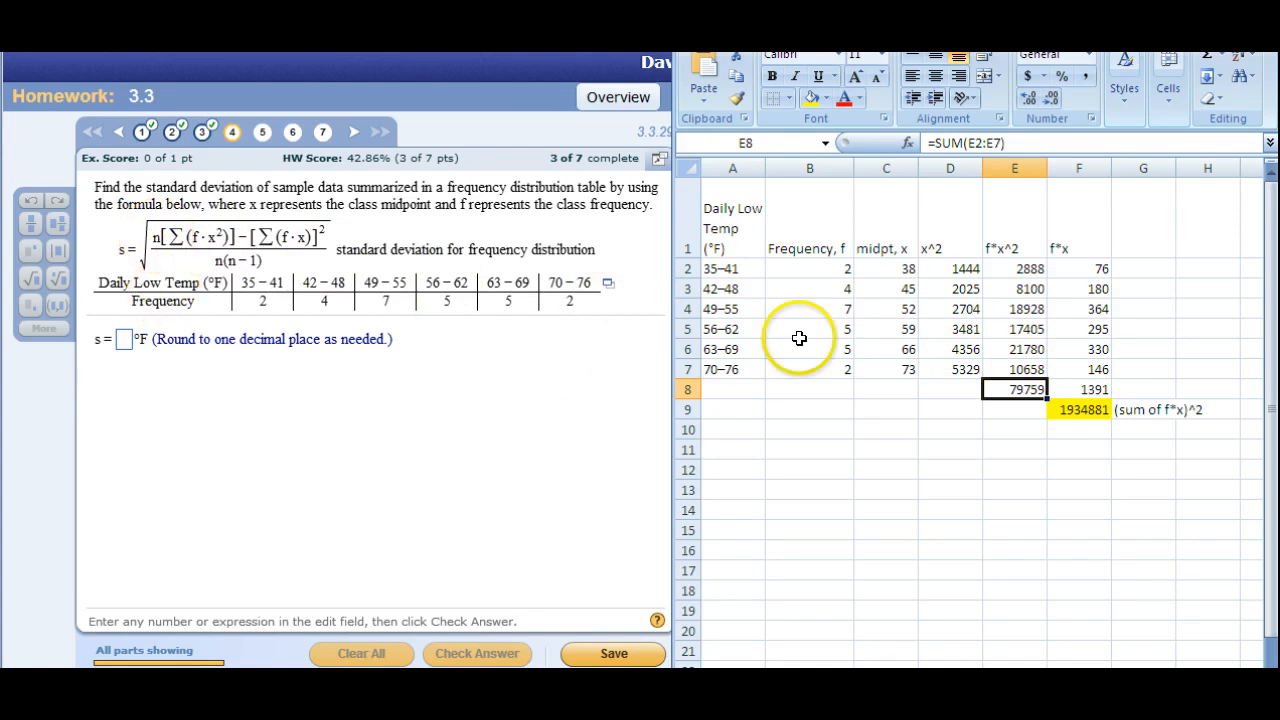
pyautogui.moveTo(834, 268); pyautogui.dragTo(850, 366)
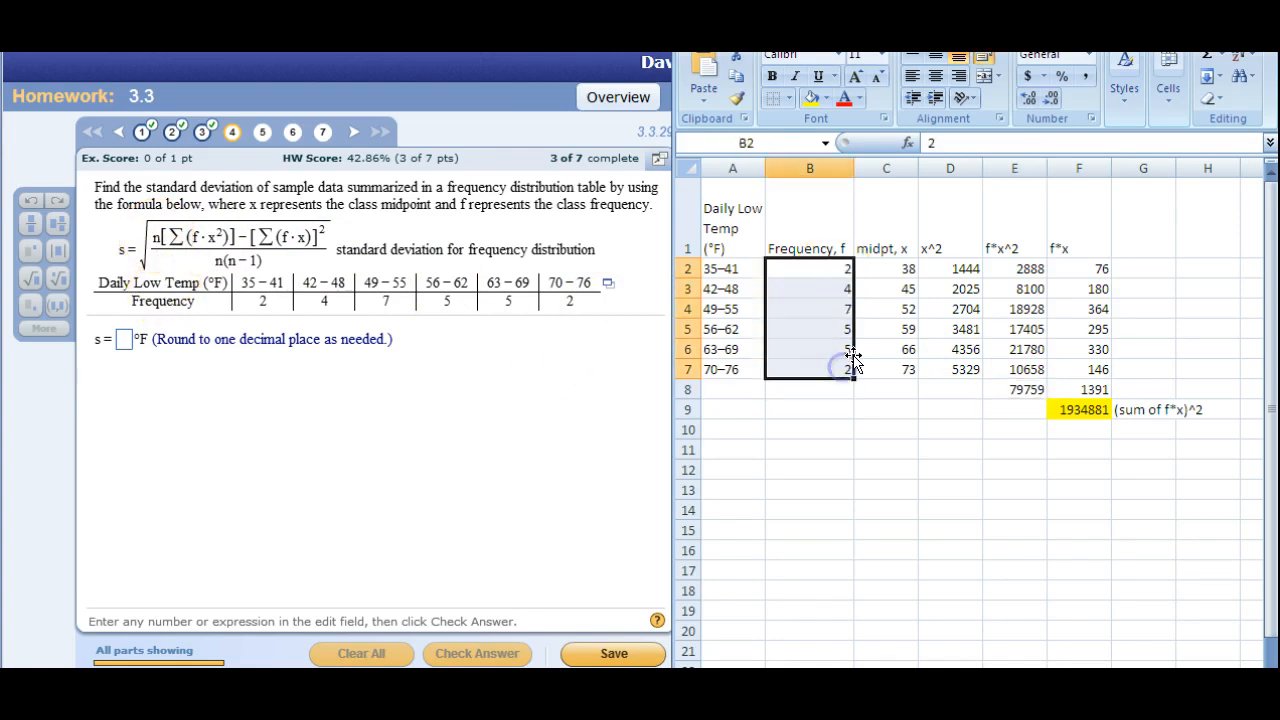
pyautogui.click(1207, 52)
pyautogui.click(800, 410)
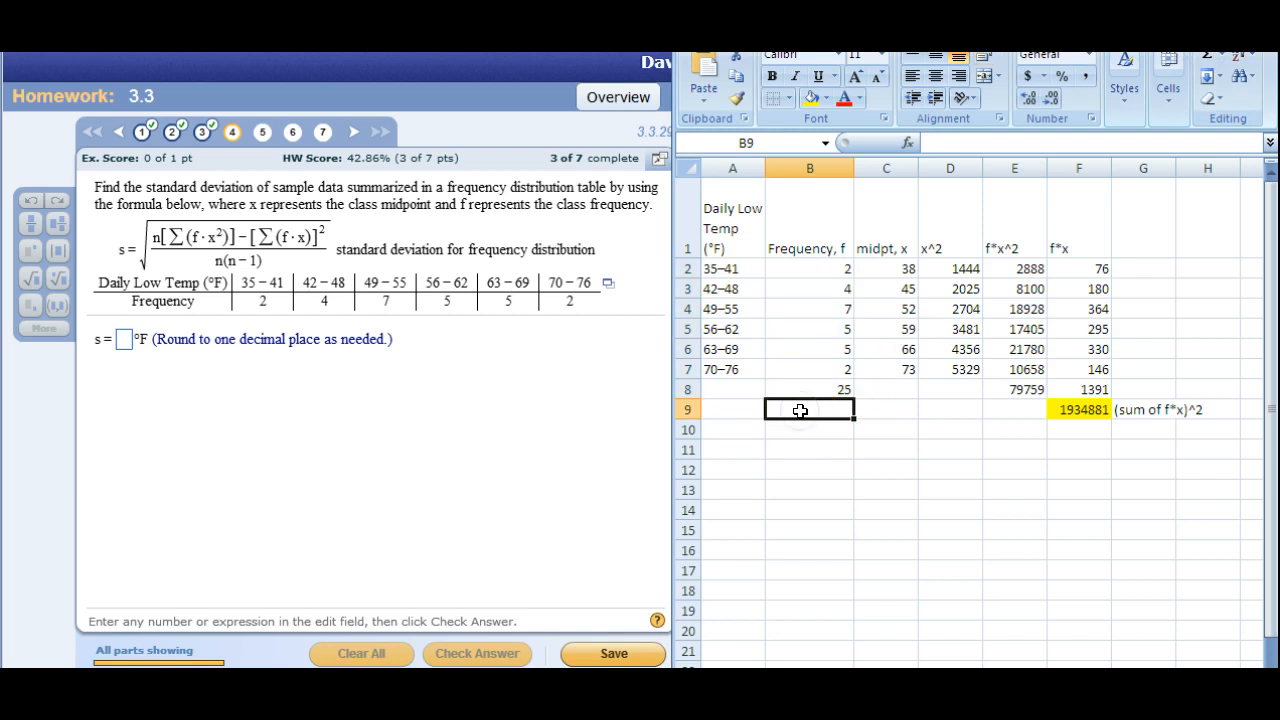
pyautogui.write('n')
pyautogui.click(822, 447)
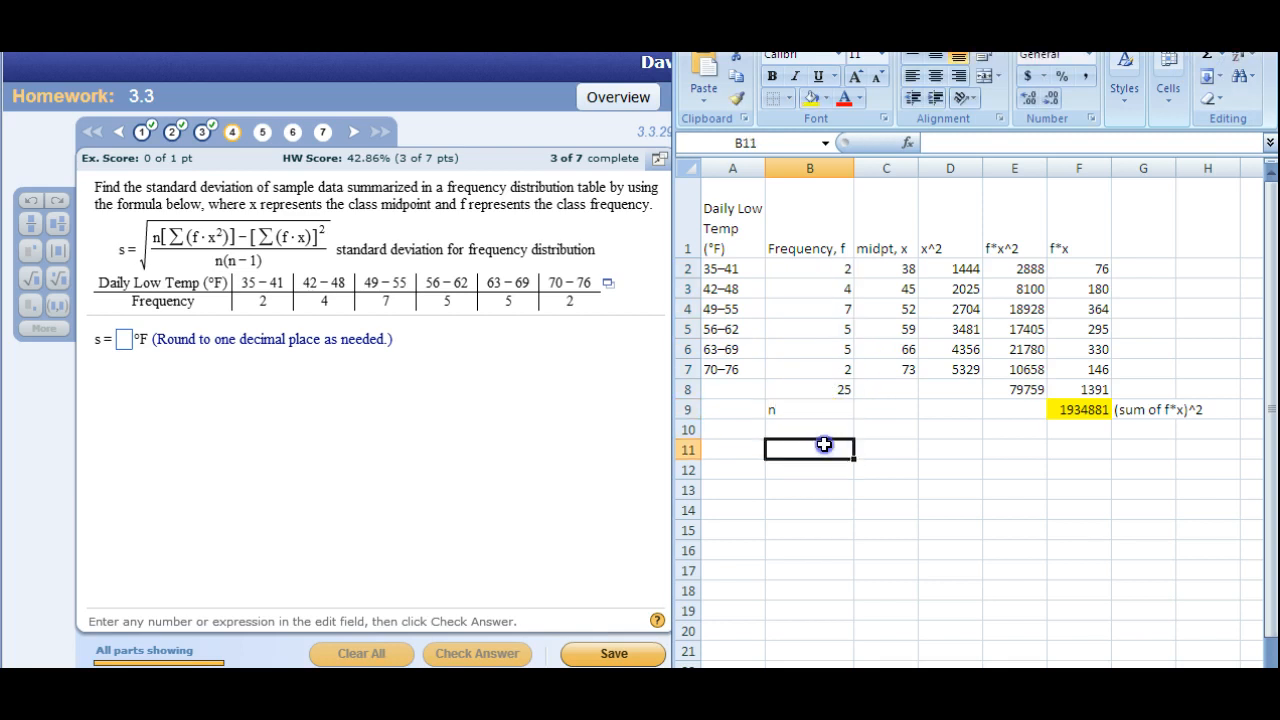
# Multiply the frequency total by the f*x^2 total in E9 with =B8*E8.
pyautogui.click(1006, 410)
pyautogui.write('=')
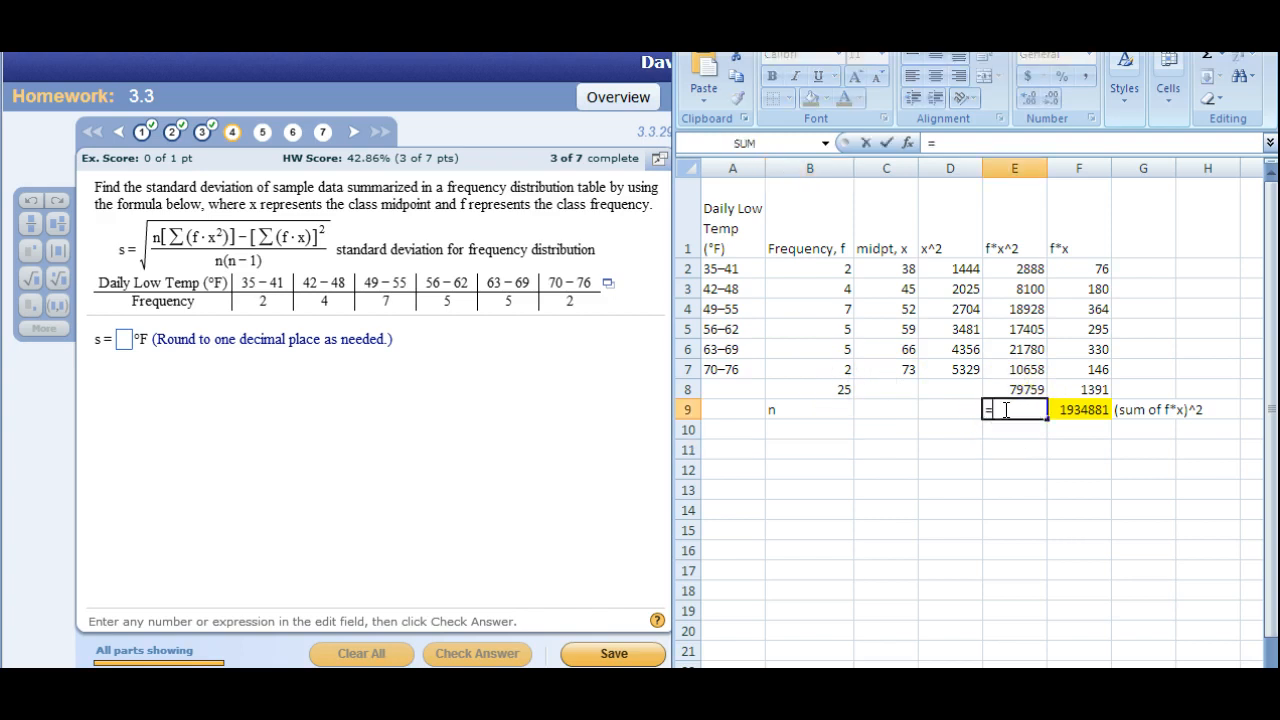
pyautogui.click(838, 394)
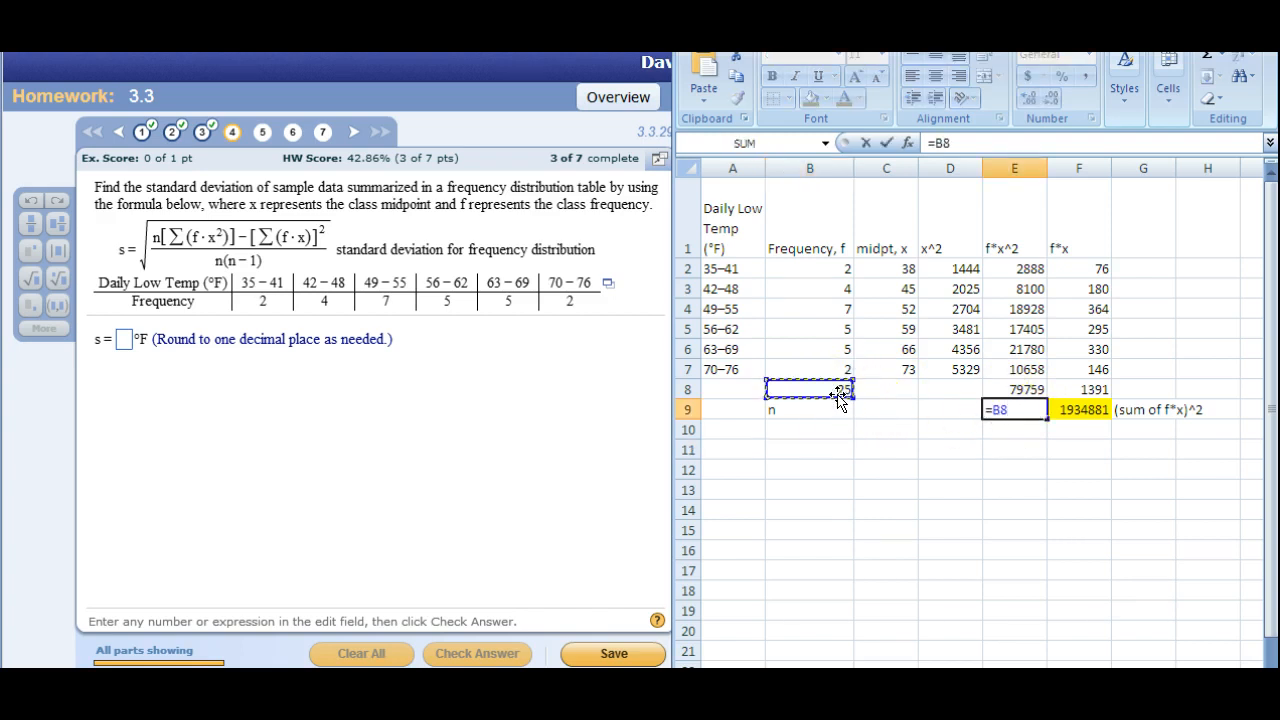
pyautogui.write('*')
pyautogui.click(1010, 390)
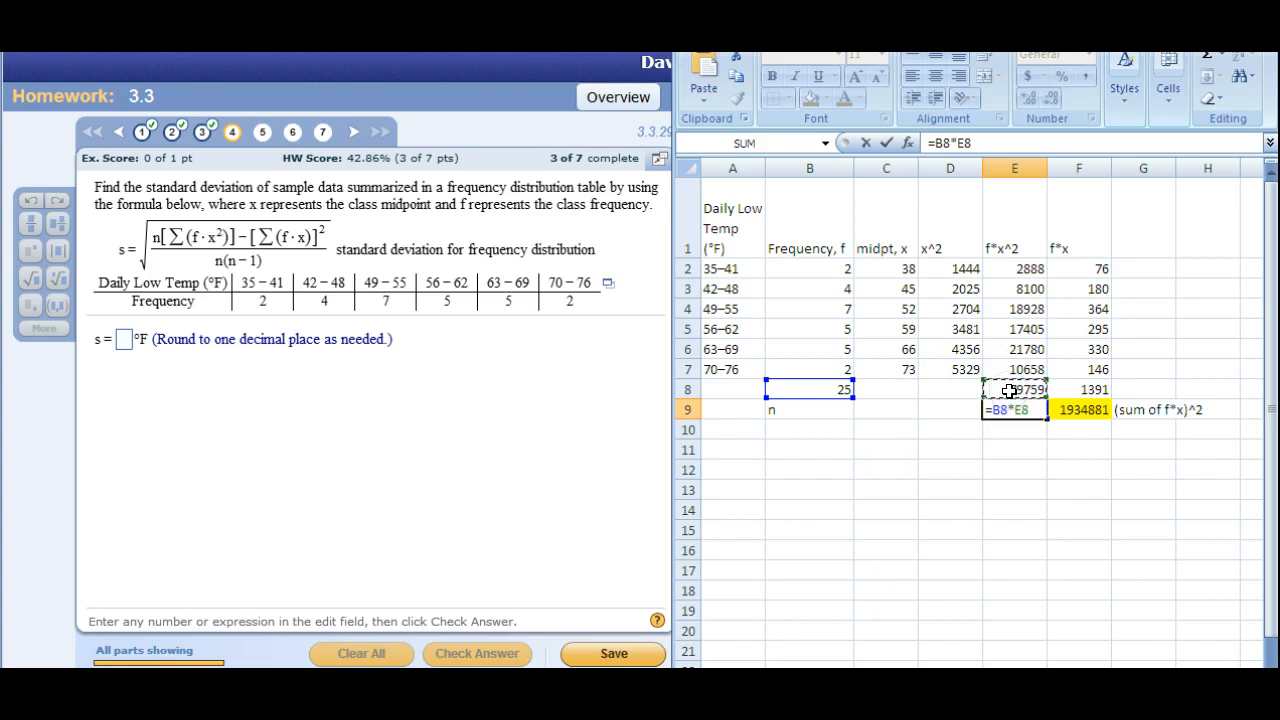
pyautogui.press('Return')
# Fill cell E9, the product of n and the f*x^2 total, with green.
pyautogui.click(1014, 408)
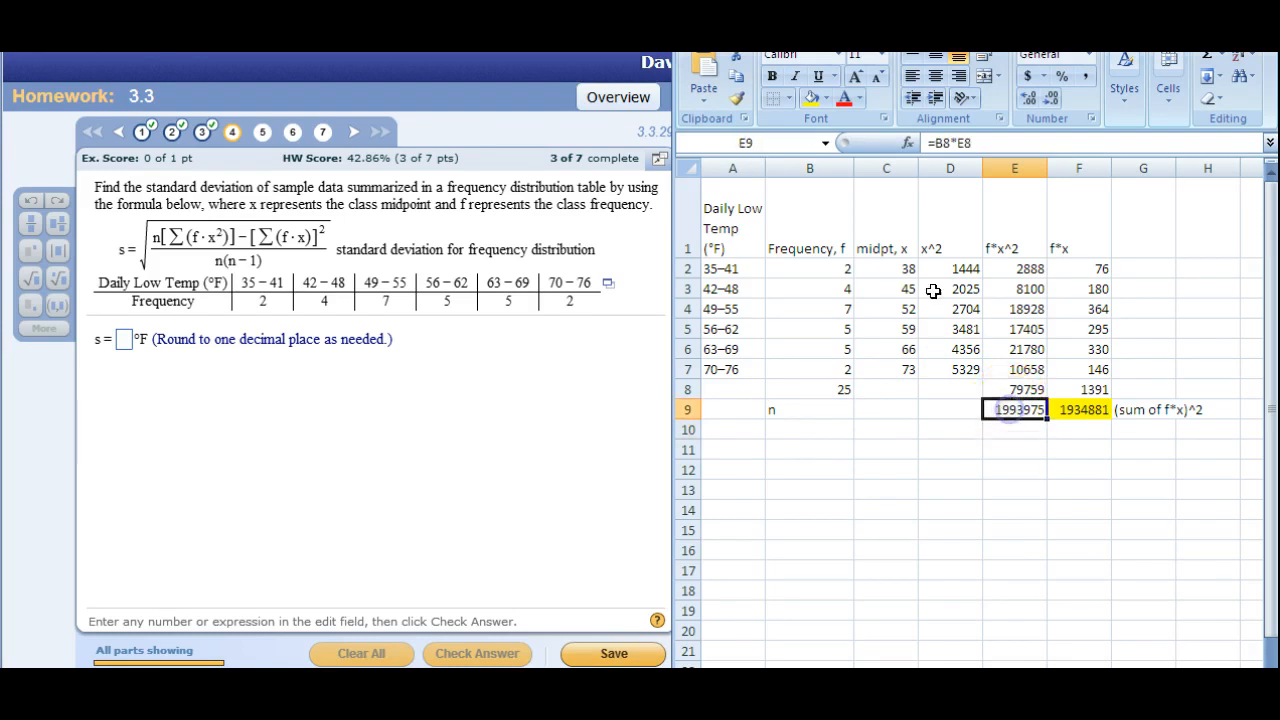
pyautogui.click(824, 100)
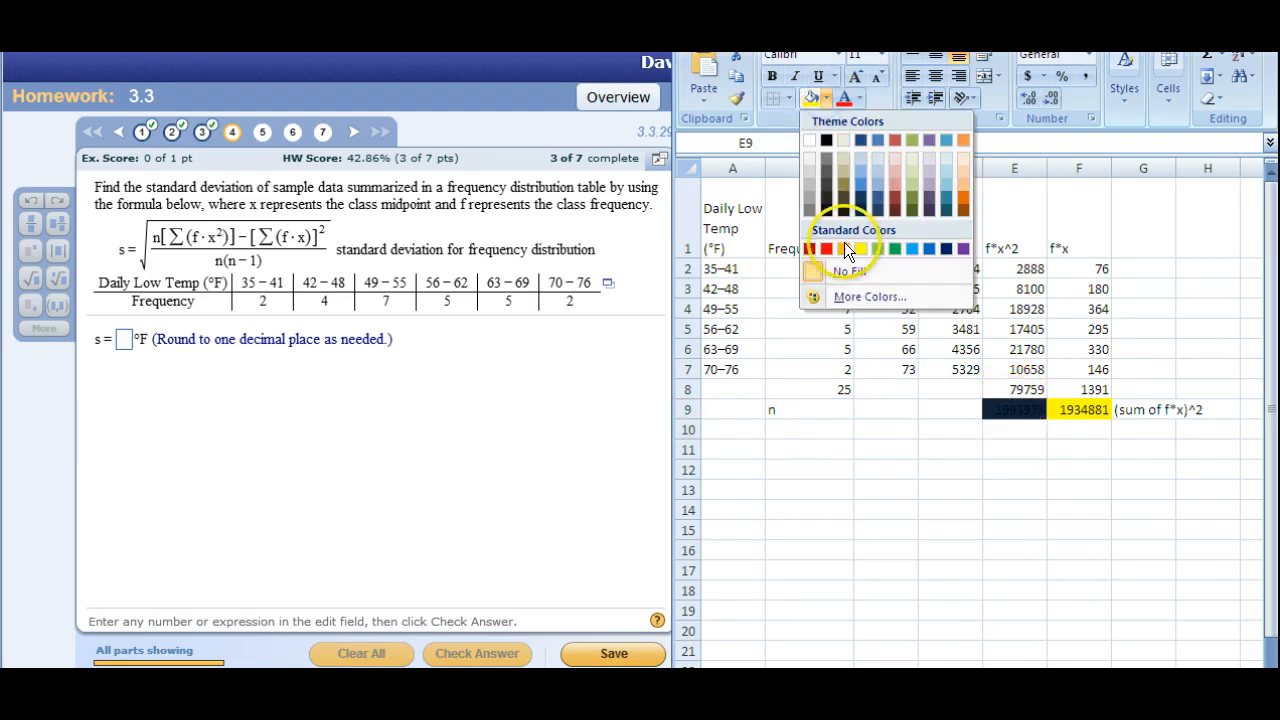
pyautogui.click(876, 247)
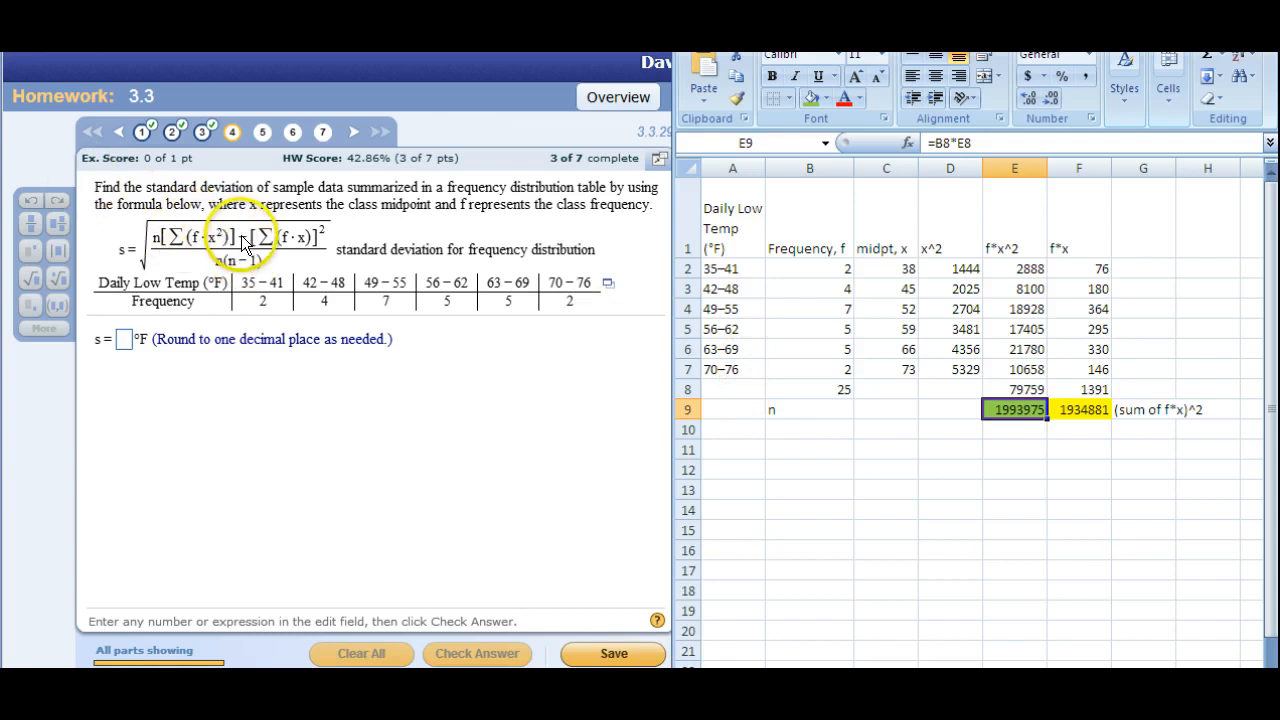
# Subtract F9 from E9 in cell E11 and label the result "numerator" in F11.
pyautogui.click(1003, 452)
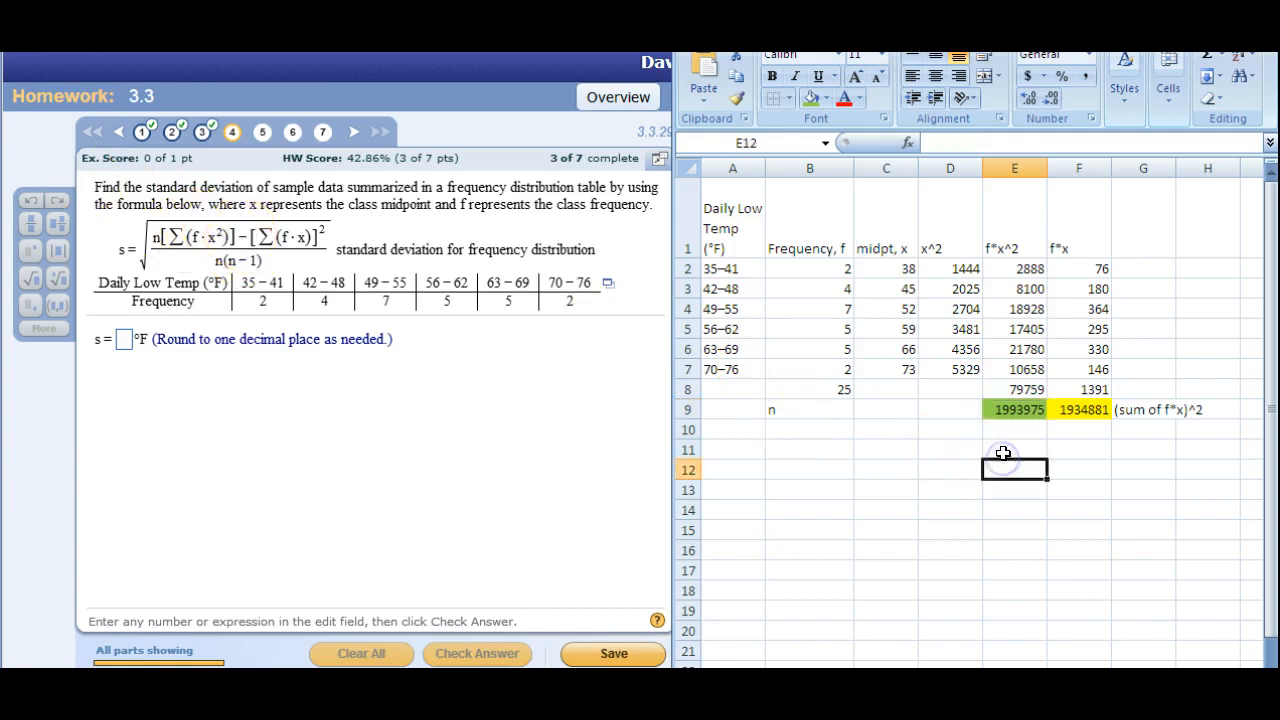
pyautogui.write('=')
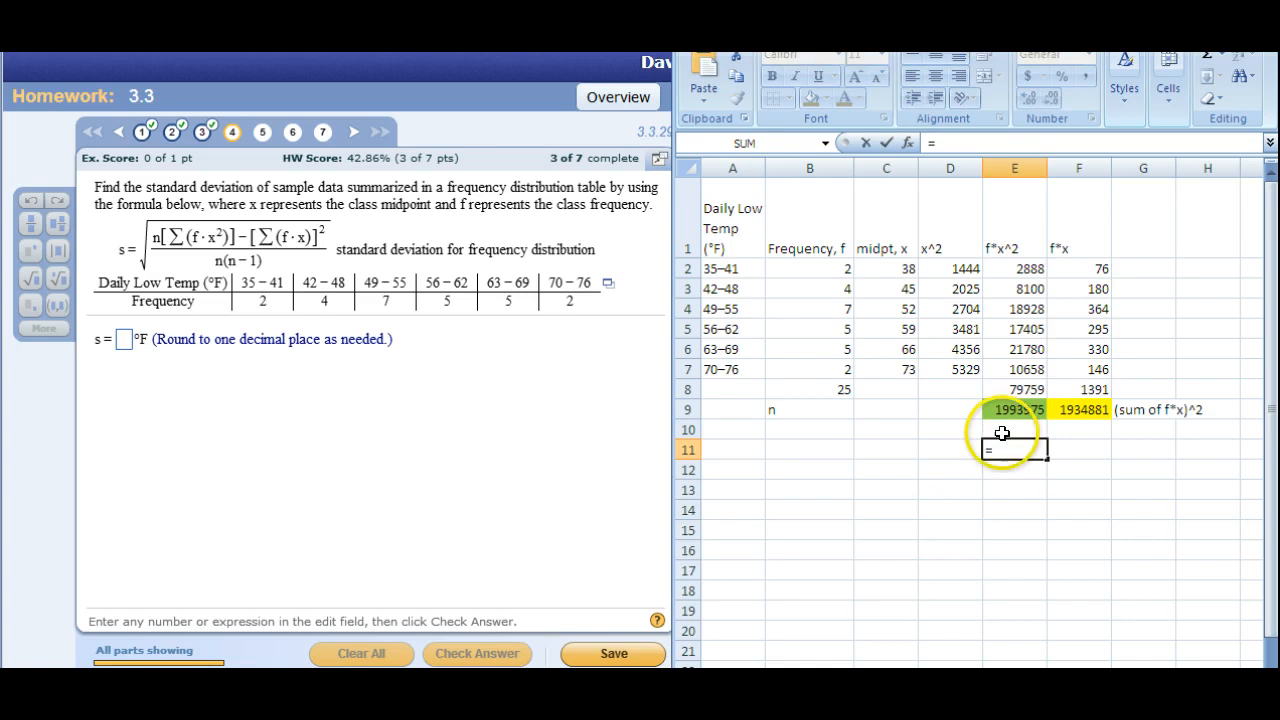
pyautogui.click(1001, 411)
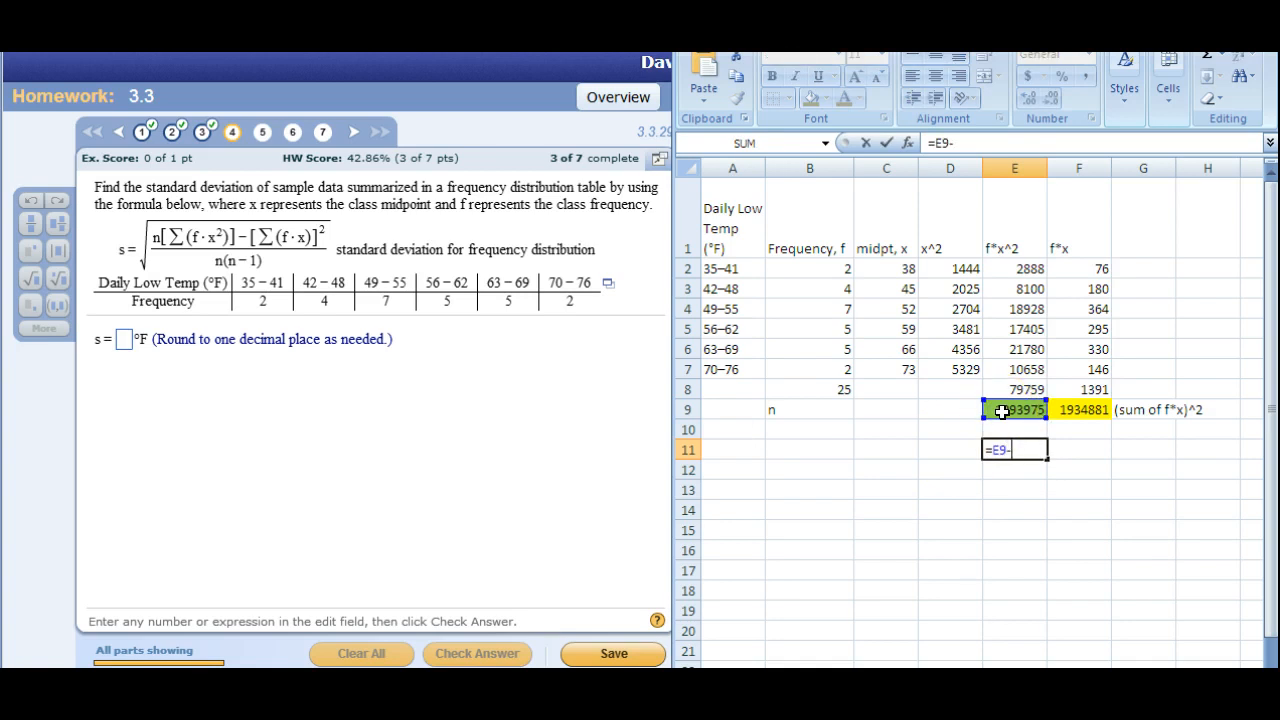
pyautogui.write('-')
pyautogui.click(1068, 410)
pyautogui.press('Return')
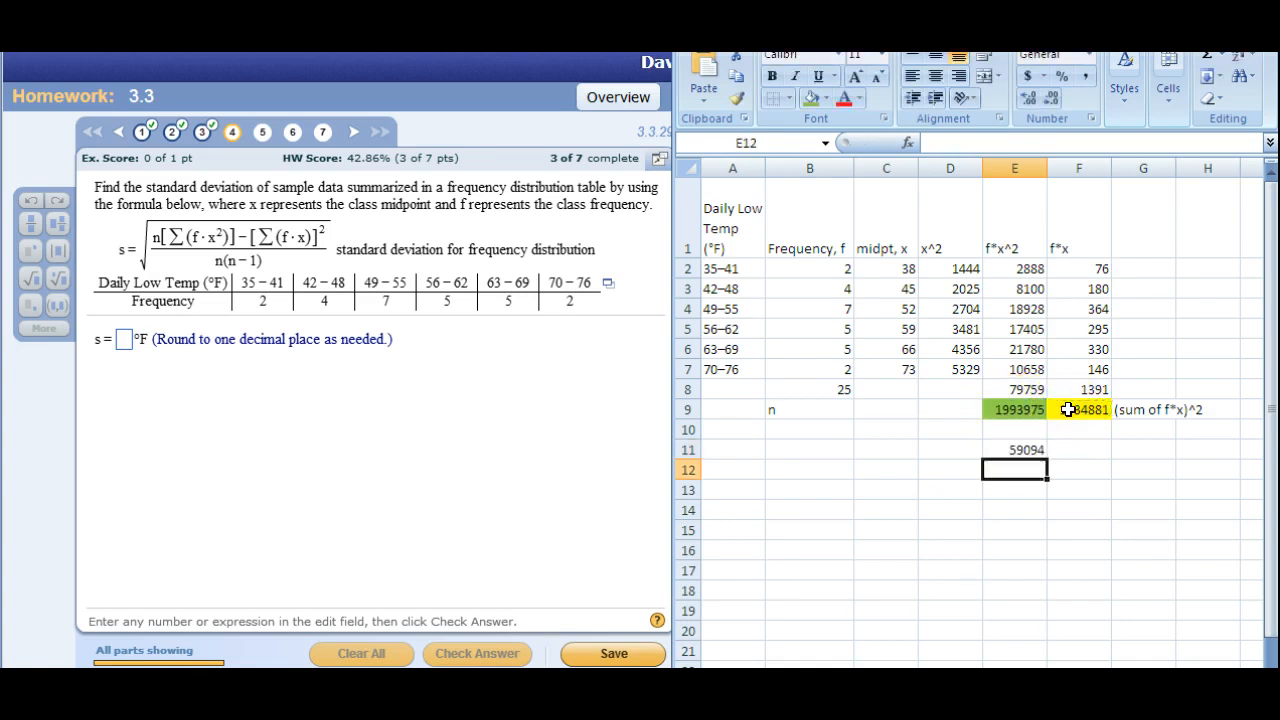
pyautogui.click(1021, 450)
pyautogui.click(1079, 450)
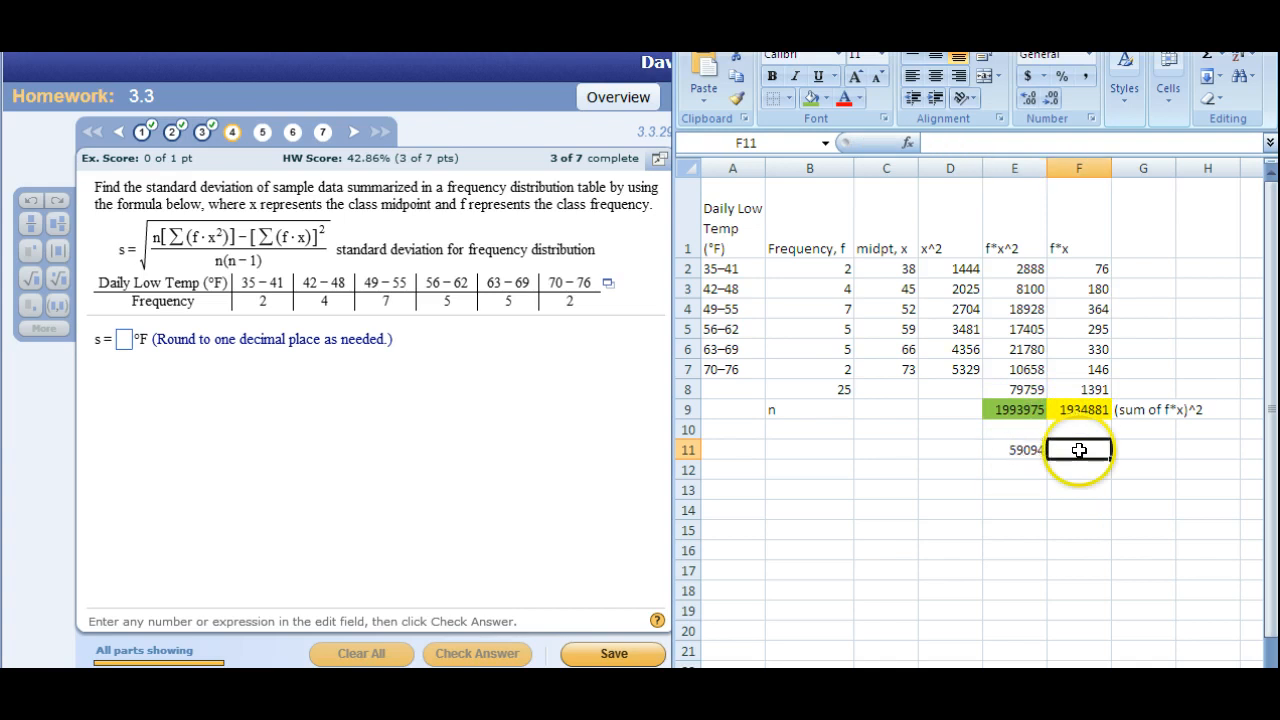
pyautogui.write('numerator')
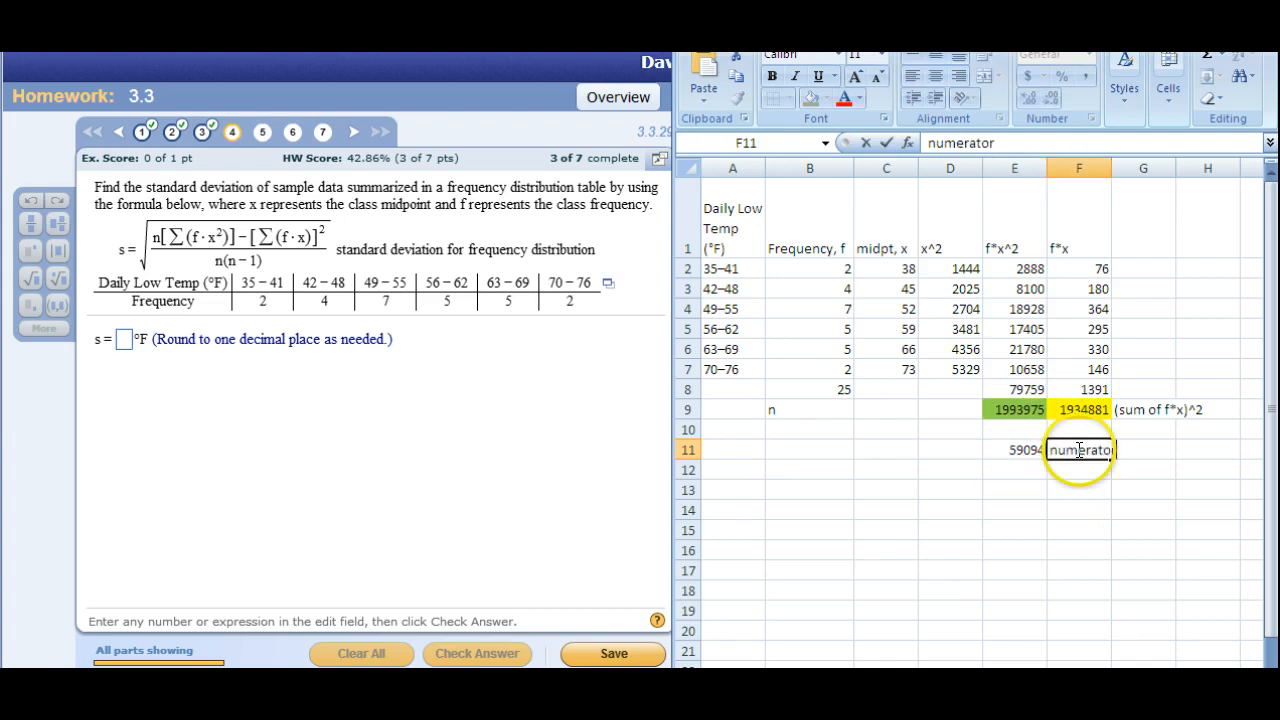
pyautogui.press('Return')
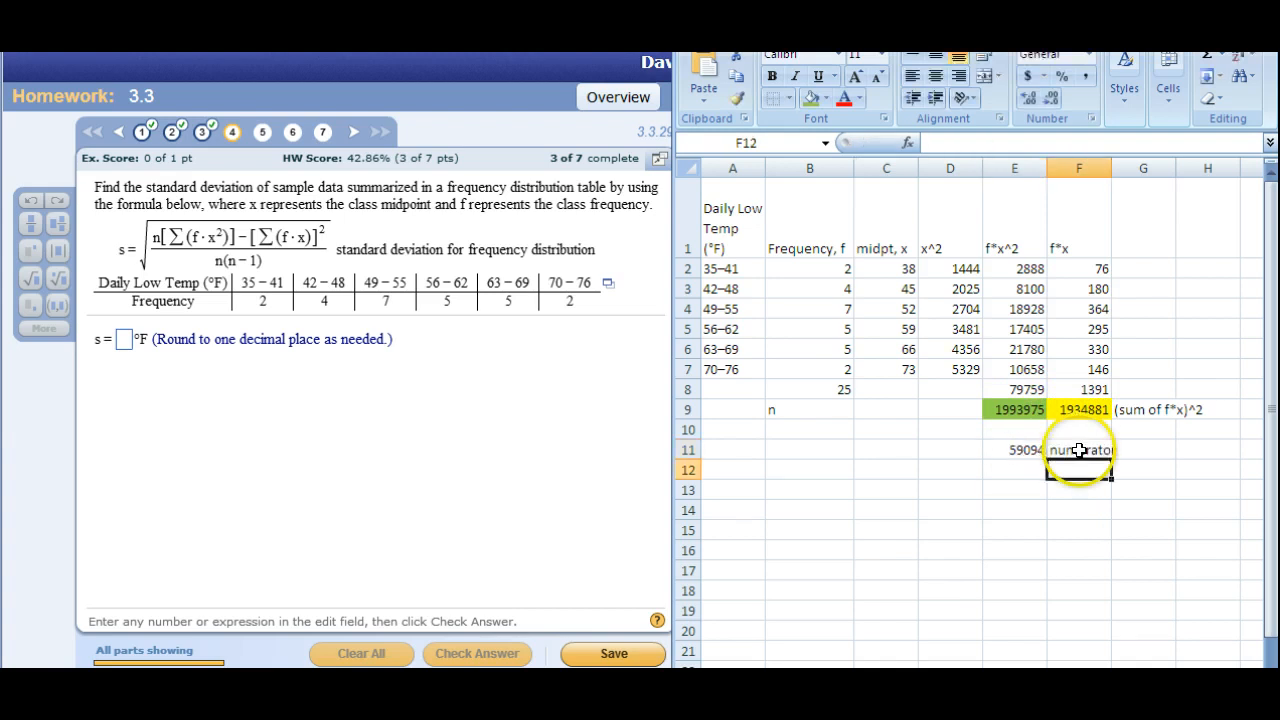
# Calculate n(n-1) in E12 with =25*24 and label it "denom" in F12.
pyautogui.click(1016, 470)
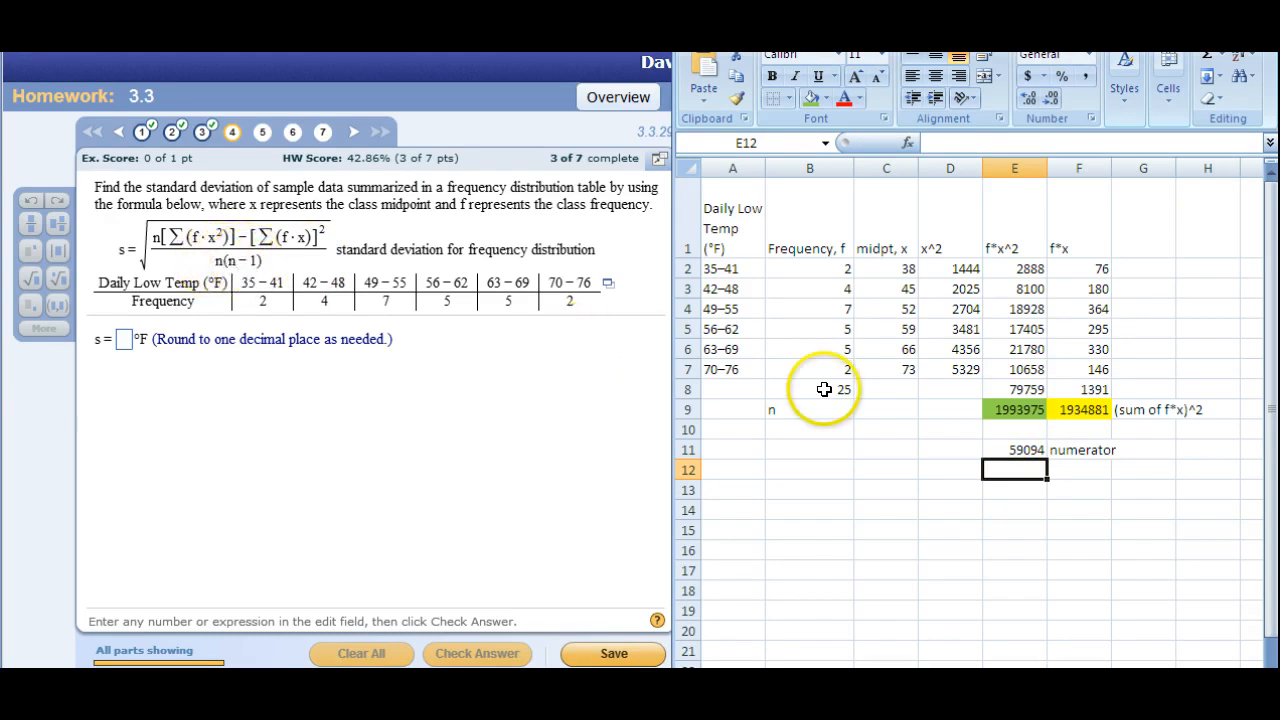
pyautogui.write('=25')
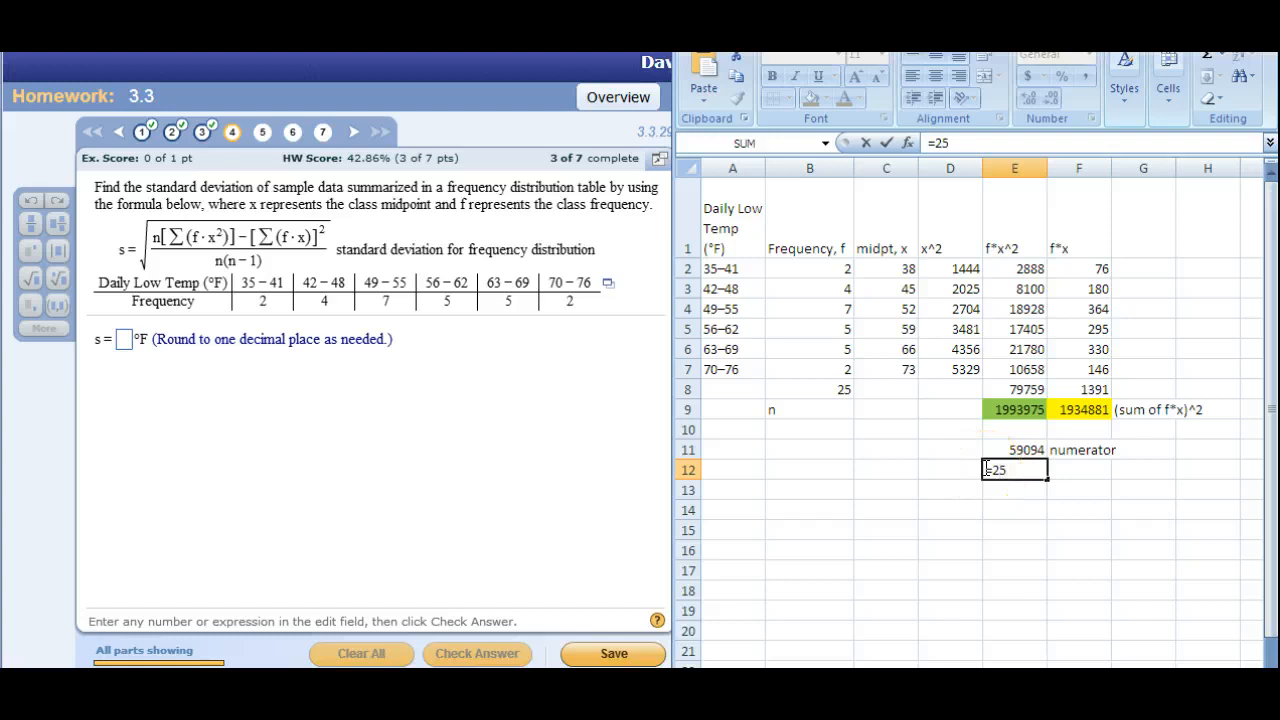
pyautogui.write('*24')
pyautogui.press('Return')
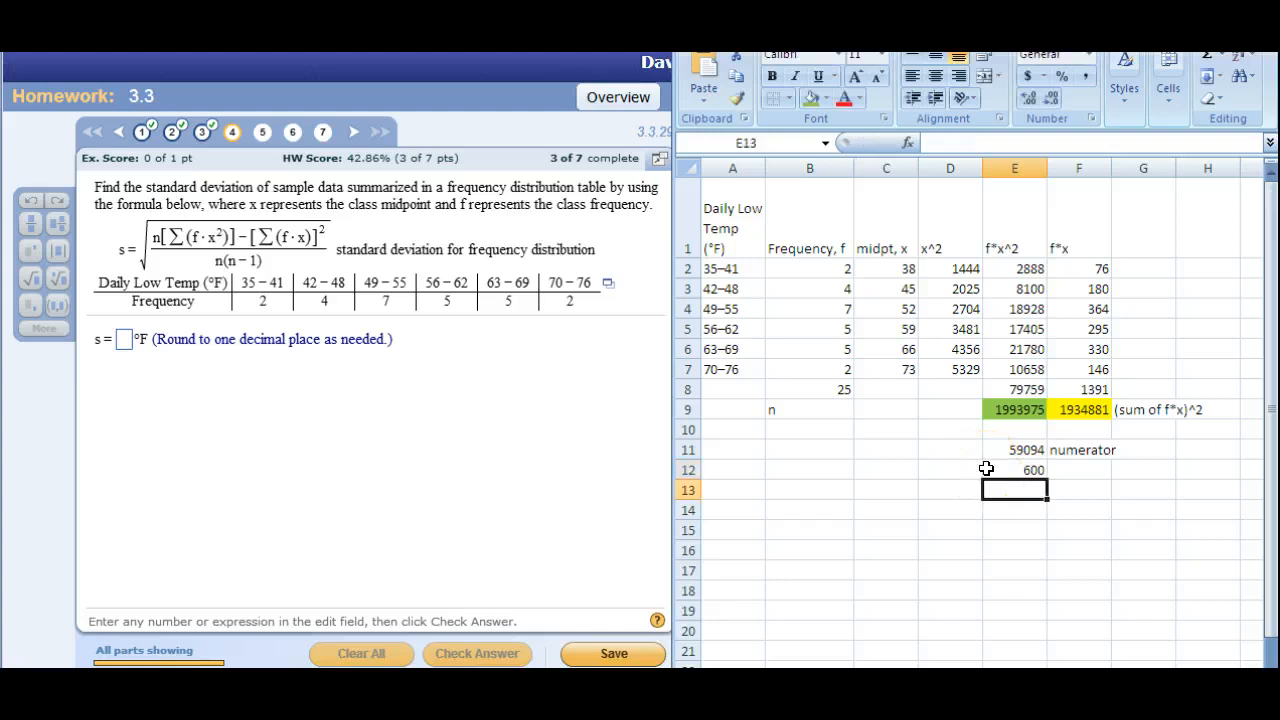
pyautogui.click(1079, 467)
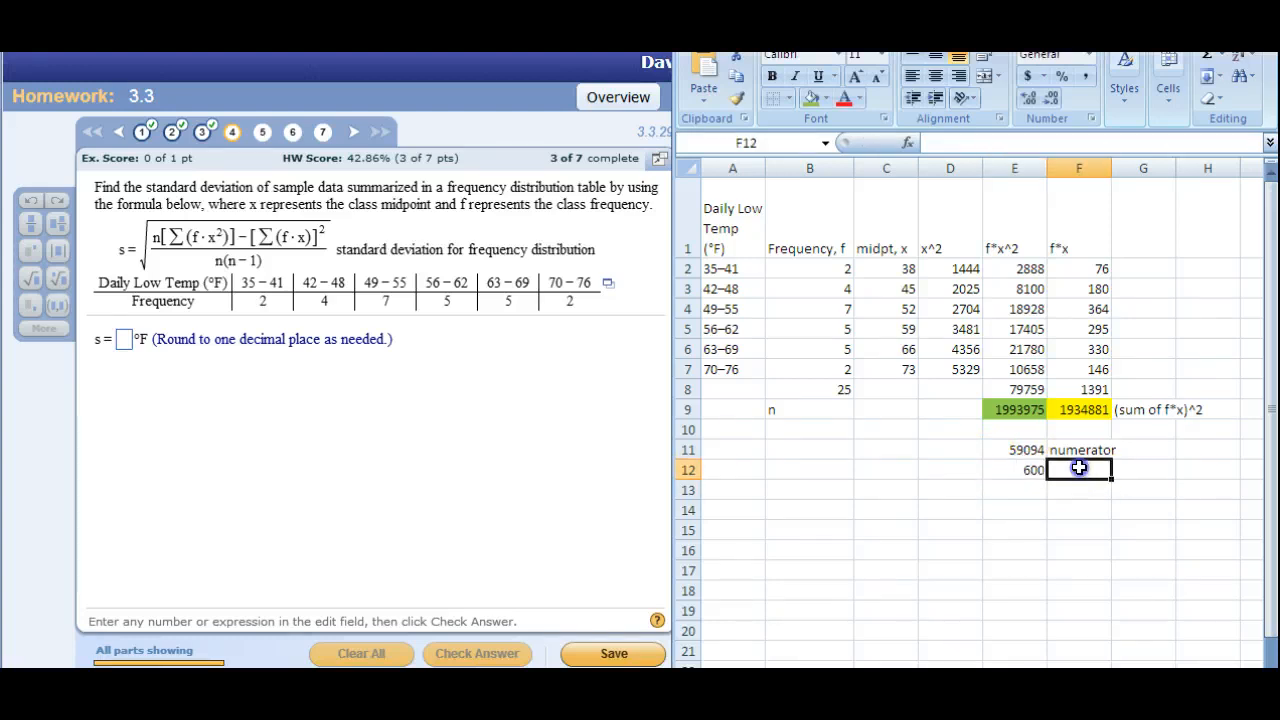
pyautogui.write('denom')
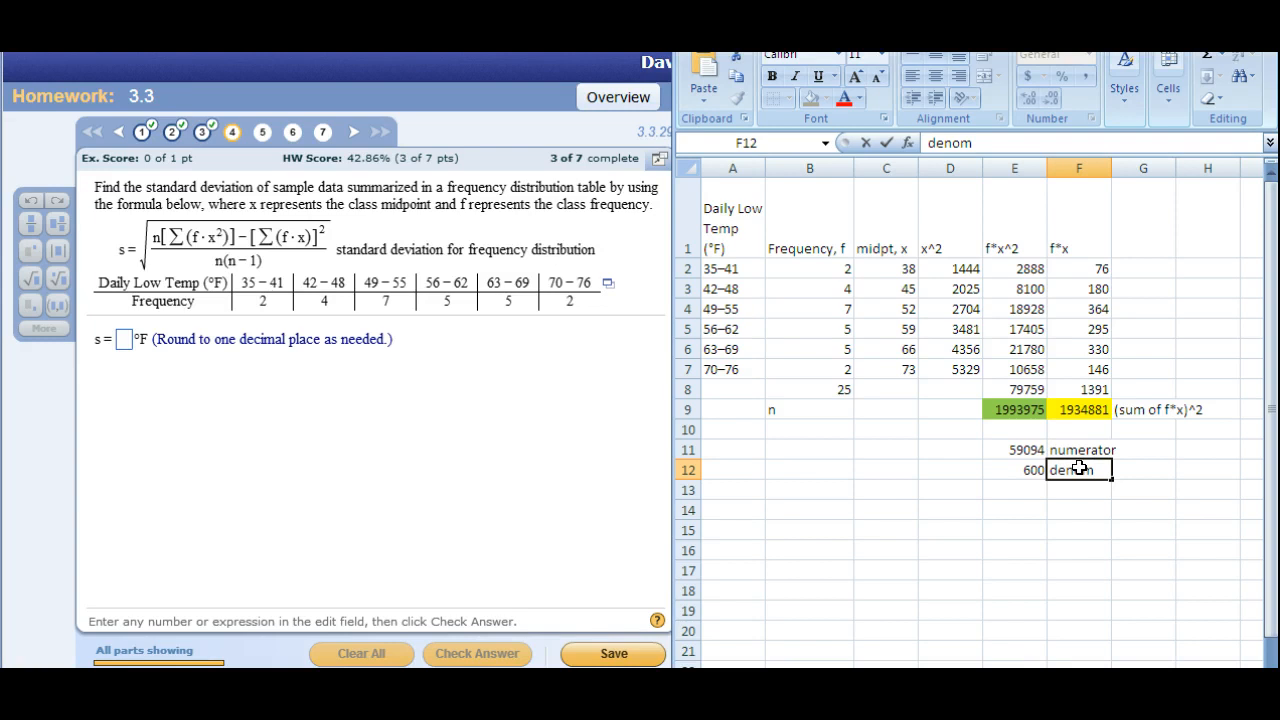
pyautogui.press('Return')
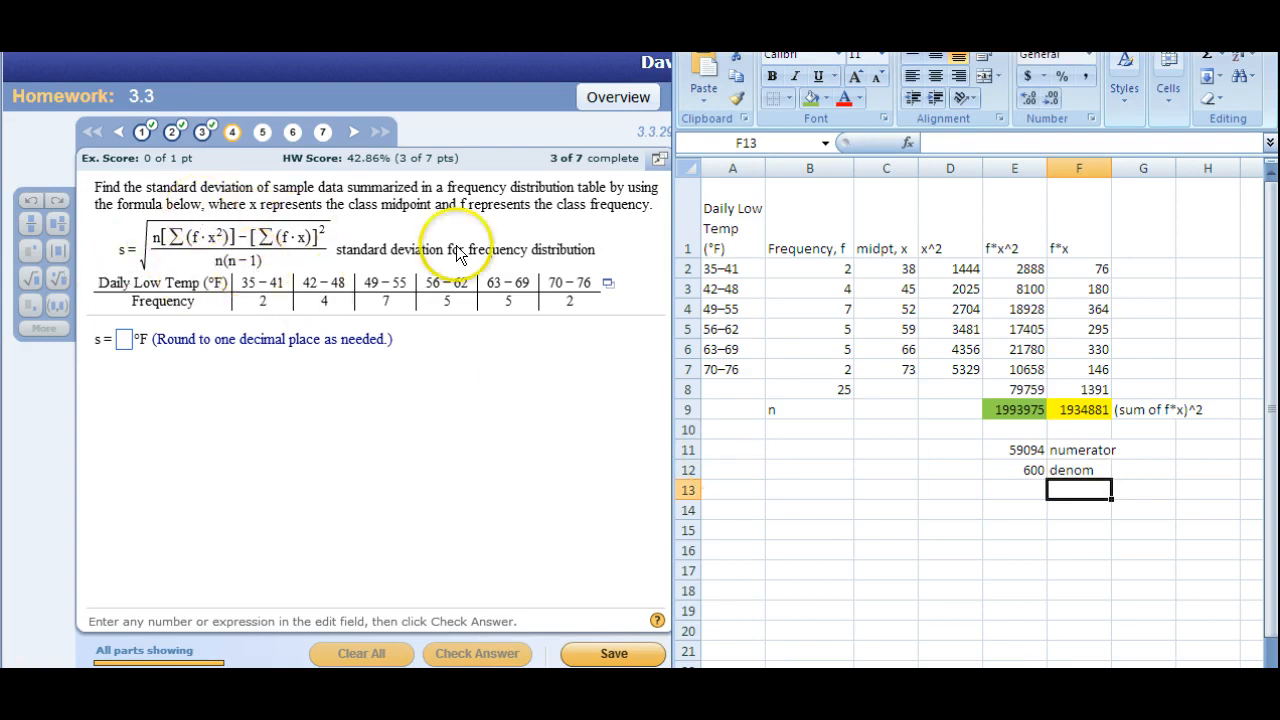
# Divide the numerator by the denominator in E14 with =E11/E12 and label it "under the radical" in F14.
pyautogui.click(998, 509)
pyautogui.write('=')
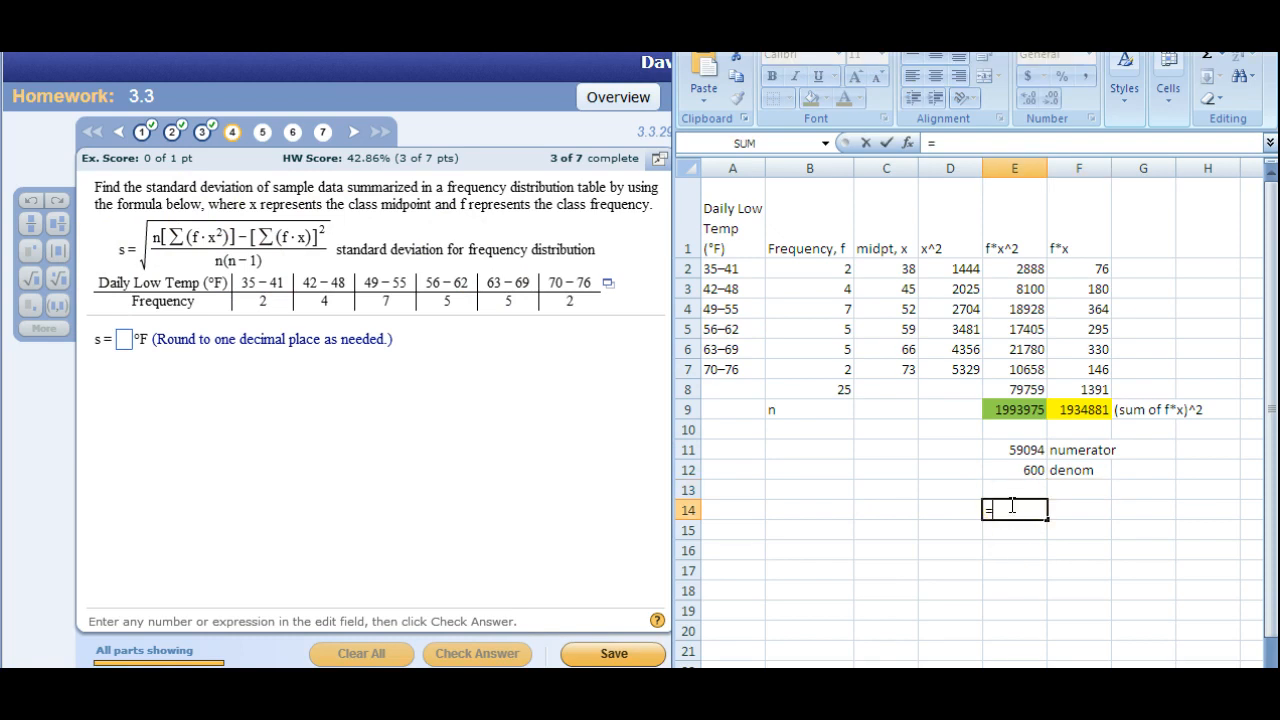
pyautogui.click(1012, 450)
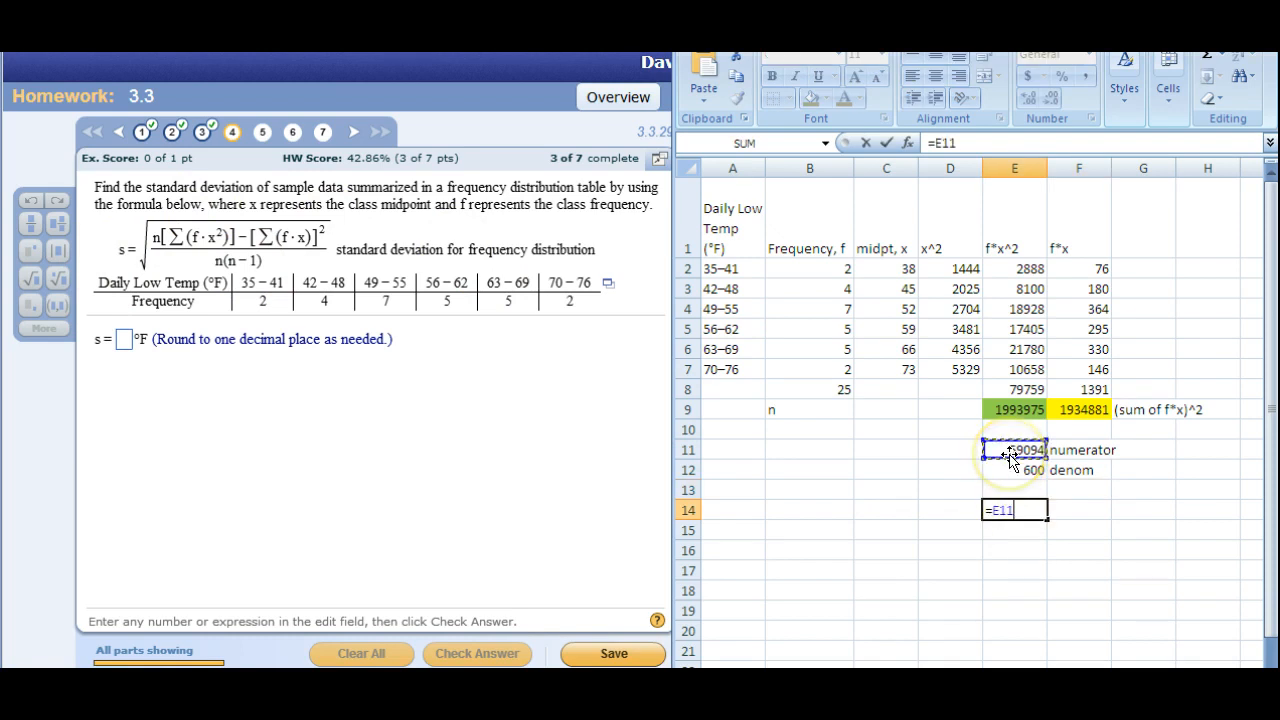
pyautogui.write('/')
pyautogui.click(1012, 468)
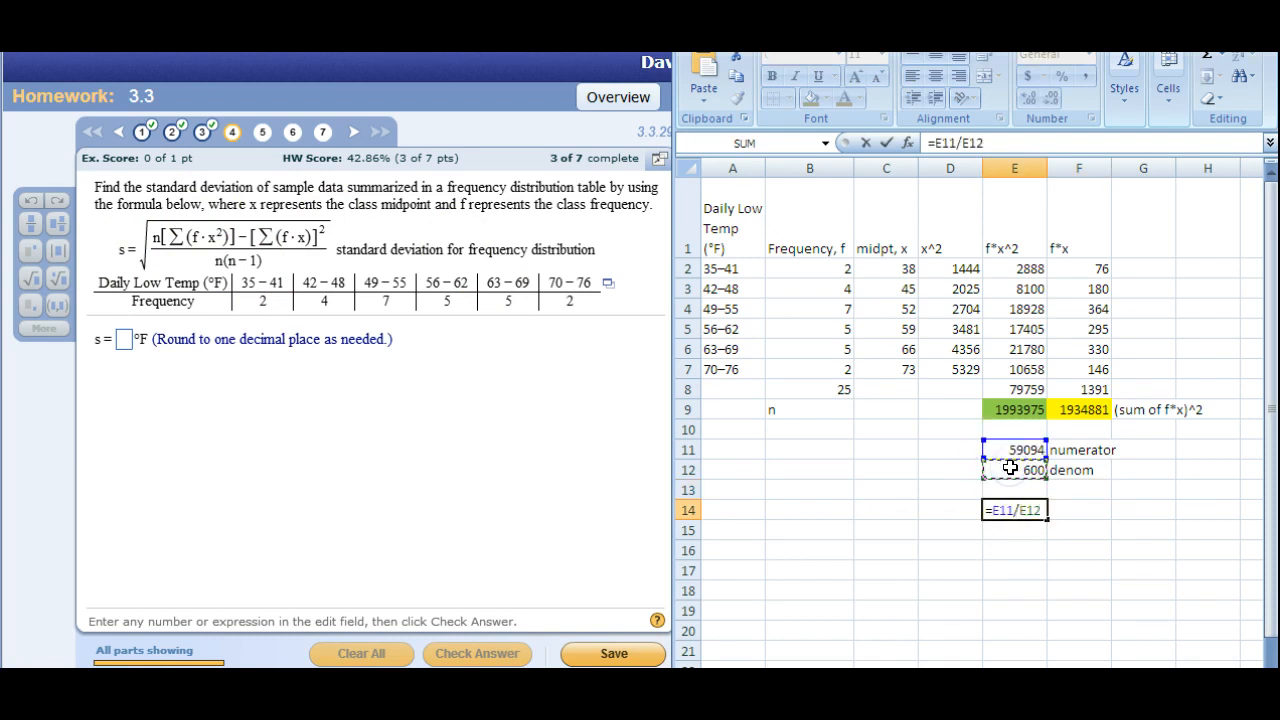
pyautogui.press('Return')
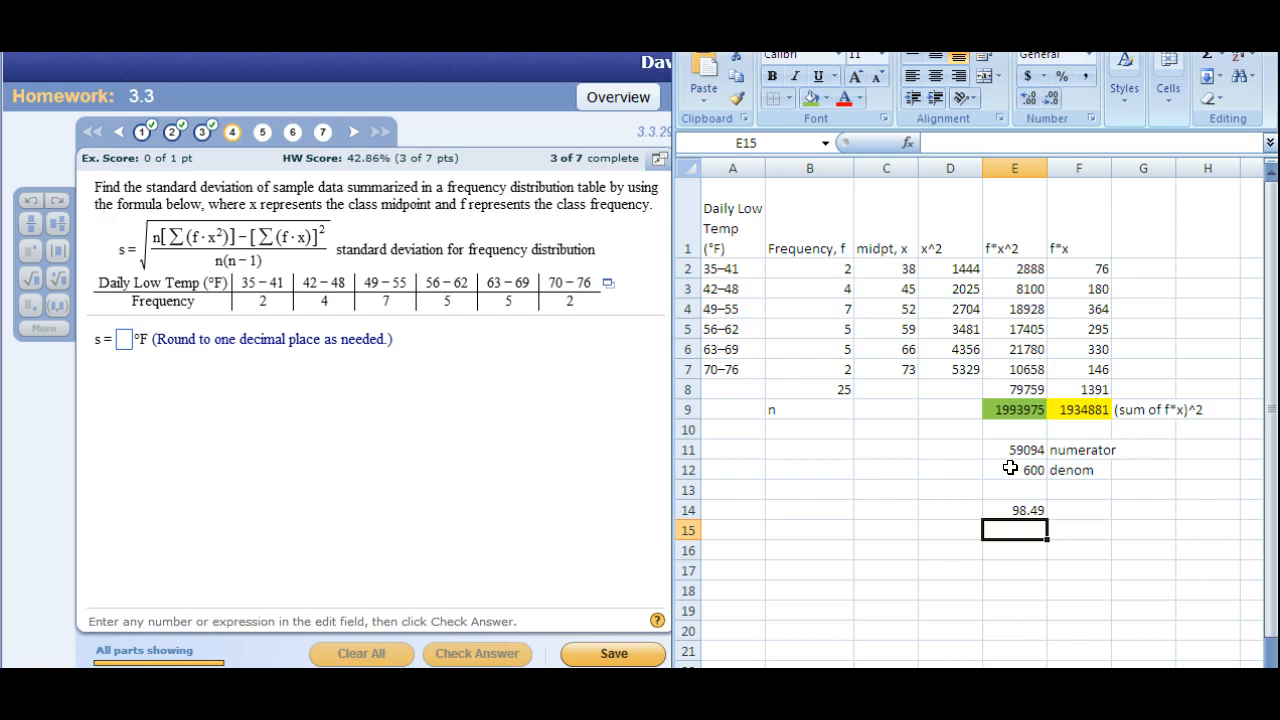
pyautogui.click(1078, 512)
pyautogui.write('under the radical')
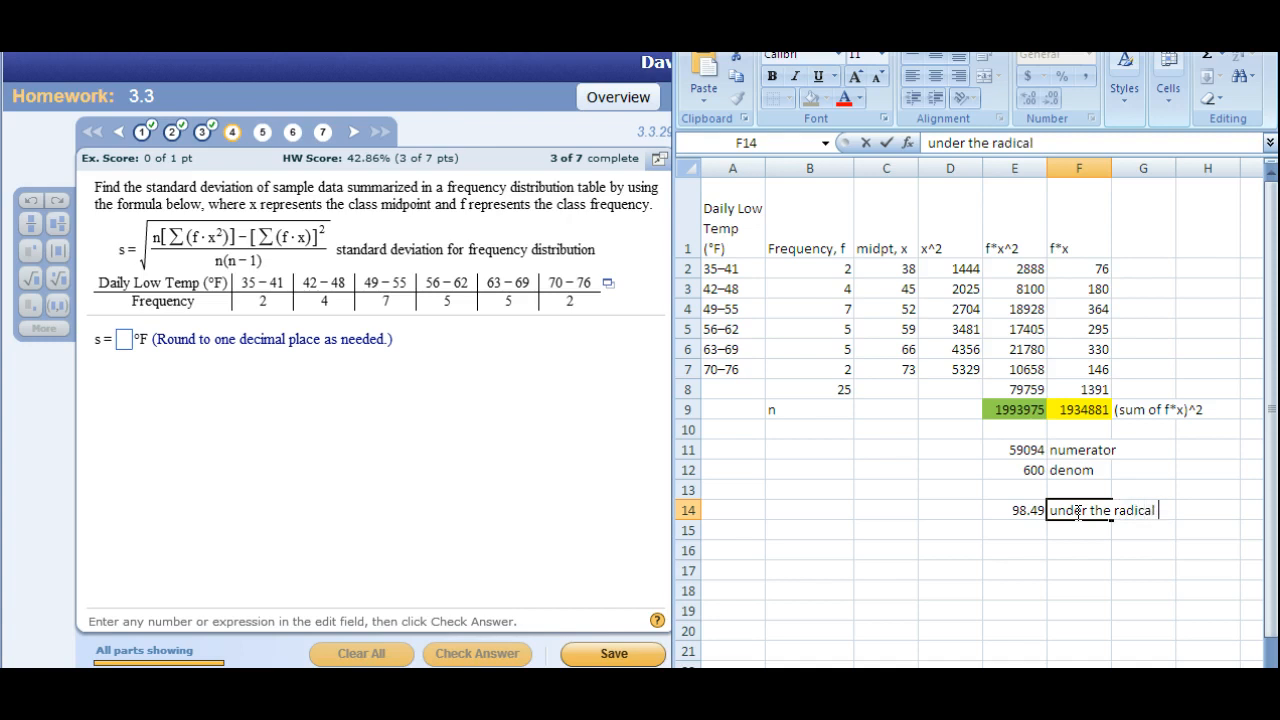
# Take the square root of the quotient in E15 with =sqrt(E14) and label it "s" in F15.
pyautogui.click(1033, 531)
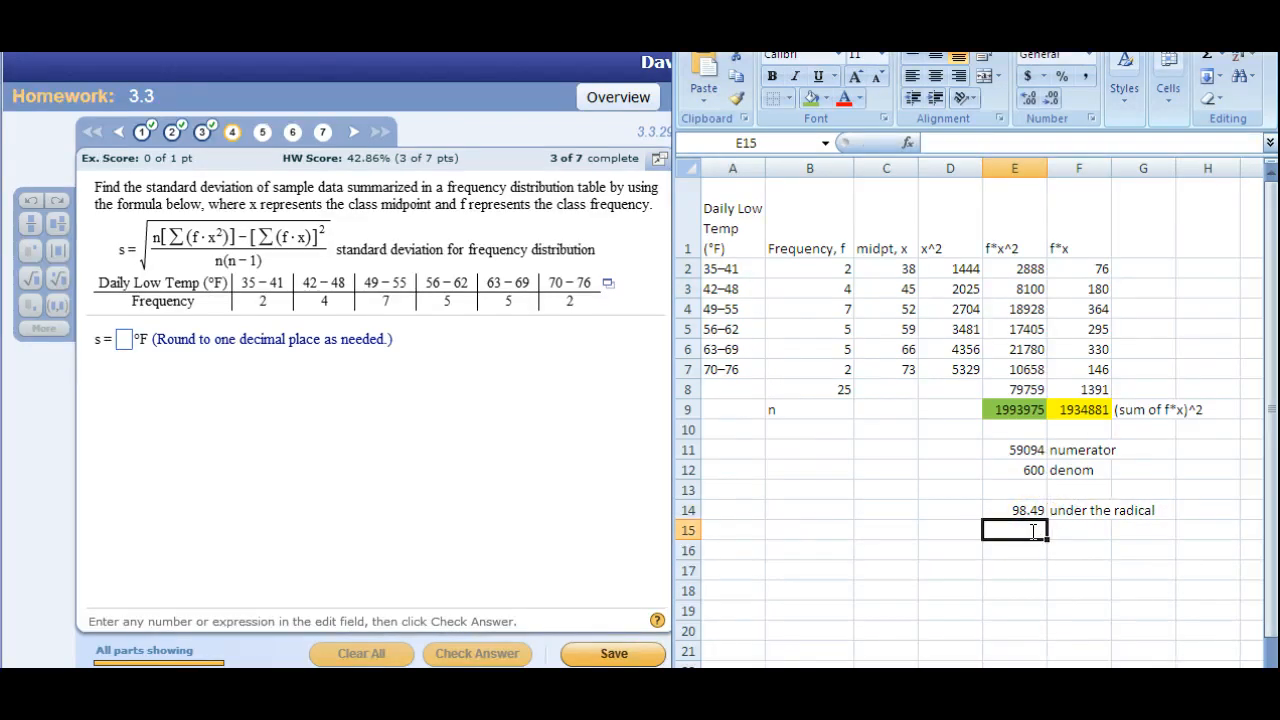
pyautogui.write('=s')
pyautogui.write('qrt')
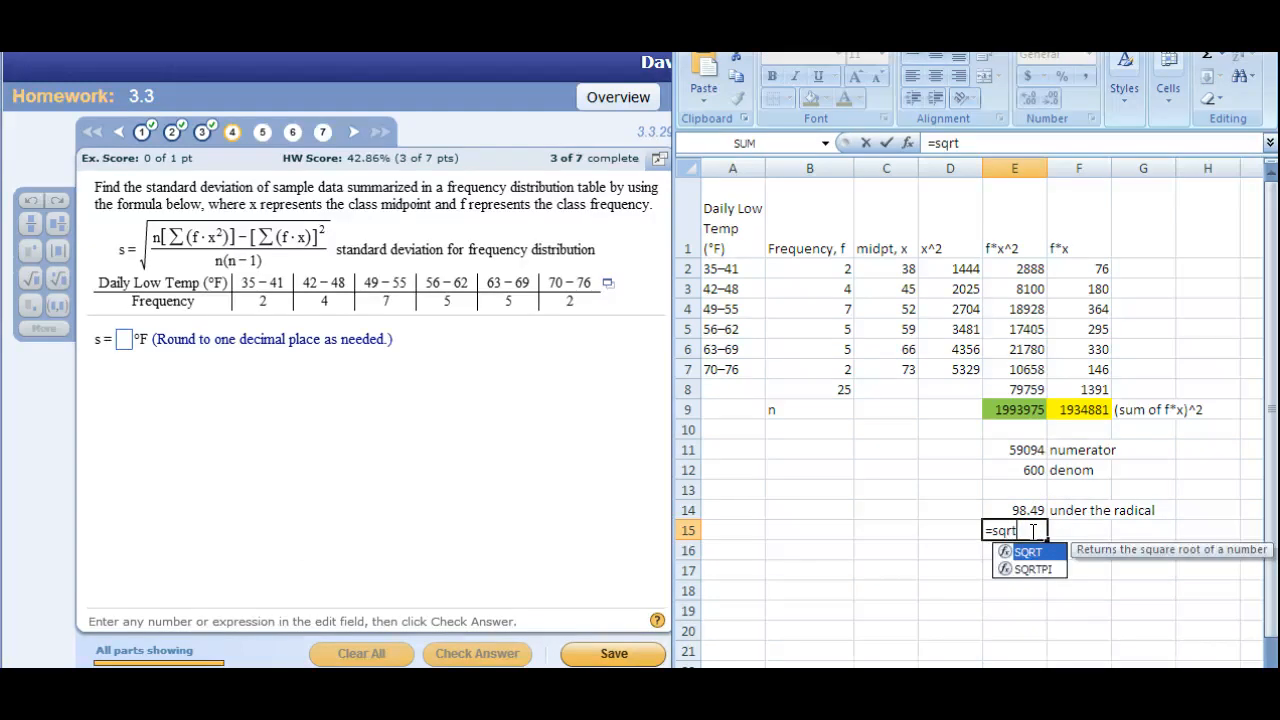
pyautogui.write('(')
pyautogui.click(1026, 512)
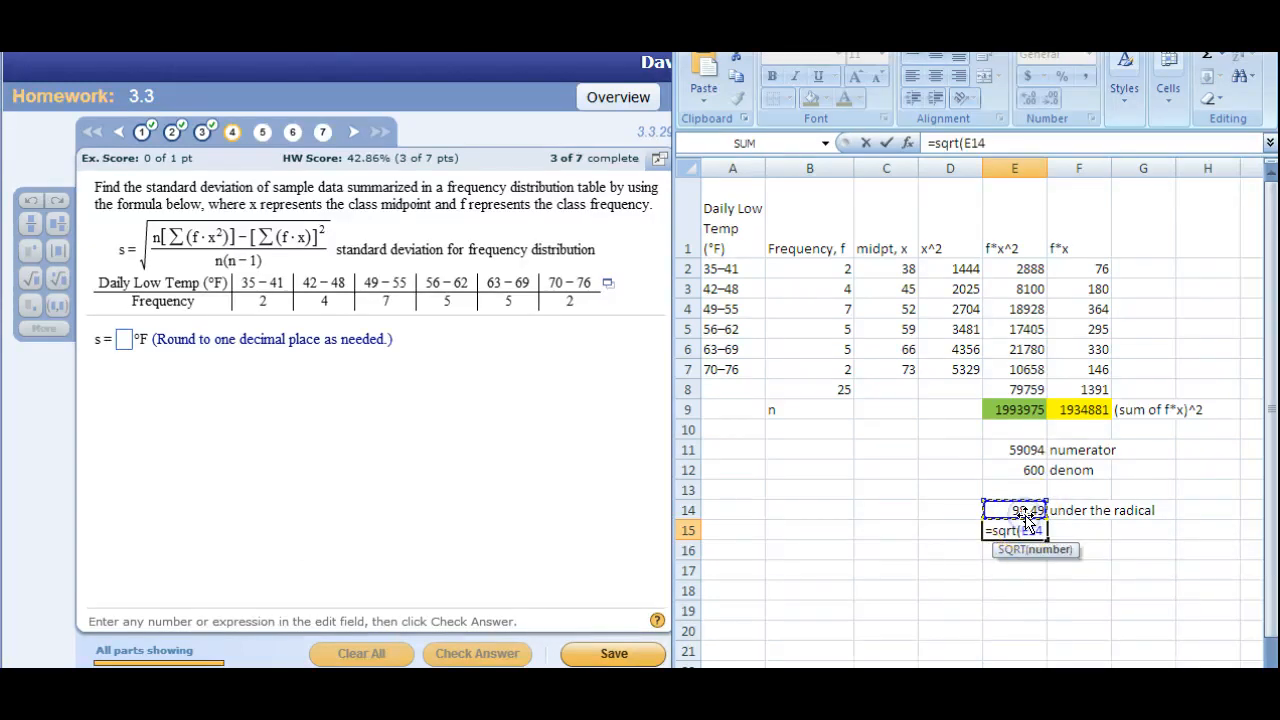
pyautogui.write(')')
pyautogui.press('Return')
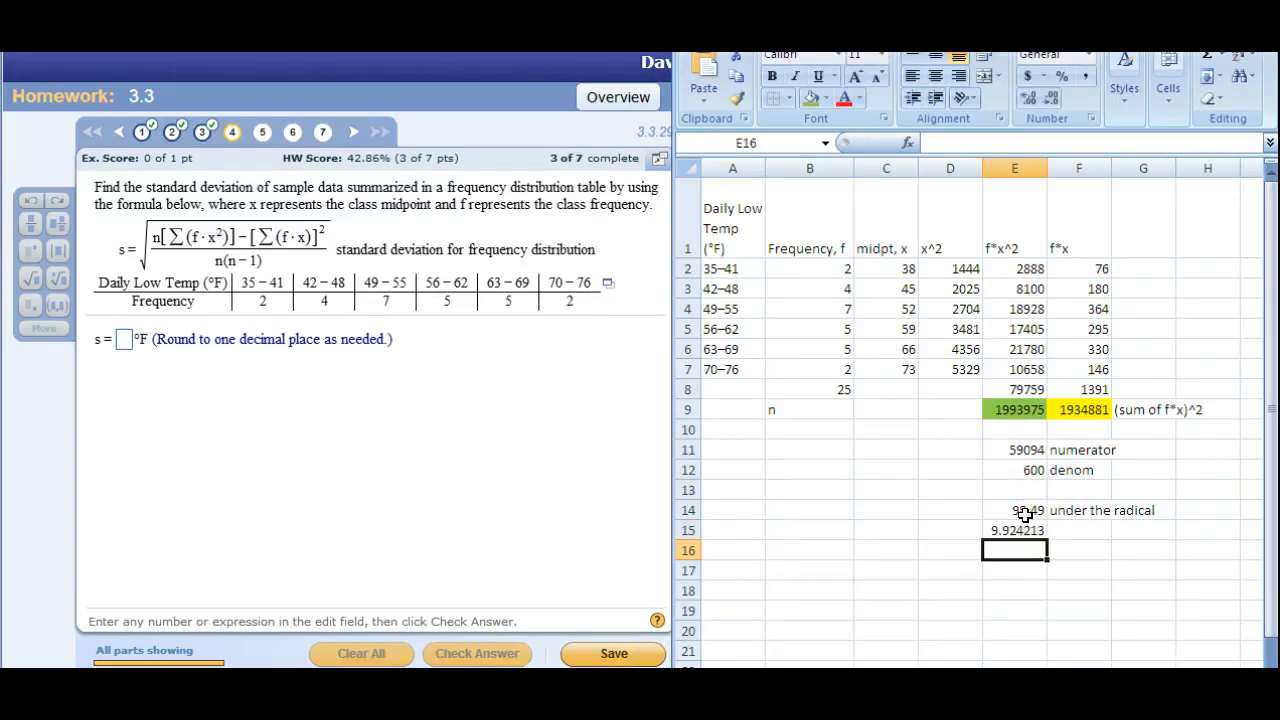
pyautogui.click(1082, 535)
pyautogui.write('s')
pyautogui.click(1027, 548)
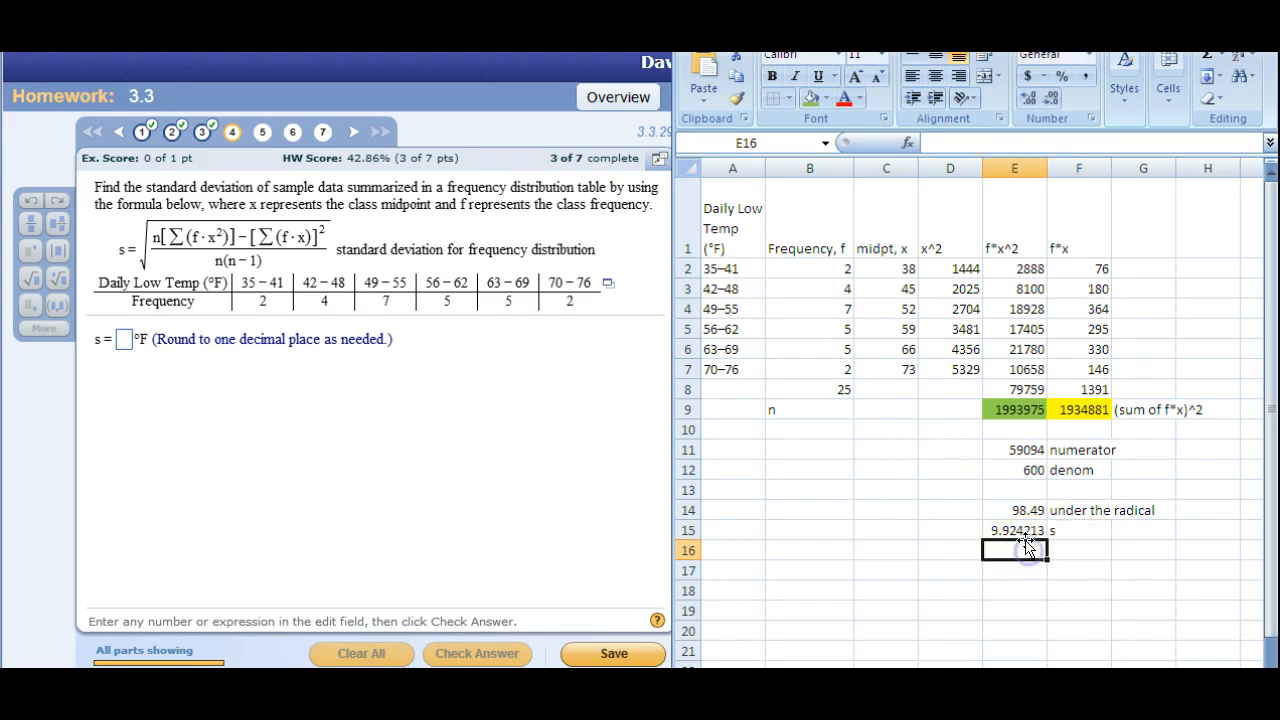
# Answer question 4 in the homework page with s = 9.9 °F, check the answer, and go to question 5.
pyautogui.click(125, 342)
pyautogui.write('9.9')
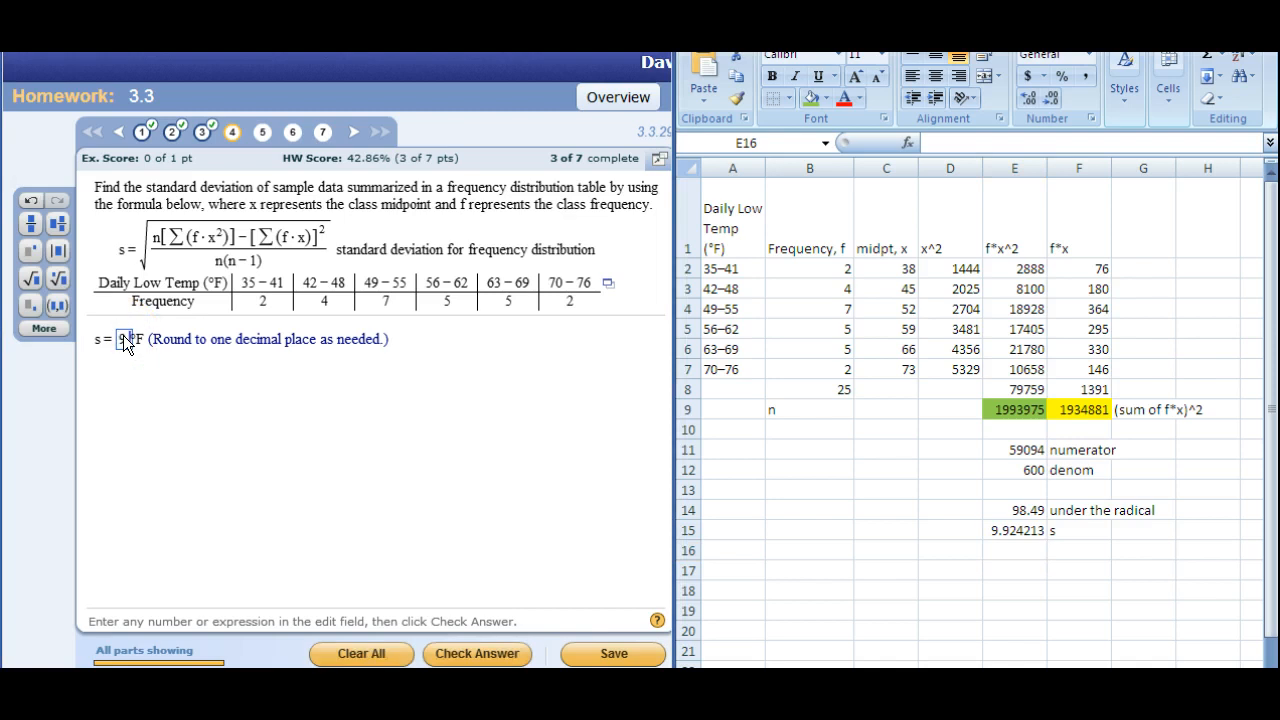
pyautogui.press('Return')
pyautogui.press('Return')
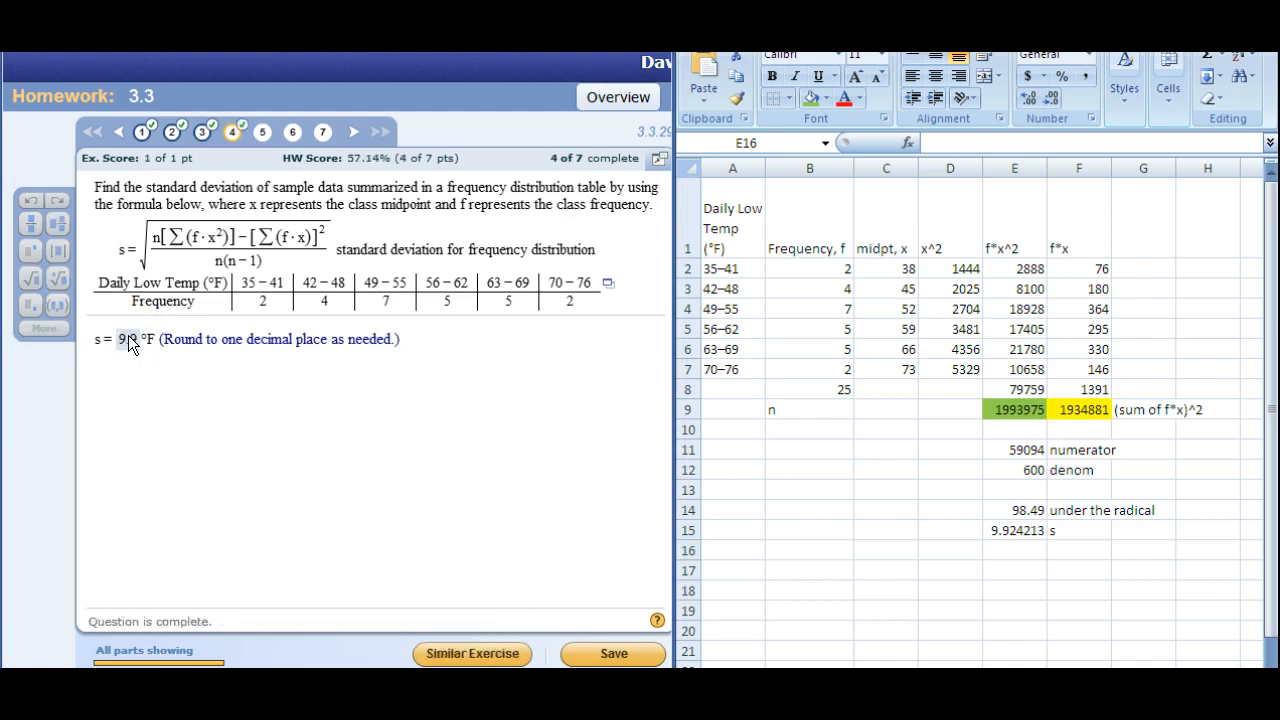
pyautogui.click(263, 132)
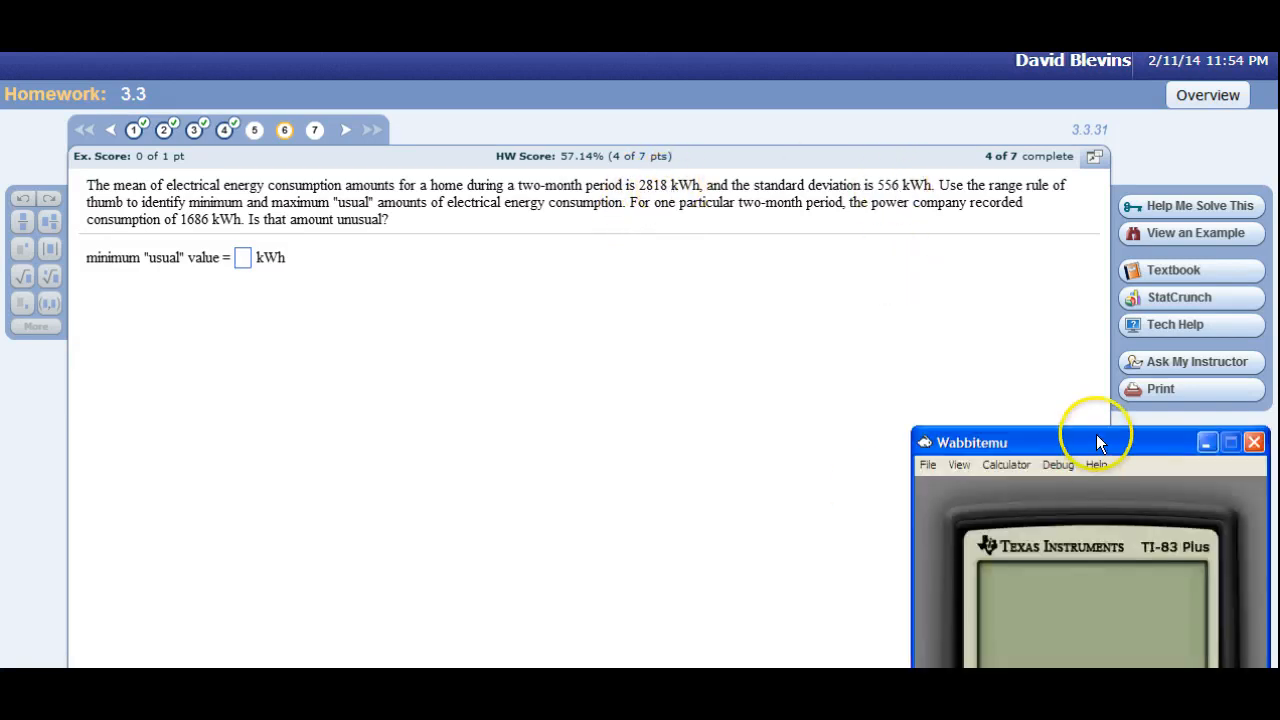
# Bring the Wabbitemu TI-83 Plus keypad into view and calculate question 6's minimum usual value as 2818-2*556.
pyautogui.moveTo(1097, 436); pyautogui.dragTo(1097, 265)
pyautogui.moveTo(1175, 266); pyautogui.dragTo(1137, 14)
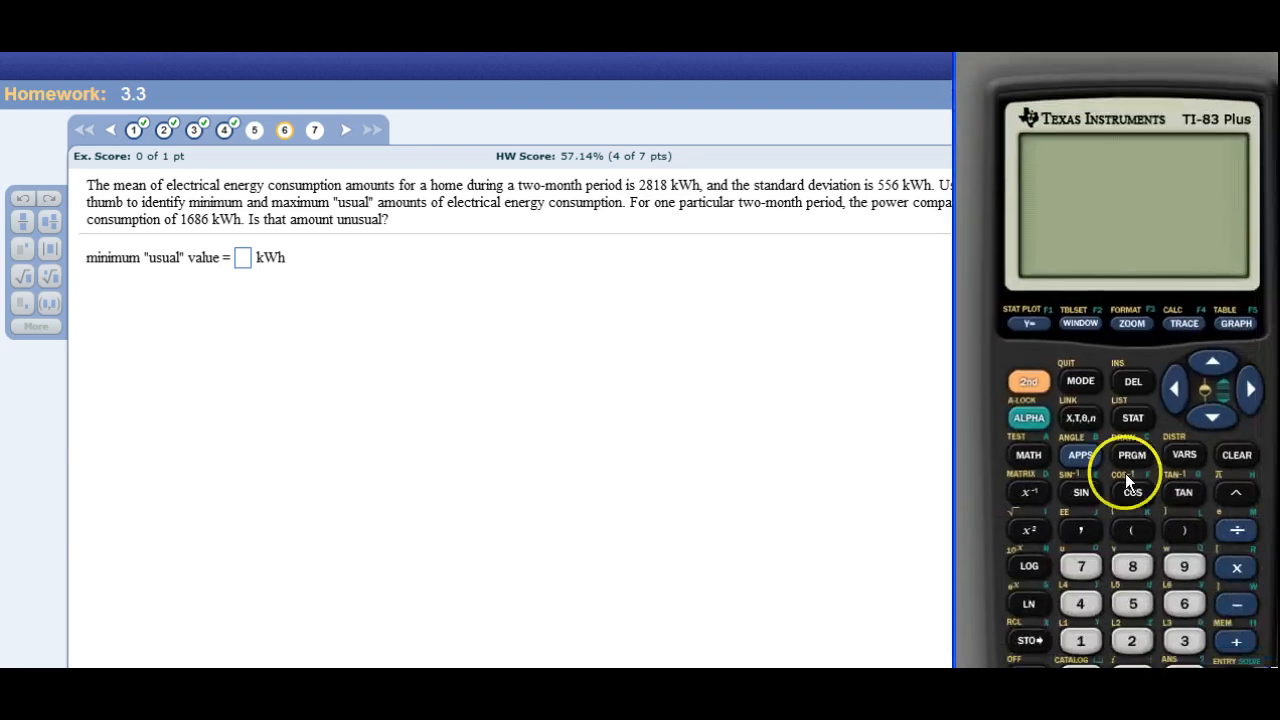
pyautogui.click(1129, 641)
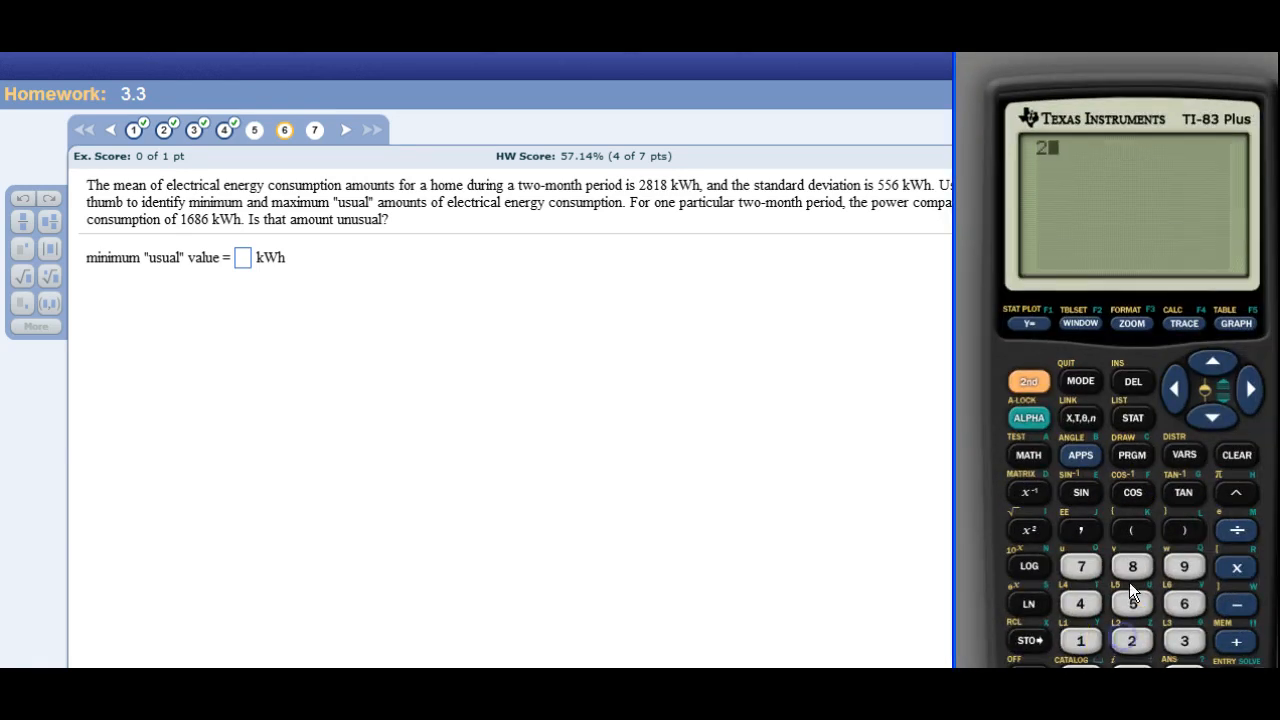
pyautogui.click(1131, 567)
pyautogui.click(1080, 641)
pyautogui.click(1130, 572)
pyautogui.click(1239, 603)
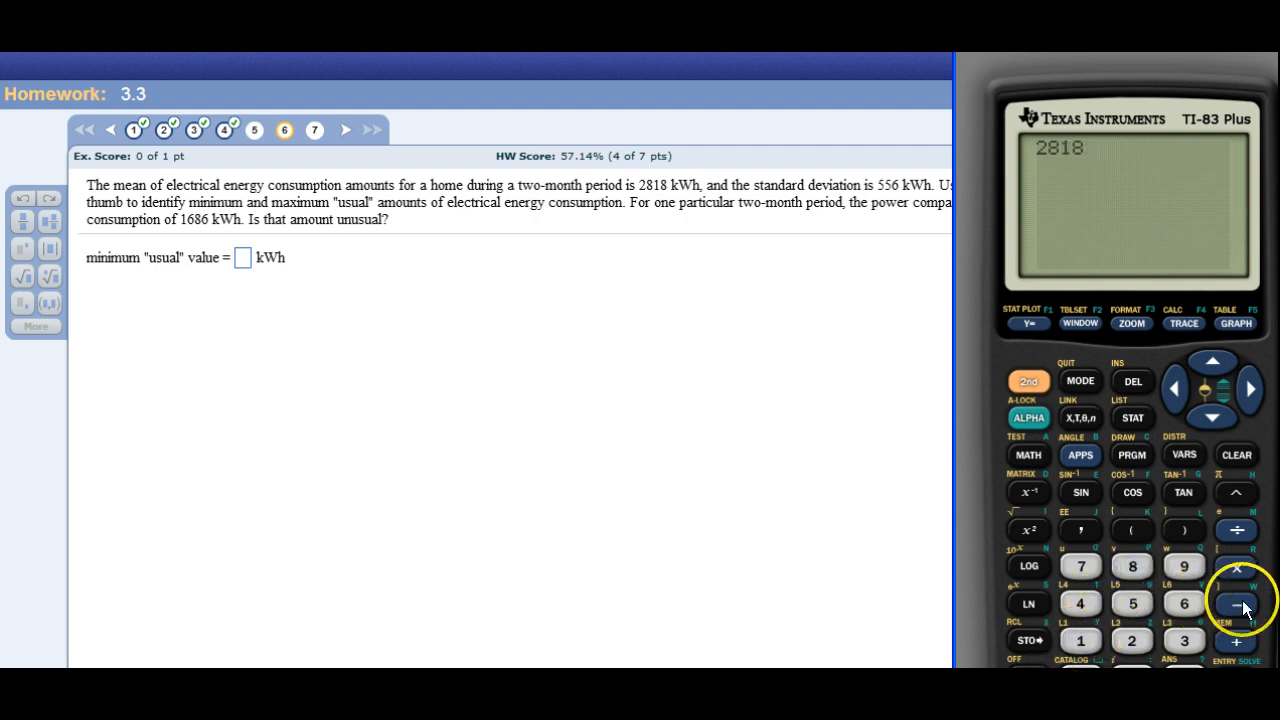
pyautogui.click(1131, 643)
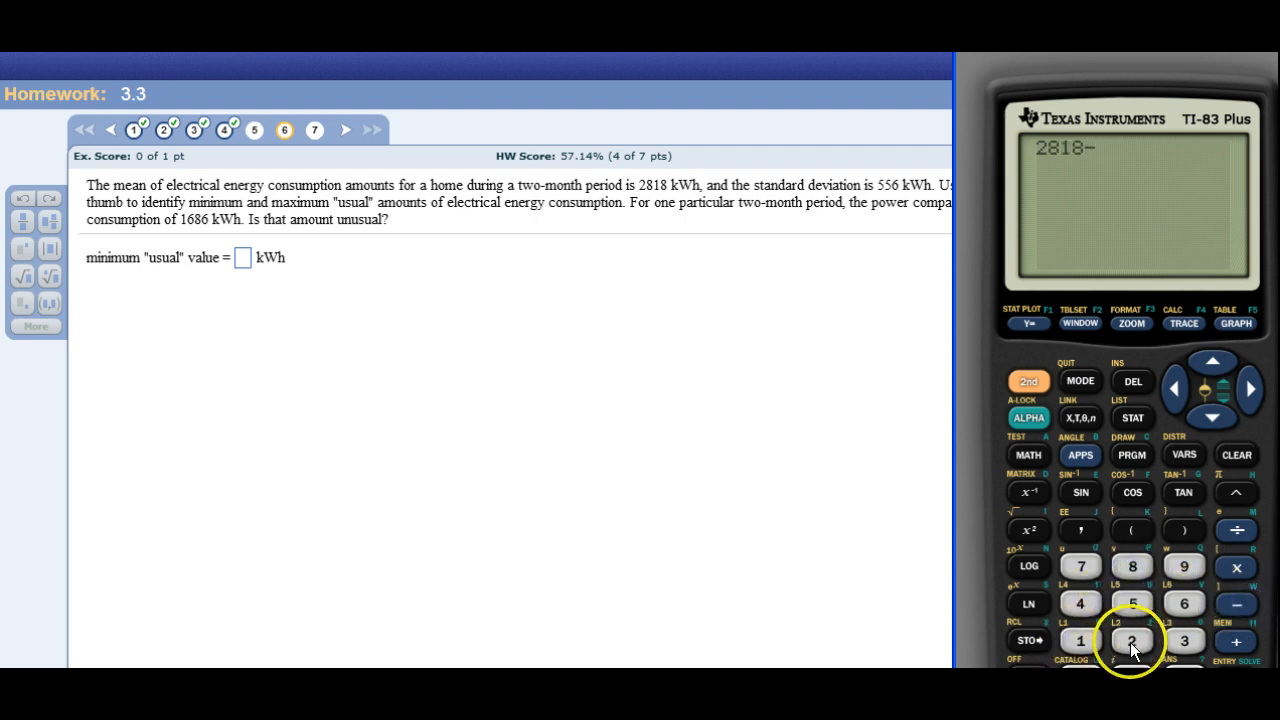
pyautogui.click(1234, 570)
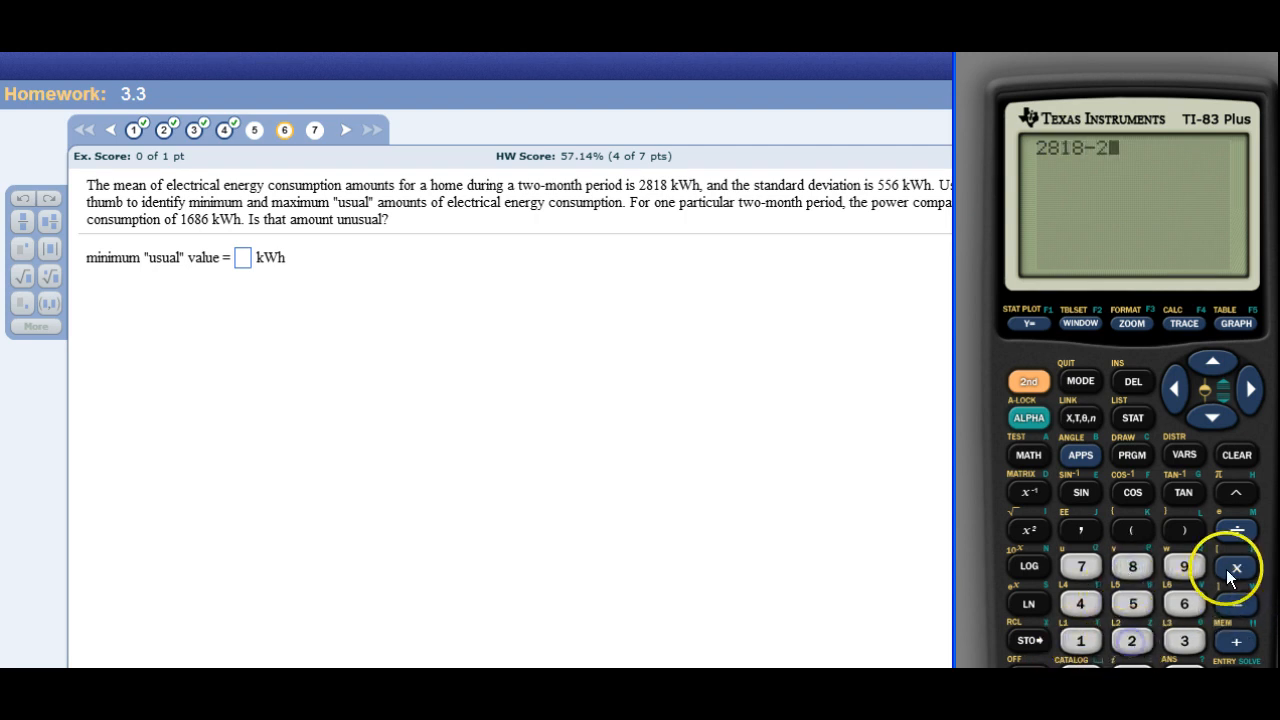
pyautogui.click(1133, 604)
pyautogui.click(1134, 603)
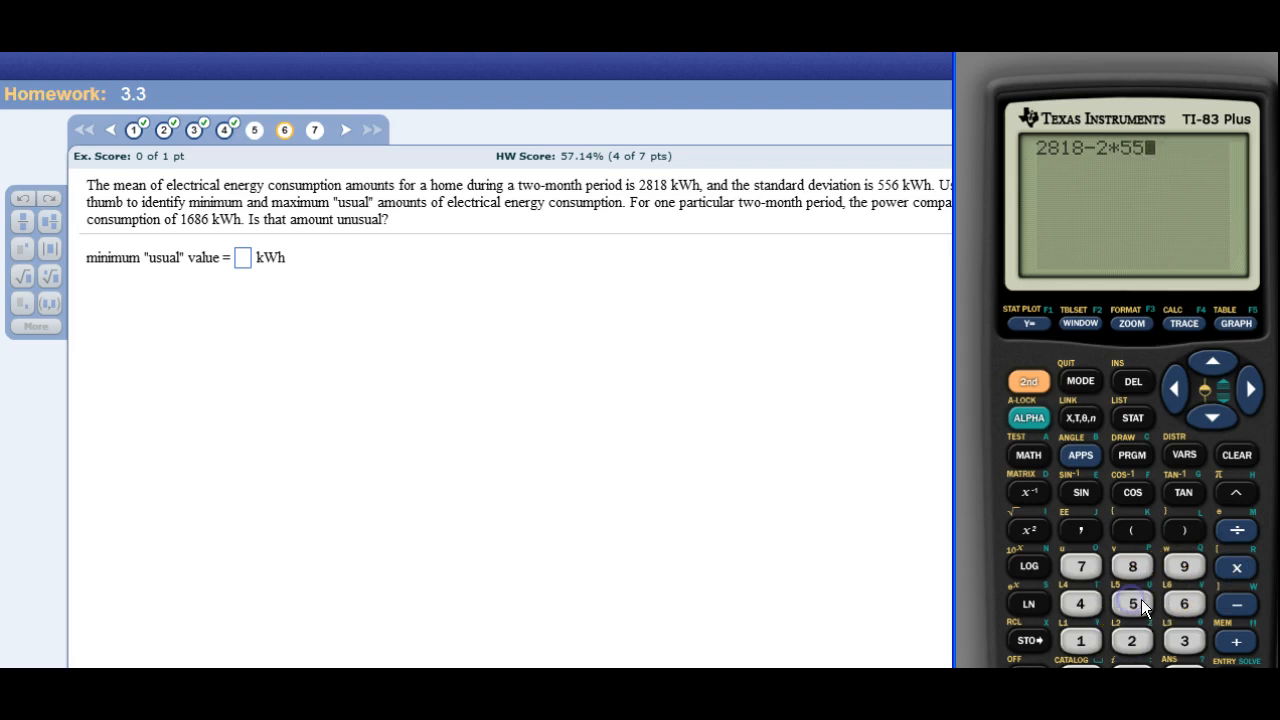
pyautogui.click(1185, 601)
pyautogui.click(1213, 655)
# Submit 1706 kWh as the minimum "usual" value in the homework page and activate the maximum "usual" value field.
pyautogui.click(240, 263)
pyautogui.write('1706')
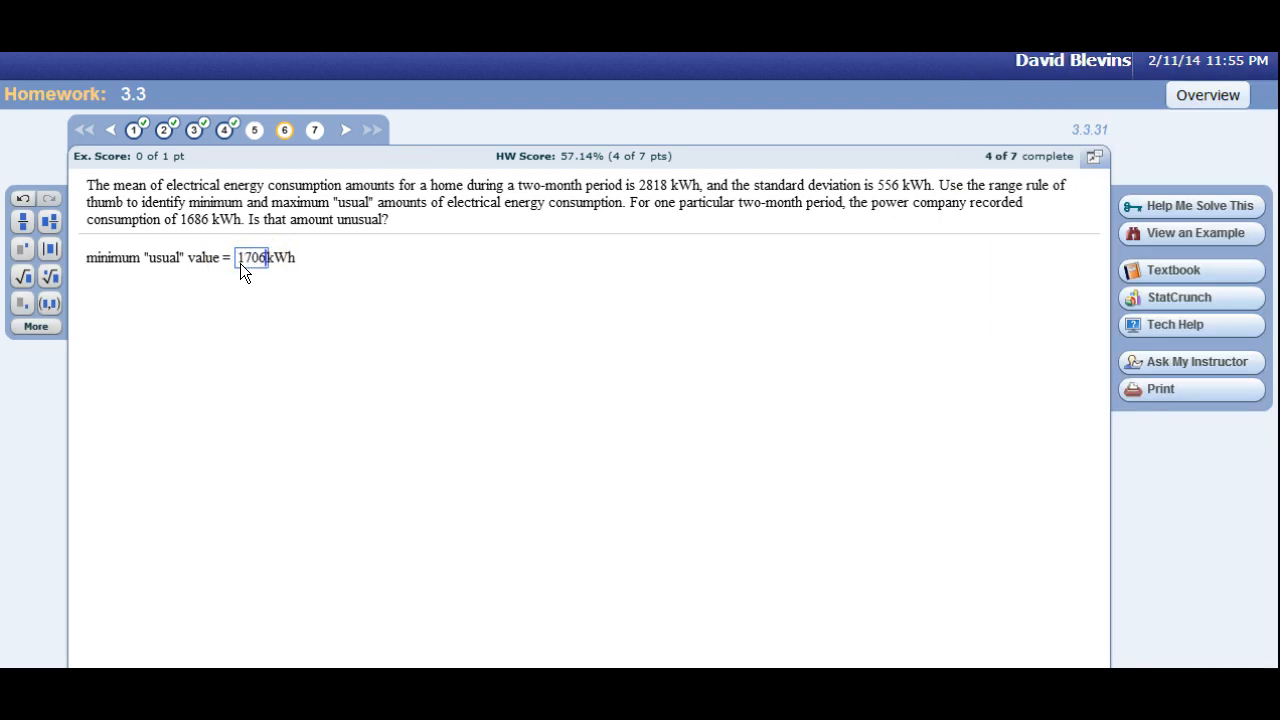
pyautogui.press('Return')
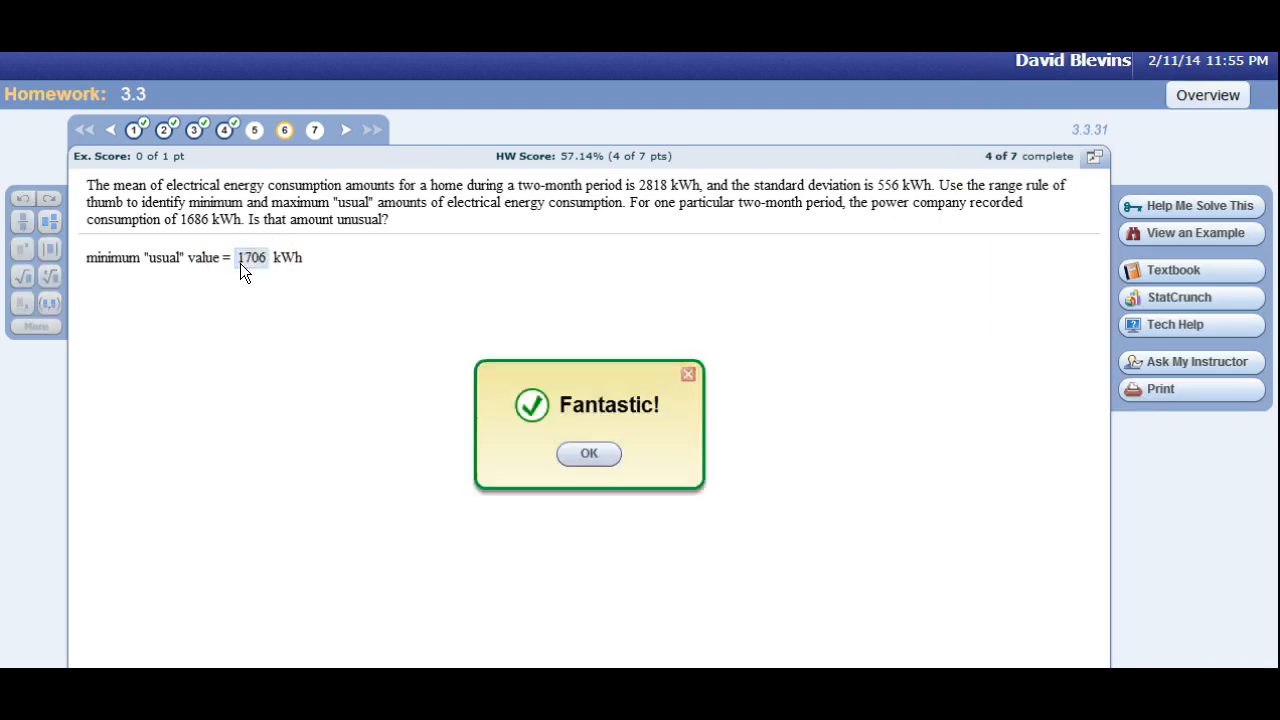
pyautogui.click(244, 270)
pyautogui.click(247, 299)
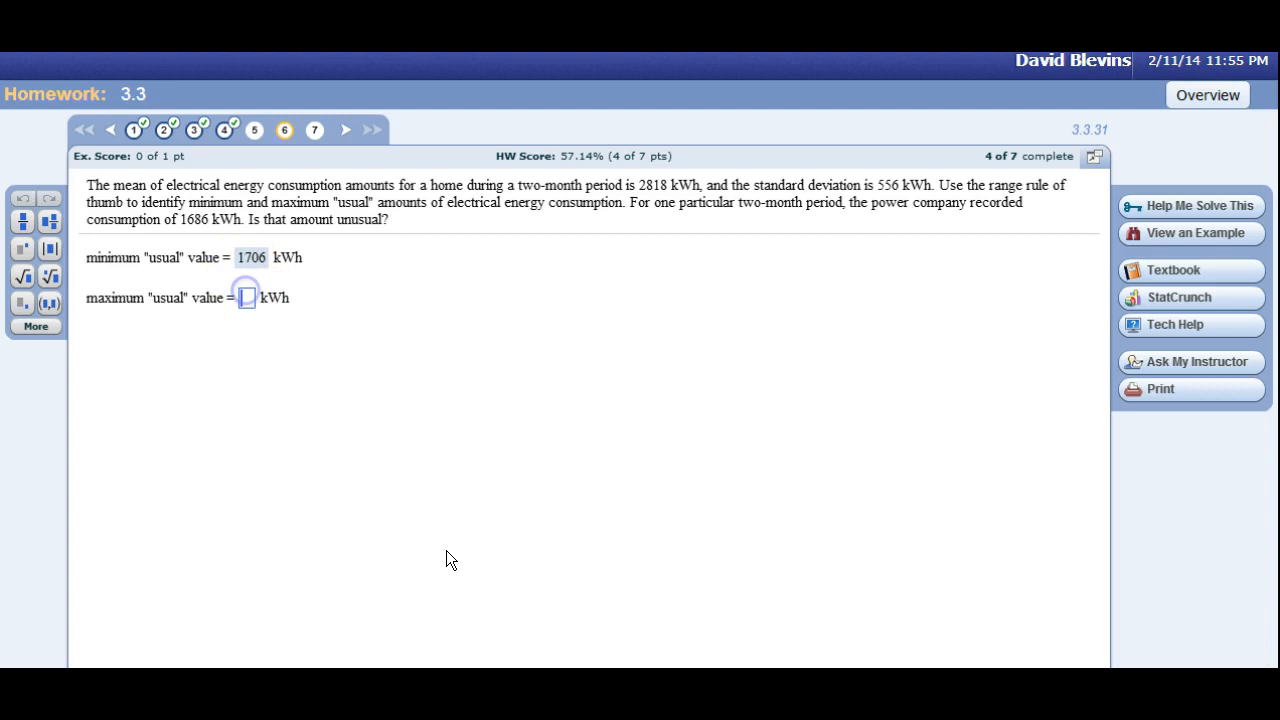
# In the TI-83 Plus emulator, recall the last entry and change it to 2818+2*556 to calculate the maximum usual value.
pyautogui.hotkey('alt', 'Tab')
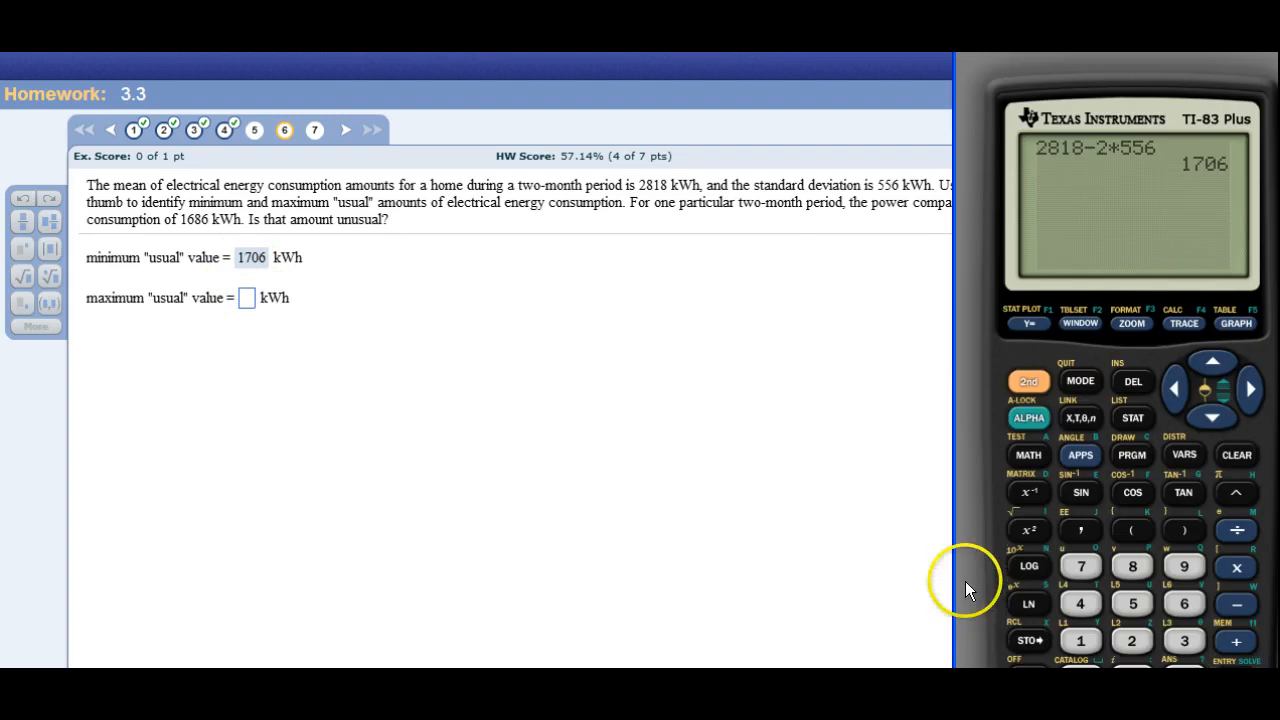
pyautogui.click(1022, 398)
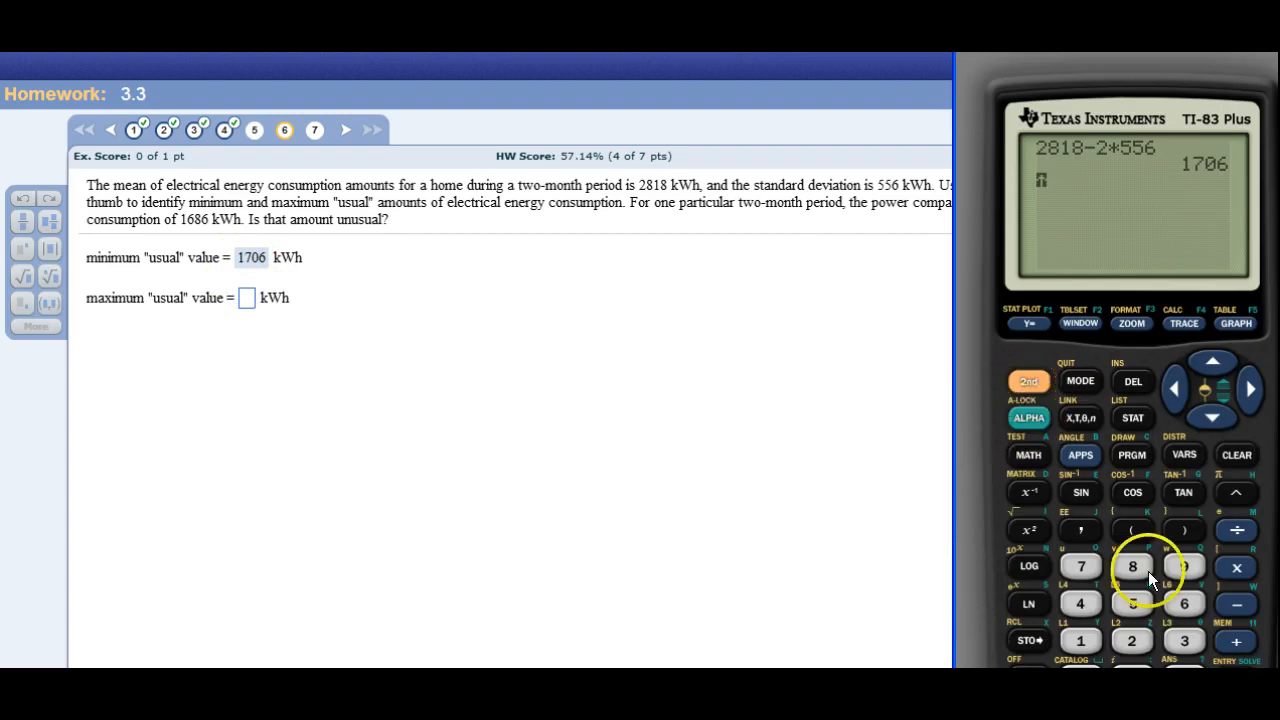
pyautogui.click(1236, 676)
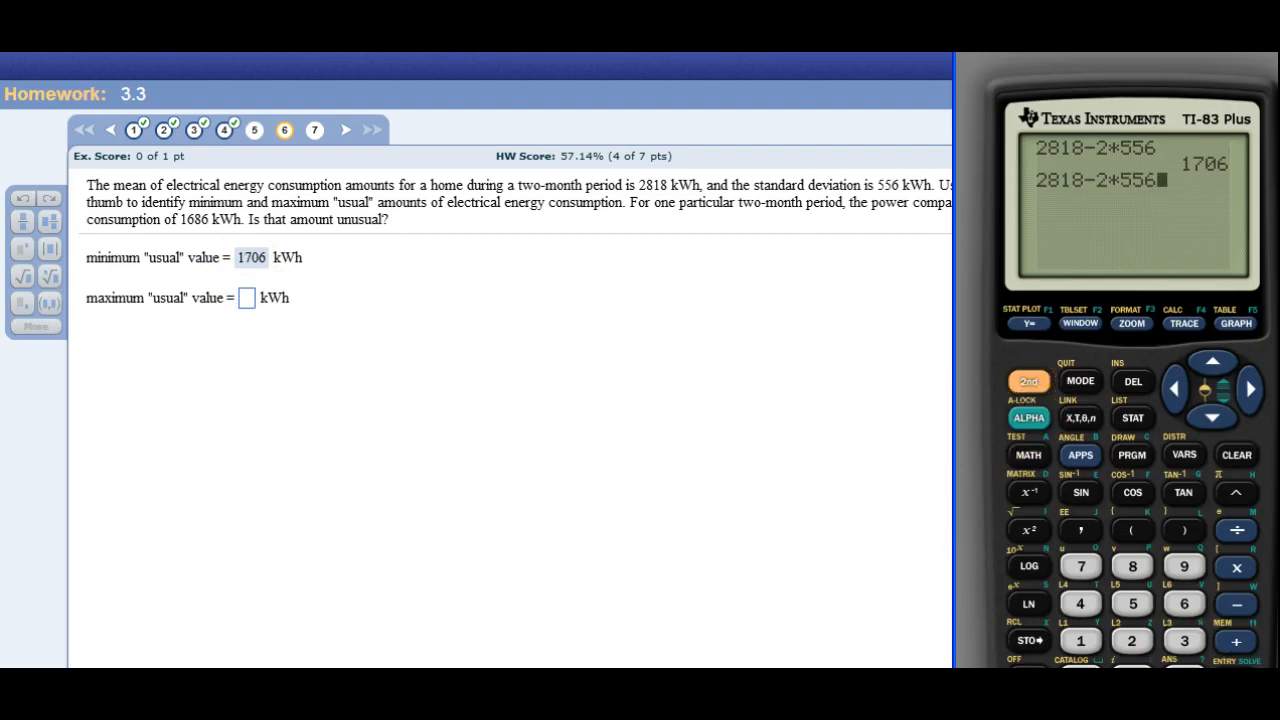
pyautogui.click(1176, 390)
pyautogui.click(1176, 390)
pyautogui.click(1176, 390)
pyautogui.click(1176, 390)
pyautogui.click(1176, 390)
pyautogui.click(1176, 390)
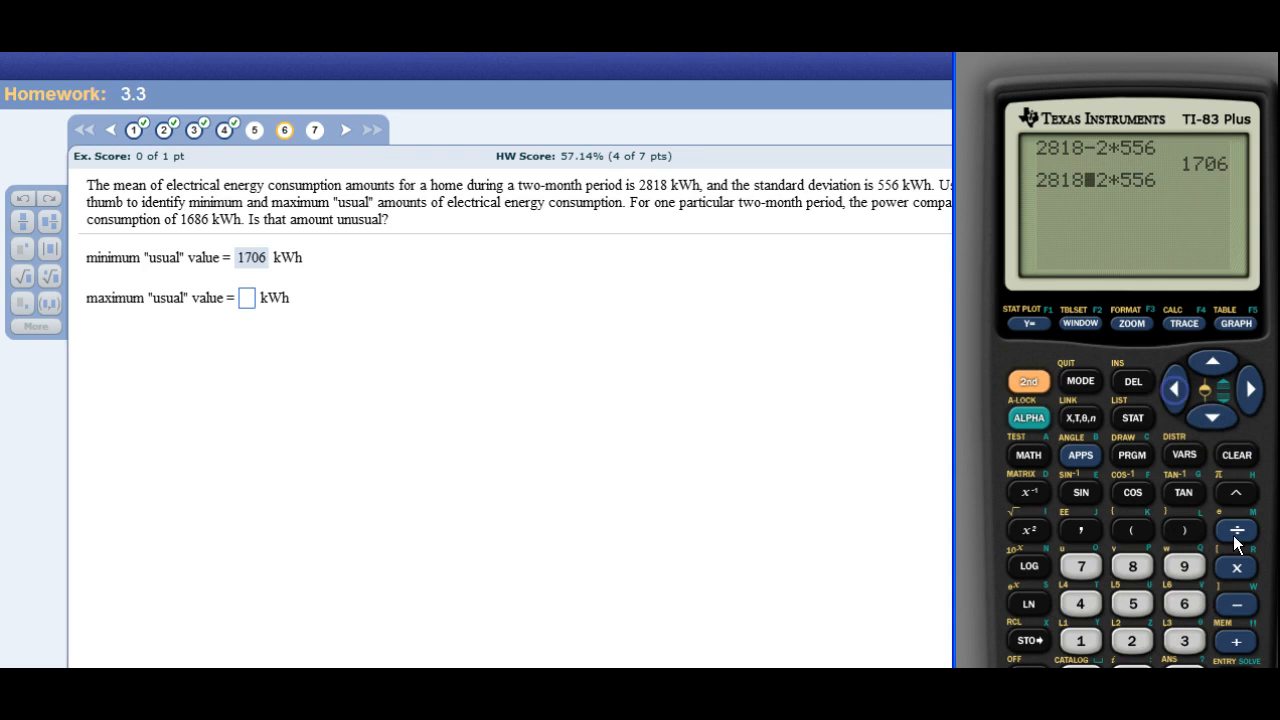
pyautogui.click(1236, 641)
pyautogui.click(1236, 678)
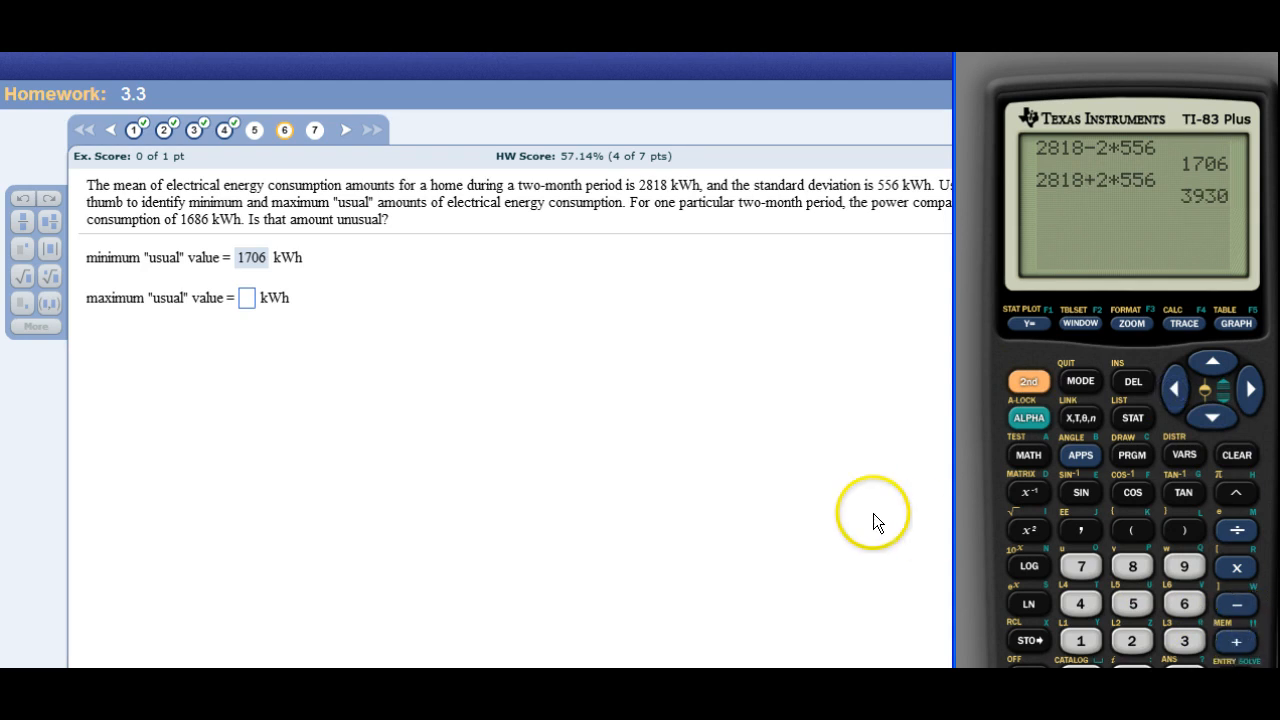
# Submit 3930 kWh as the maximum "usual" value in the homework page.
pyautogui.click(245, 304)
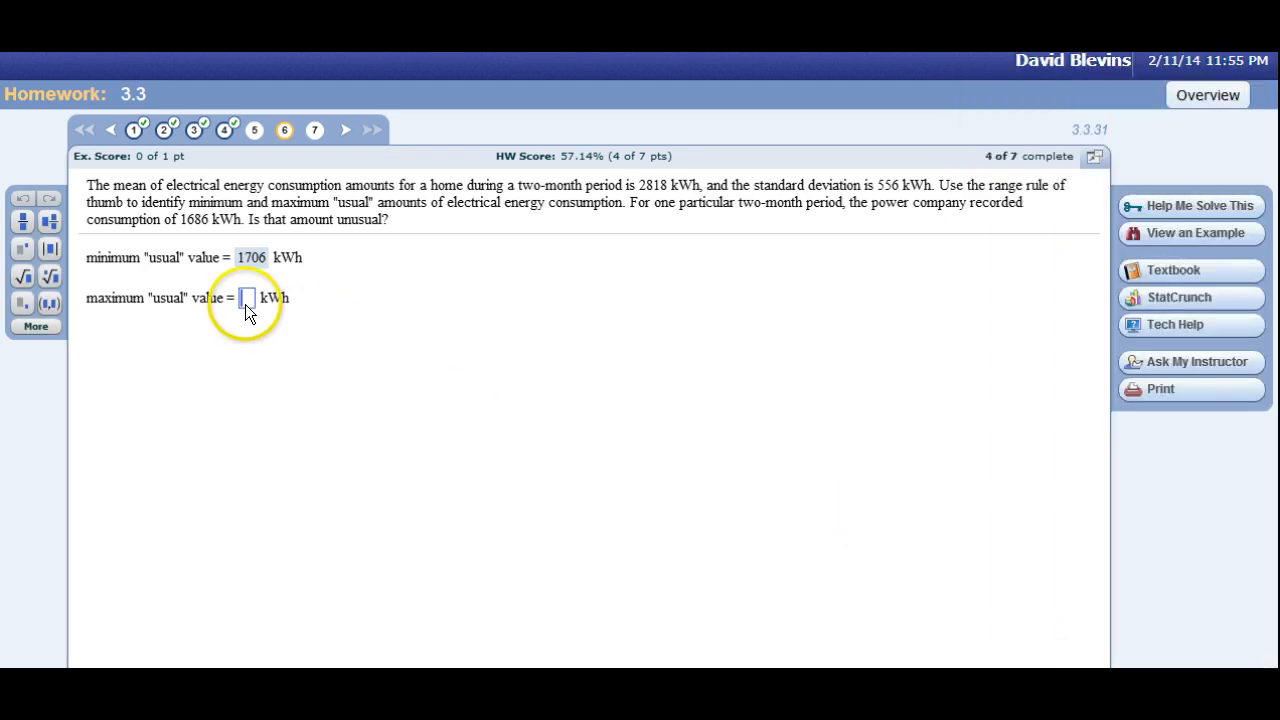
pyautogui.write('3930')
pyautogui.press('Return')
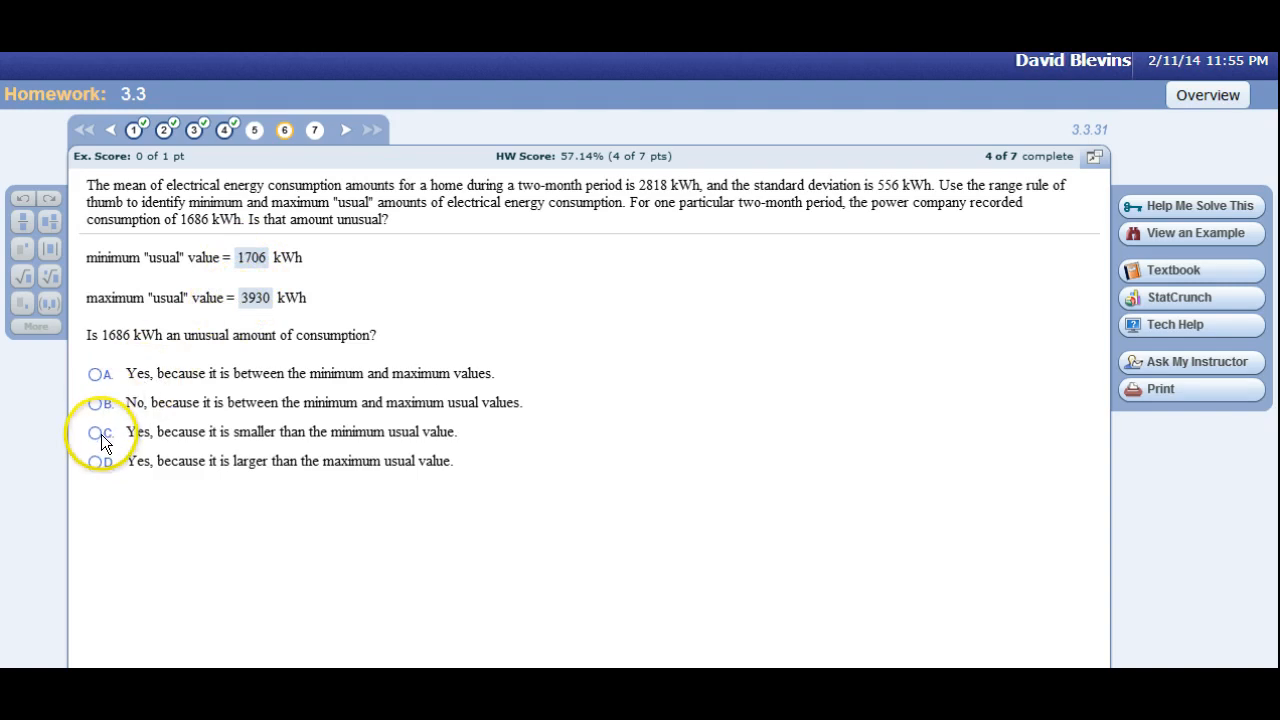
# Answer that 1686 kWh is unusual because it is smaller than the minimum usual value, check it, and go to question 7.
pyautogui.press('Return')
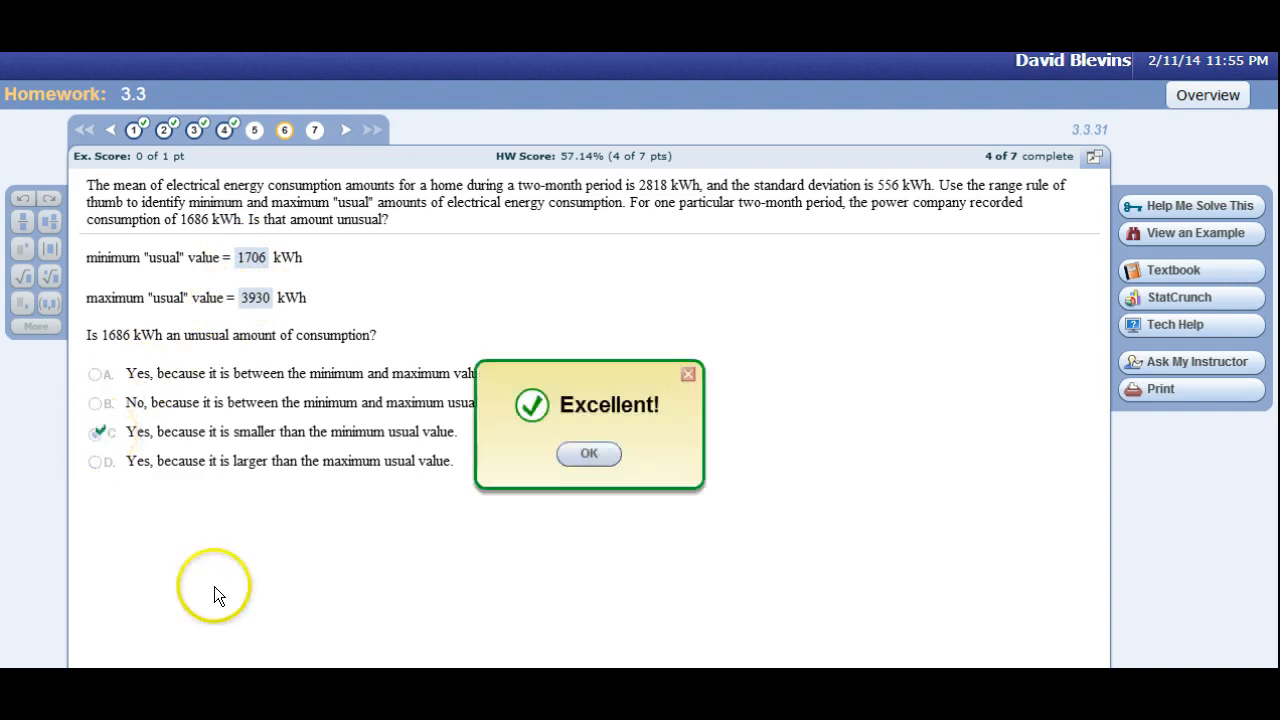
pyautogui.press('Return')
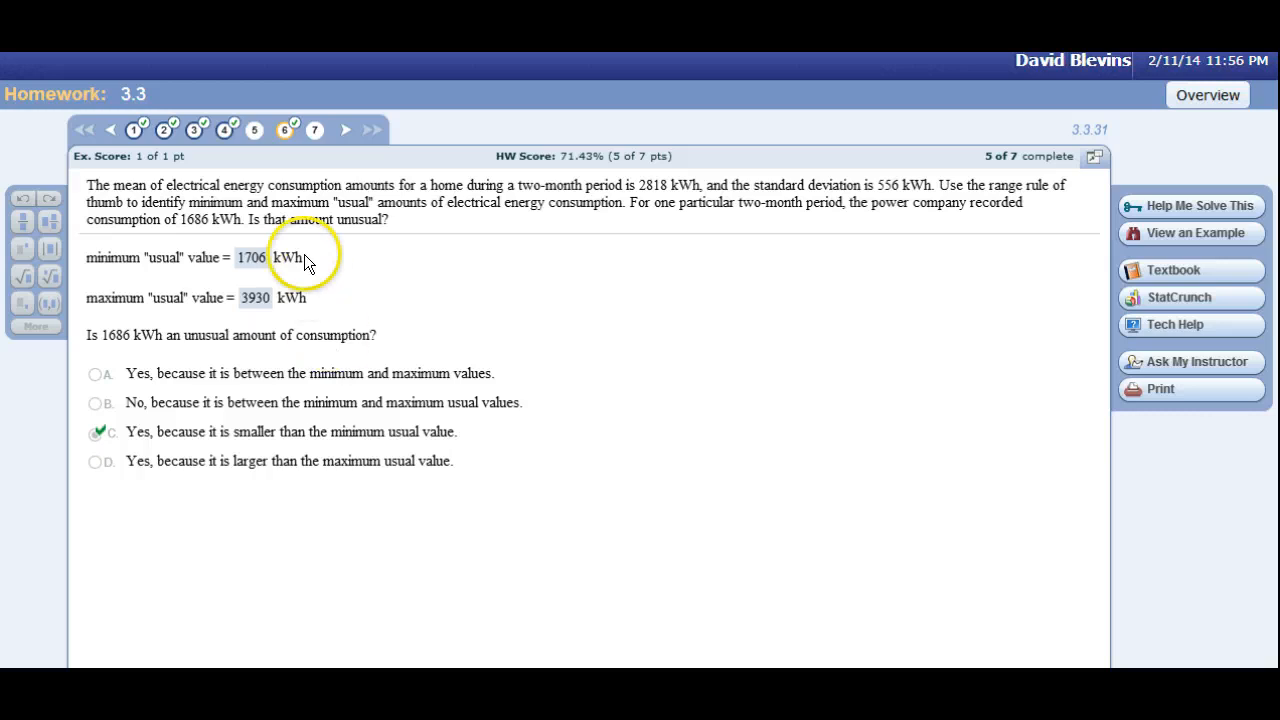
pyautogui.click(314, 132)
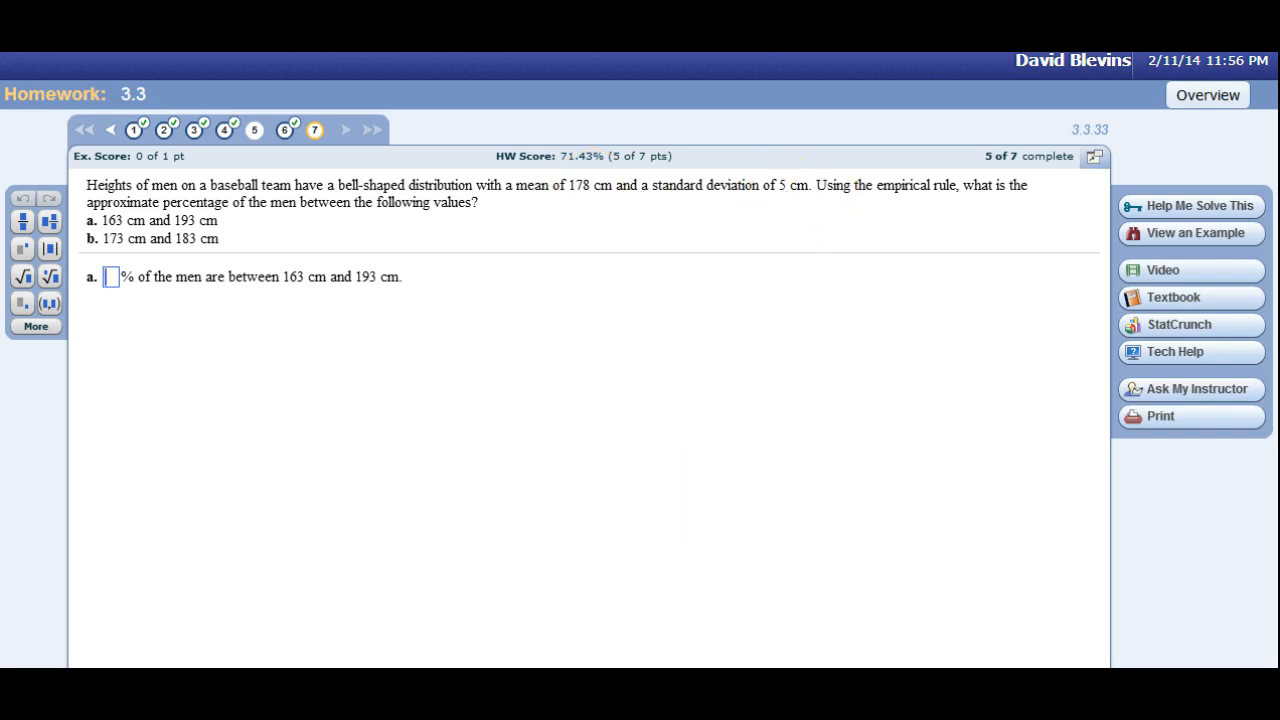
# Clear the TI-83 Plus emulator's screen and calculate one standard deviation above question 7's mean as 178+5.
pyautogui.hotkey('alt', 'Tab')
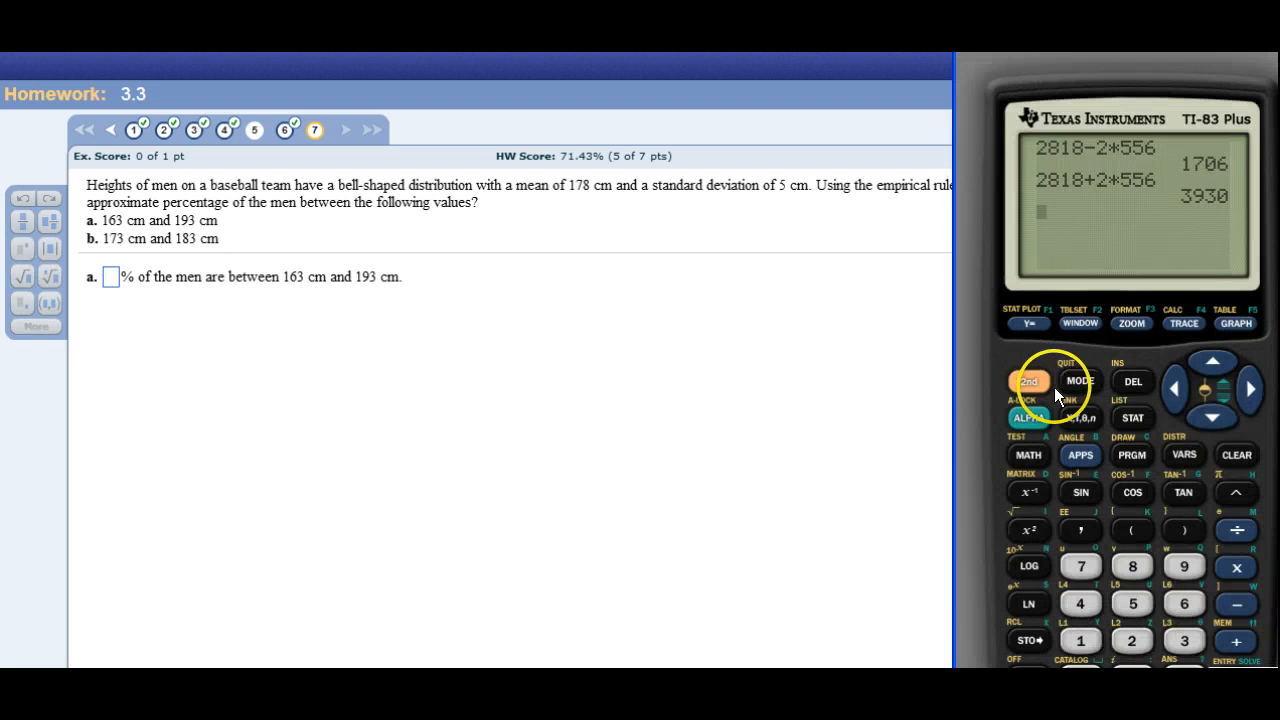
pyautogui.click(1228, 460)
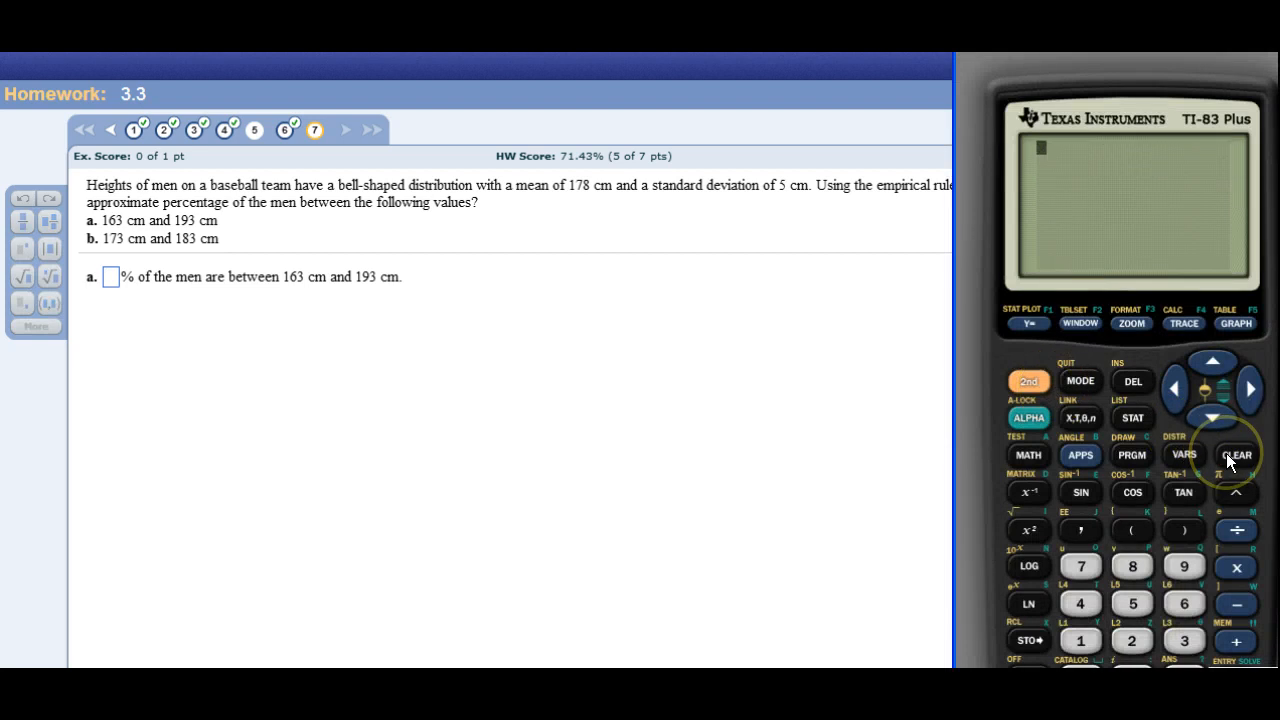
pyautogui.write('178')
pyautogui.click(1236, 641)
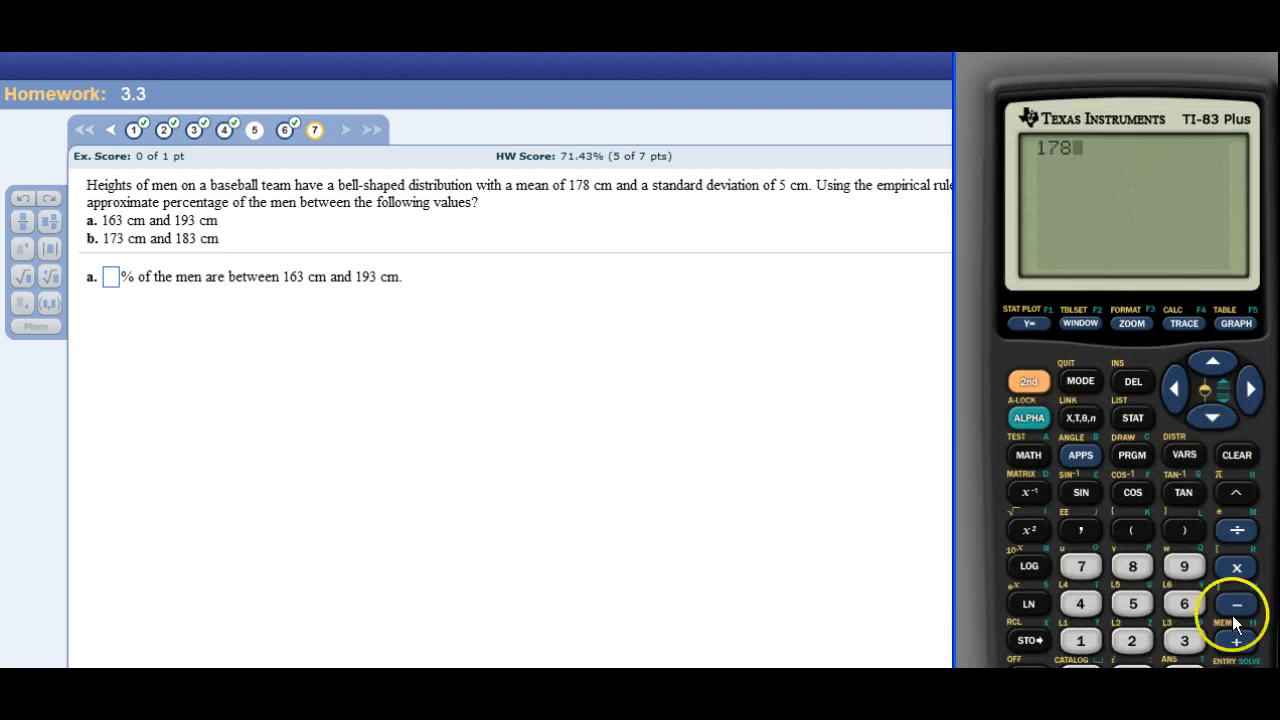
pyautogui.write('5')
pyautogui.press('Return')
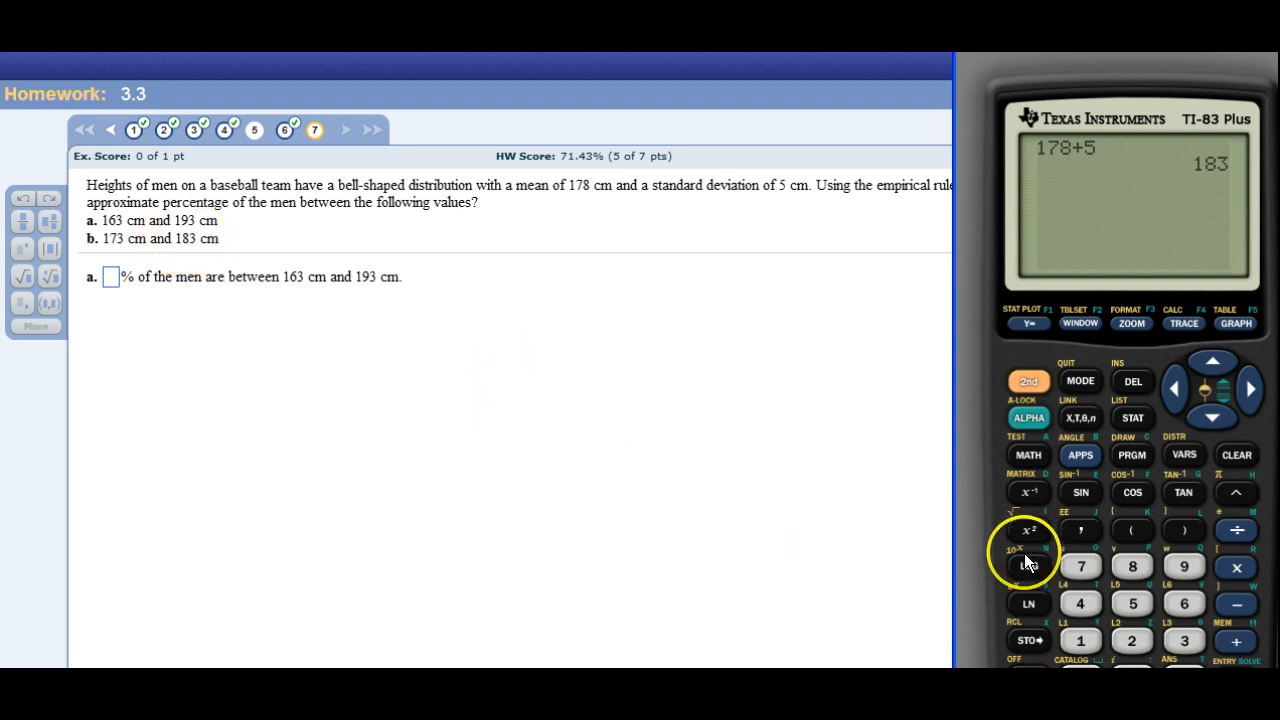
# Add 5 to the previous answer twice to get the values two and three standard deviations above the mean.
pyautogui.click(1236, 641)
pyautogui.click(1121, 598)
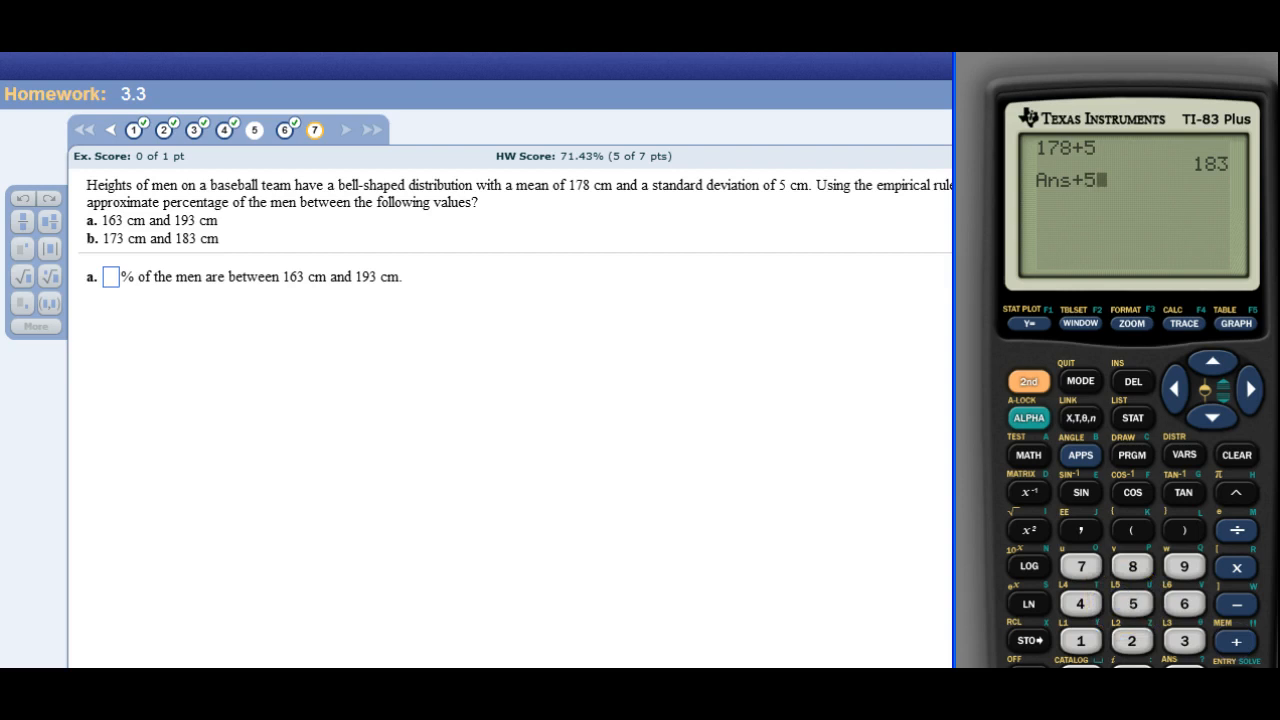
pyautogui.press('Return')
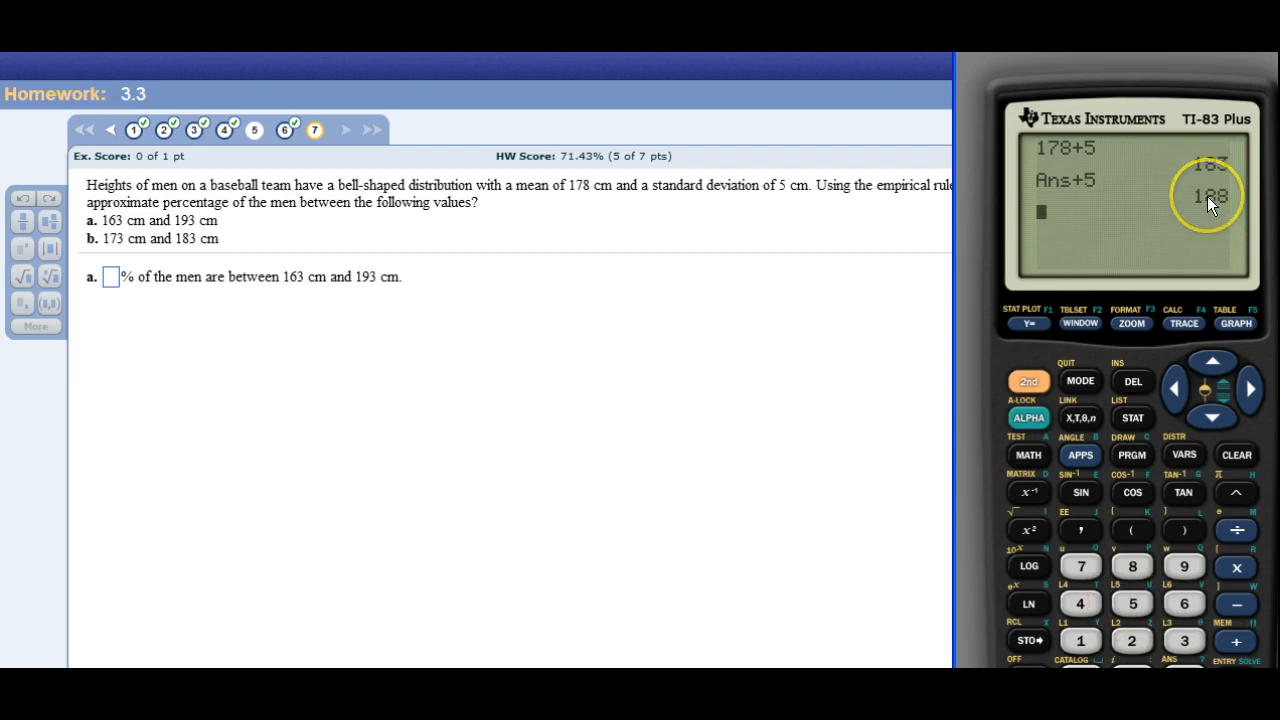
pyautogui.click(1236, 641)
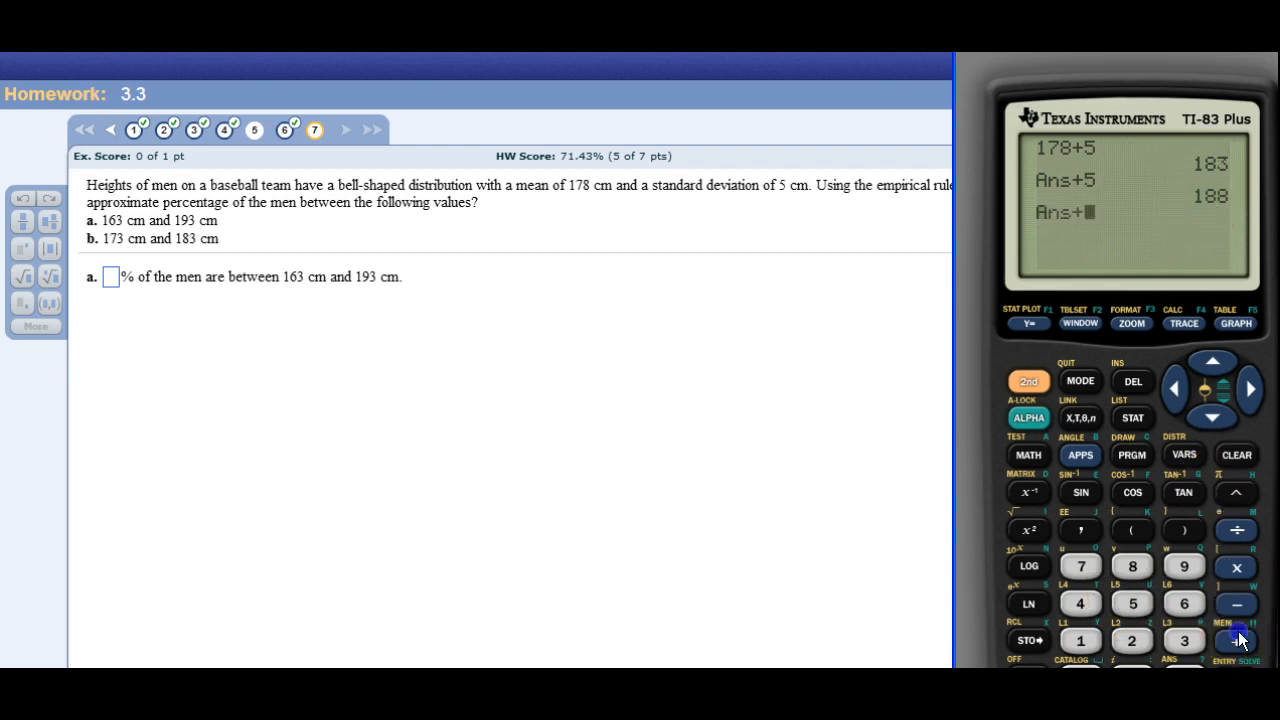
pyautogui.click(1133, 603)
pyautogui.press('Return')
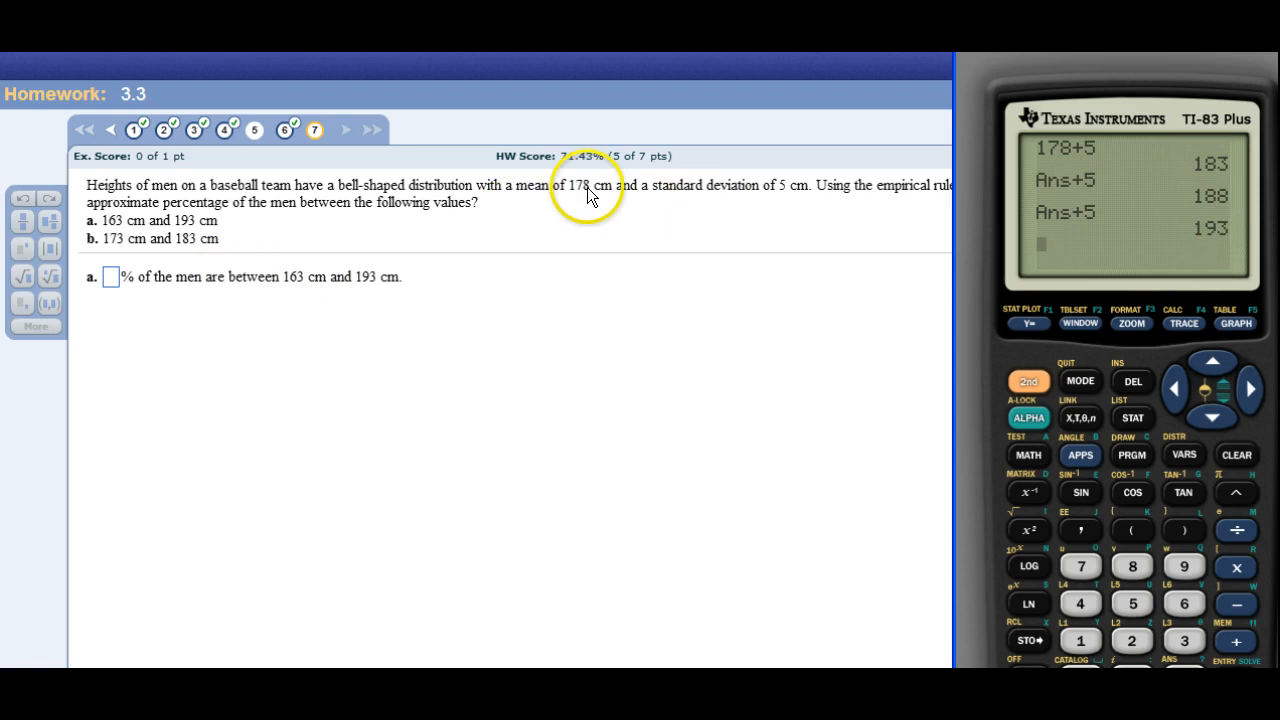
# Calculate 178-5, and subtract 5 from the answer twice more to reach three standard deviations below the mean.
pyautogui.write('178')
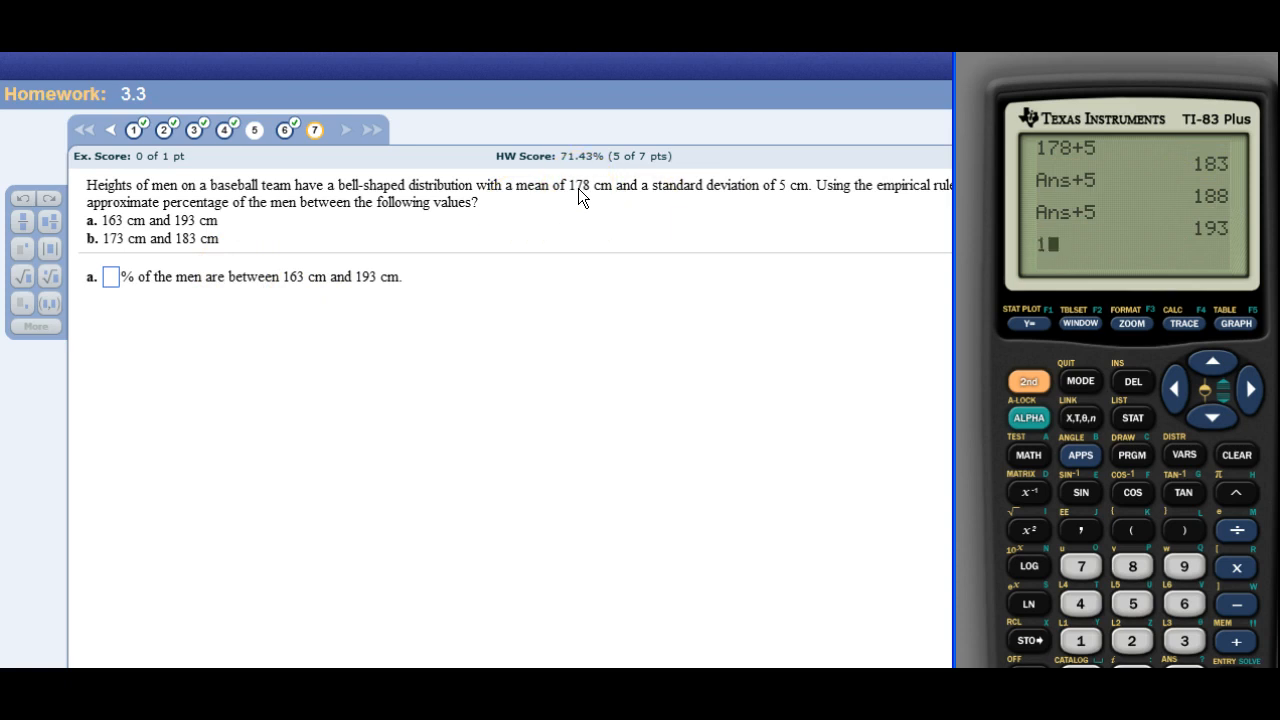
pyautogui.click(1236, 604)
pyautogui.click(1140, 604)
pyautogui.press('Return')
pyautogui.click(1236, 602)
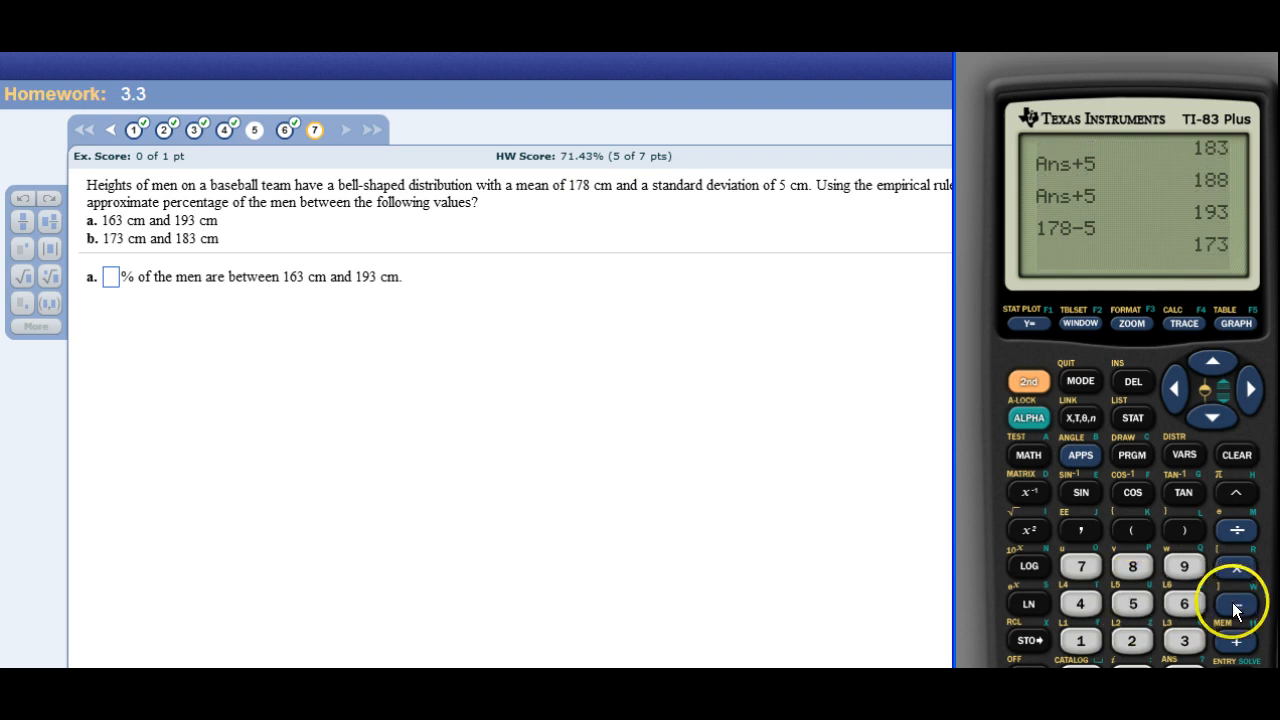
pyautogui.click(1130, 604)
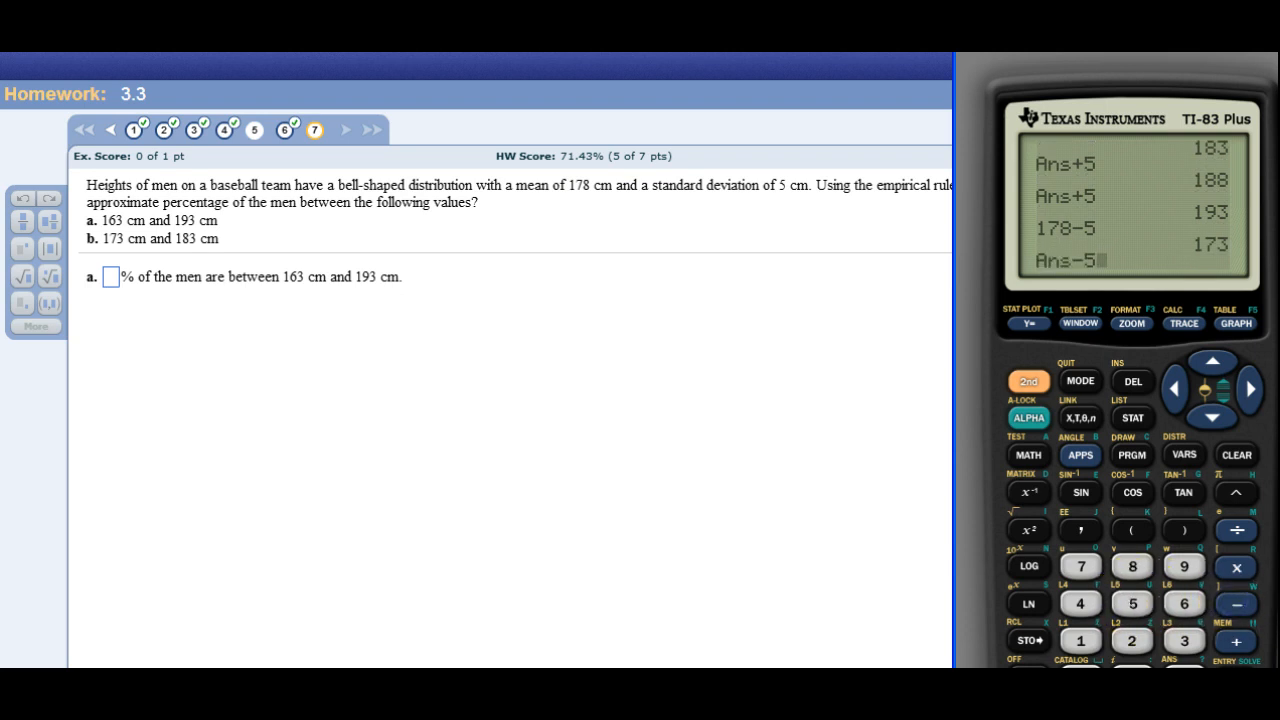
pyautogui.press('Return')
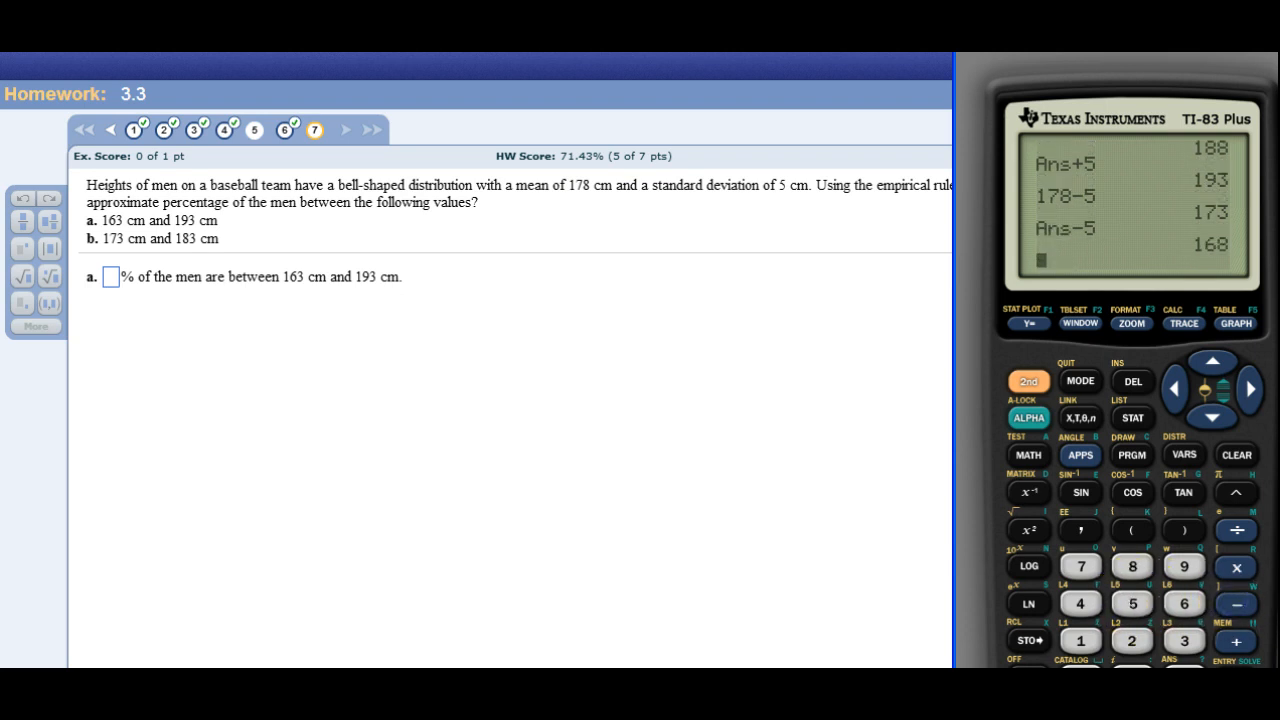
pyautogui.click(1236, 604)
pyautogui.click(1133, 604)
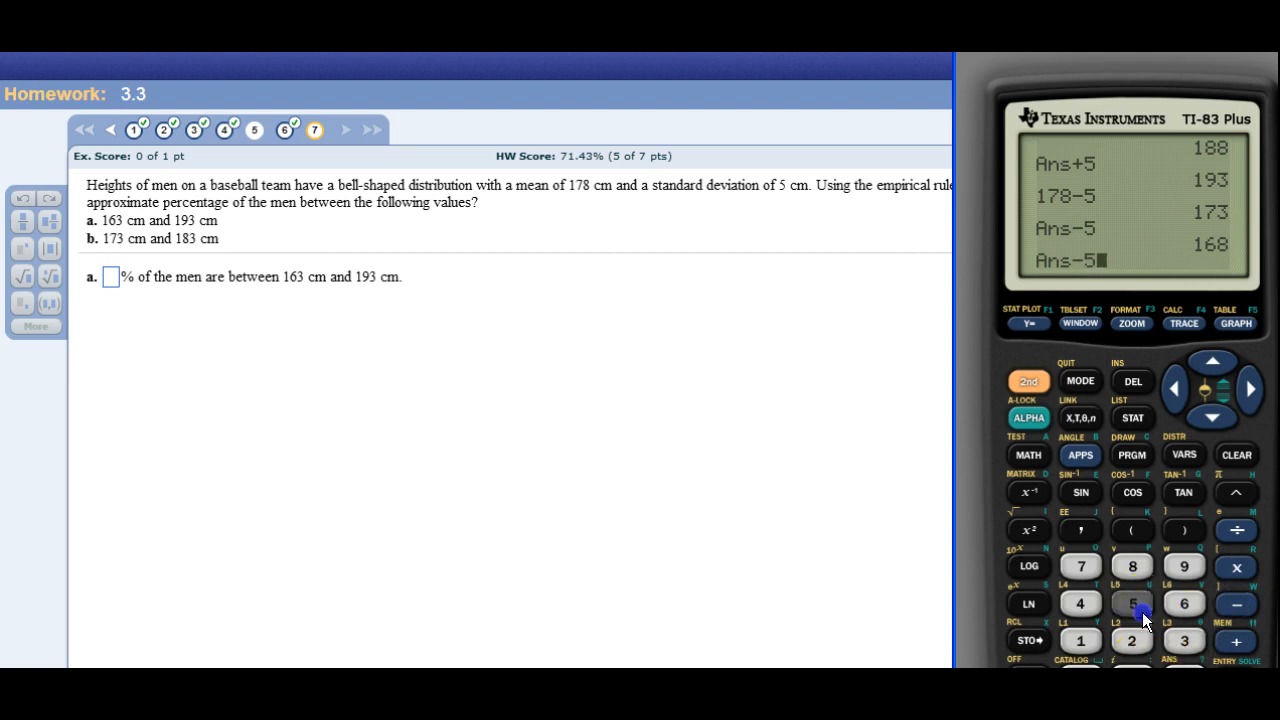
pyautogui.press('Return')
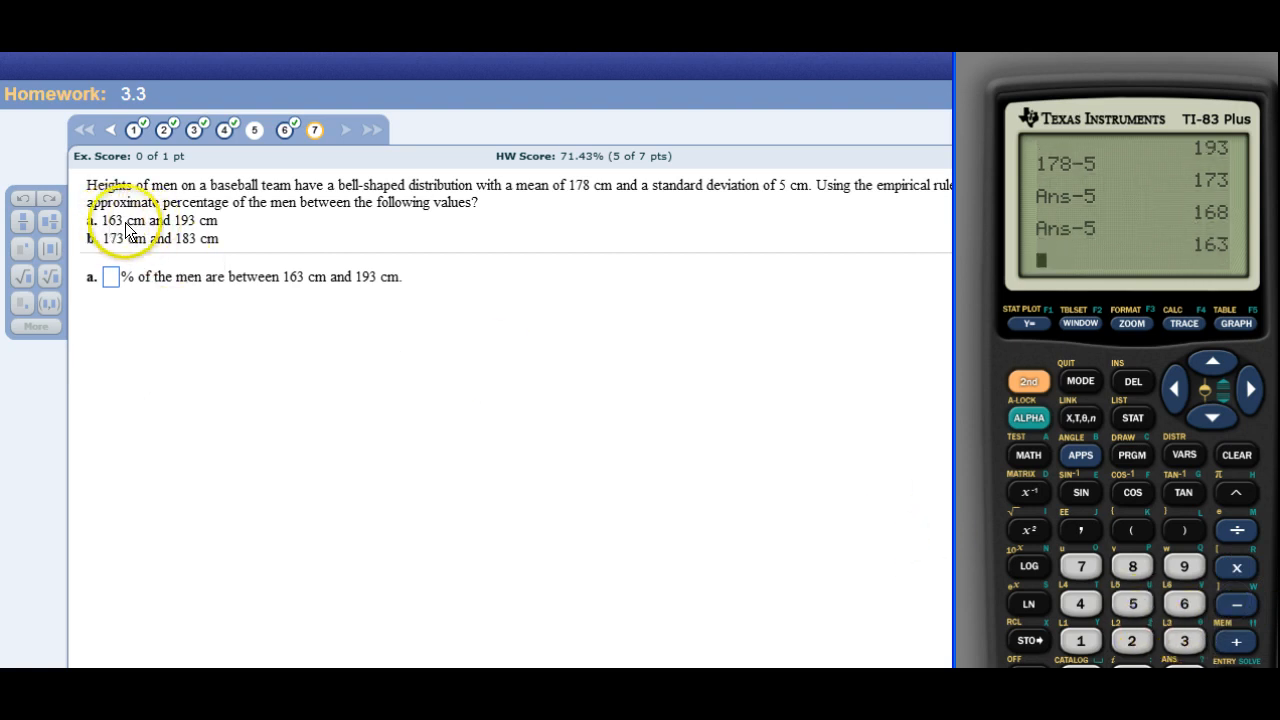
# Submit 99.7% in the homework page as part a's percentage of men between 163 cm and 193 cm.
pyautogui.click(113, 277)
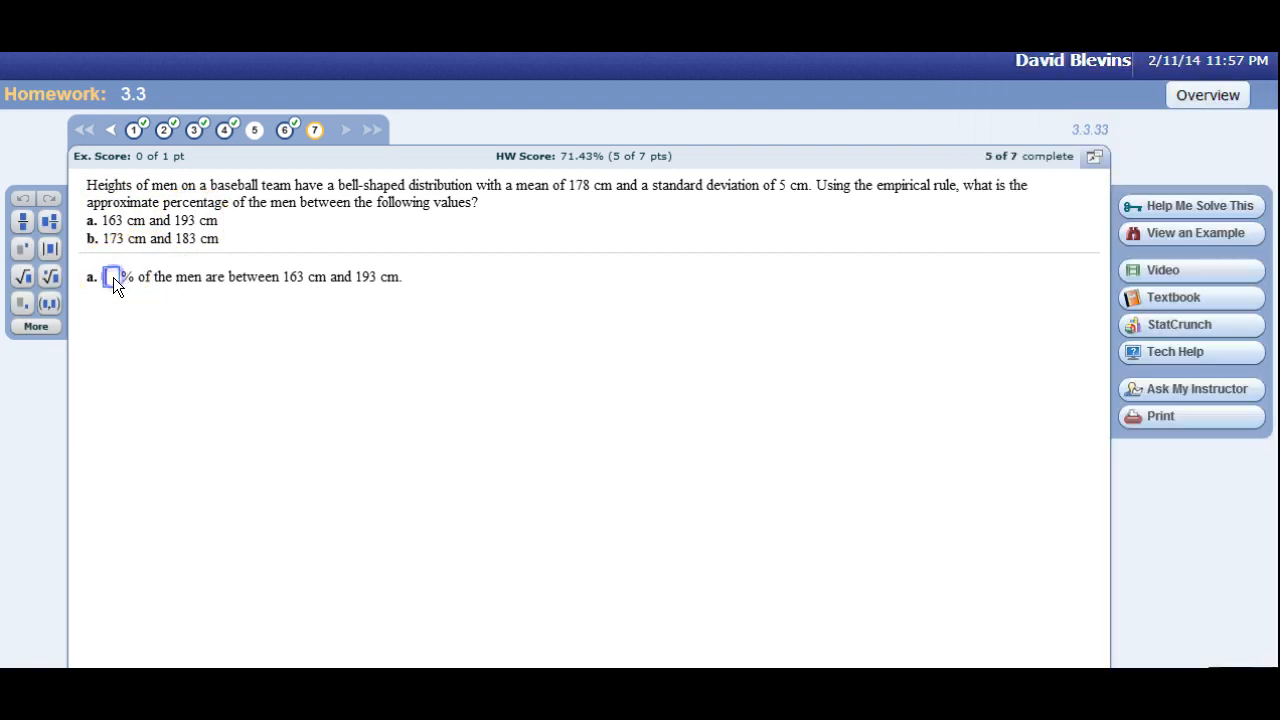
pyautogui.write('959.7')
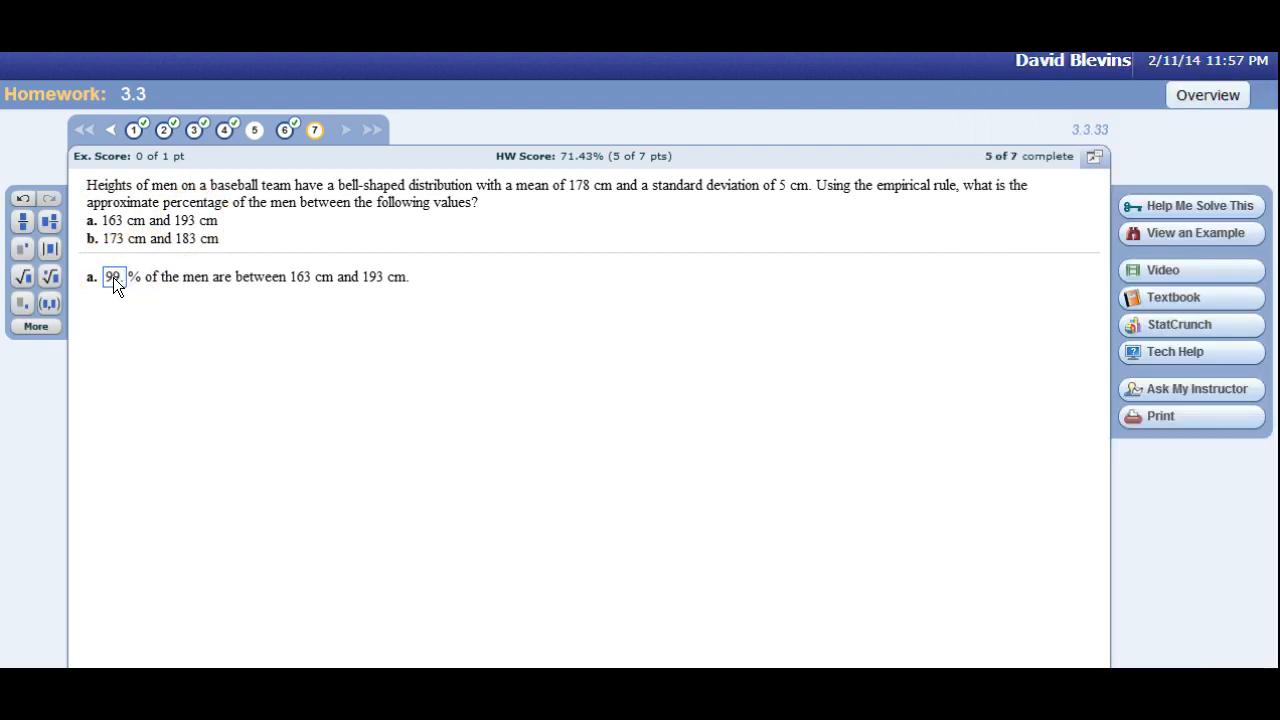
pyautogui.press('Return')
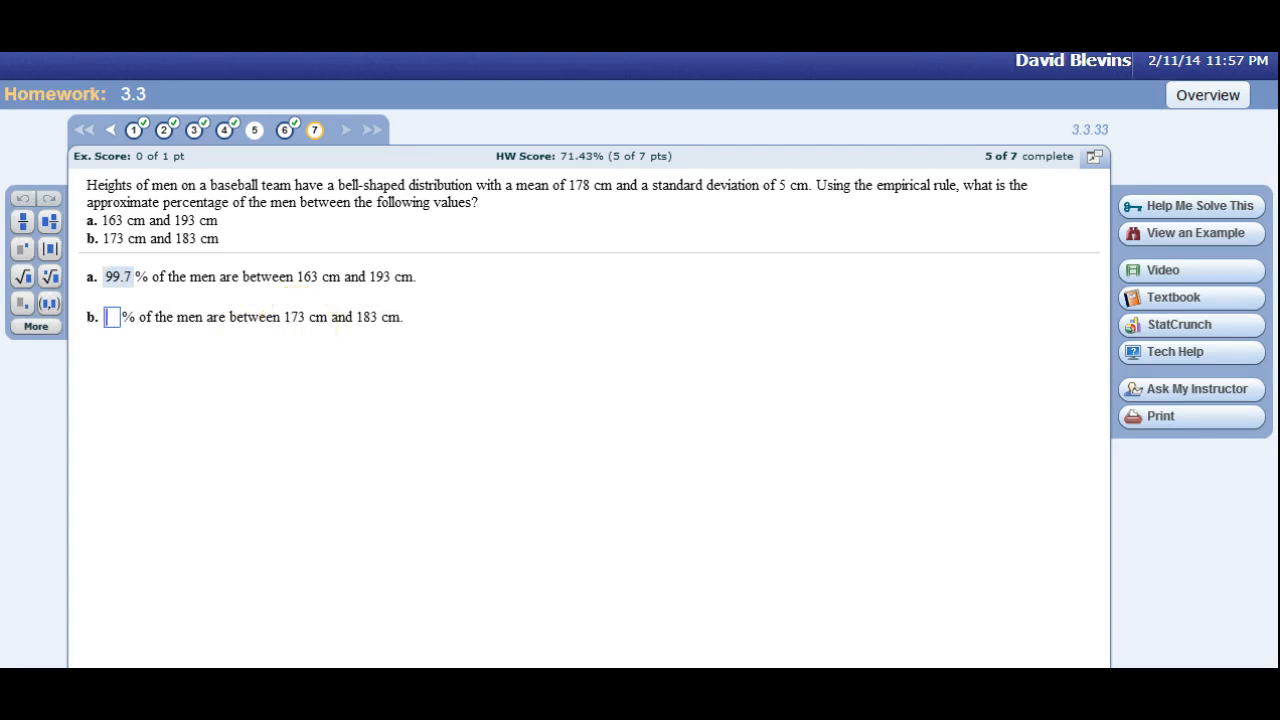
# Compare part b's limits with the calculator results and submit 68% for the men between 173 cm and 183 cm.
pyautogui.hotkey('alt', 'Tab')
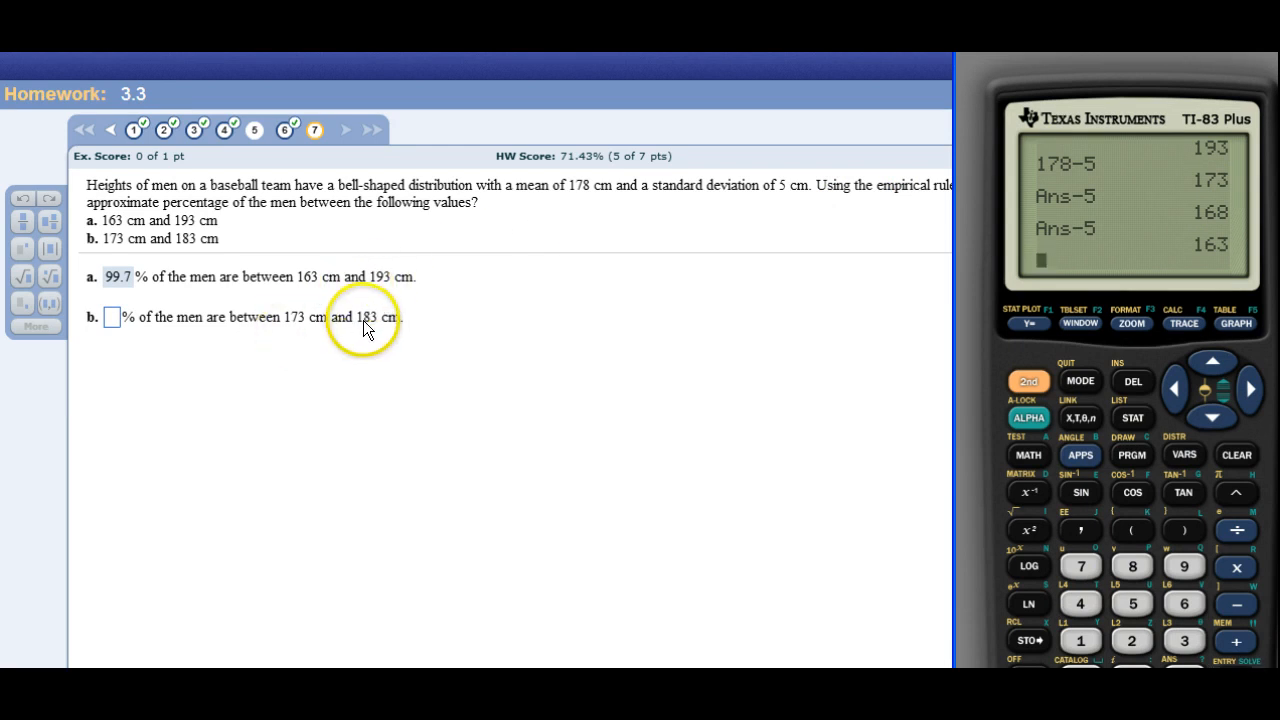
pyautogui.click(107, 318)
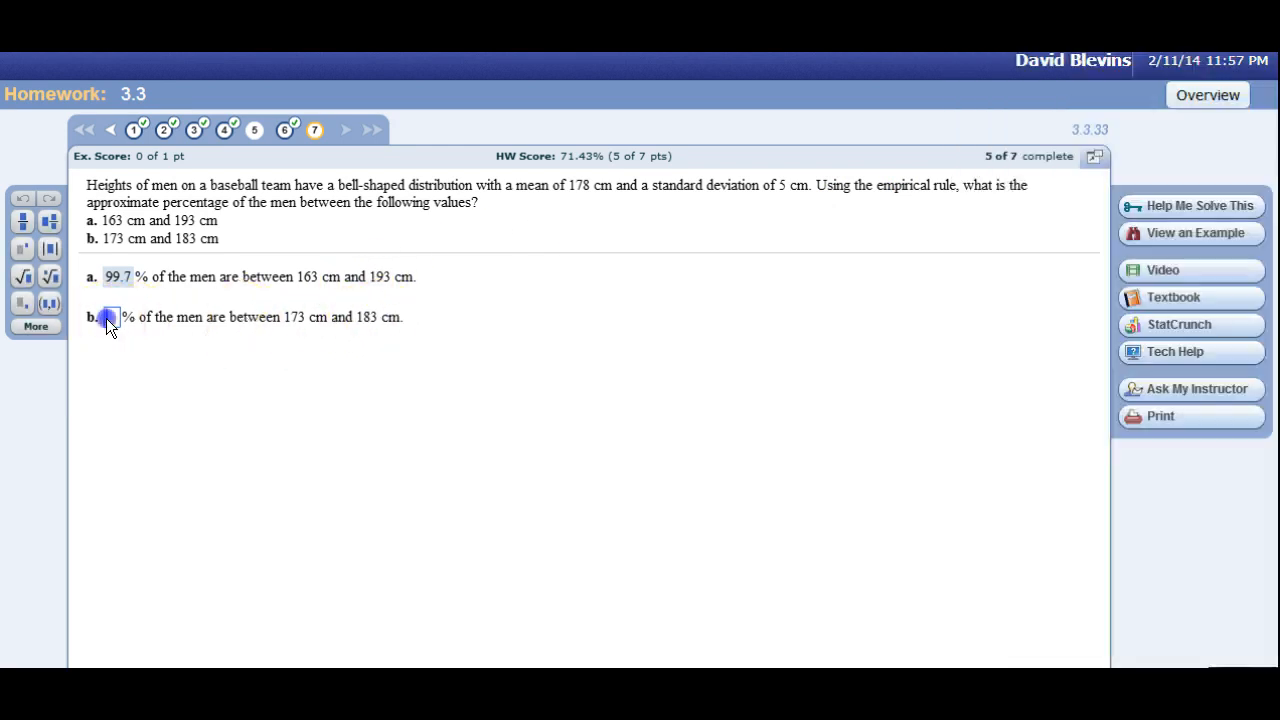
pyautogui.write('68')
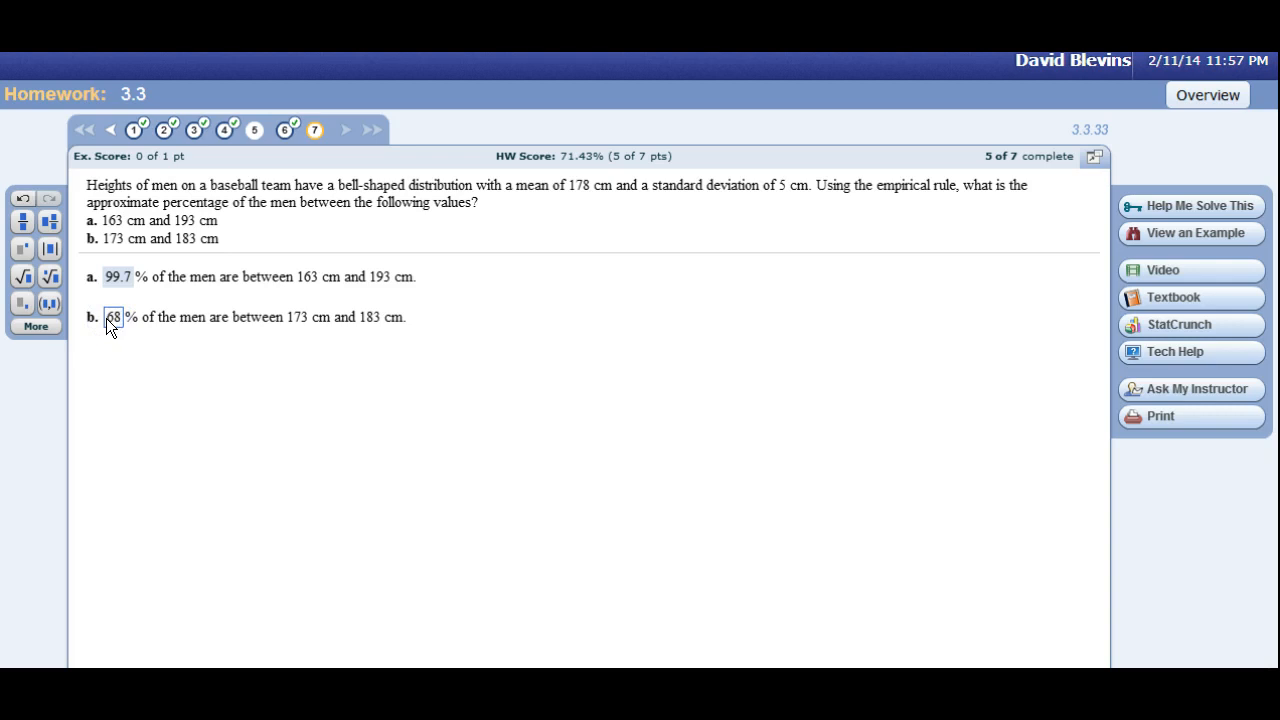
pyautogui.press('Return')
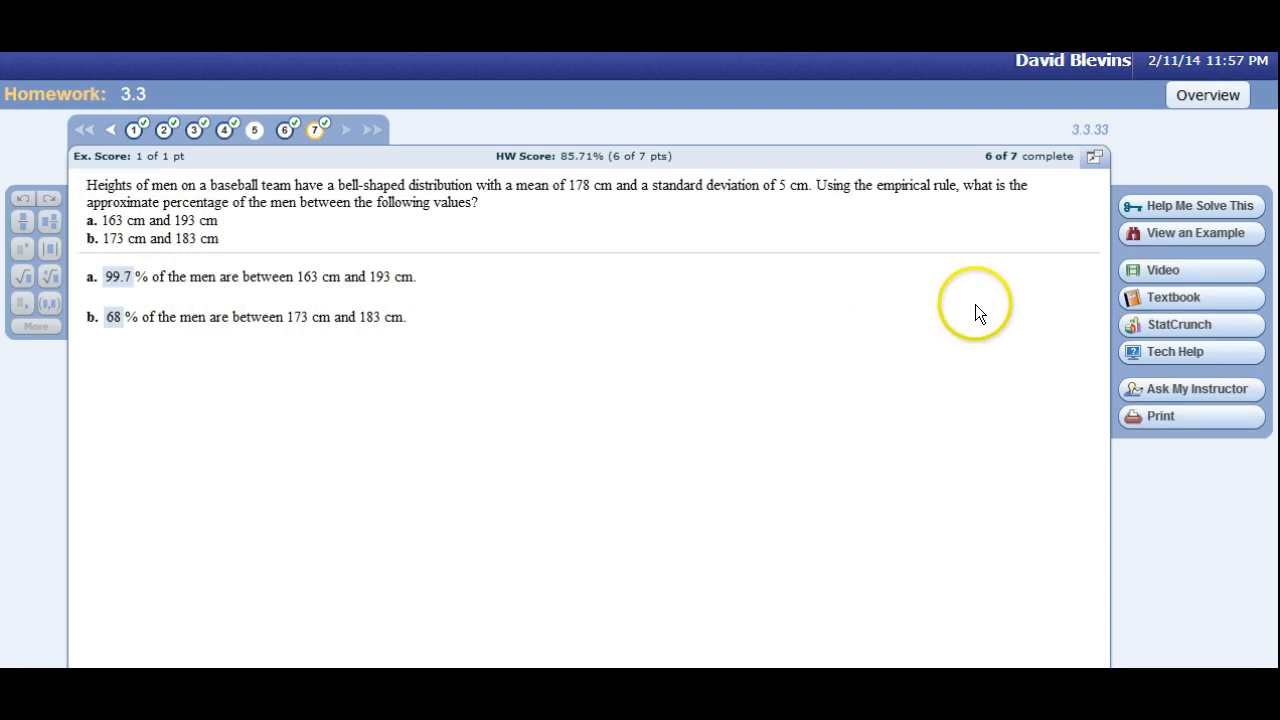
# Review the empirical rule percentages in question 7's worked example and close the example.
pyautogui.click(1145, 232)
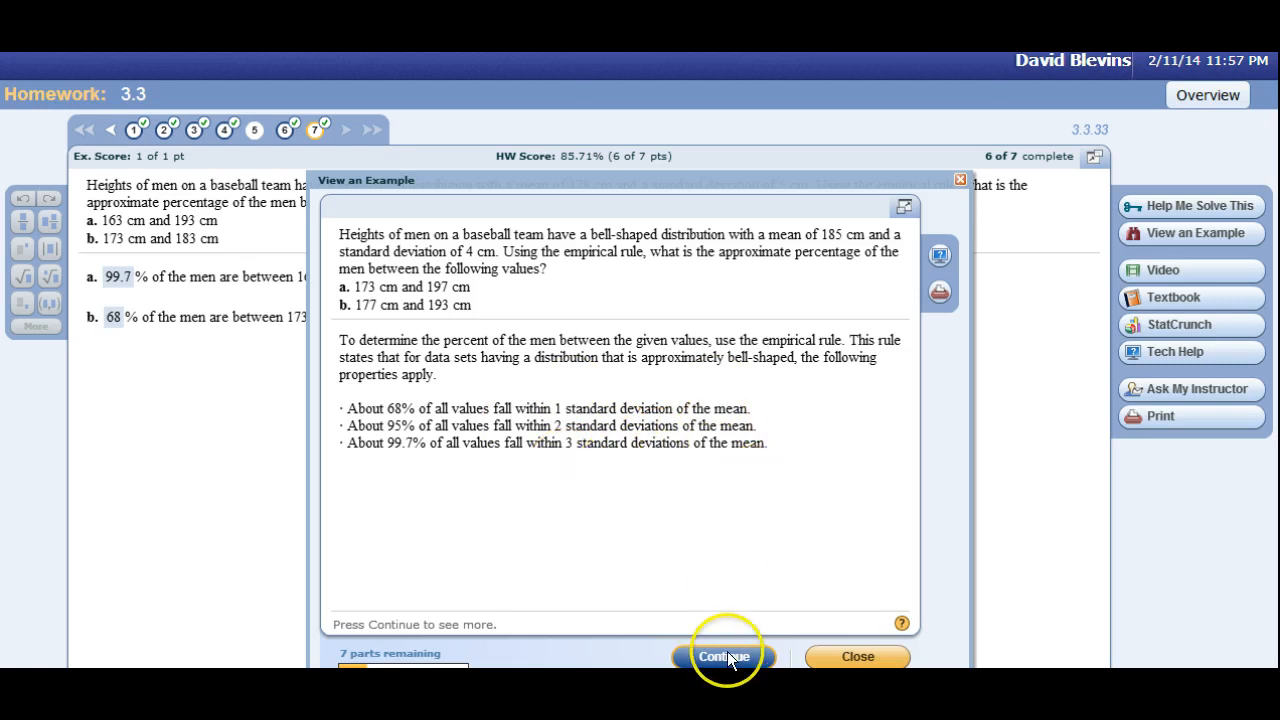
pyautogui.click(840, 654)
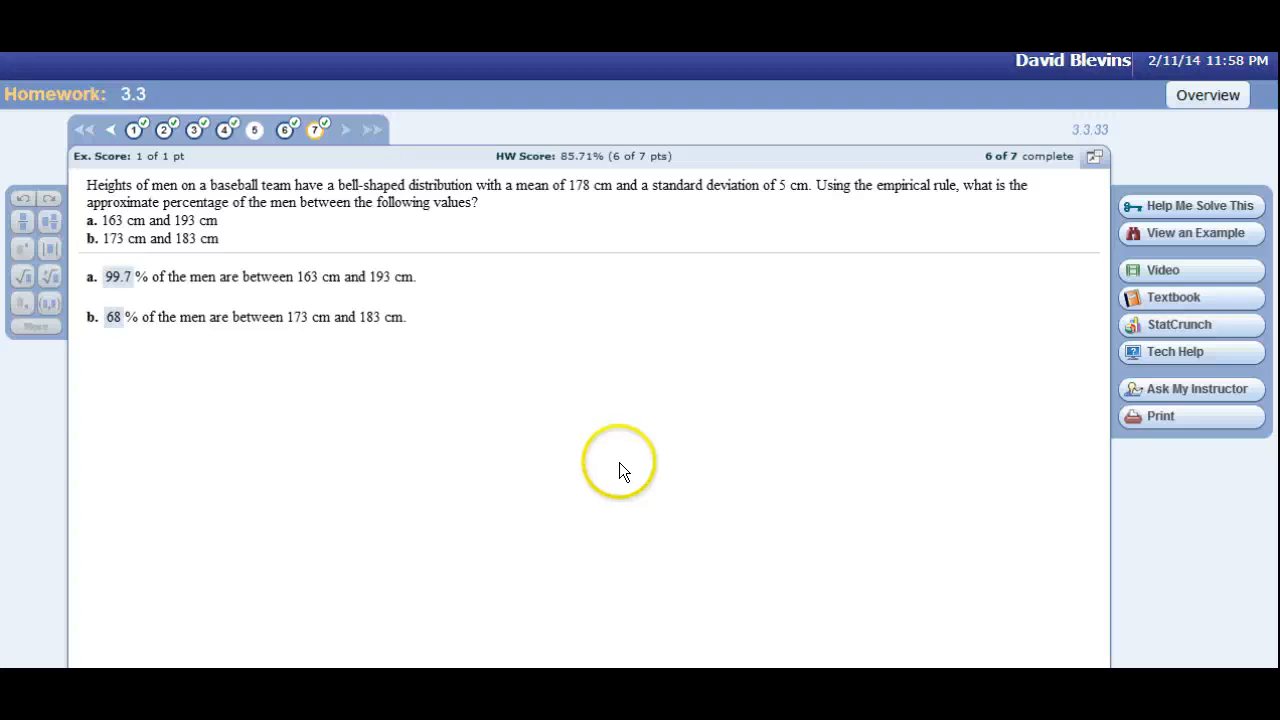
pyautogui.click(1174, 232)
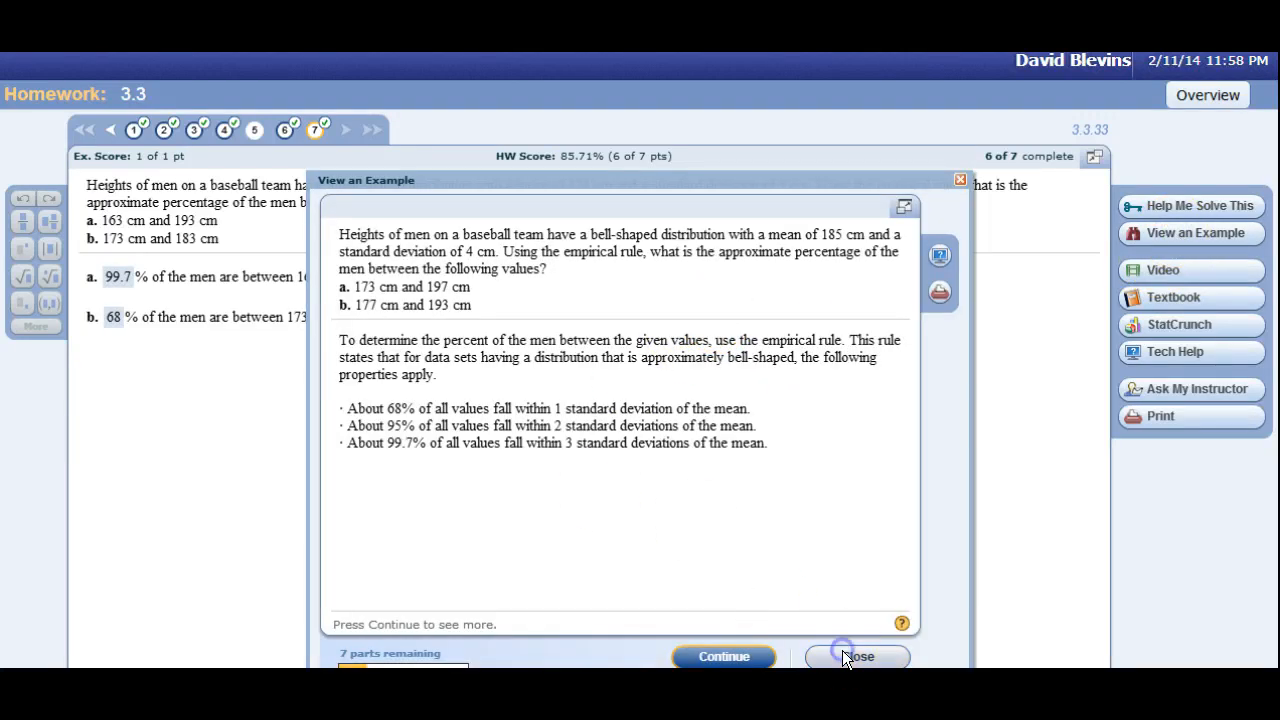
pyautogui.click(842, 652)
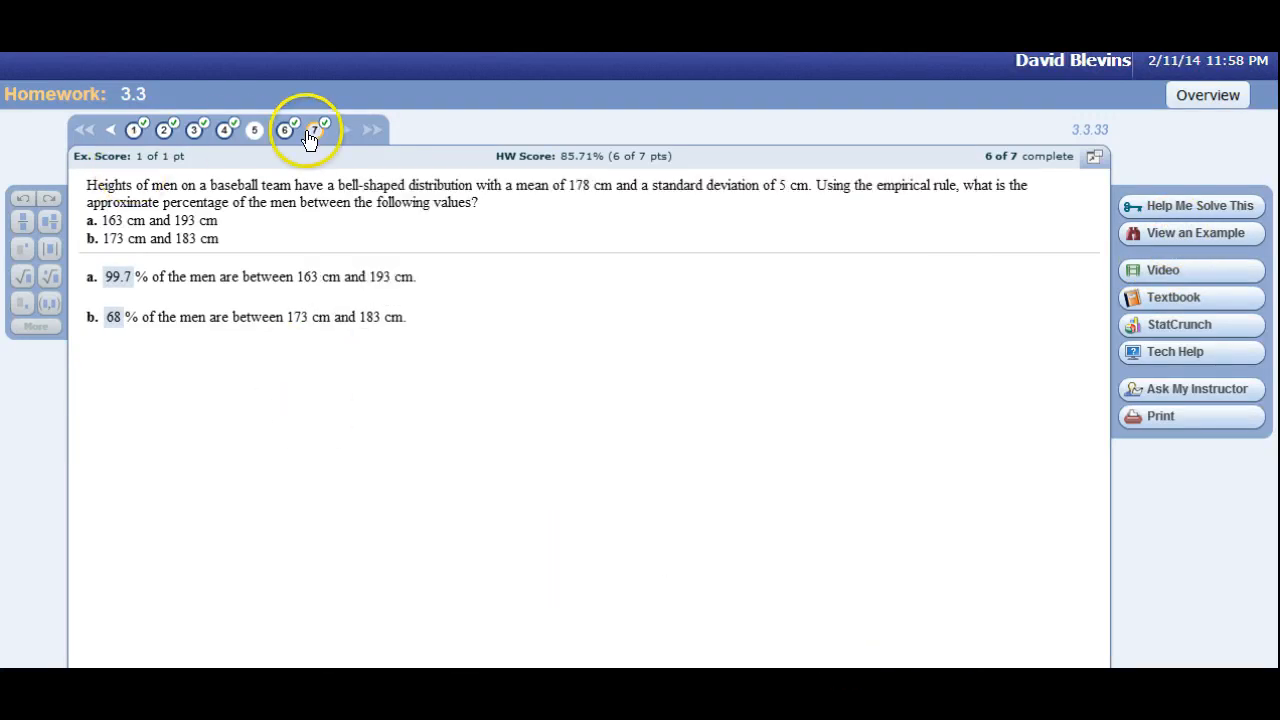